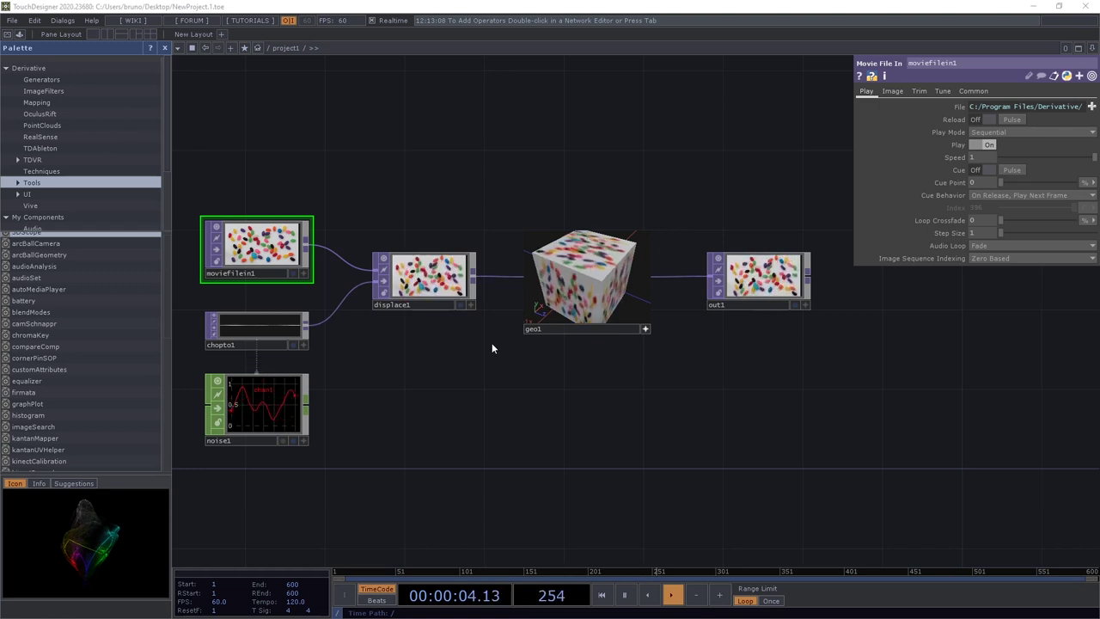
Close the Palette, hide parameters, and delete all six operators from project1
left_click(165, 48)
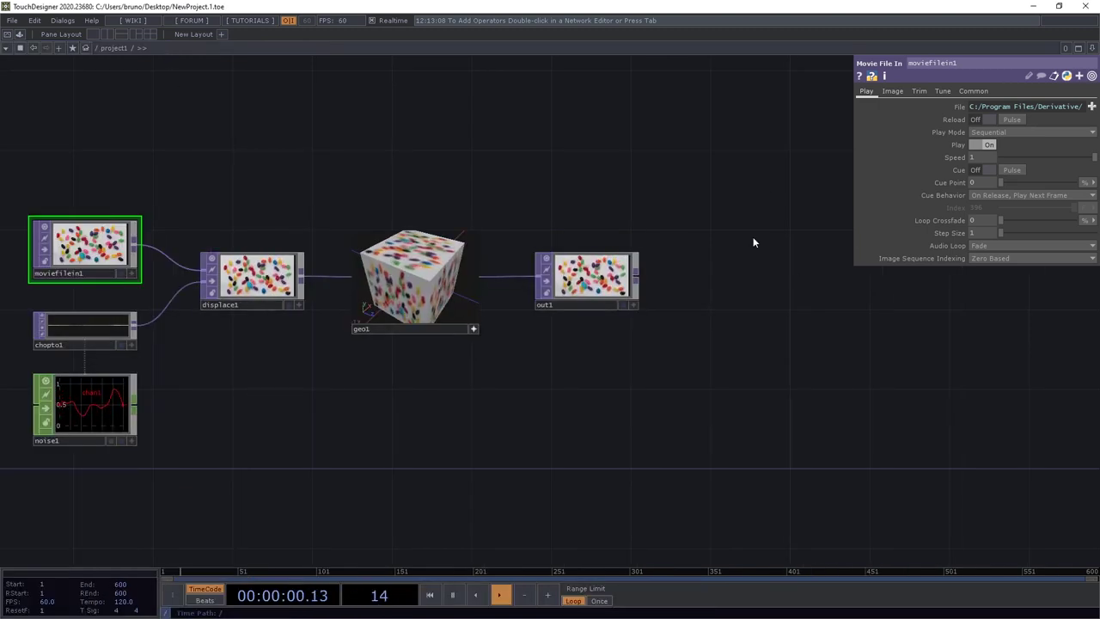
key("p")
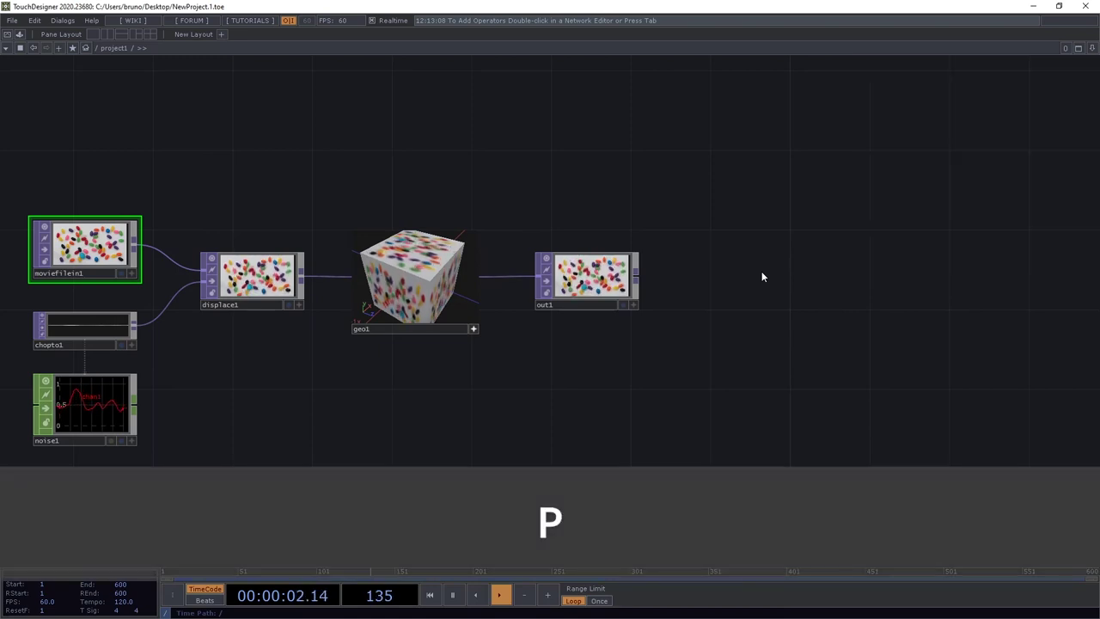
left_click_drag(410, 400, 606, 388)
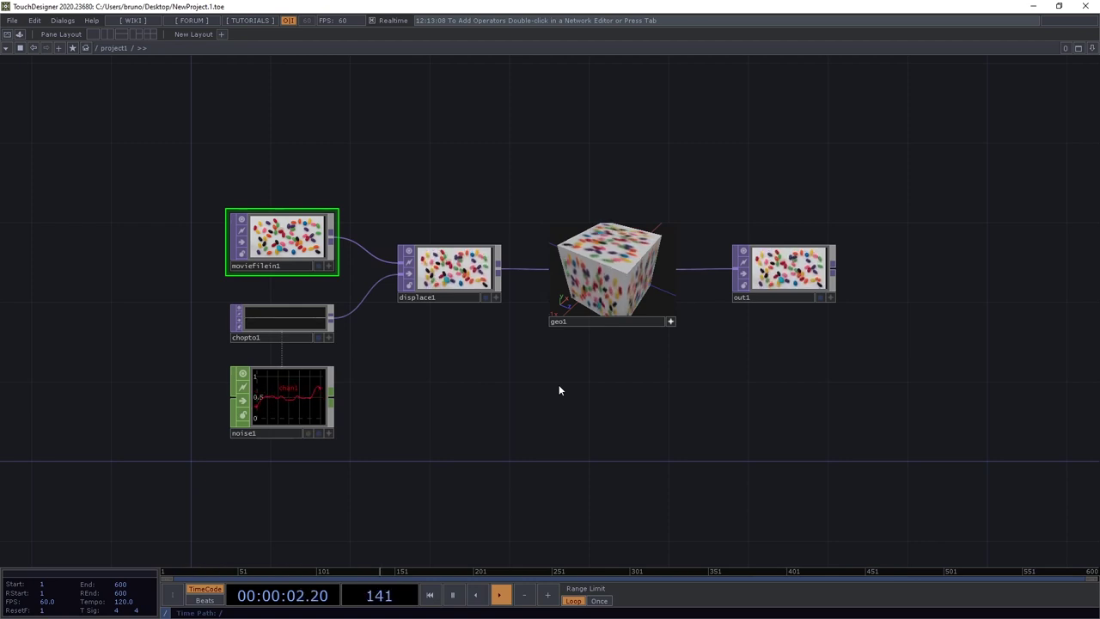
right_click_drag(164, 171, 894, 481)
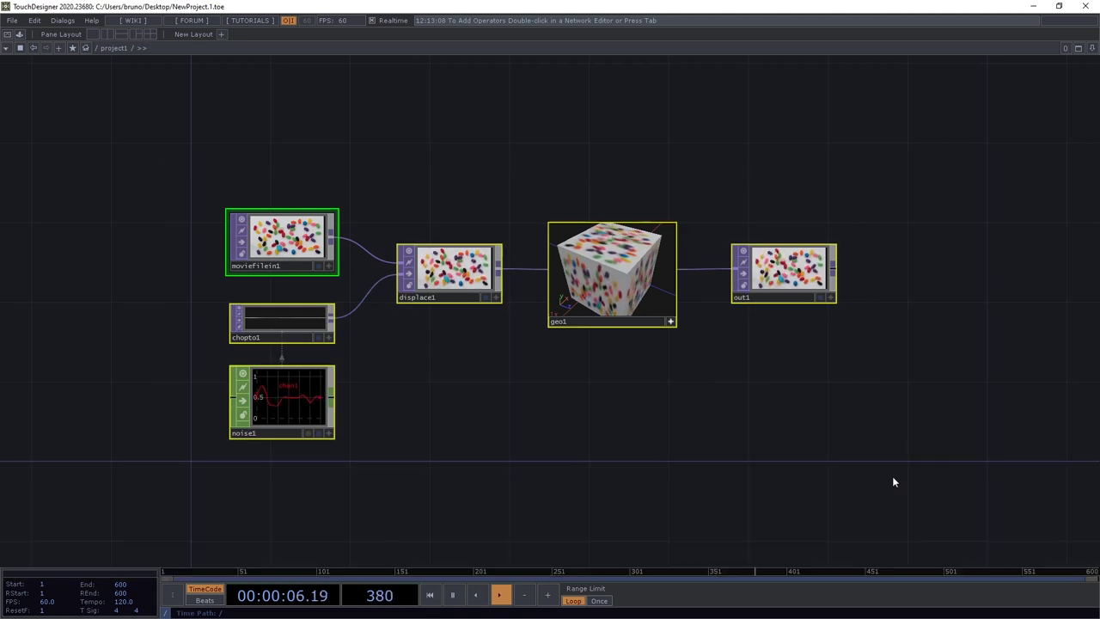
key("Delete")
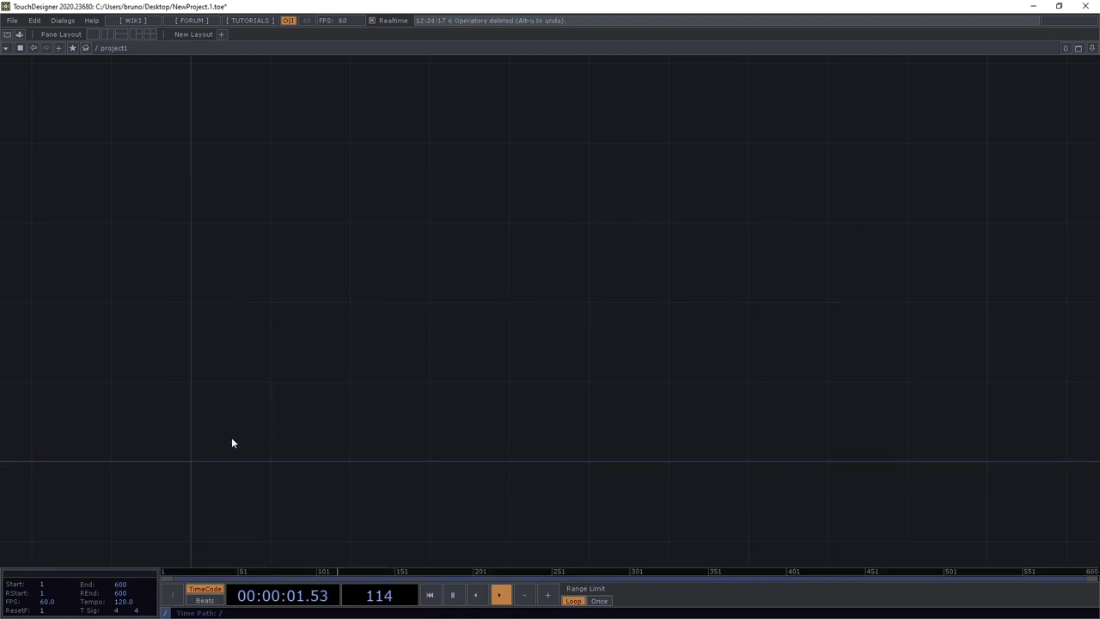
left_click_drag(318, 416, 553, 301)
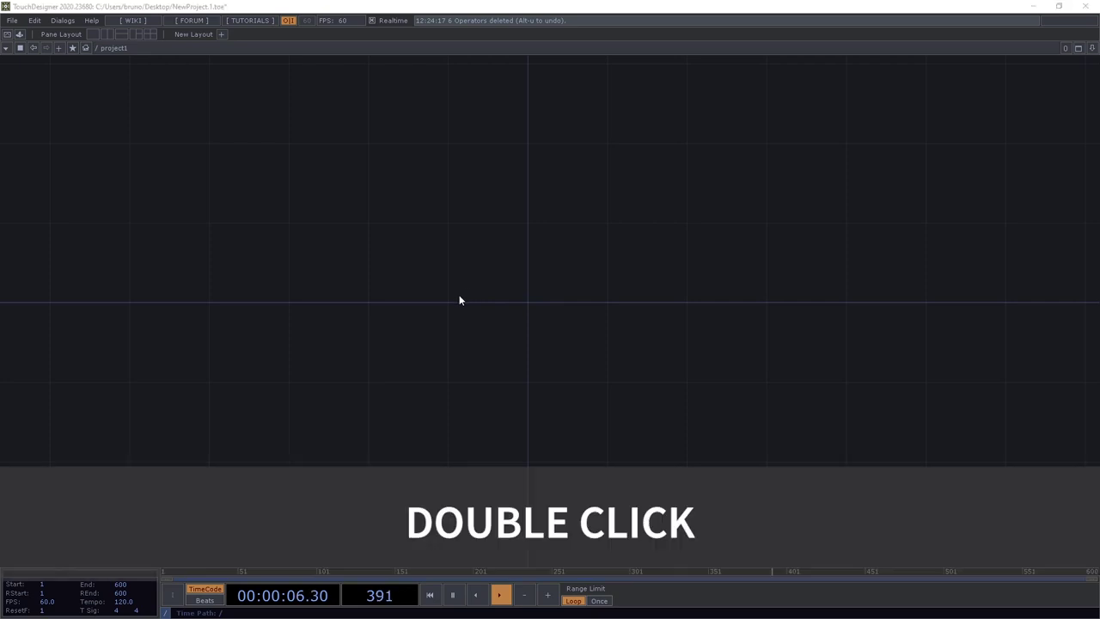
Browse the COMP, TOP, CHOP, SOP, MAT and DAT operator families, ending on the SOP list
double_click(459, 299)
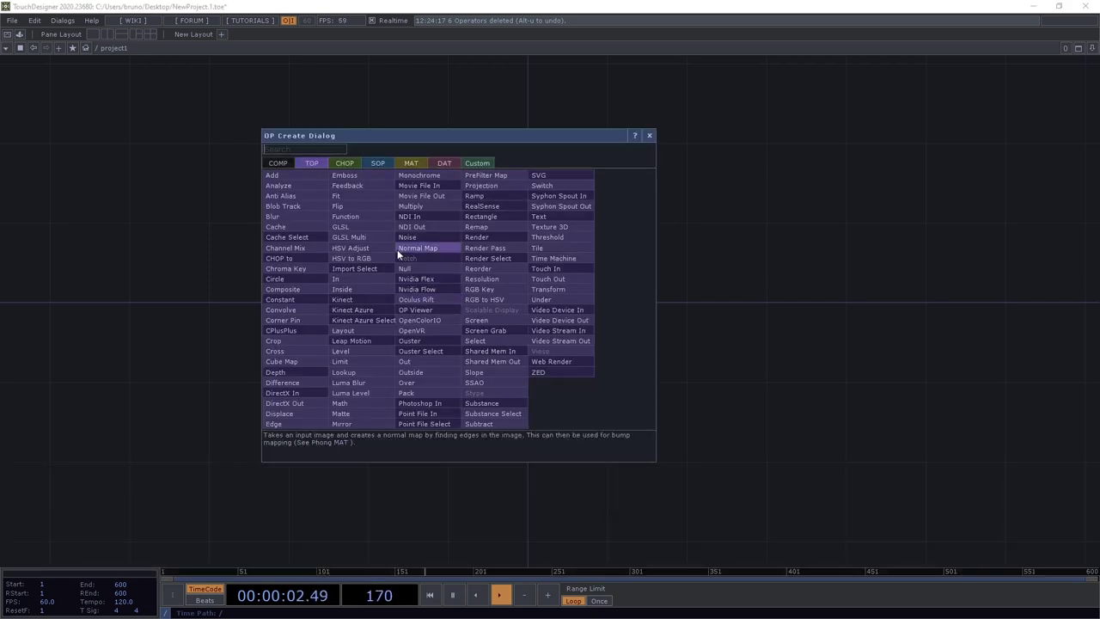
left_click(288, 164)
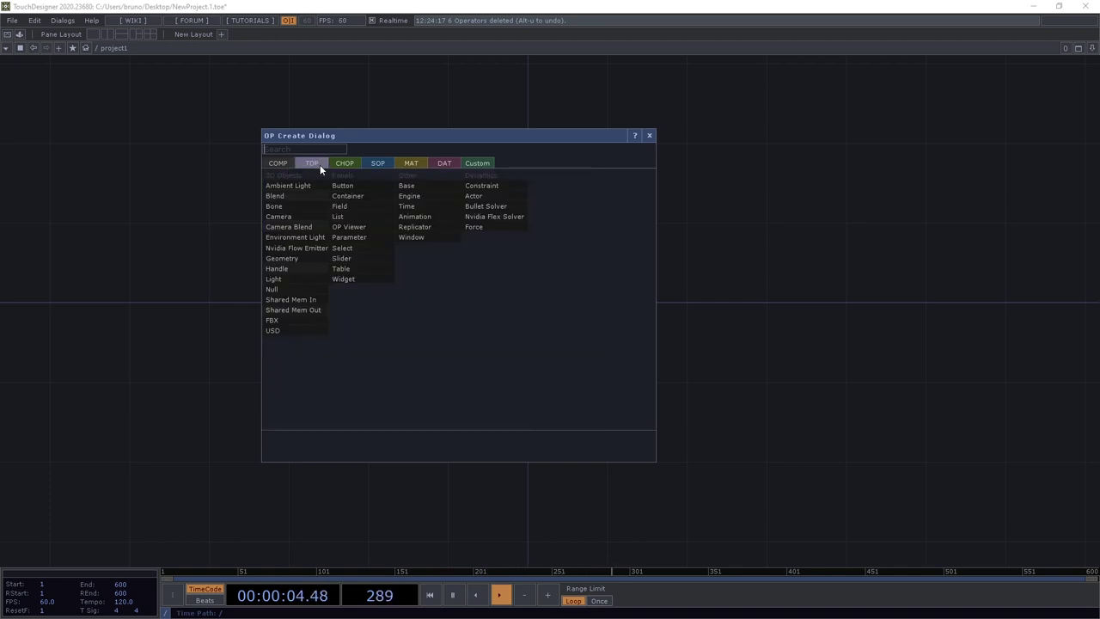
left_click(318, 164)
left_click(352, 165)
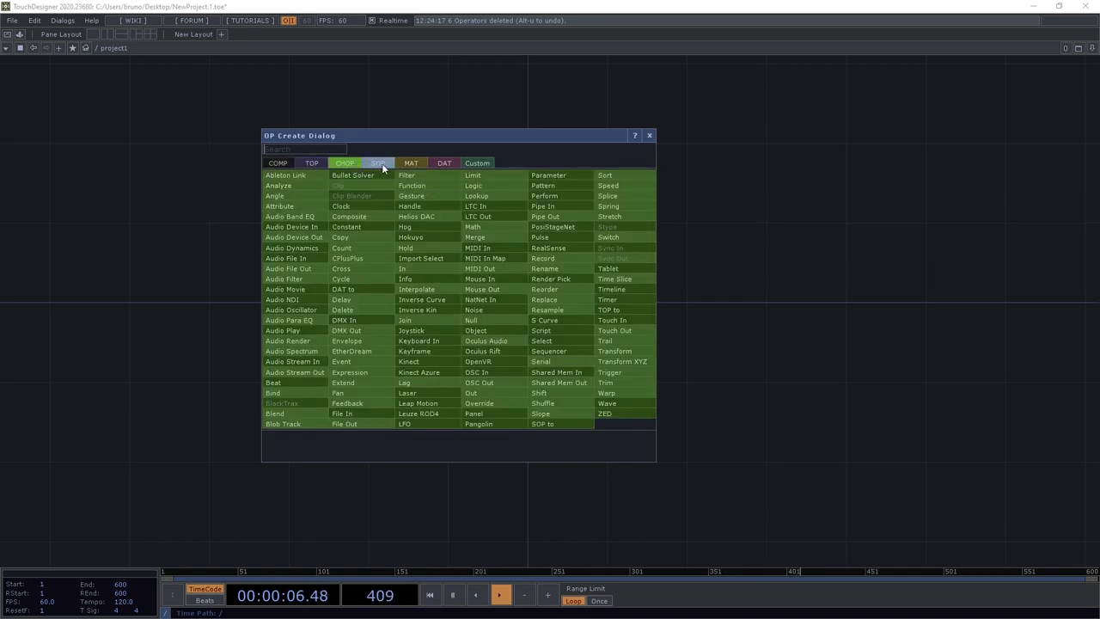
left_click(384, 164)
left_click(415, 163)
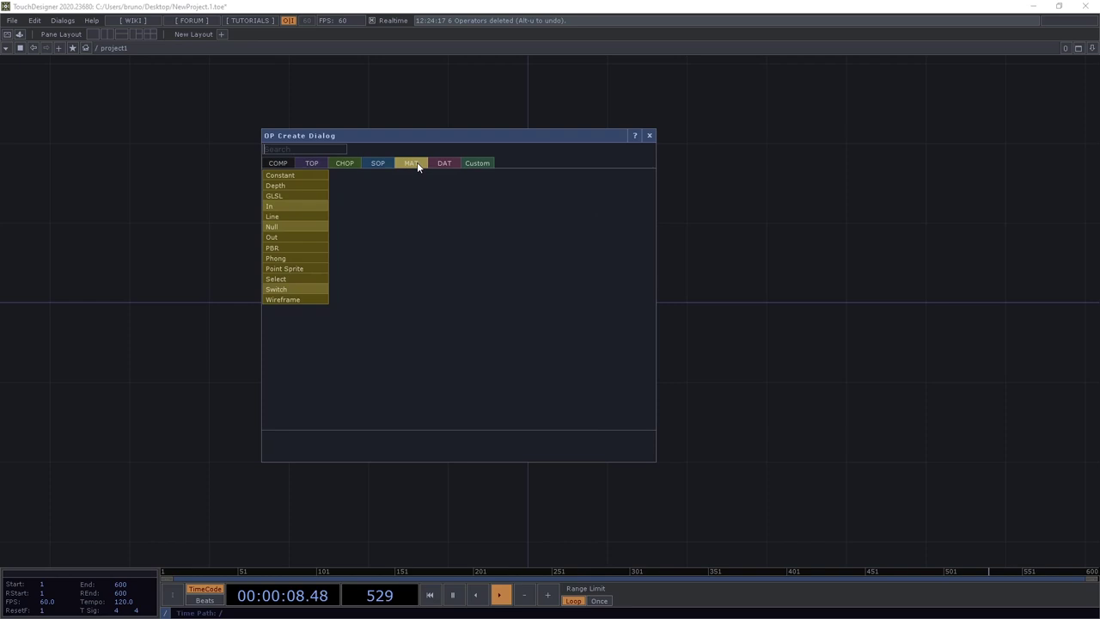
left_click(443, 163)
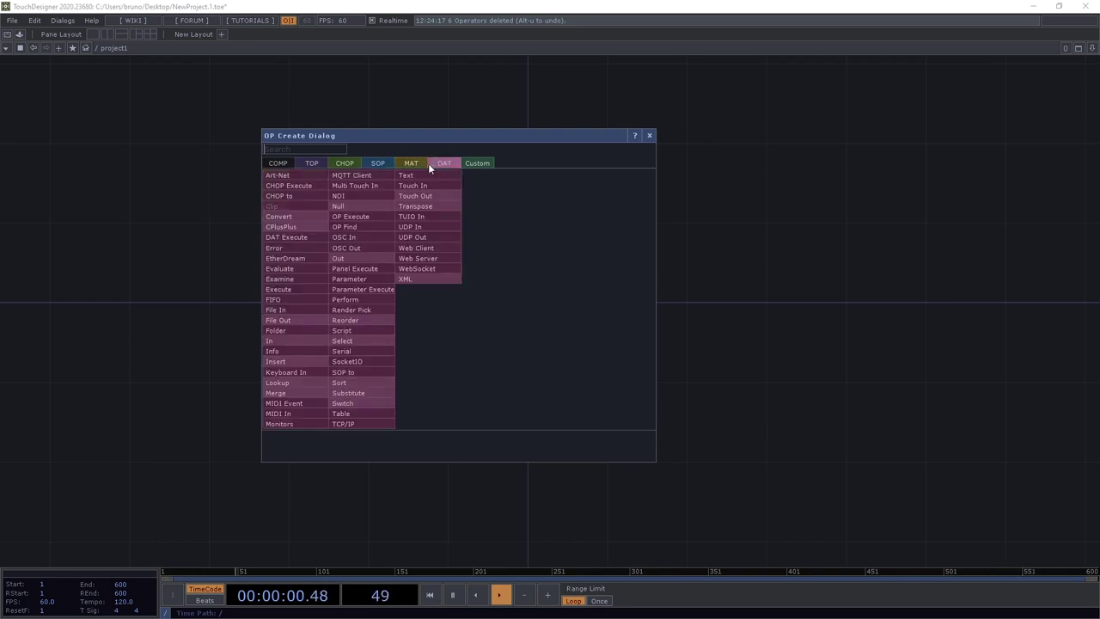
left_click(390, 162)
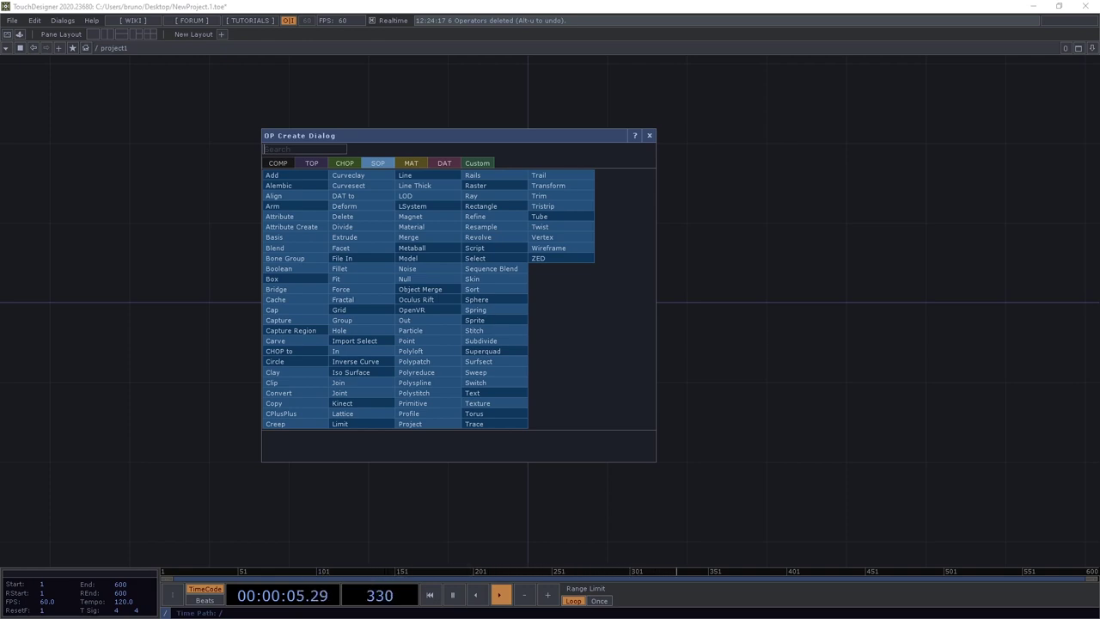
Place a Box SOP, box1, in the empty network
left_click(304, 277)
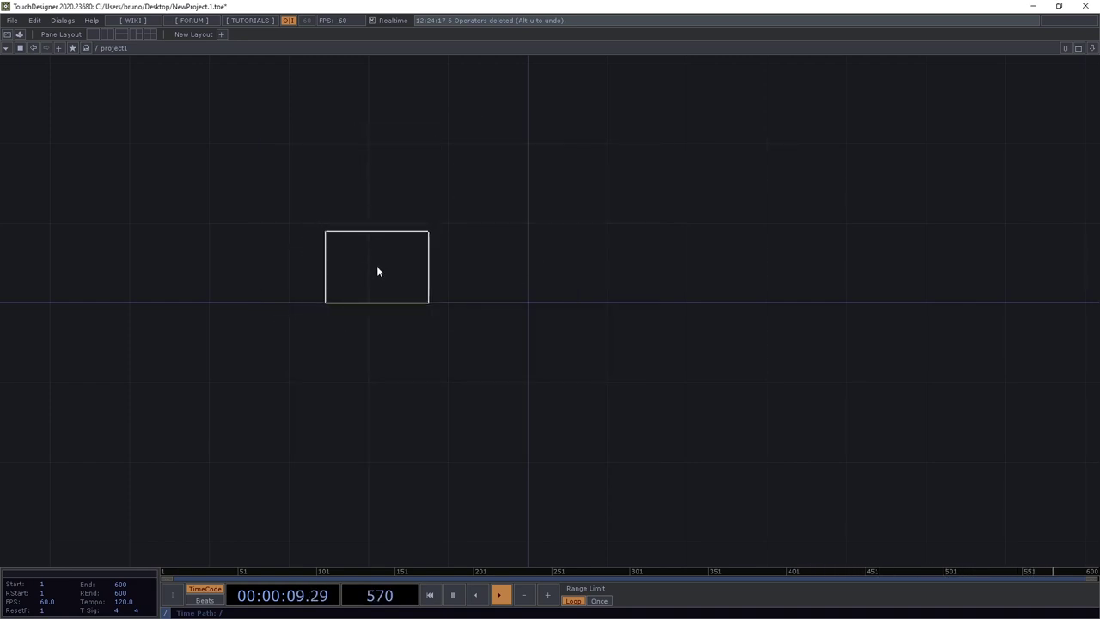
left_click(377, 271)
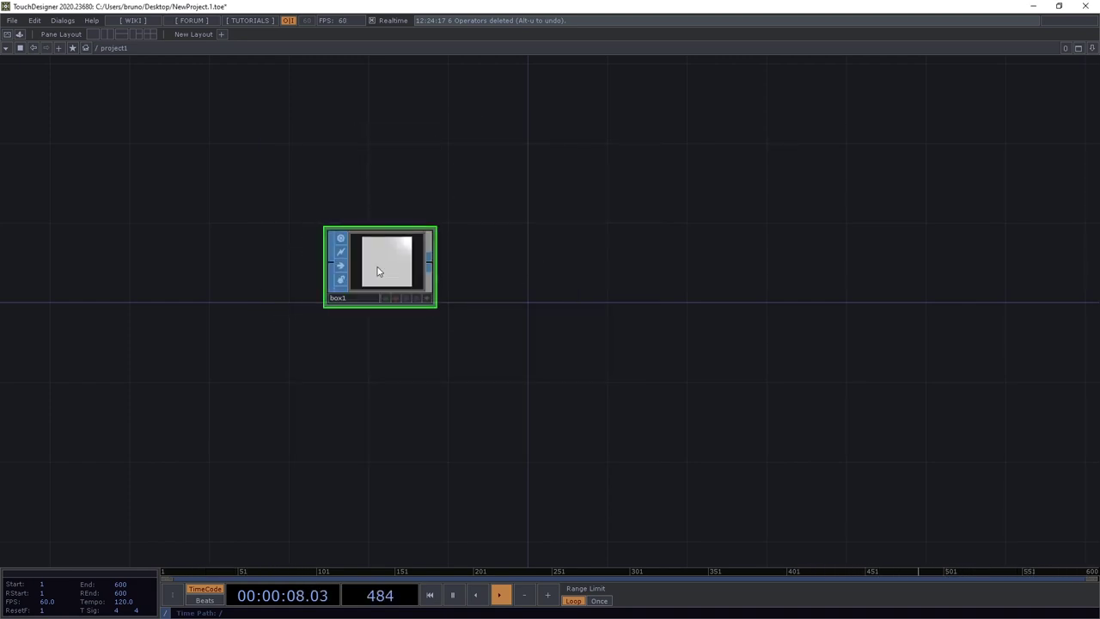
scroll(378, 270, "up", 3)
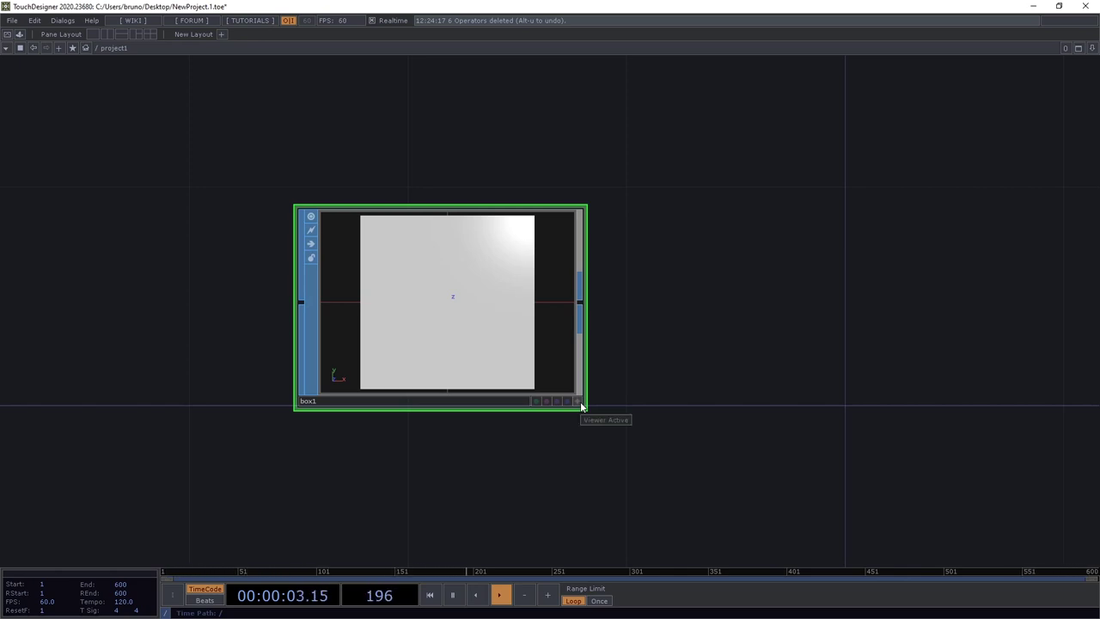
Rotate, pan and zoom the cube inside box1's active viewer
left_click(578, 402)
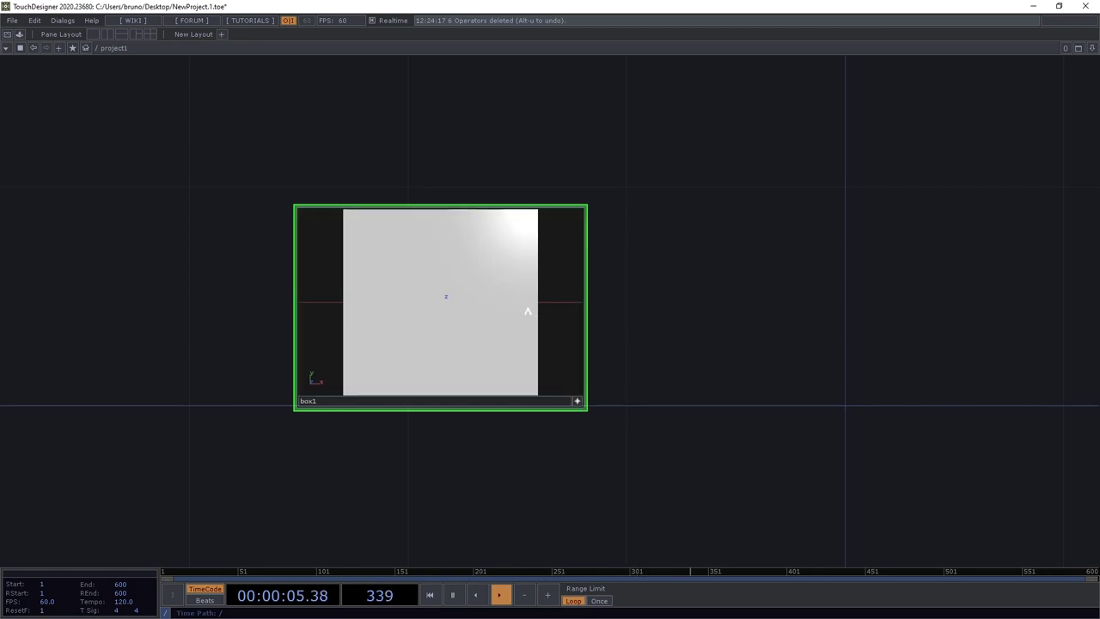
left_click_drag(527, 310, 490, 324)
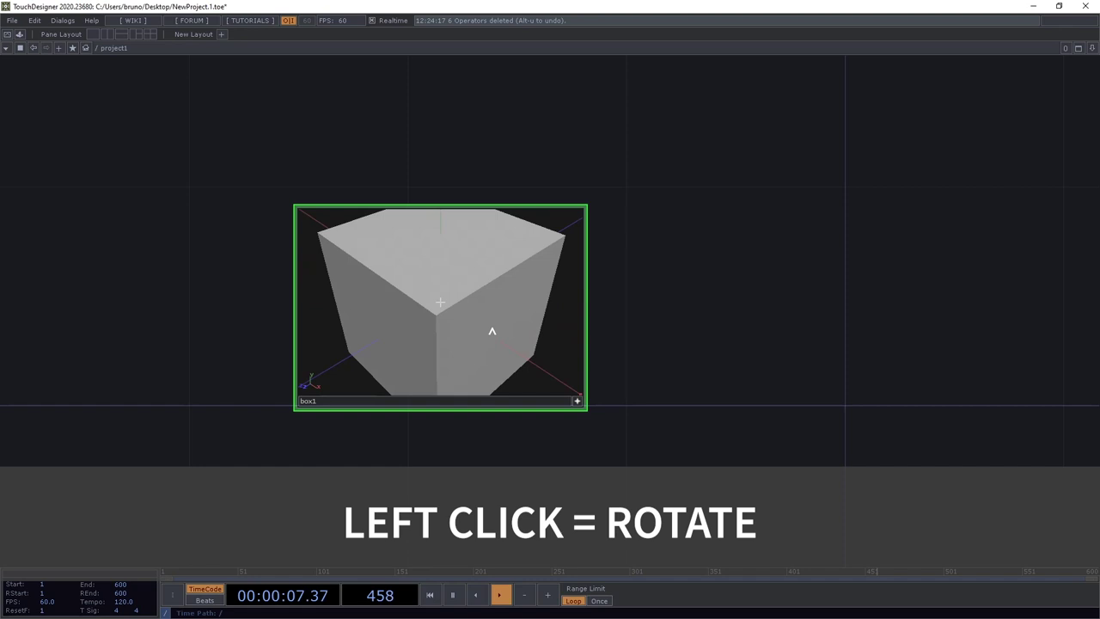
mouse_move(506, 318)
right_mouse_down()
mouse_move(437, 323)
mouse_move(515, 327)
mouse_move(496, 321)
right_mouse_up()
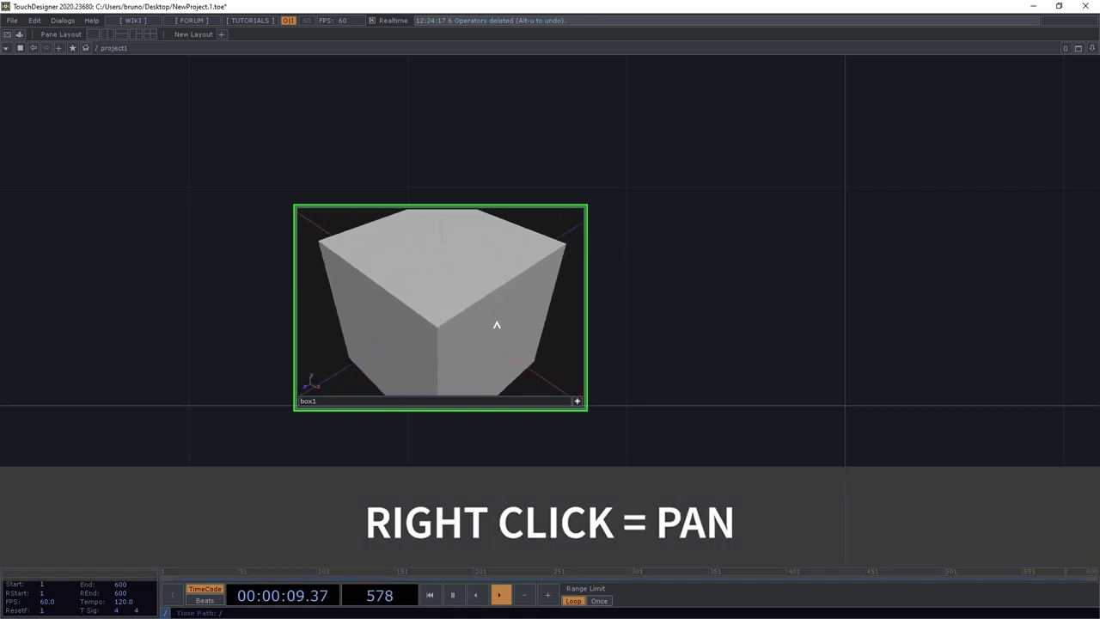
middle_click_drag(496, 321, 496, 386)
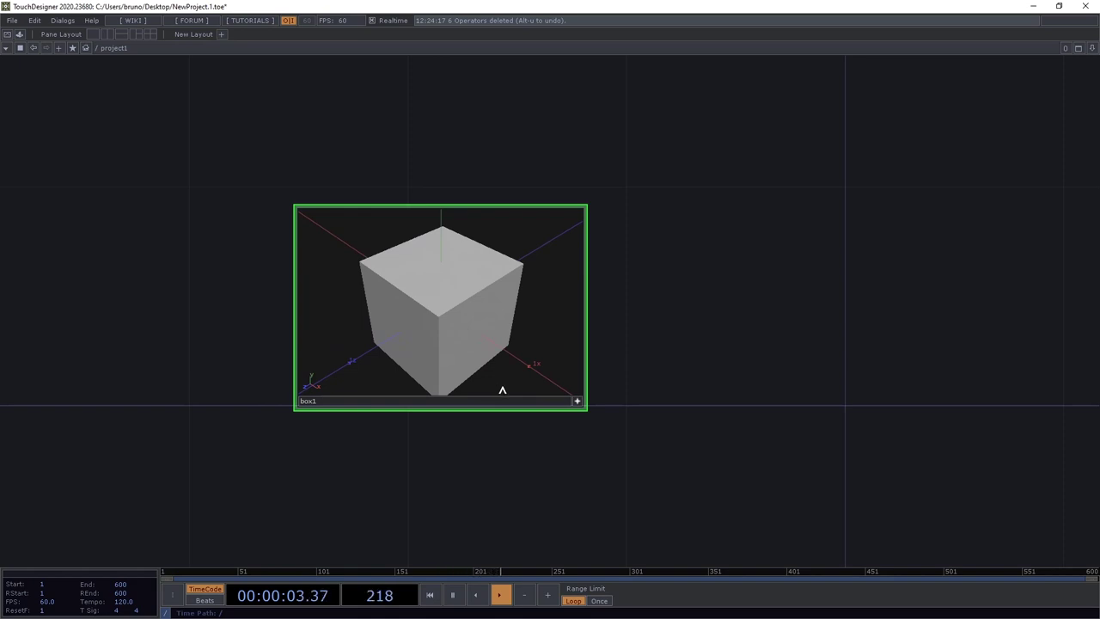
Add a Twist SOP, found by searching 'twi', to the right of box1
left_click(577, 401)
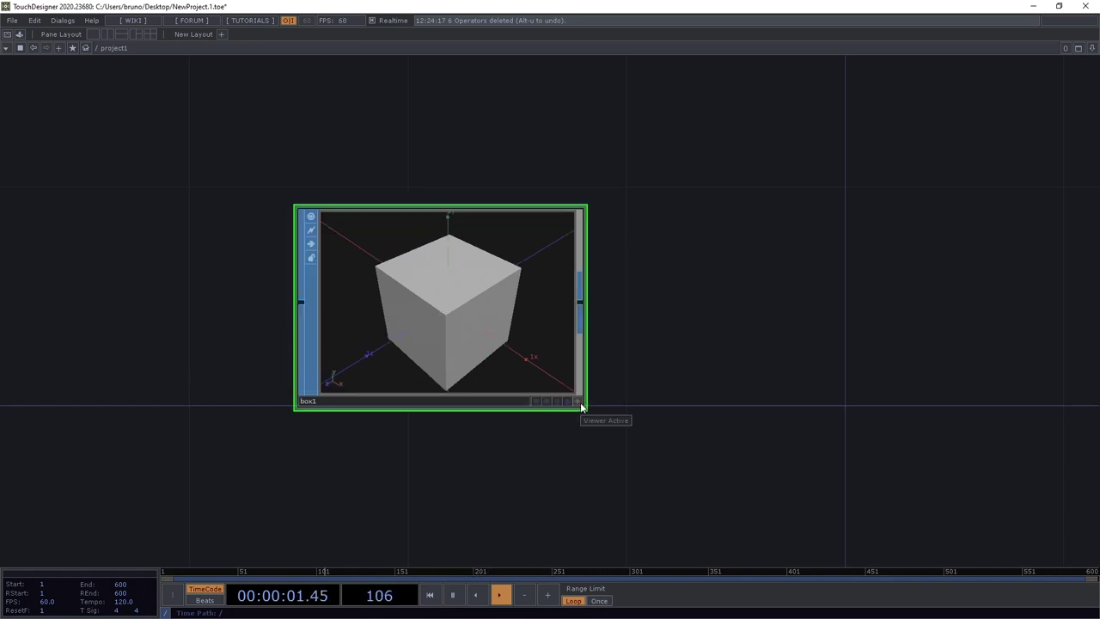
left_click_drag(692, 369, 489, 374)
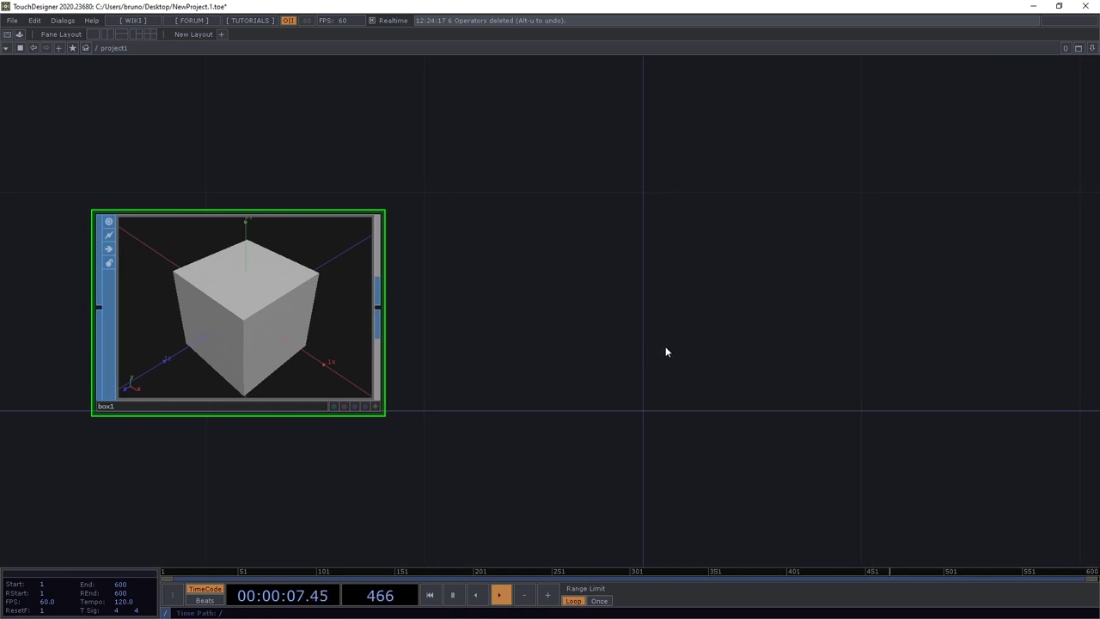
key("Tab")
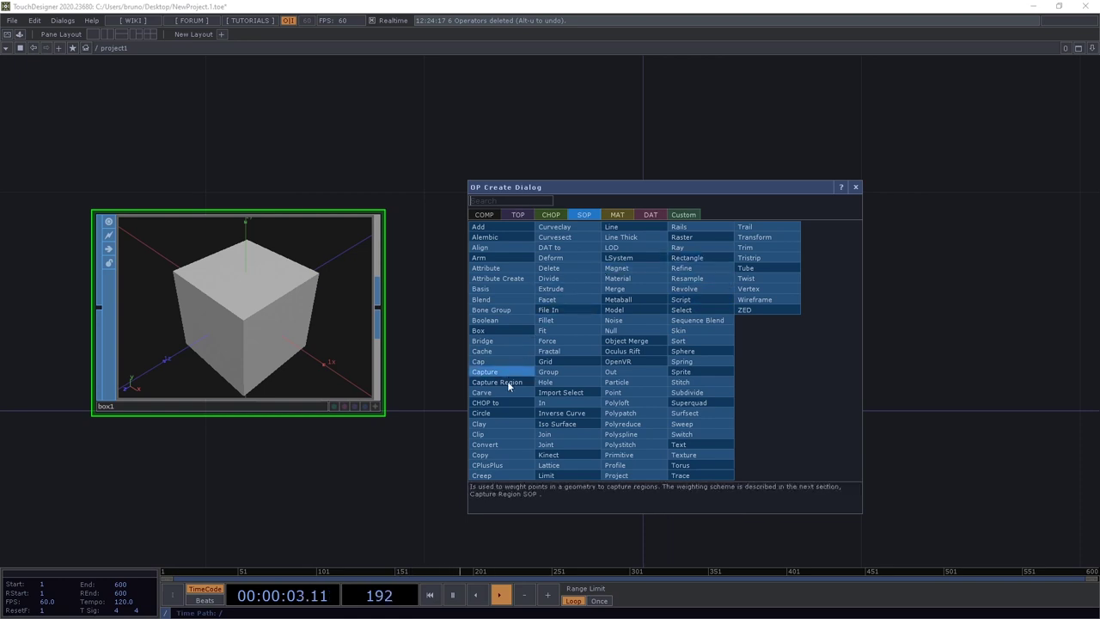
type("tw")
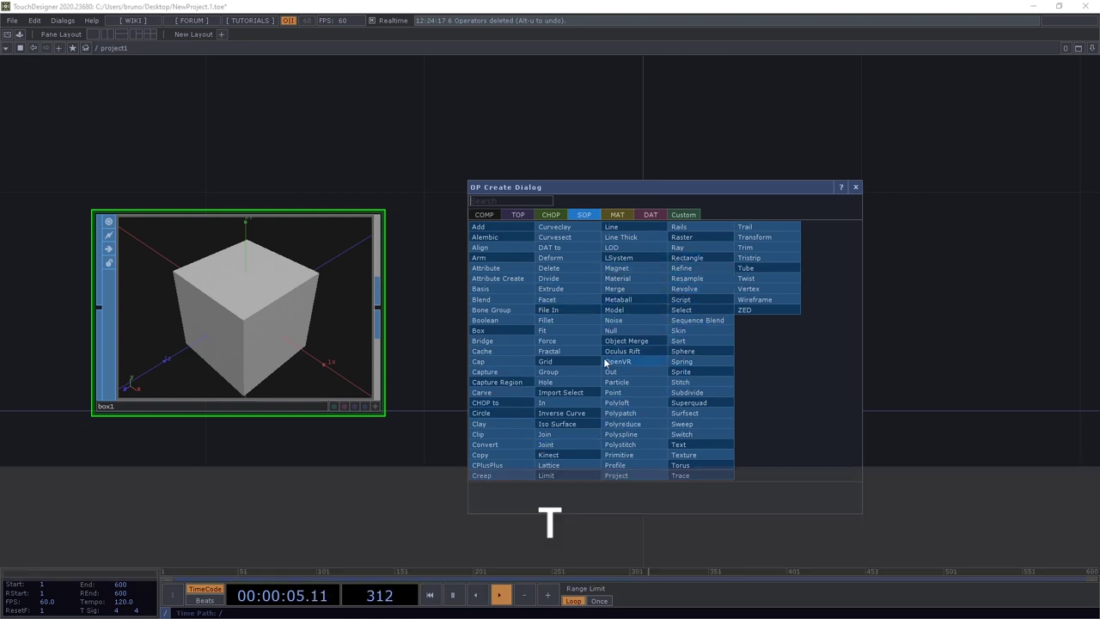
type("i")
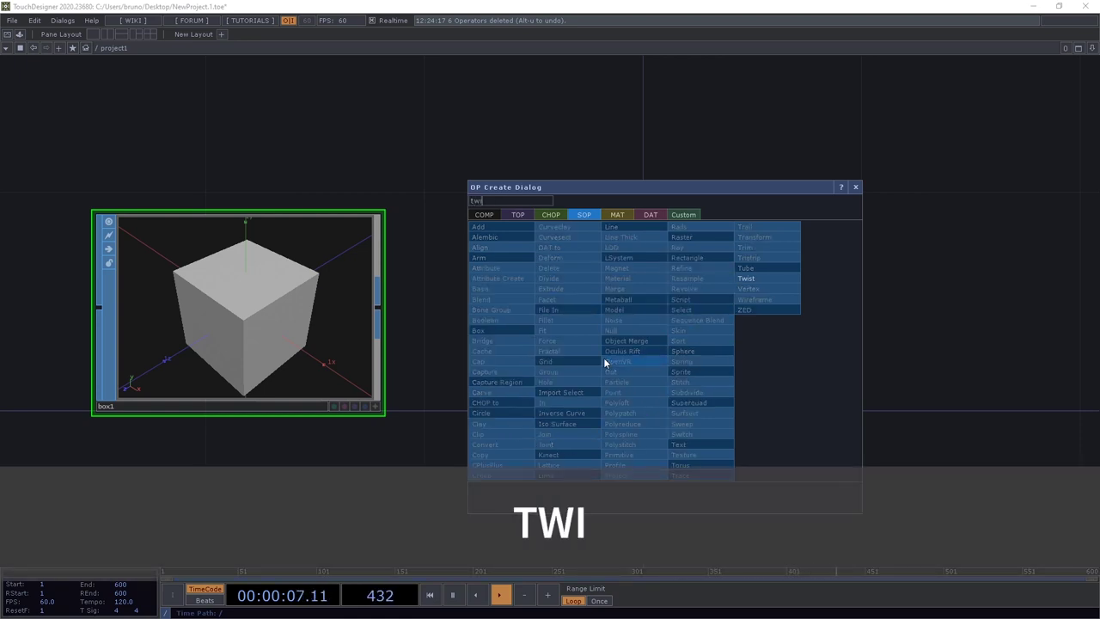
left_click(756, 277)
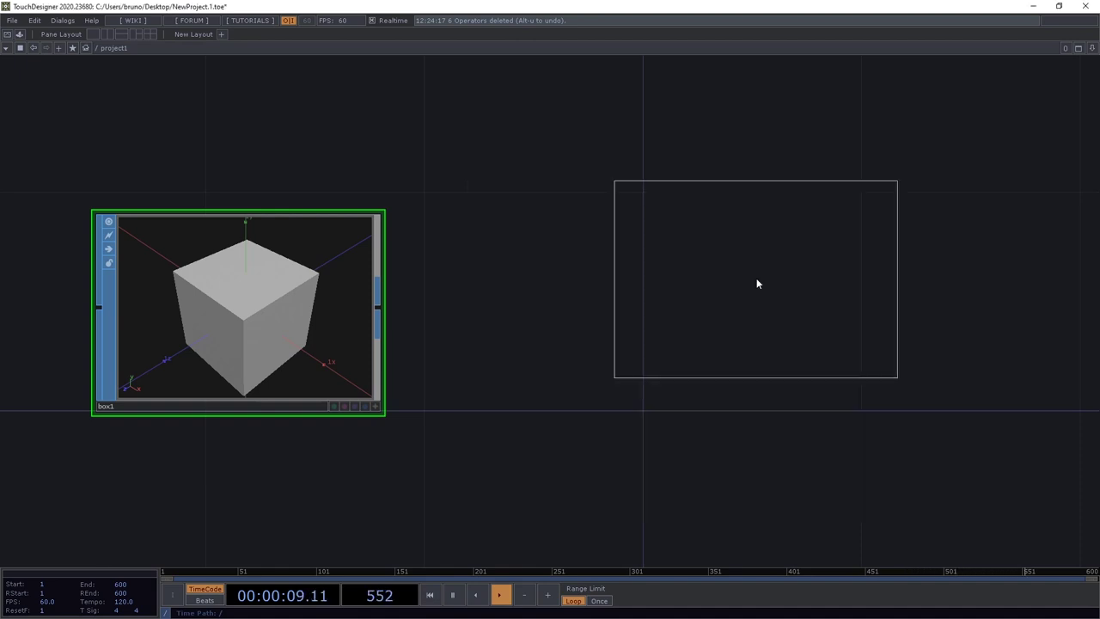
left_click(628, 312)
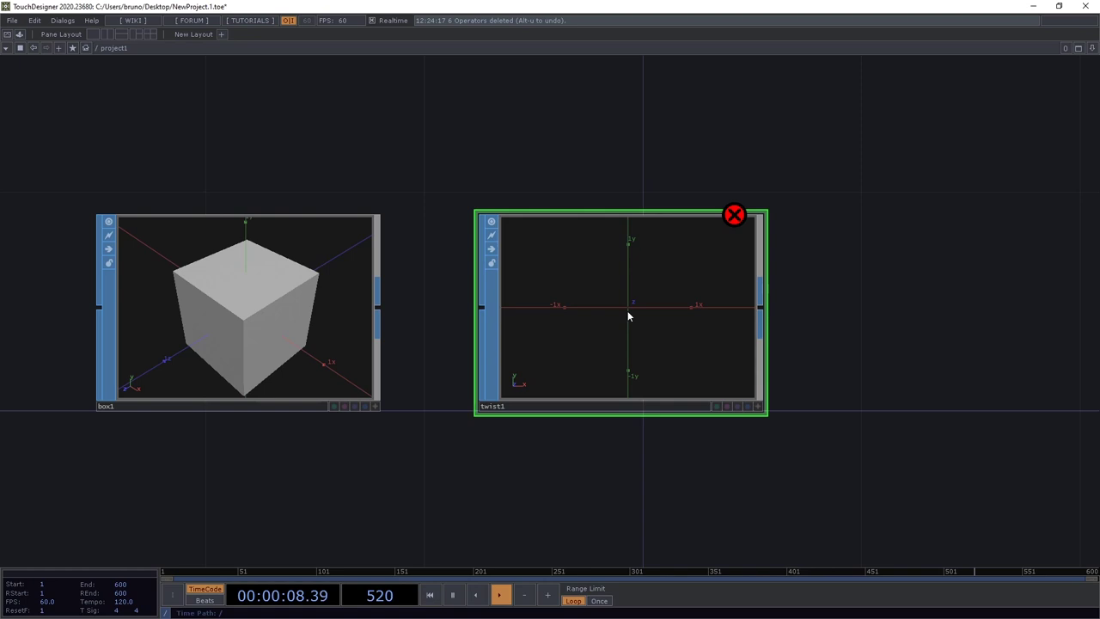
mouse_move(735, 220)
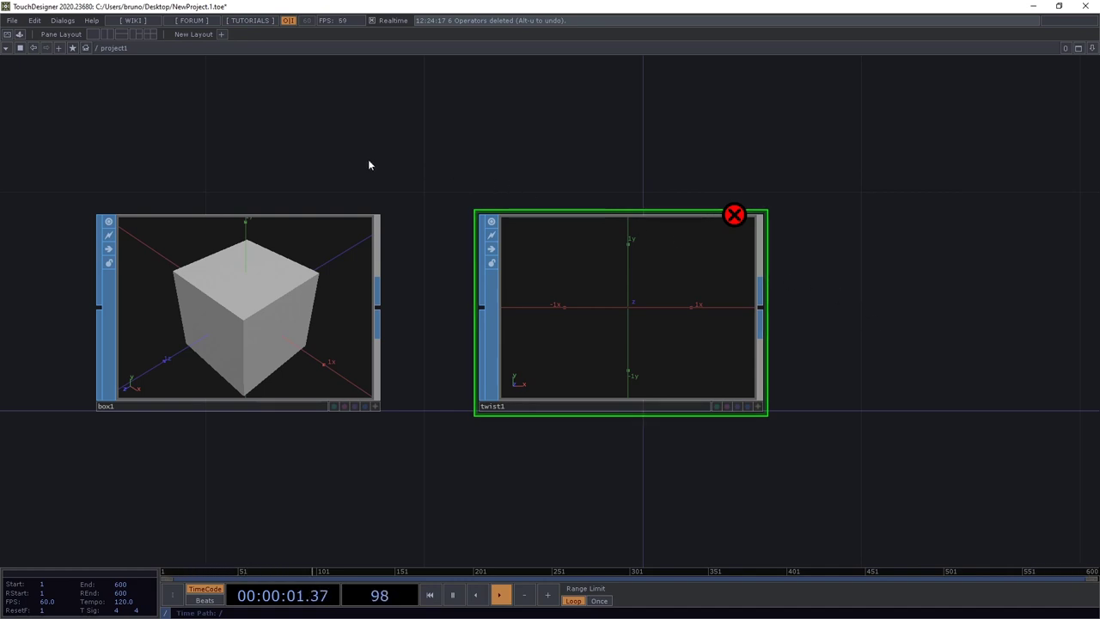
Wire box1's output into twist1's input
left_click_drag(370, 165, 467, 160)
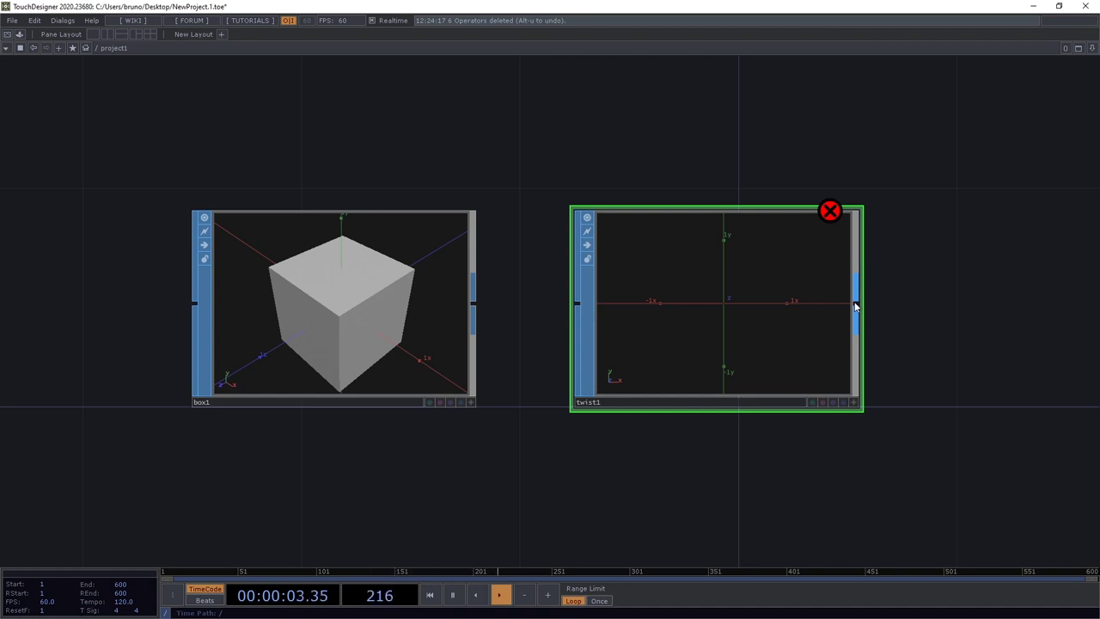
left_click(473, 304)
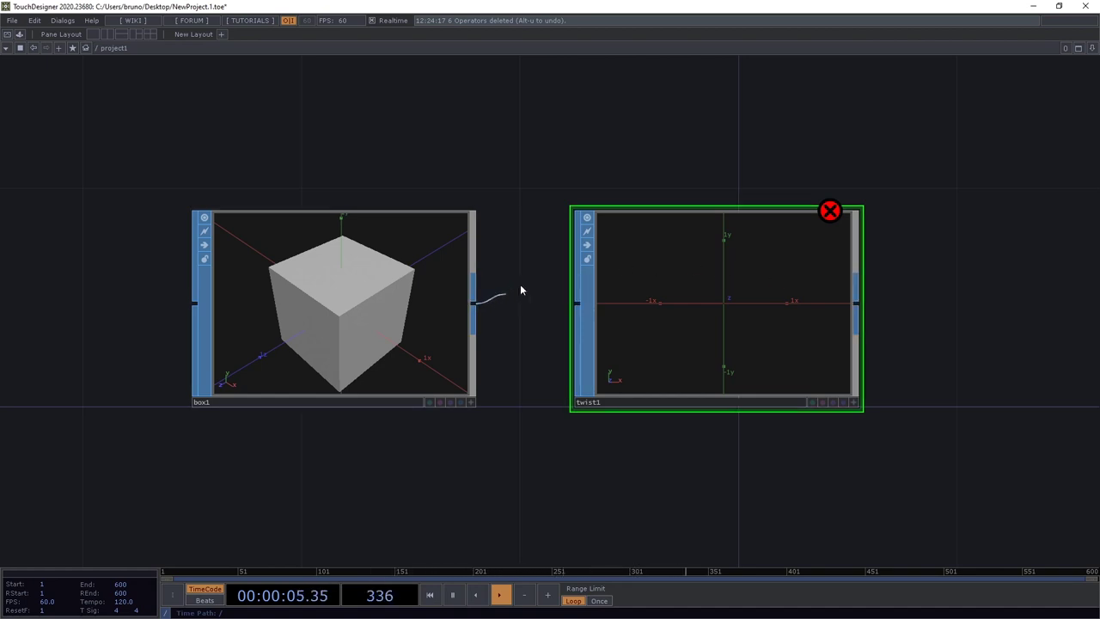
left_click(574, 303)
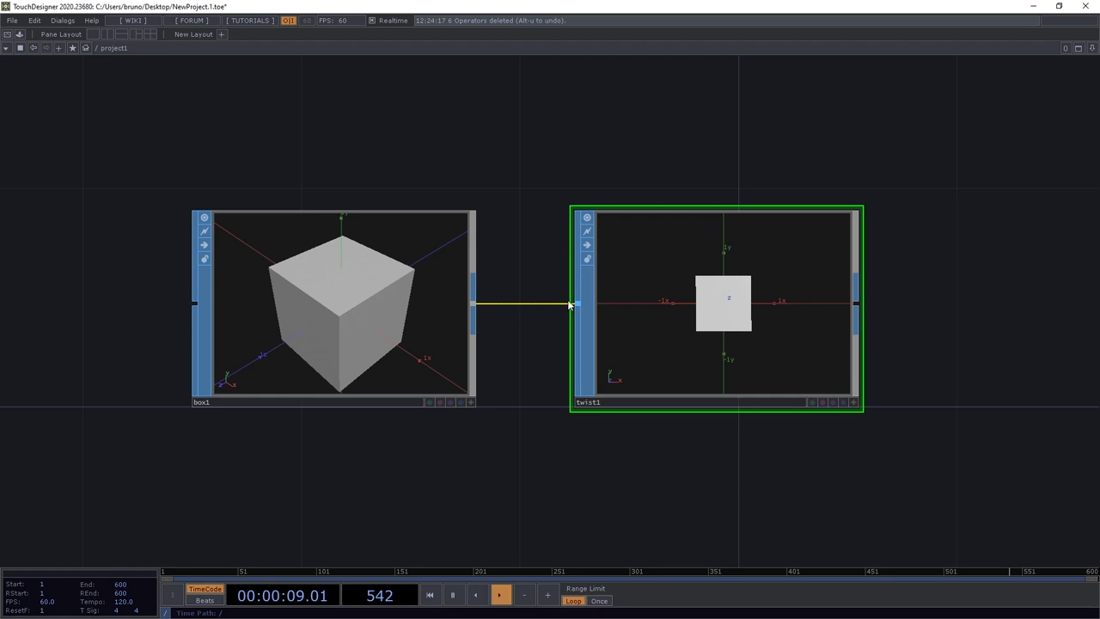
Set twist1 to twist along the Y Axis, adjust its Strength, and re-centre both nodes
key("p")
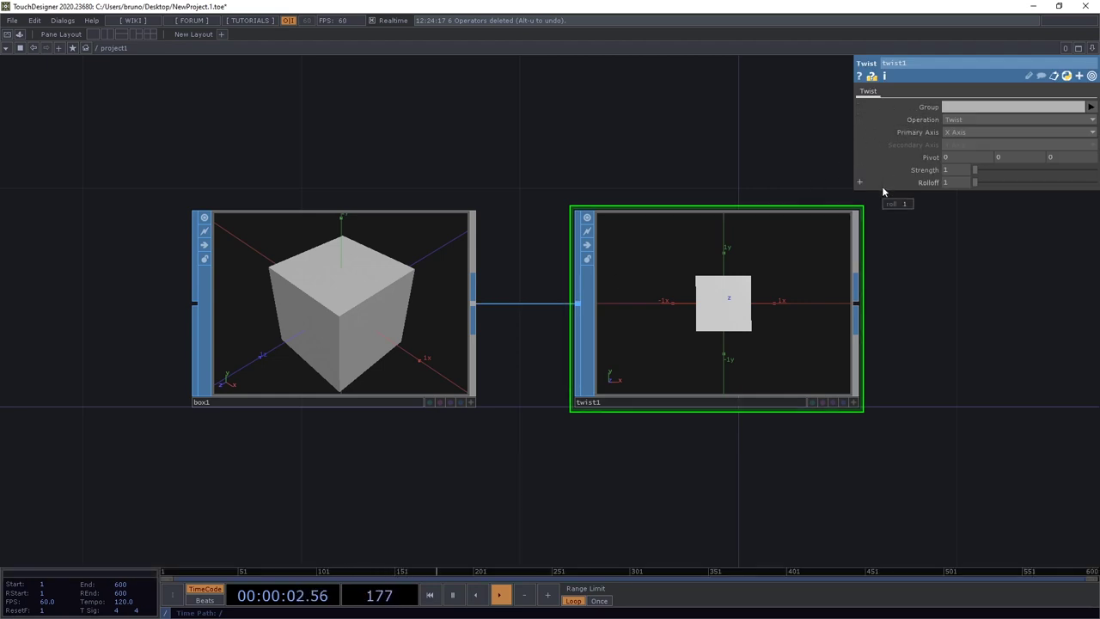
mouse_move(974, 170)
left_mouse_down()
mouse_move(1007, 170)
mouse_move(979, 173)
left_mouse_up()
left_click(985, 131)
left_click(984, 145)
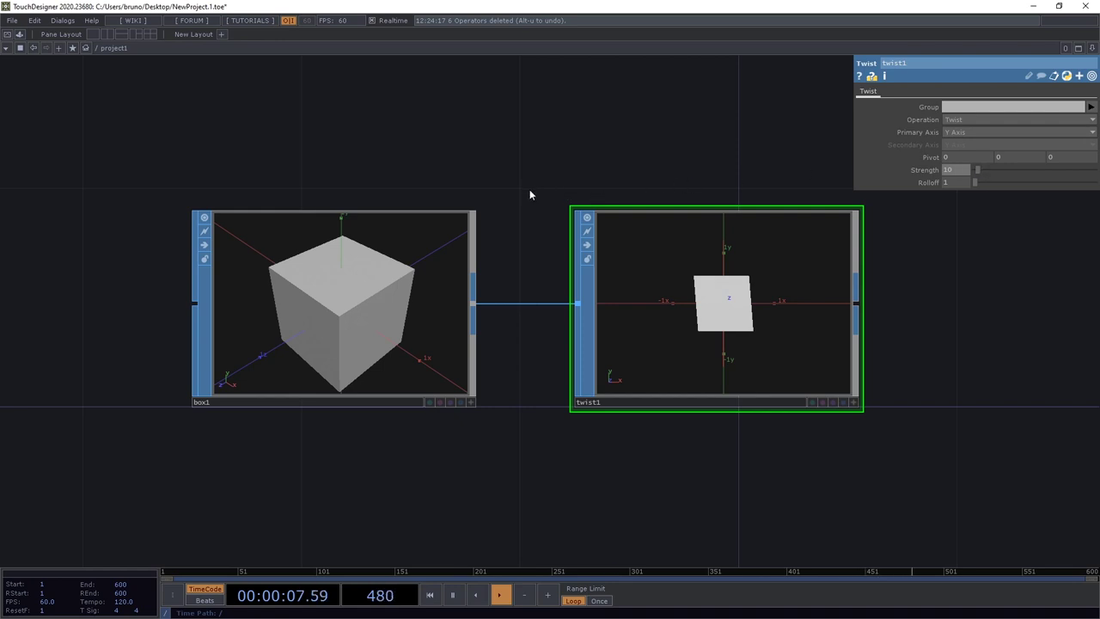
scroll(529, 195, "down", 5)
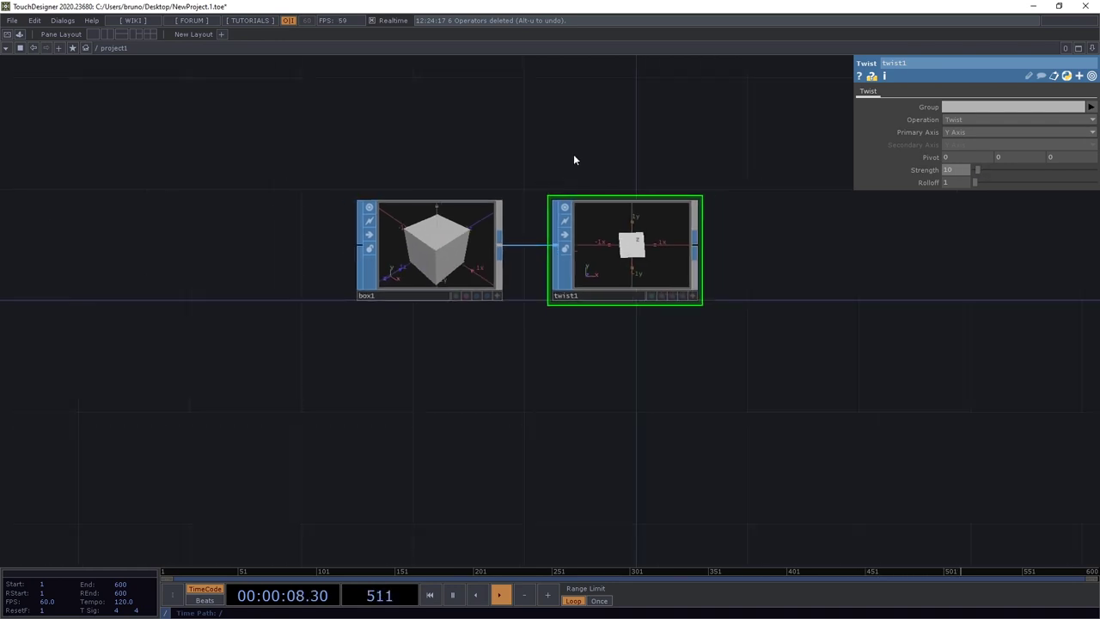
left_click_drag(575, 160, 375, 243)
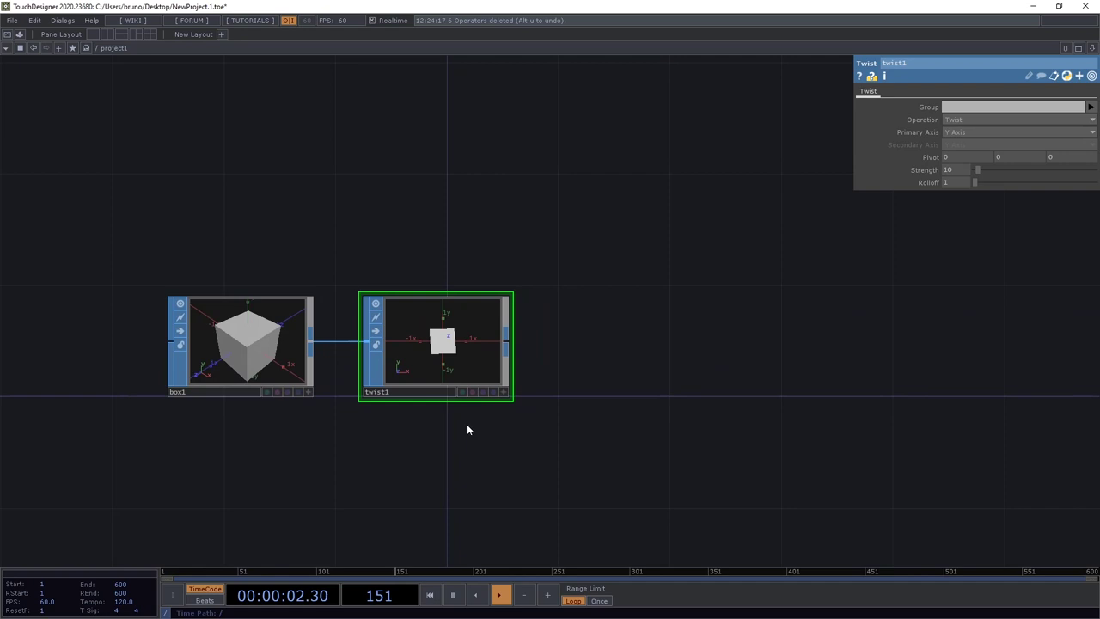
left_click_drag(348, 427, 498, 389)
scroll(495, 373, "up", 3)
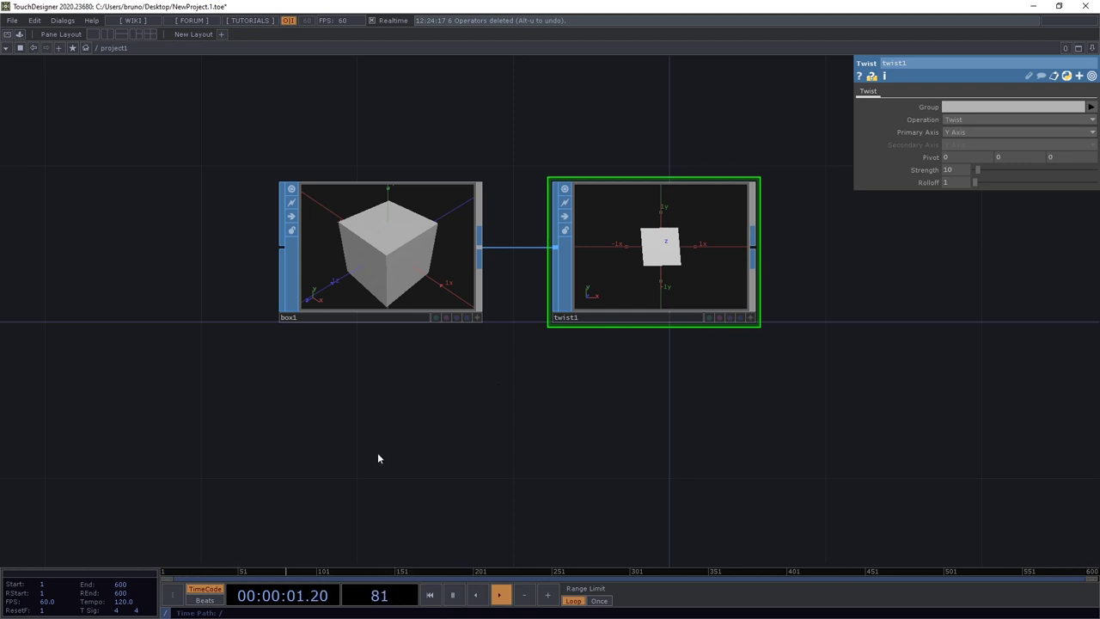
Create a Sphere SOP and wire sphere1 into twist1 in place of box1
key("Tab")
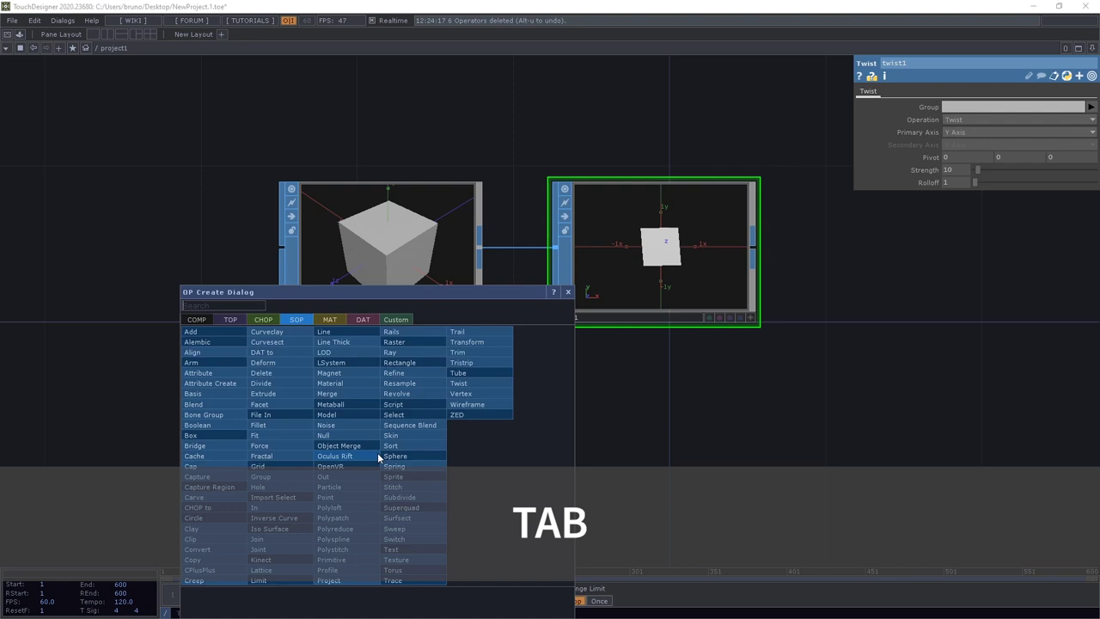
type("sphere")
key("Return")
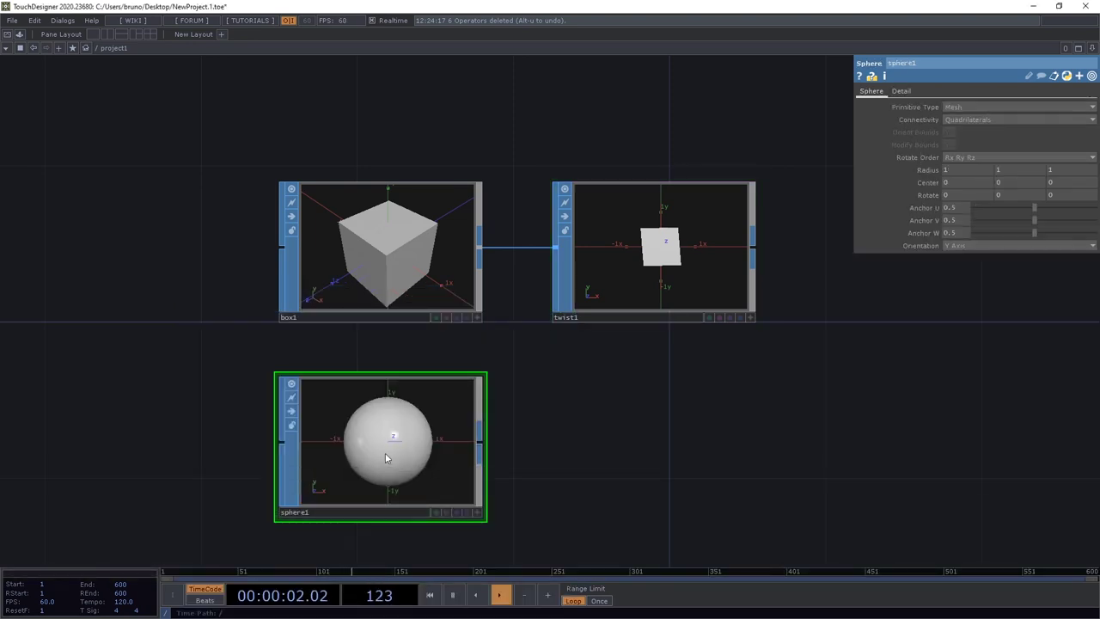
left_click(382, 456)
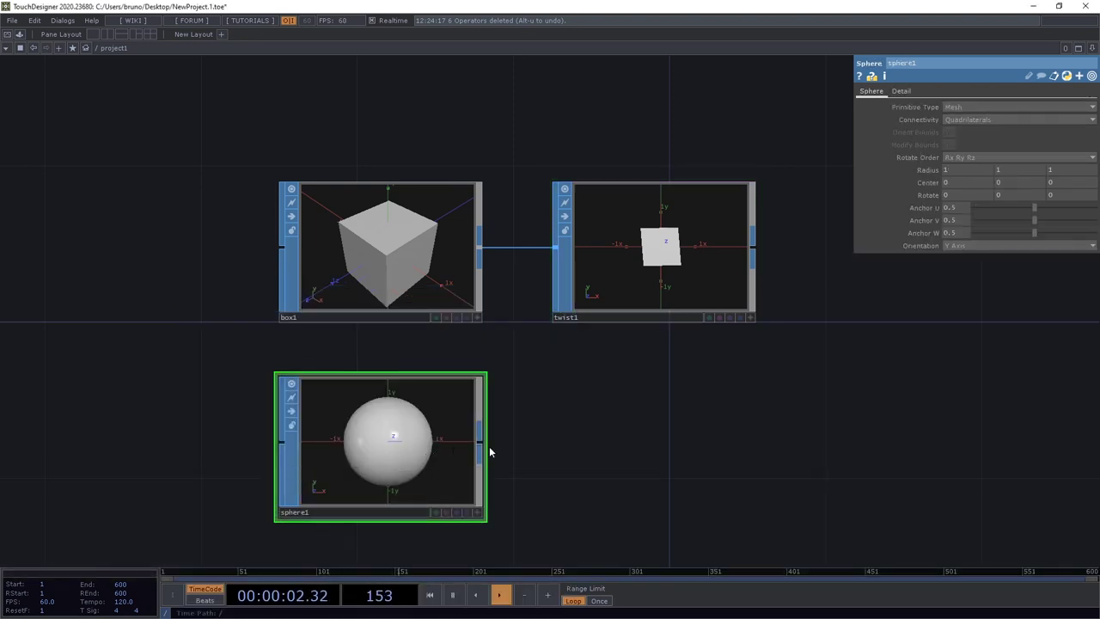
left_click_drag(479, 440, 550, 248)
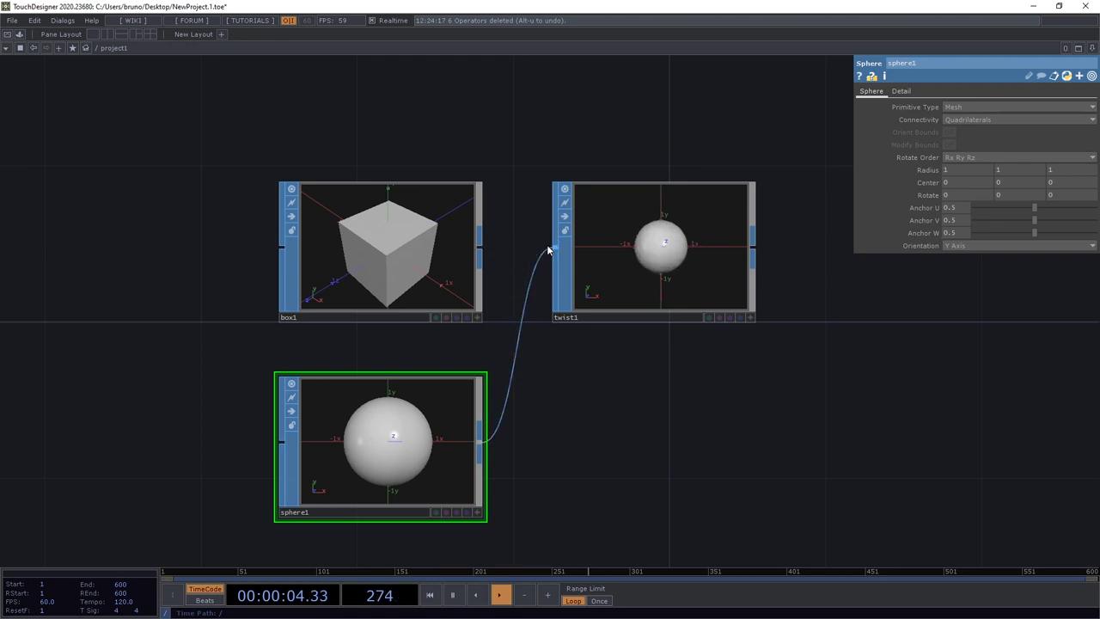
Show twist1's sphere as a wireframe and set its twist Strength to 63
left_click(688, 285)
scroll(784, 284, "up", 4)
scroll(792, 283, "up", 2)
left_click_drag(756, 246, 749, 360)
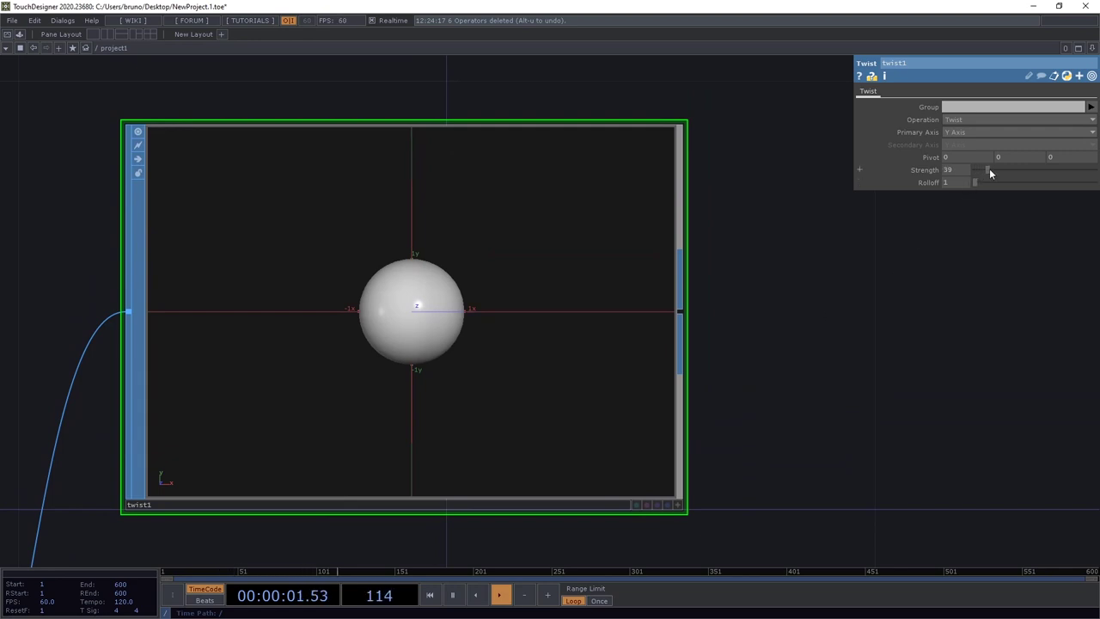
left_click_drag(989, 170, 978, 177)
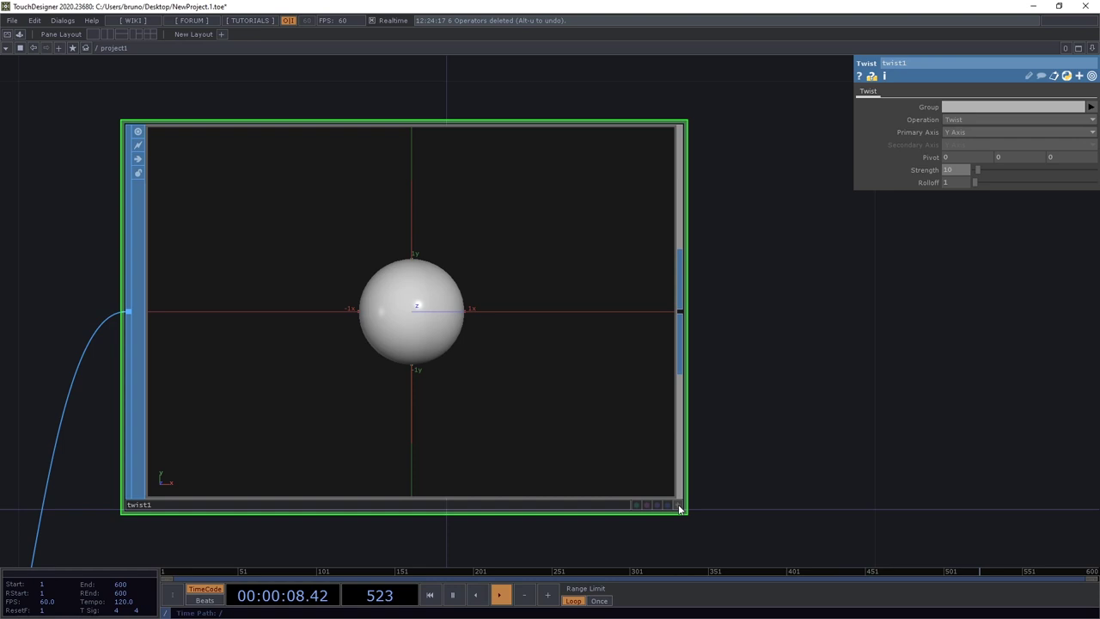
left_click(679, 508)
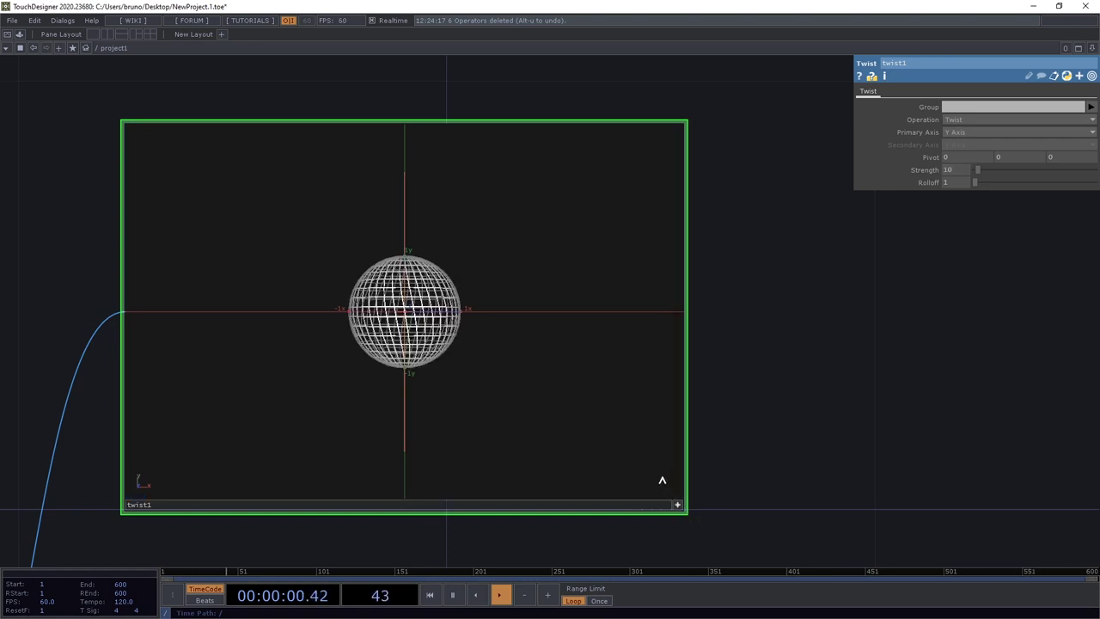
key("w")
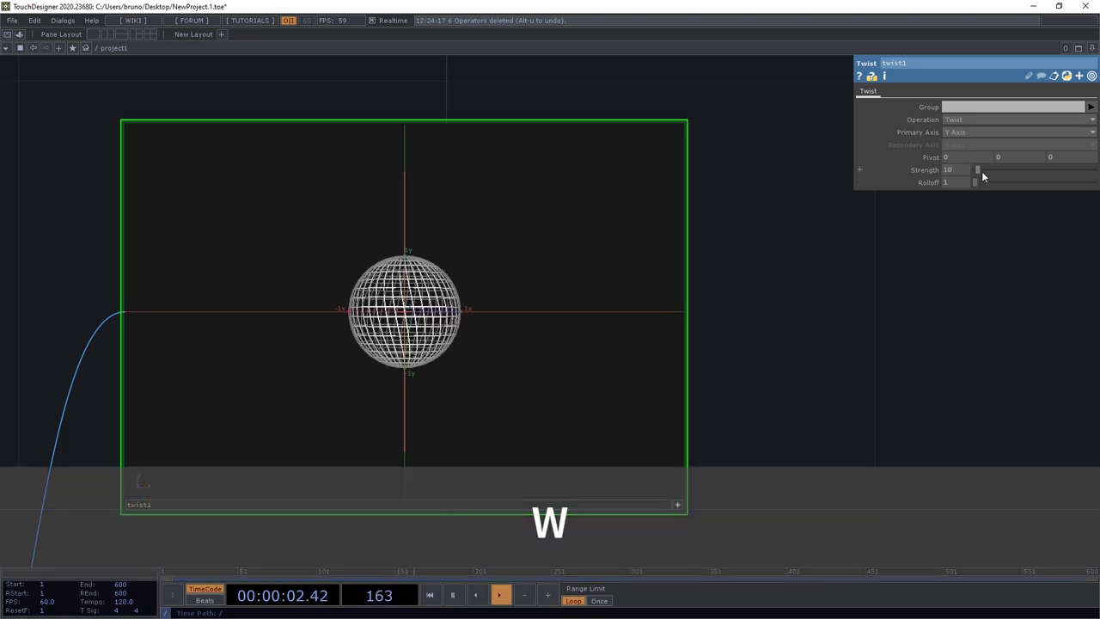
left_click_drag(982, 169, 994, 172)
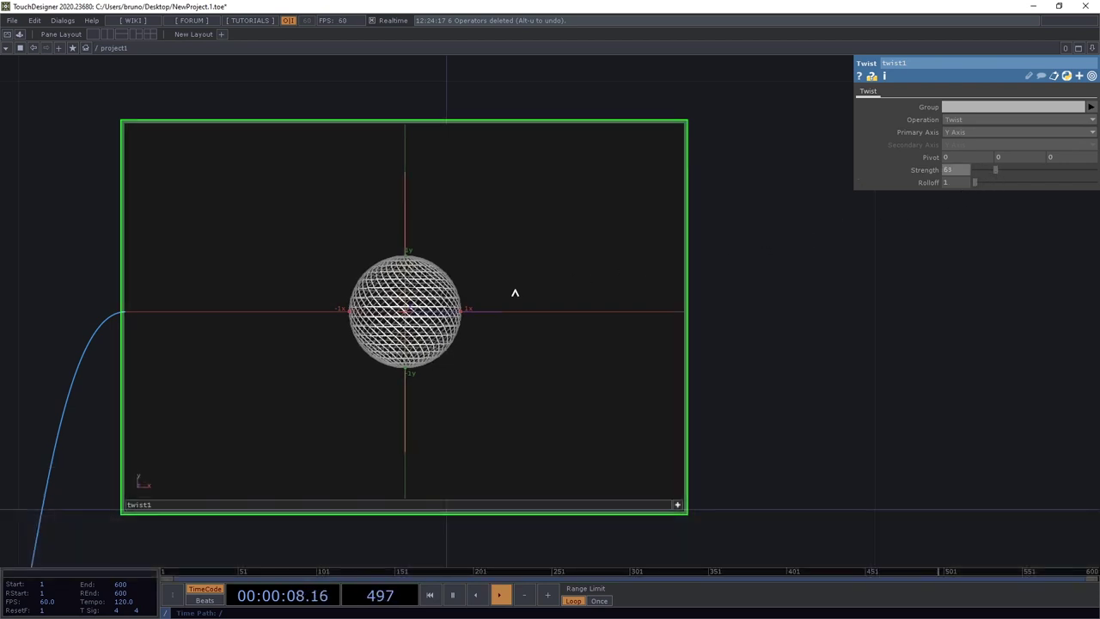
right_click(518, 233)
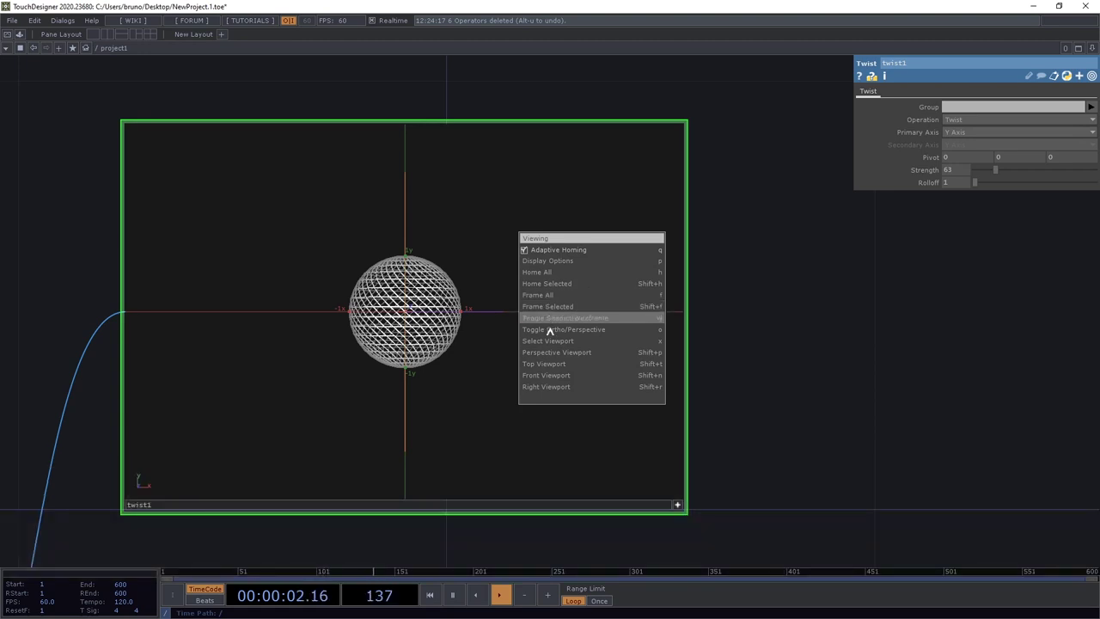
left_click(677, 504)
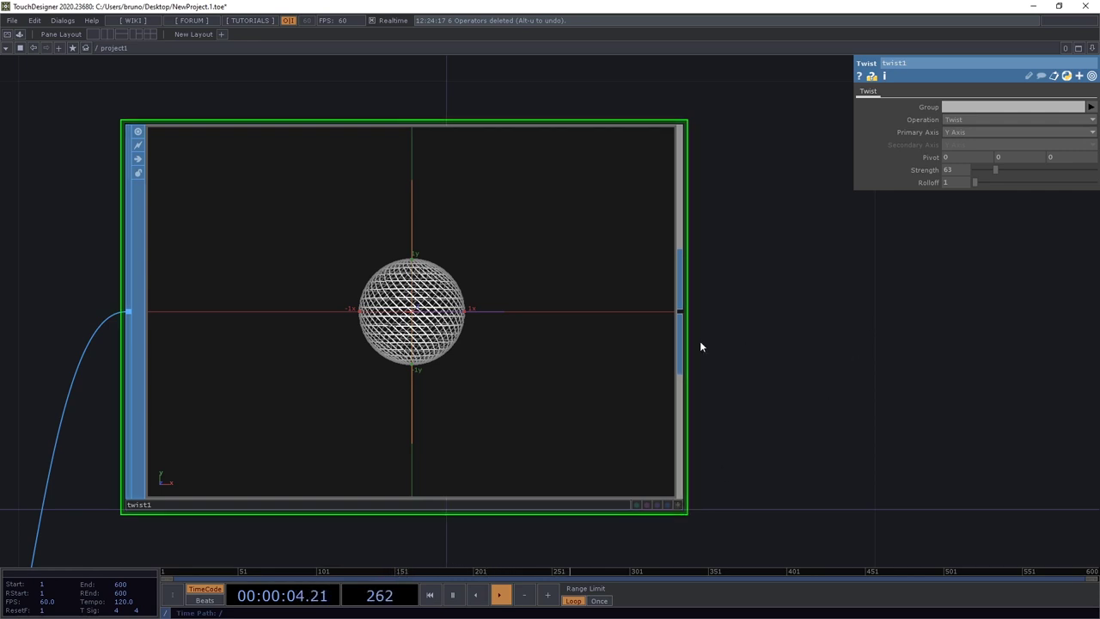
Create a Text SOP, text1, showing the word 'derivative'
scroll(713, 344, "down", 5)
scroll(758, 348, "down", 2)
left_click_drag(538, 238, 506, 277)
key("Tab")
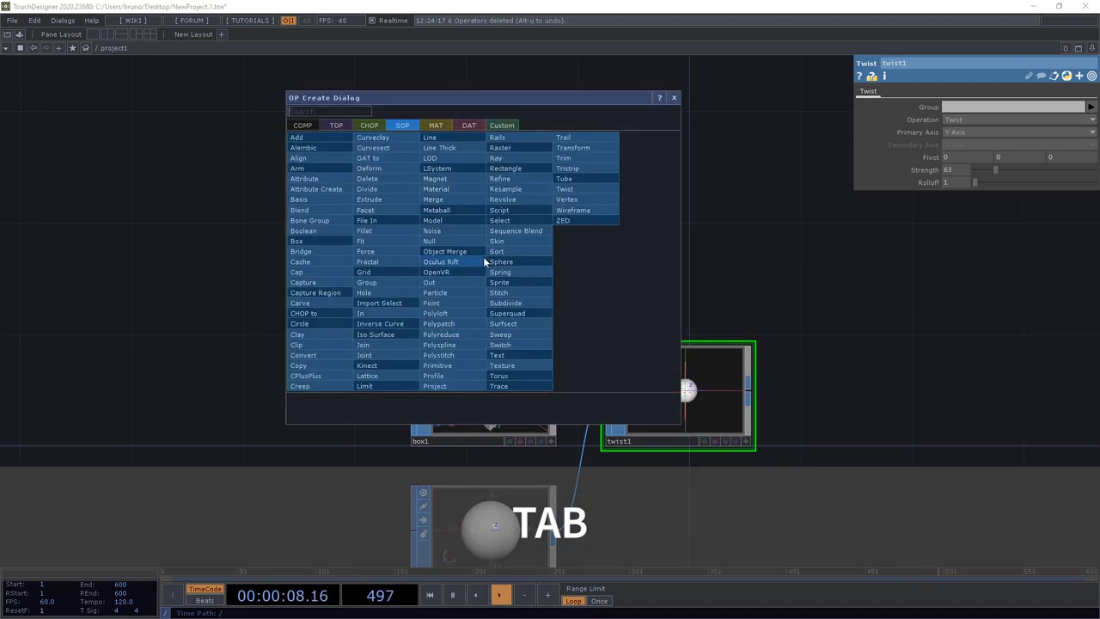
type("text")
key("Return")
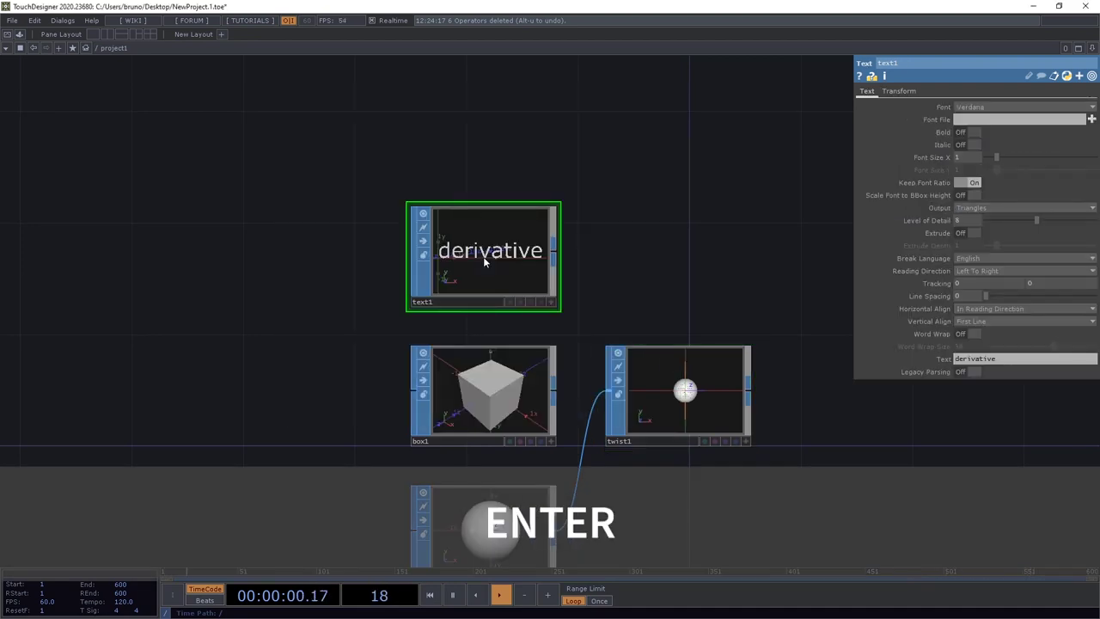
Tumble text1's 3D view and arrange text1, box1 and twist1 in view
left_click(550, 302)
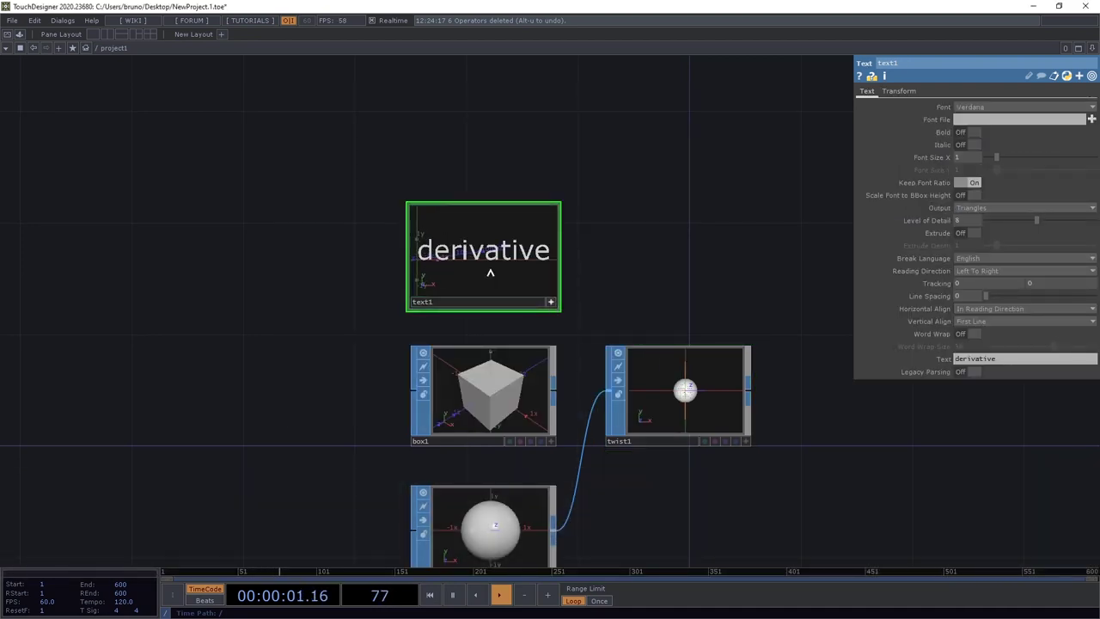
mouse_move(469, 268)
left_mouse_down()
mouse_move(498, 257)
mouse_move(484, 252)
mouse_move(481, 271)
left_mouse_up()
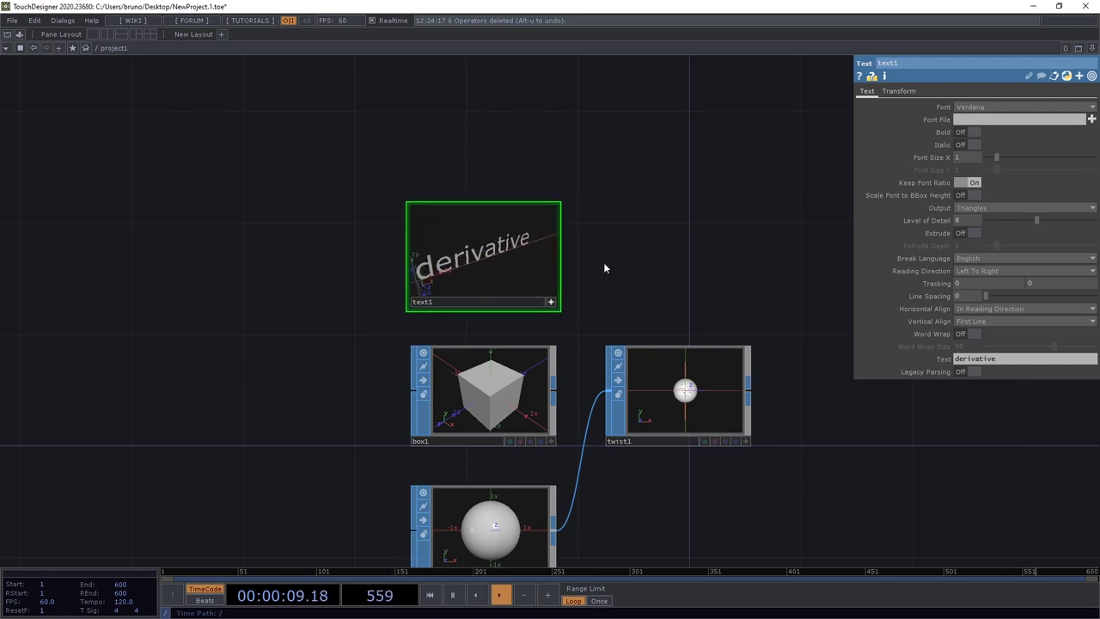
scroll(597, 266, "up", 3)
scroll(591, 270, "up", 3)
left_click_drag(585, 270, 780, 311)
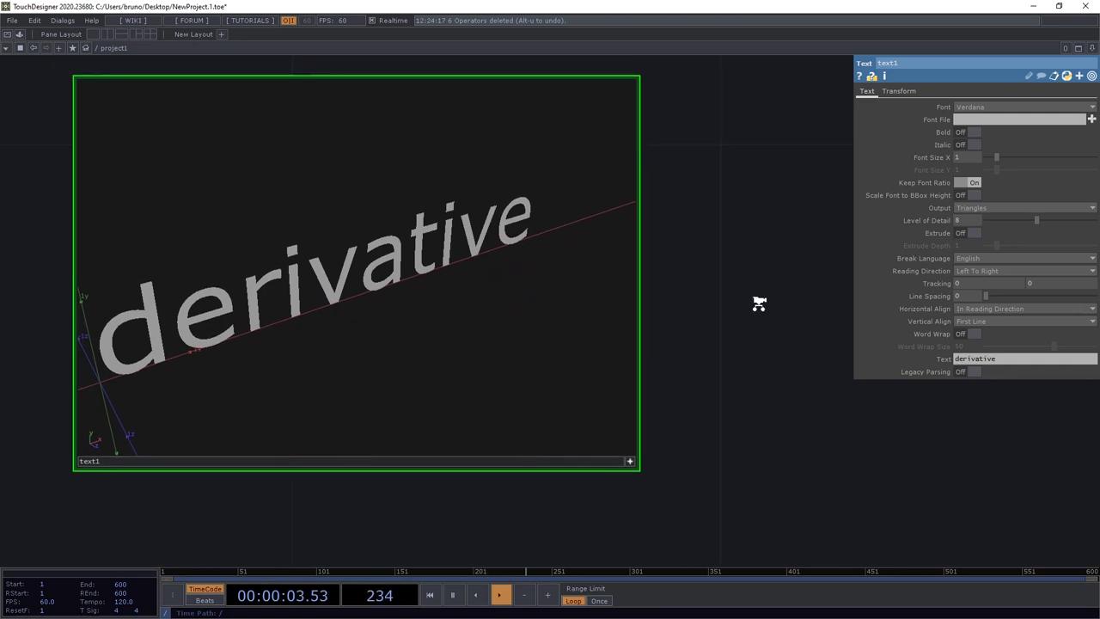
scroll(759, 302, "down", 5)
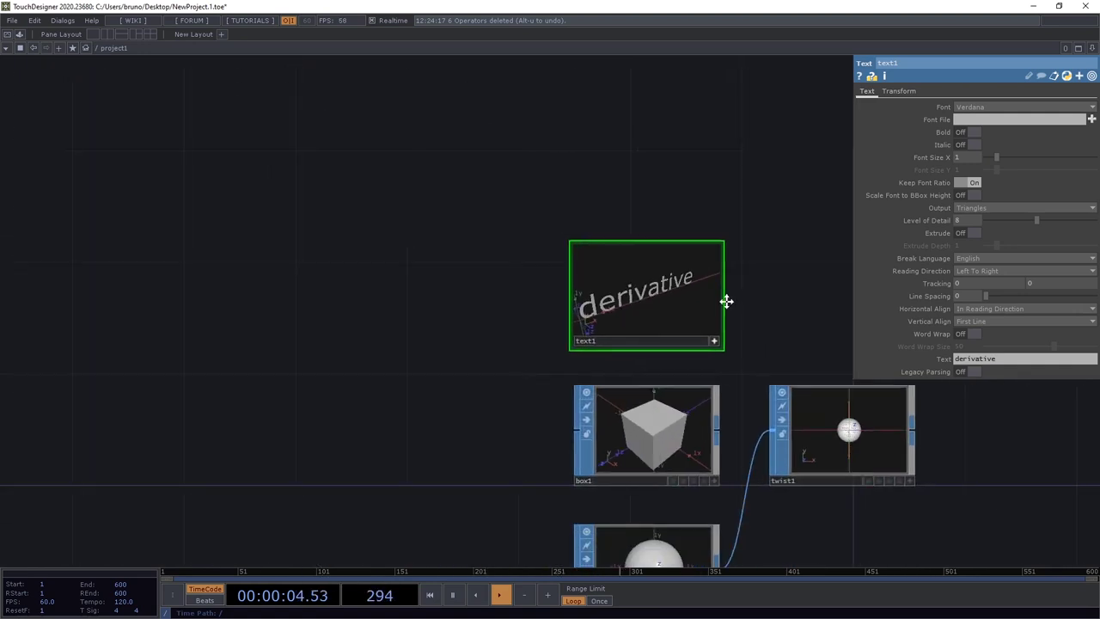
left_click_drag(726, 301, 631, 285)
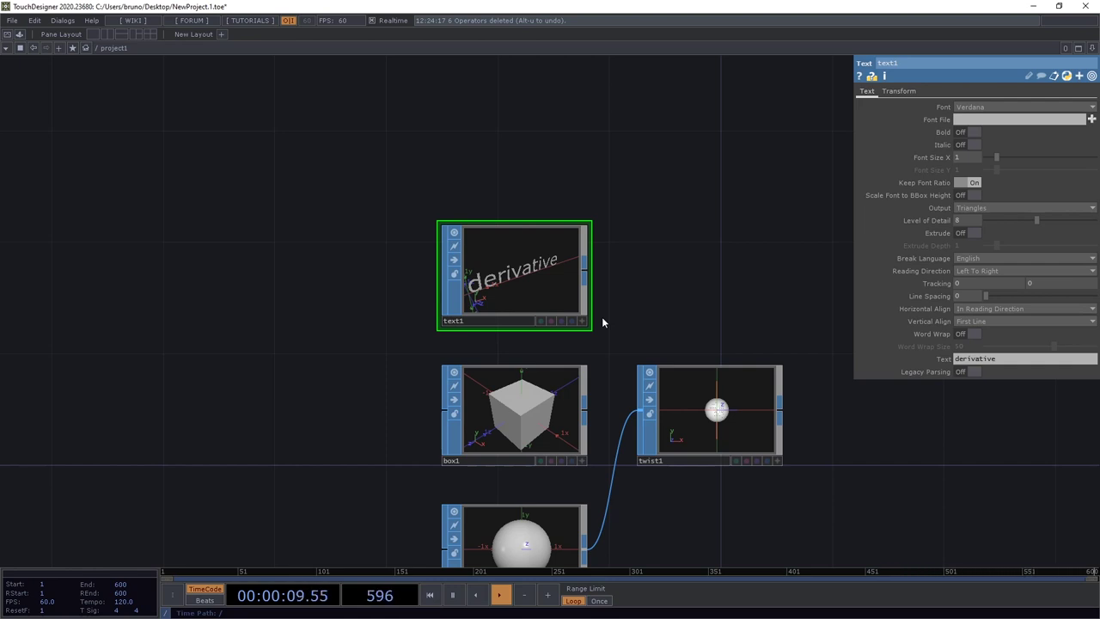
Feed text1 into a new Extrude SOP and rotate extrude1's viewer to inspect the 3D letters
left_click(585, 269)
key("Tab")
type("extrude")
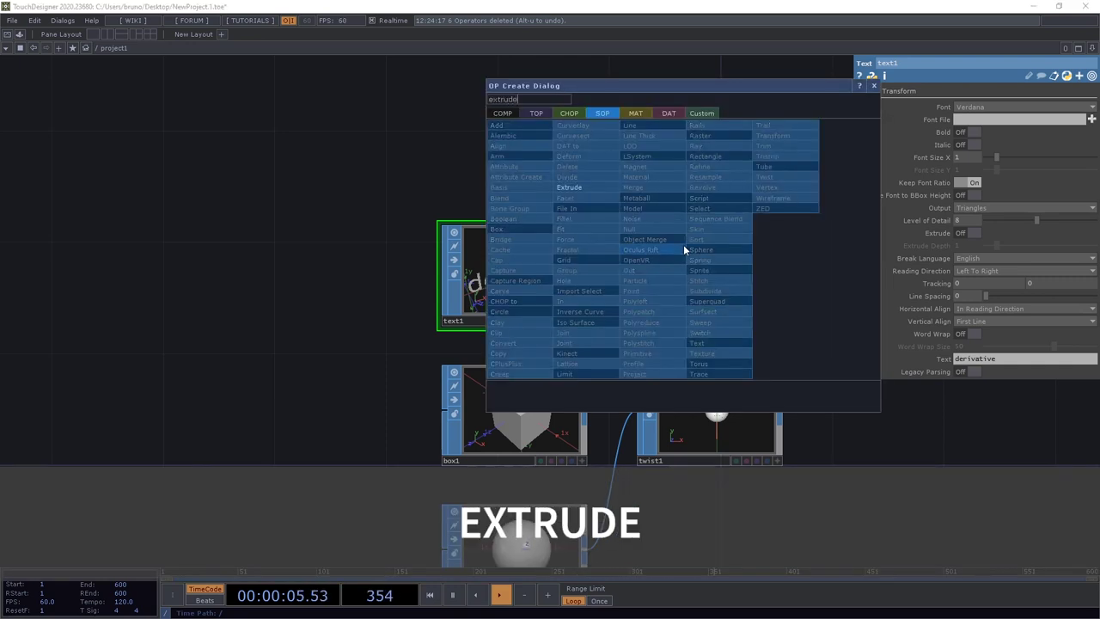
left_click(601, 187)
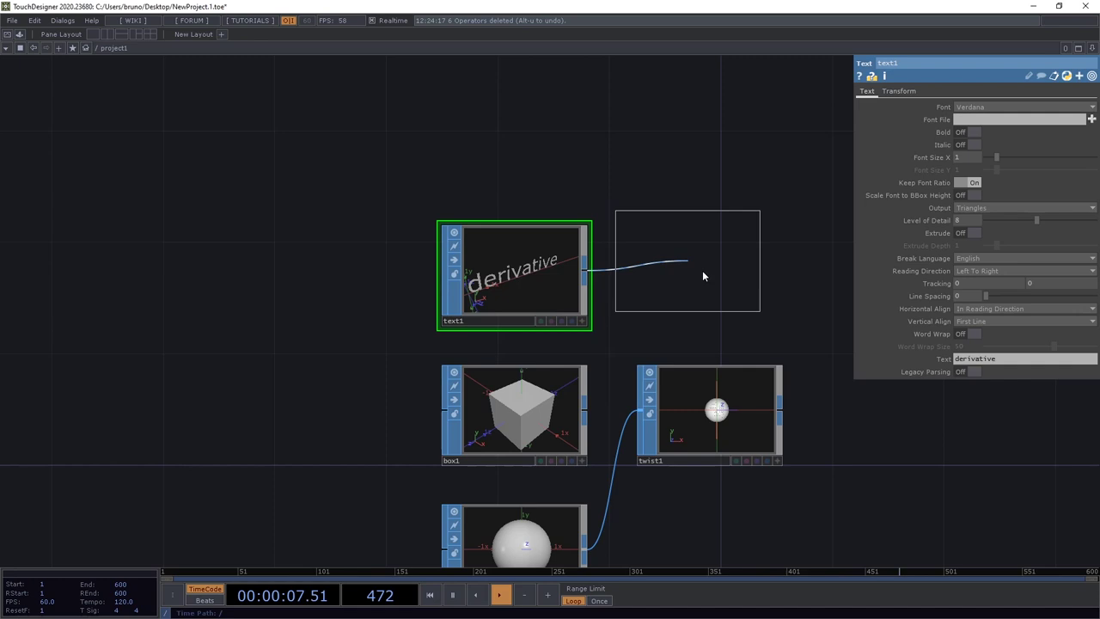
left_click(706, 279)
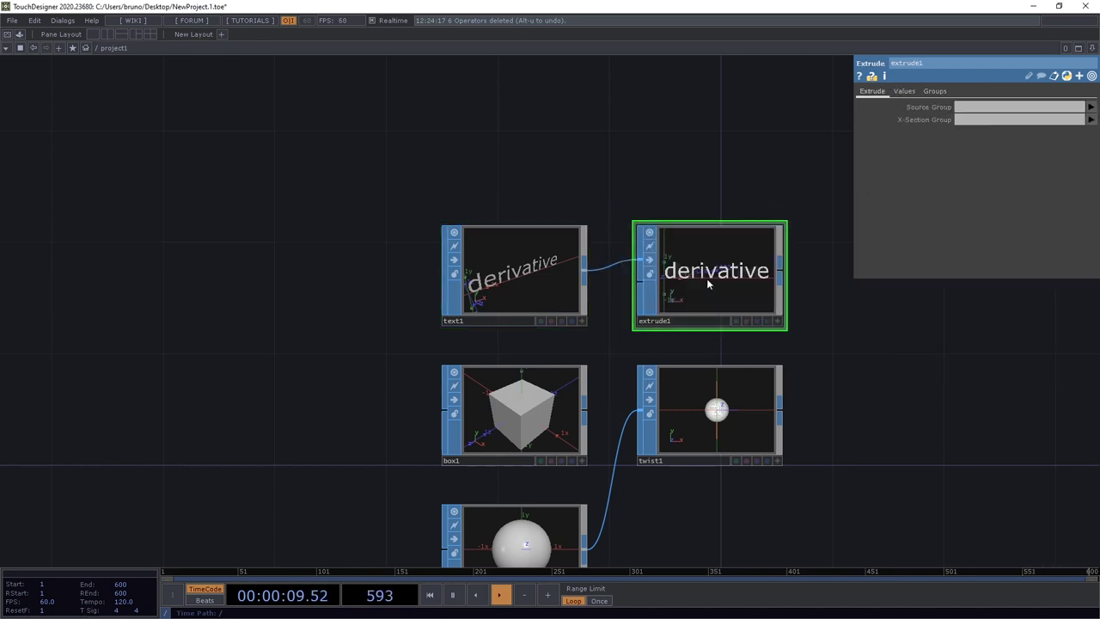
scroll(706, 278, "up", 6)
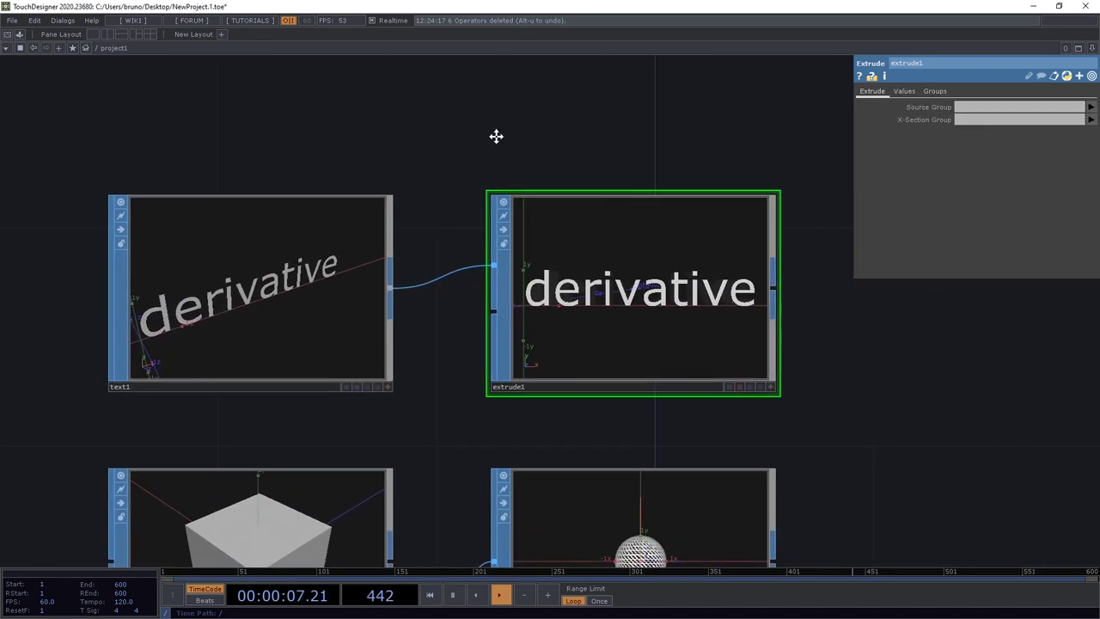
left_click(742, 473)
left_click_drag(508, 351, 555, 368)
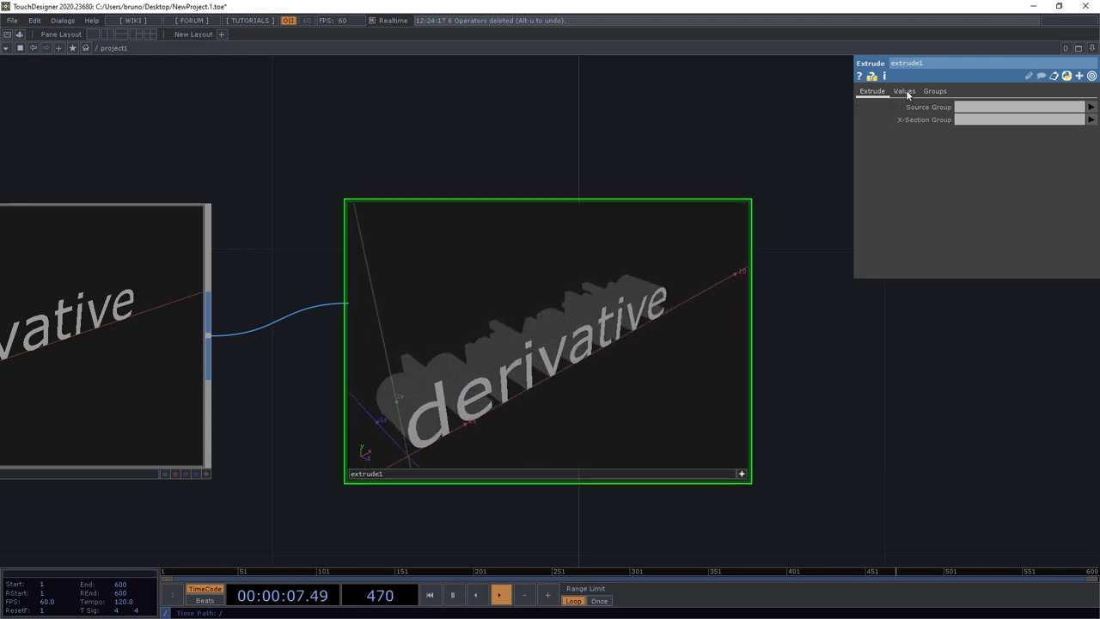
Lower extrude1's Depth Scale to about 0.8 on its Values page
left_click(904, 91)
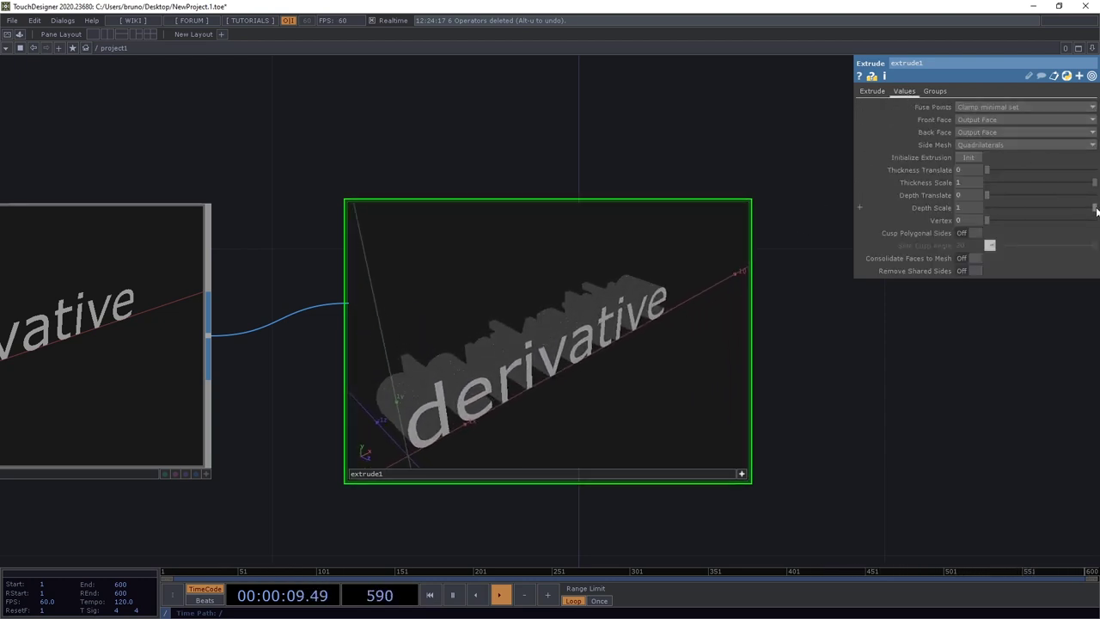
mouse_move(1094, 211)
left_mouse_down()
mouse_move(1038, 206)
mouse_move(1094, 209)
left_mouse_up()
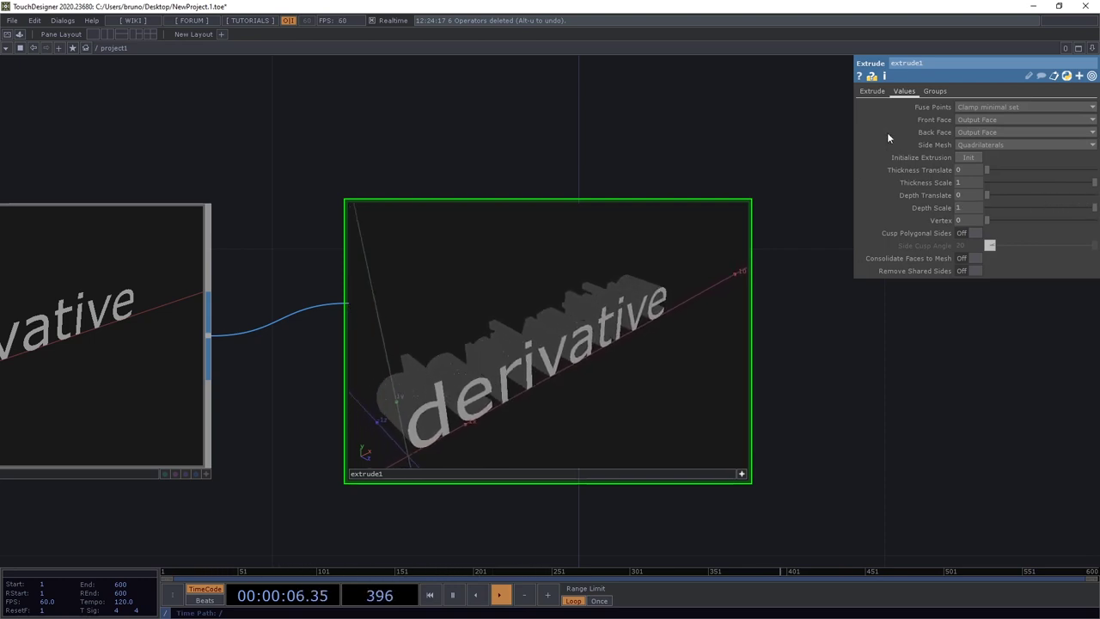
left_click(872, 91)
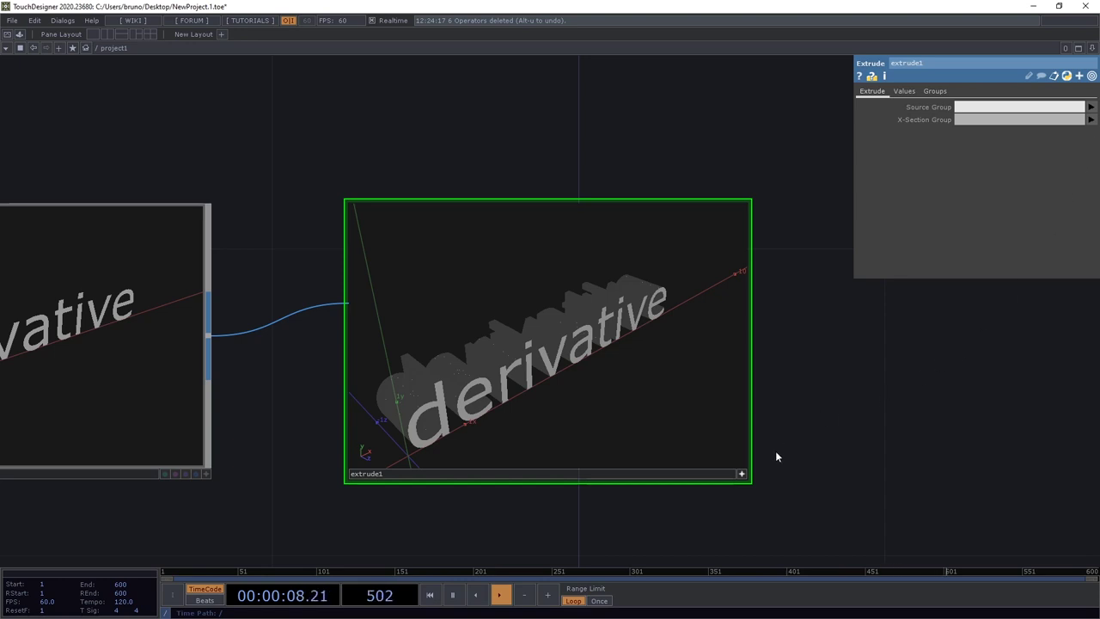
Move extrude1 right of text1 and insert a Group SOP (group1) on the wire between them
scroll(780, 403, "down", 2)
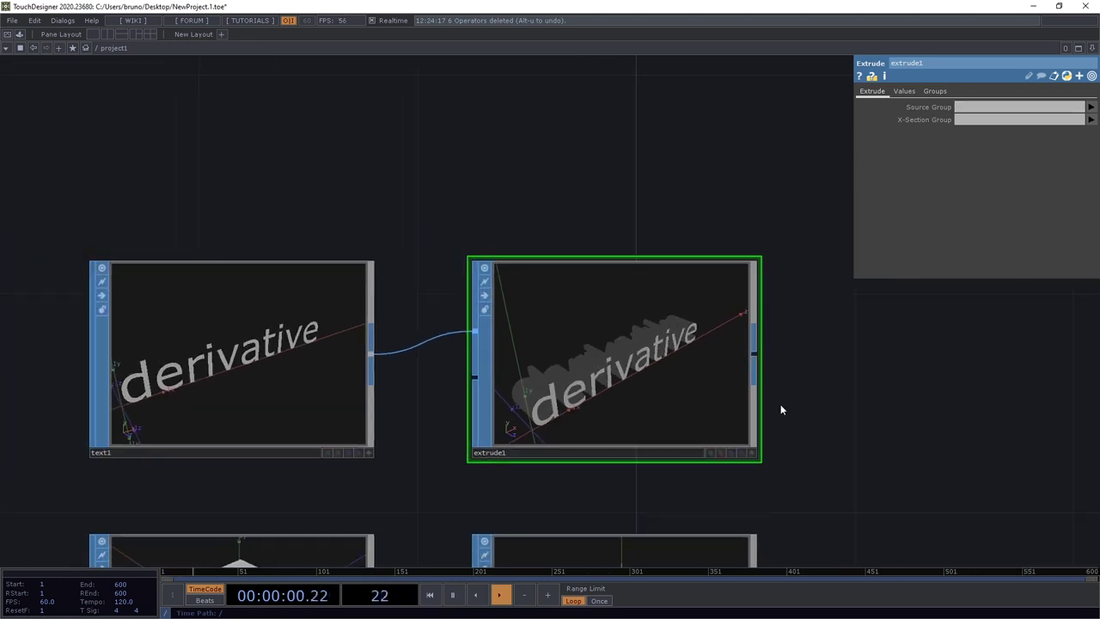
left_click_drag(832, 417, 560, 391)
left_click_drag(276, 366, 643, 364)
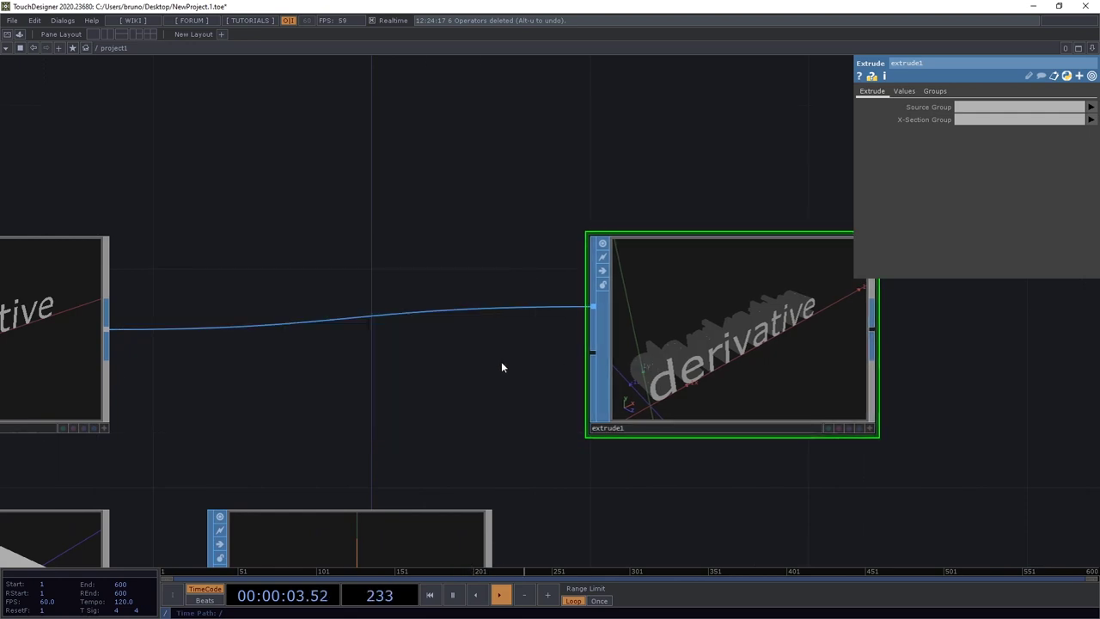
right_click(362, 318)
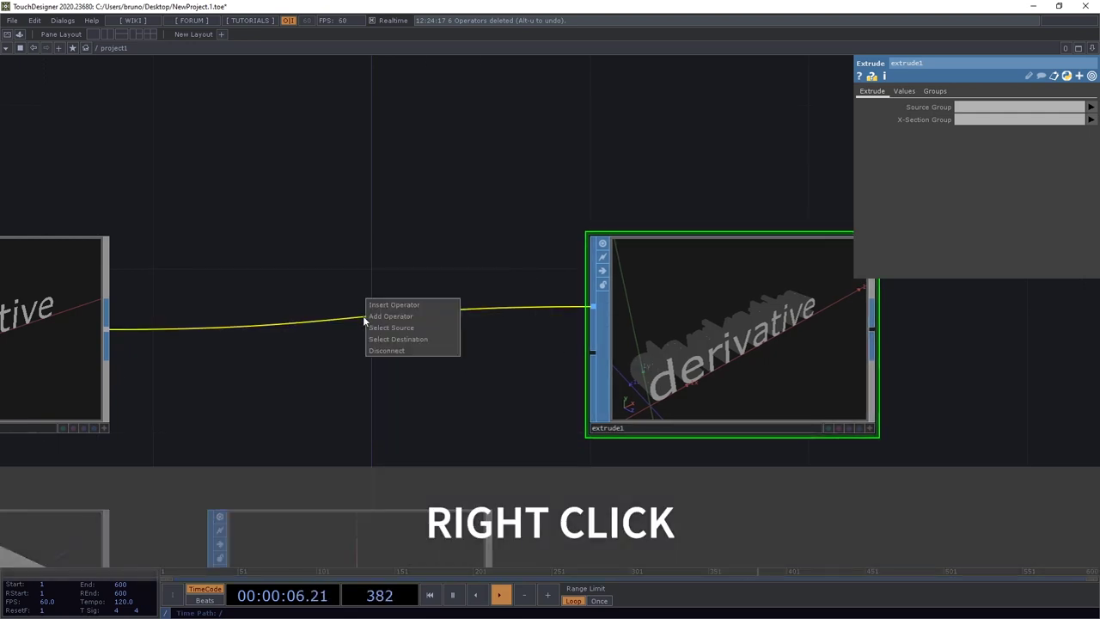
left_click(379, 306)
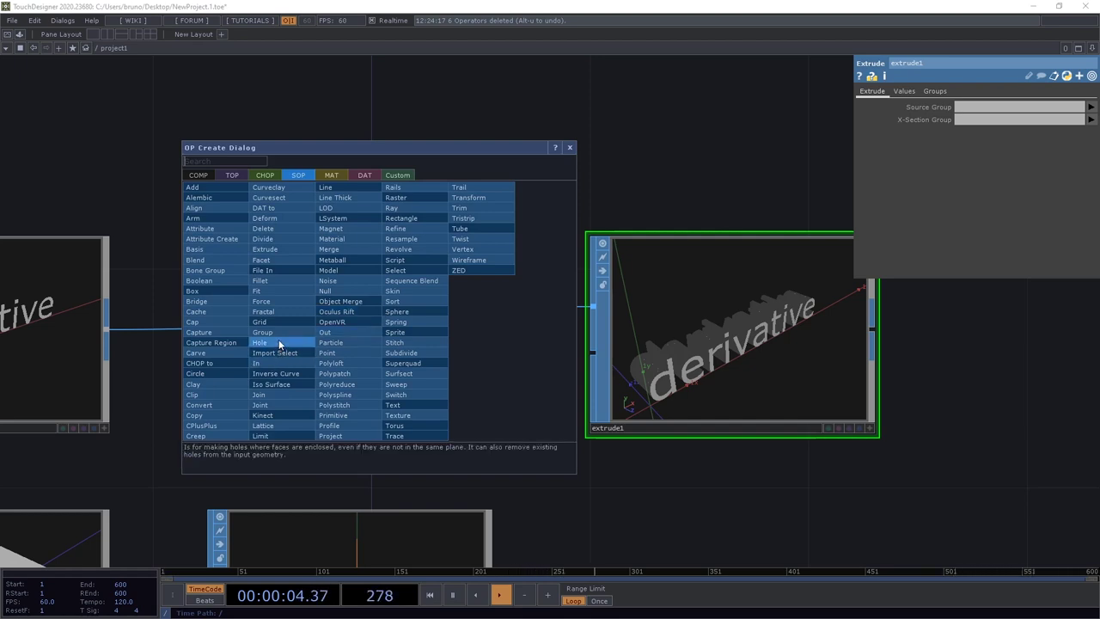
left_click(278, 342)
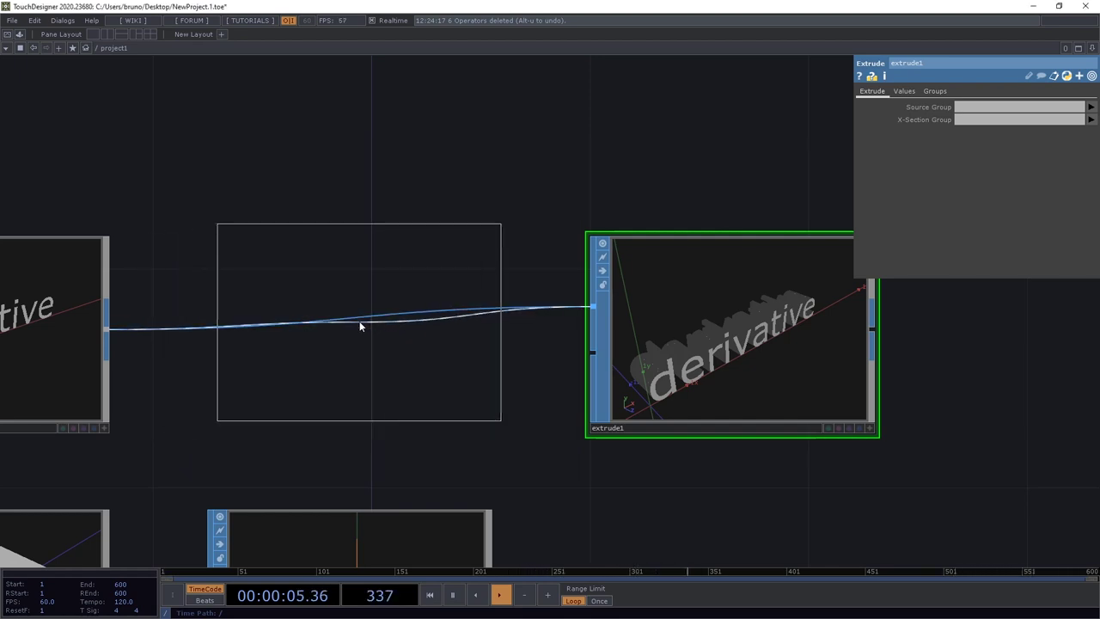
left_click(348, 326)
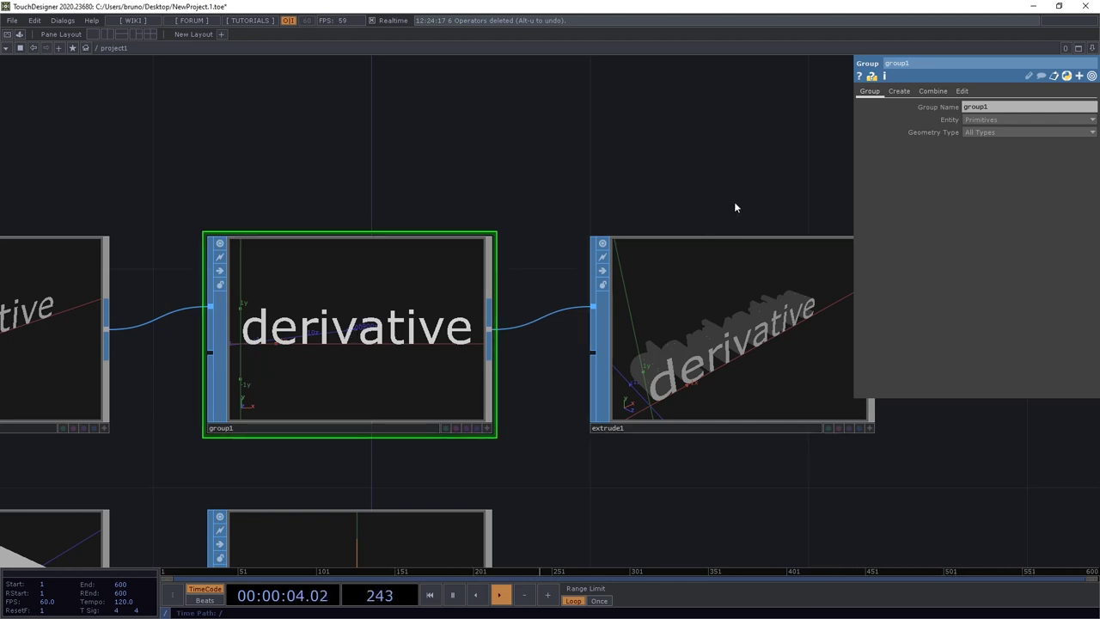
Turn on group1's Number option and transfer the letter 'a' primitives into its pattern via Select Geometry
left_click(899, 92)
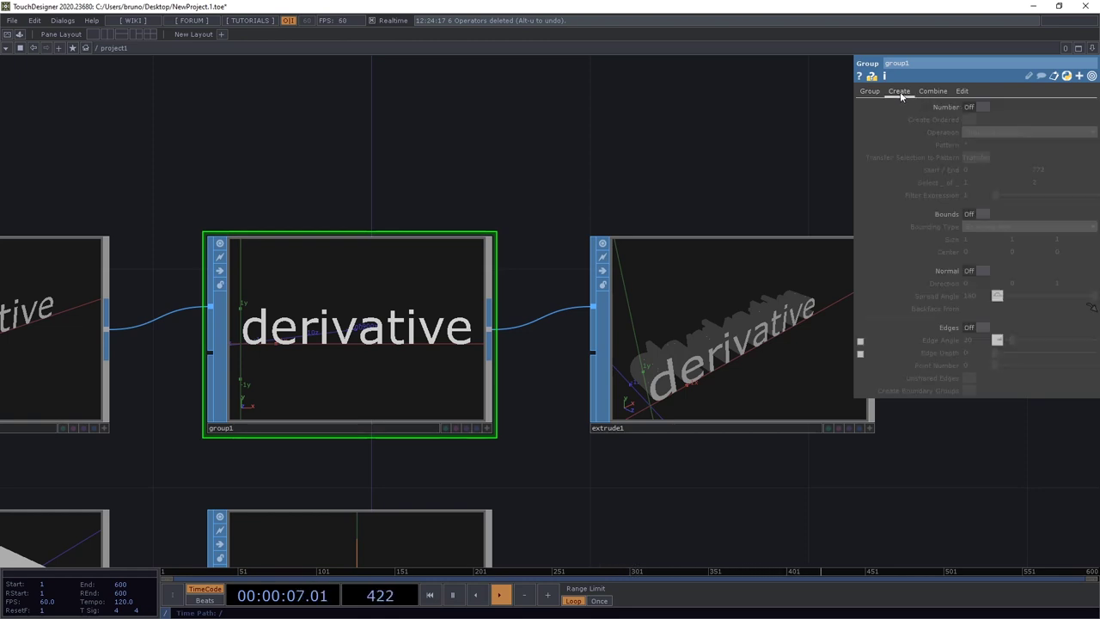
left_click(979, 107)
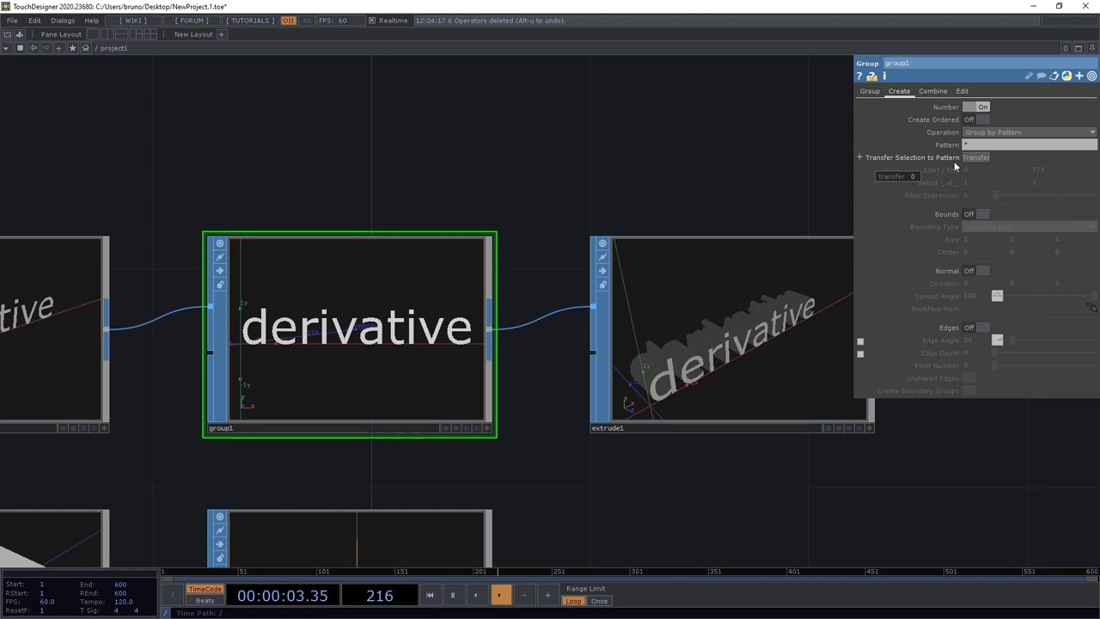
right_click(328, 309)
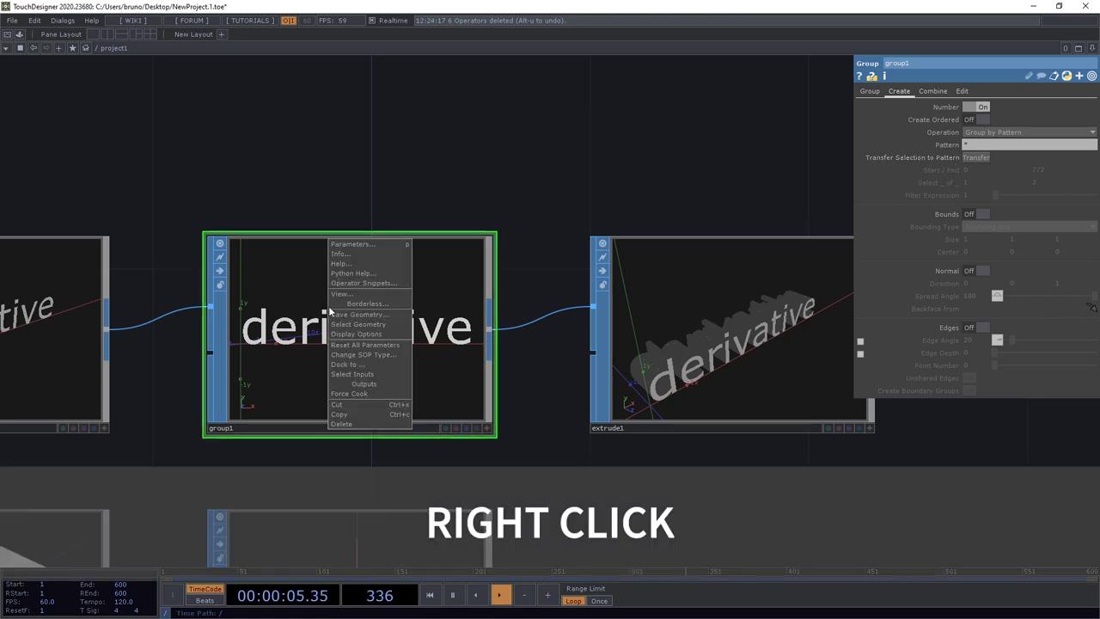
left_click(348, 324)
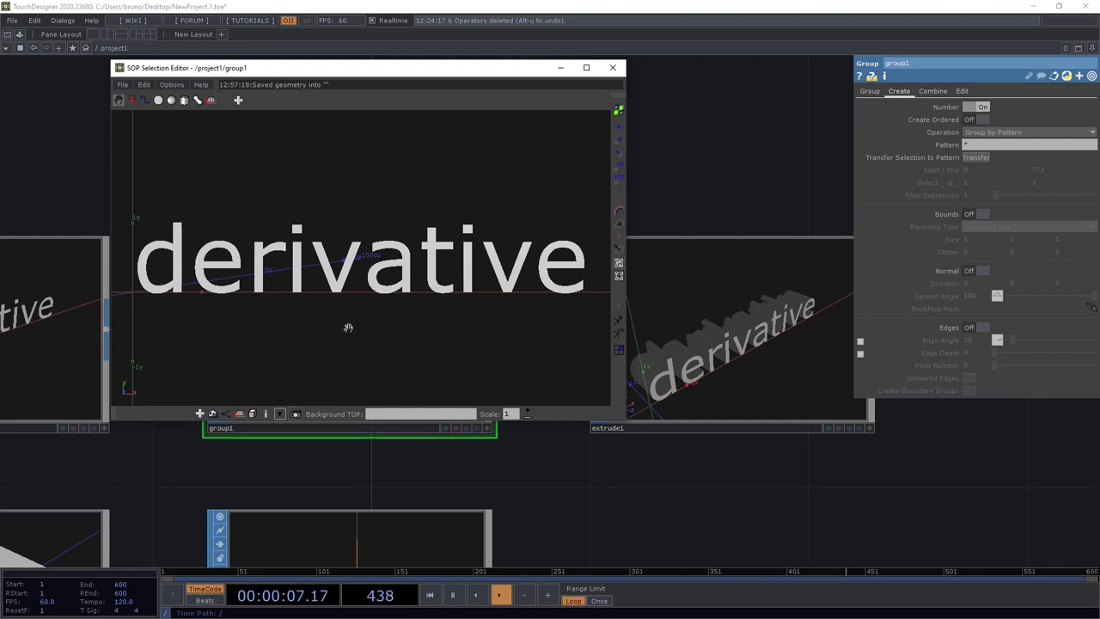
left_click(131, 99)
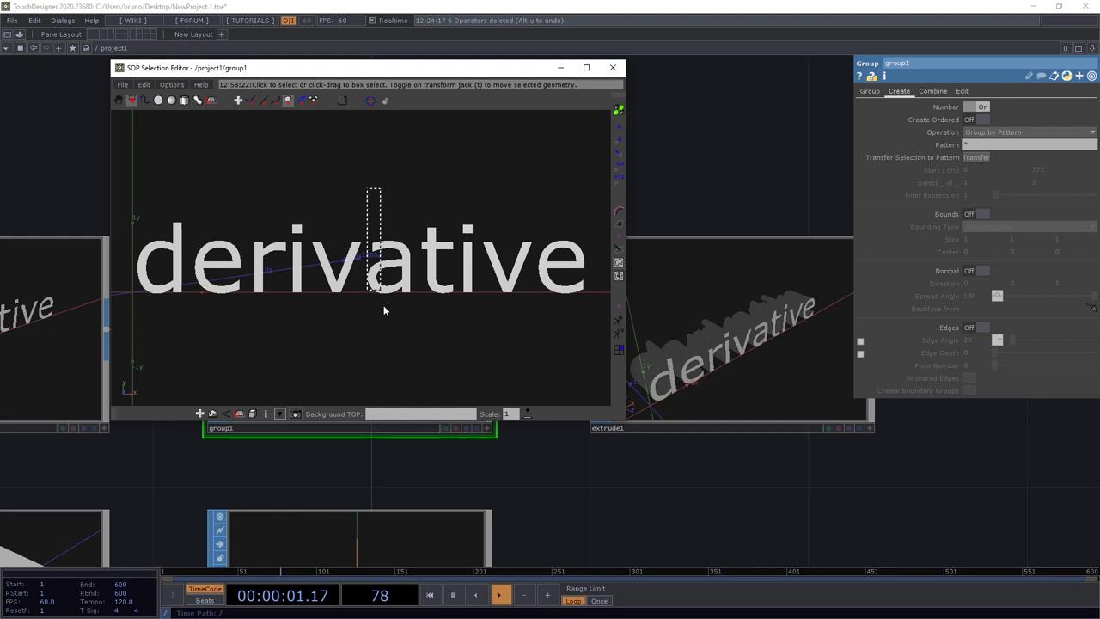
left_click_drag(412, 335, 415, 337)
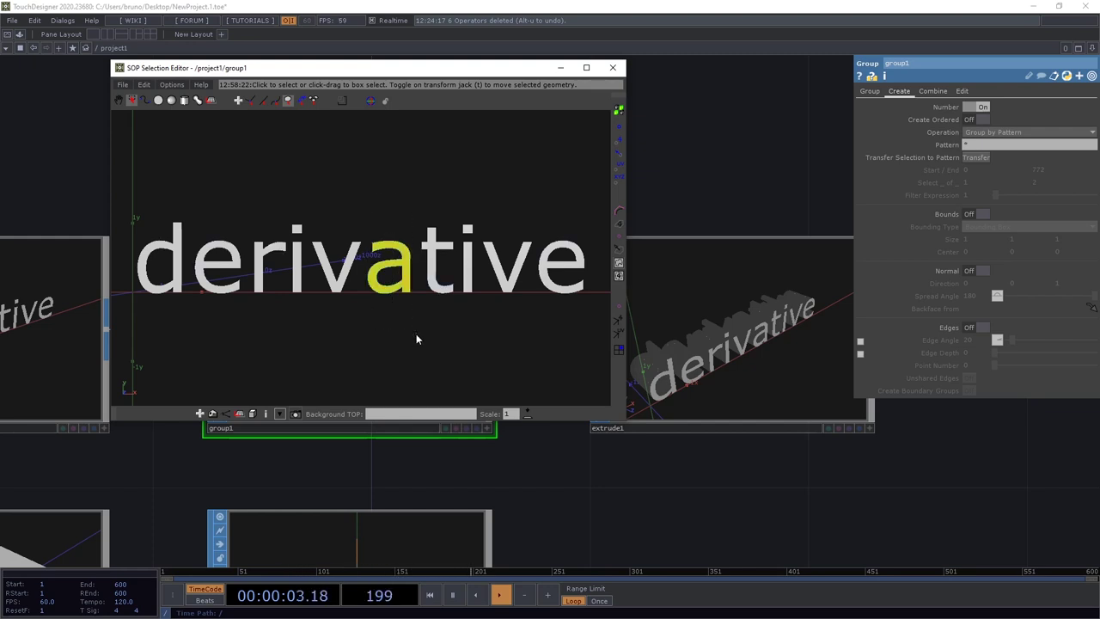
left_click(977, 157)
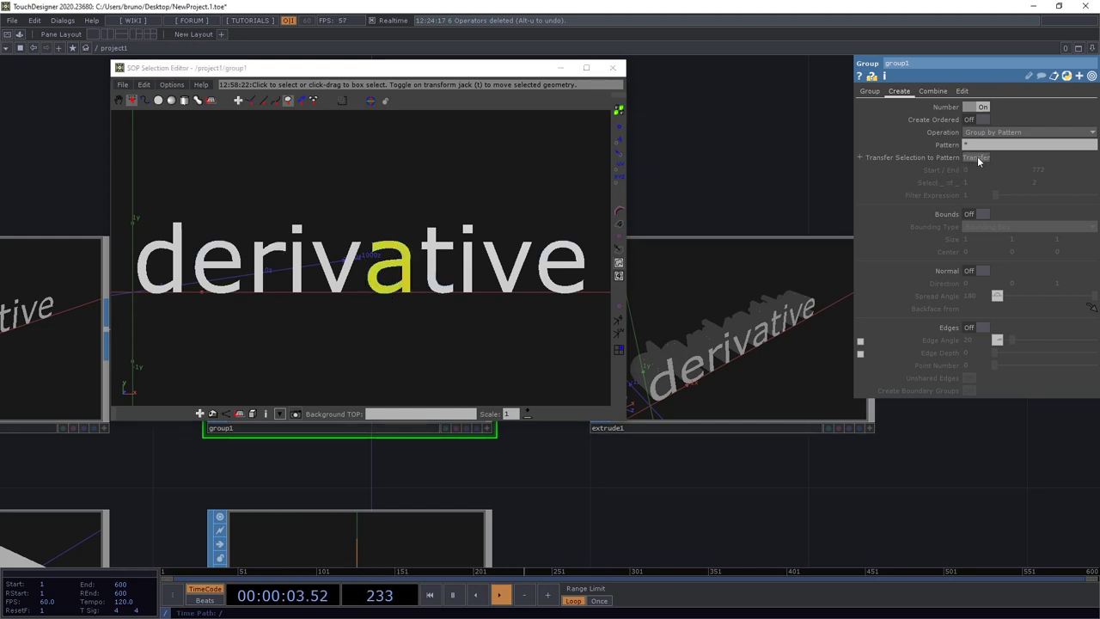
left_click(612, 68)
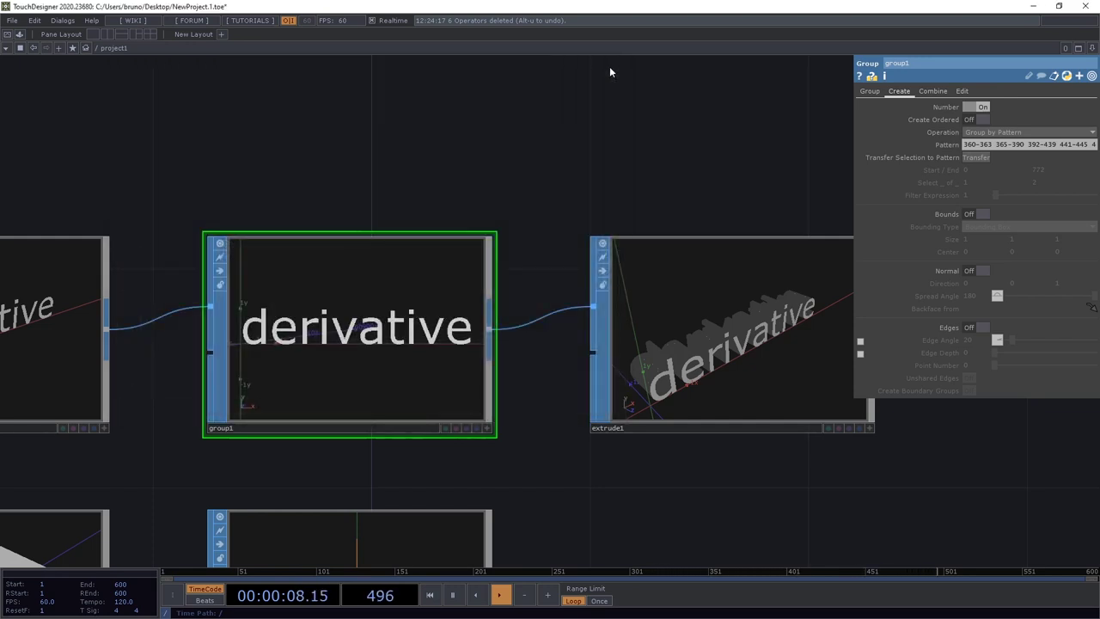
Set extrude1's Source Group to group1 and inspect the extruded 'a' in the node viewer
left_click_drag(717, 180, 460, 180)
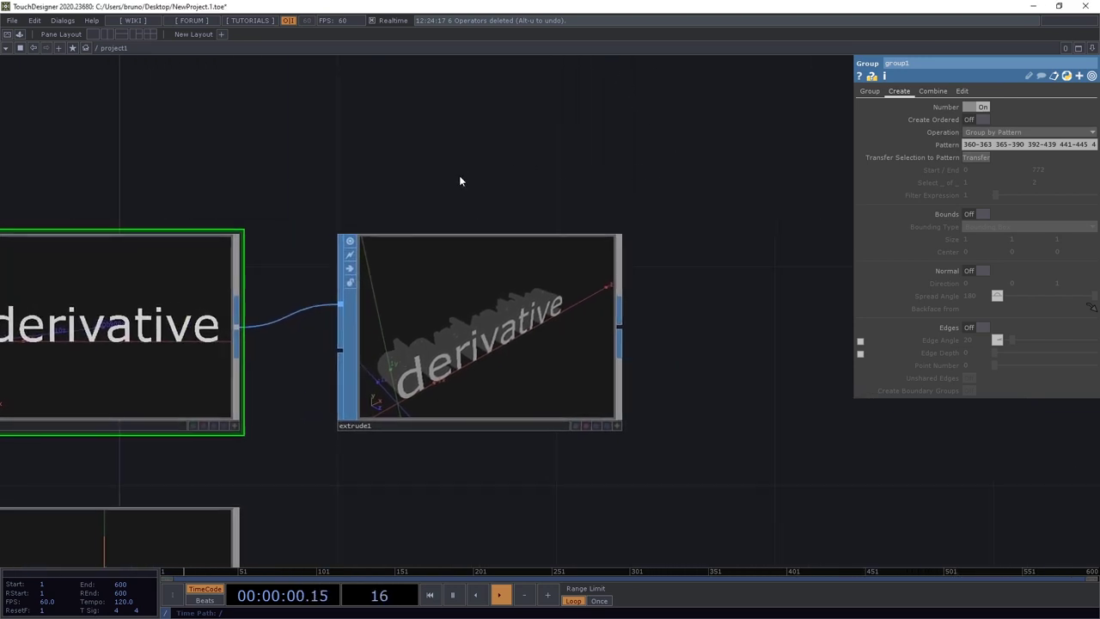
left_click(544, 321)
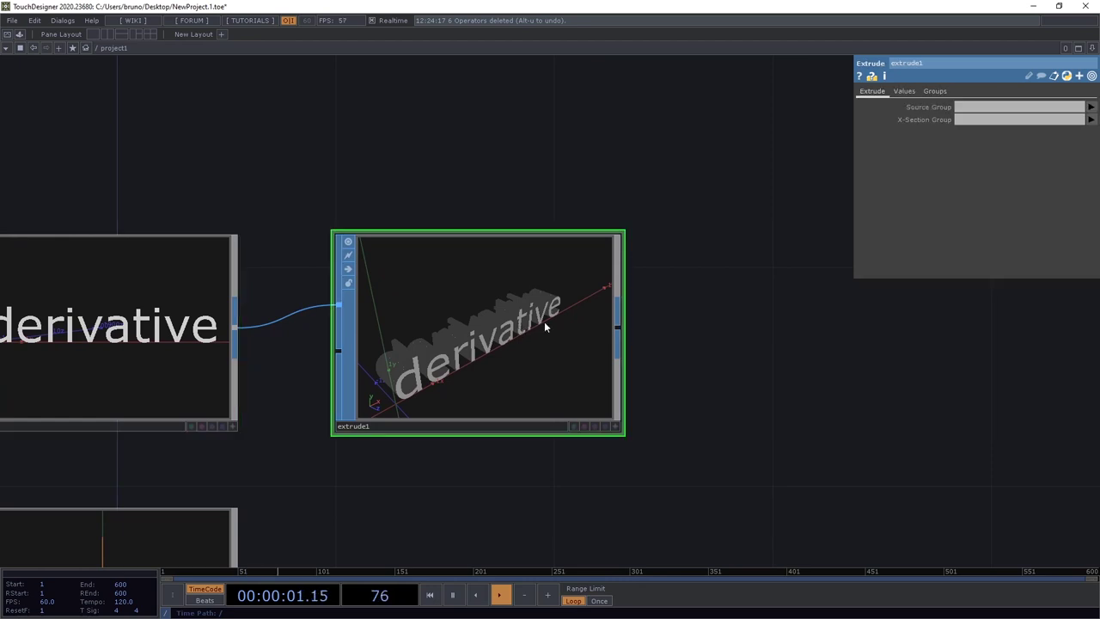
left_click(1090, 107)
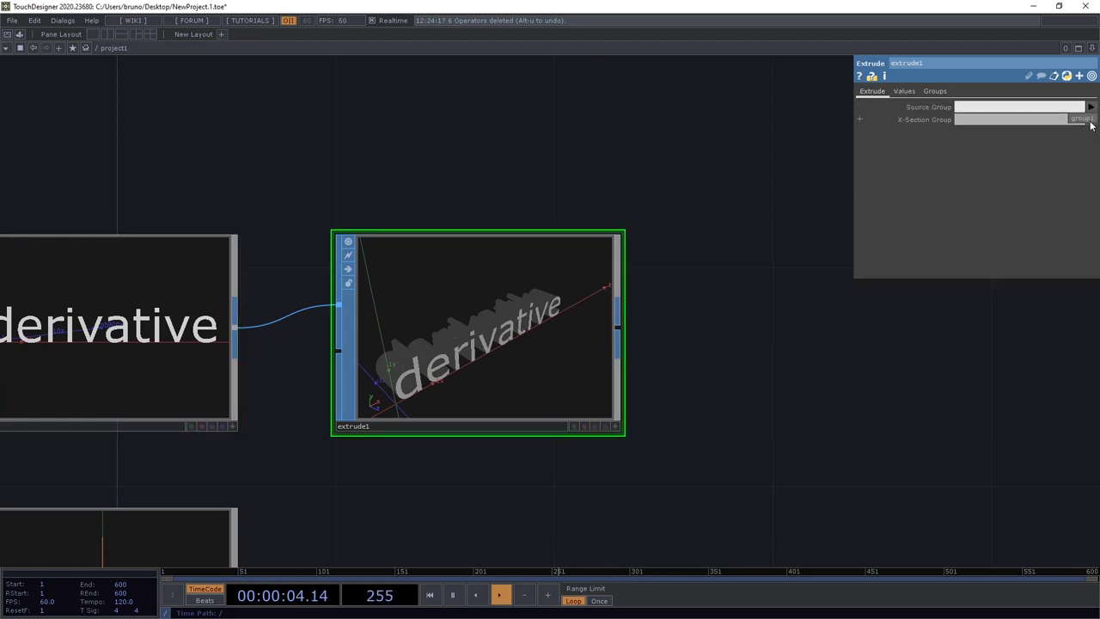
left_click(1081, 119)
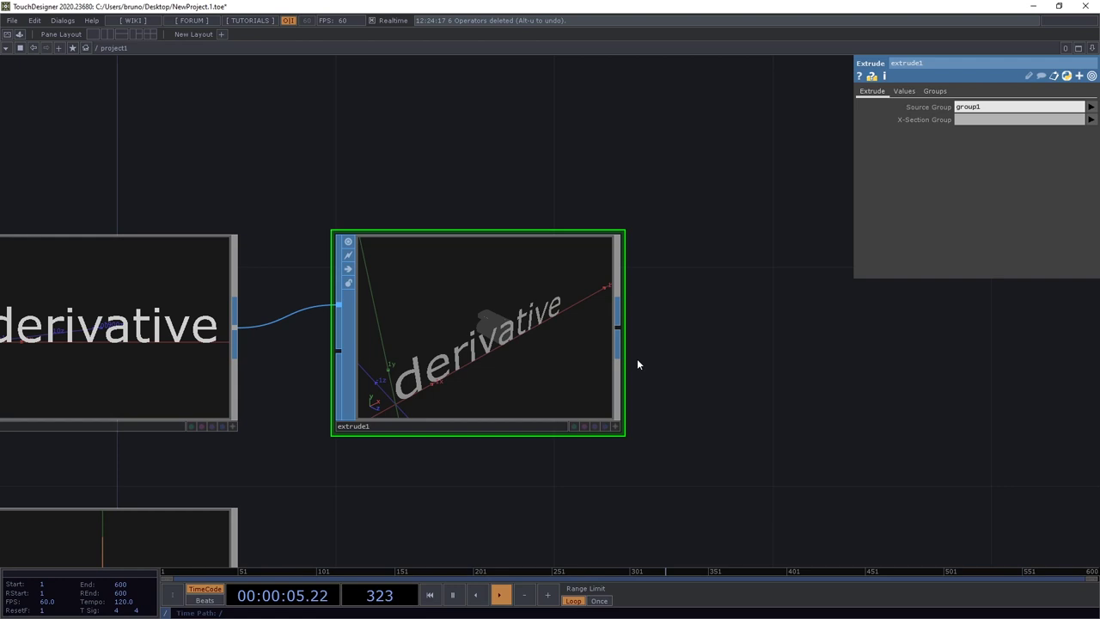
scroll(636, 365, "up", 5)
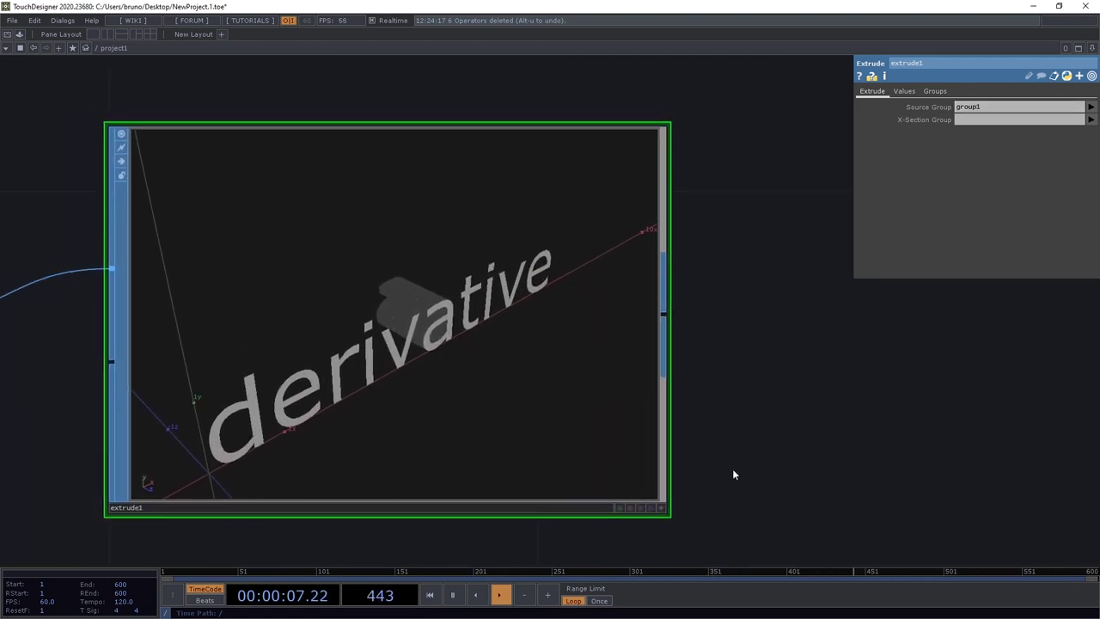
left_click_drag(524, 451, 445, 405)
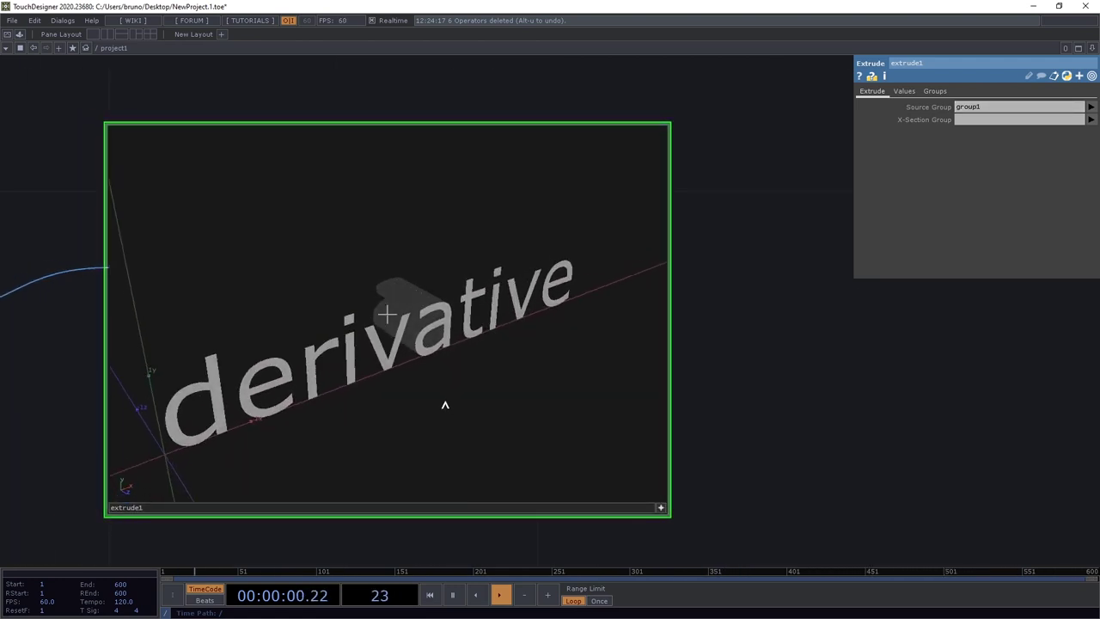
left_click(660, 510)
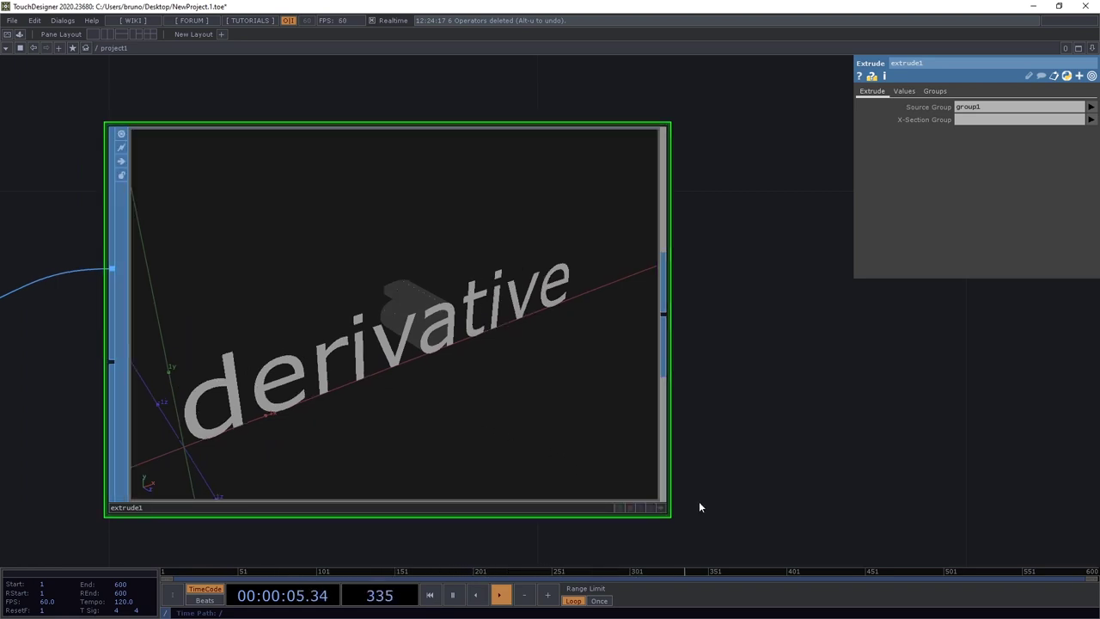
scroll(719, 389, "down", 10)
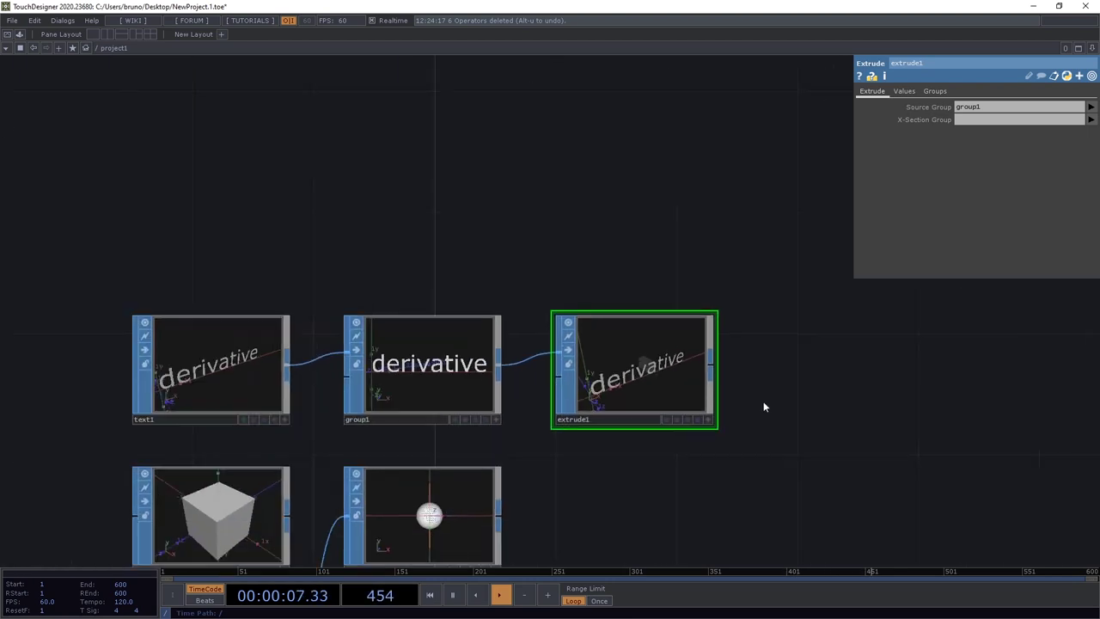
Pan to empty network space and show the CHOP family in the OP Create Dialog
scroll(753, 369, "down", 8)
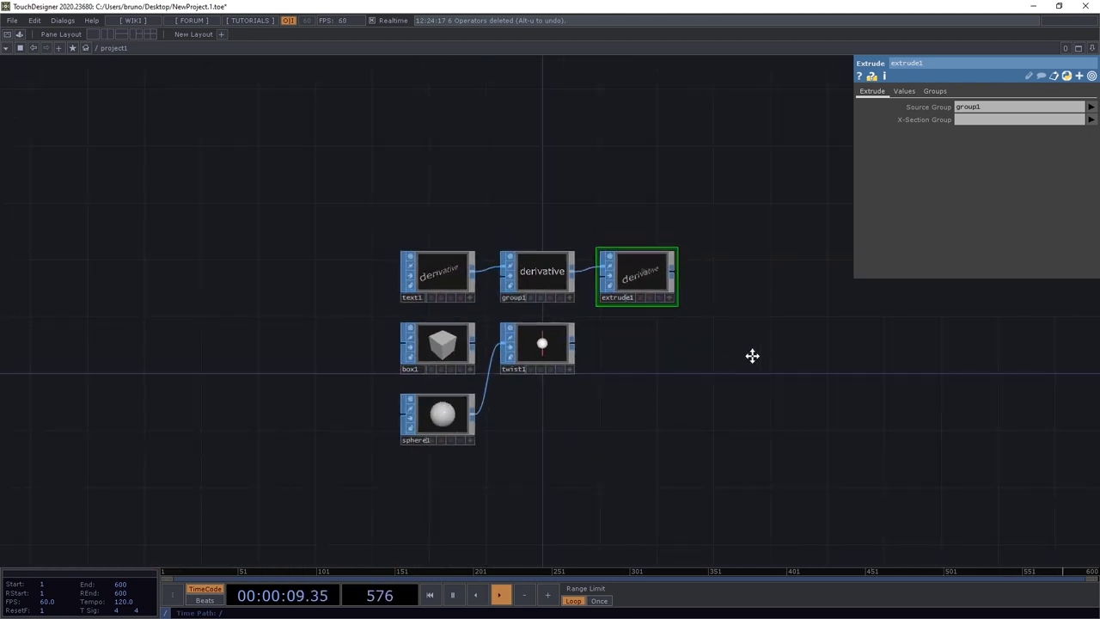
left_click_drag(798, 394, 482, 385)
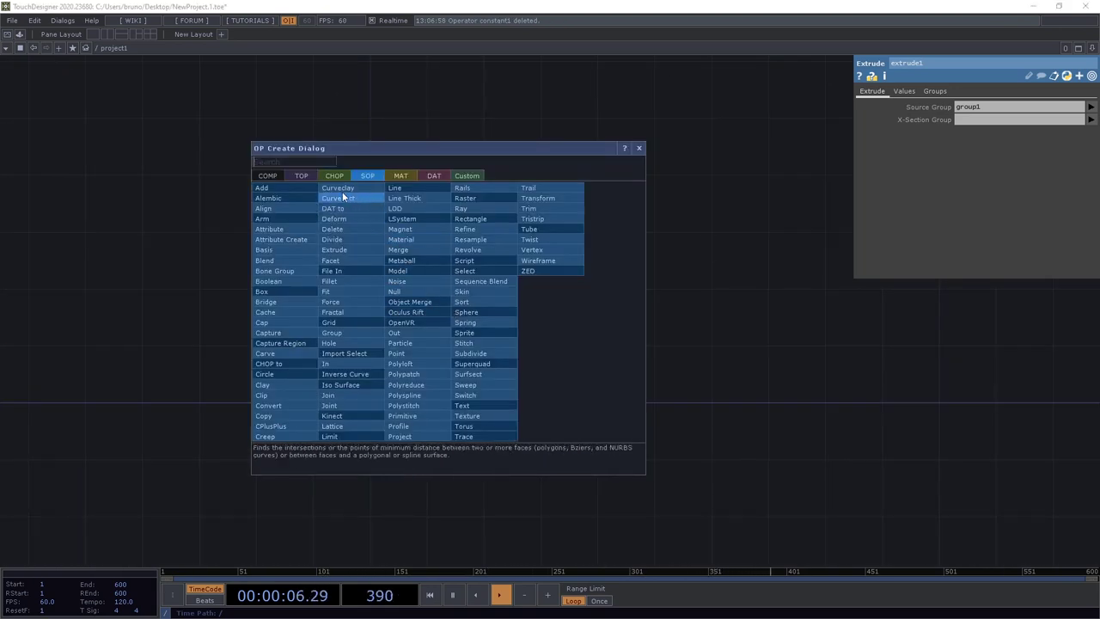
left_click(334, 176)
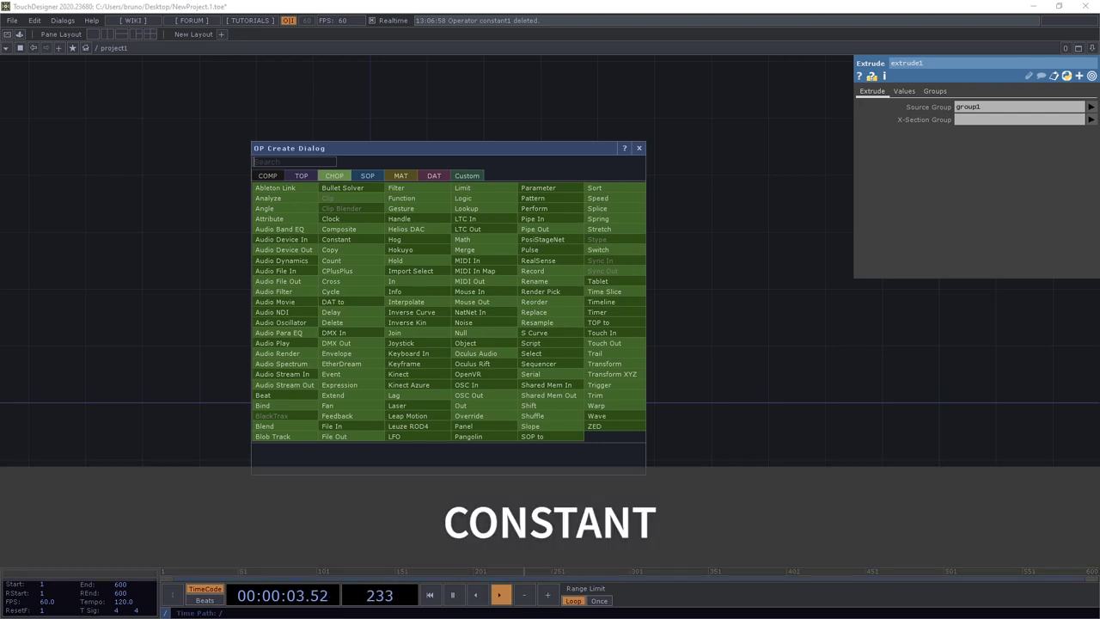
Place a Constant CHOP (constant1) and rename its first channel to delta with value 0.2
left_click(363, 234)
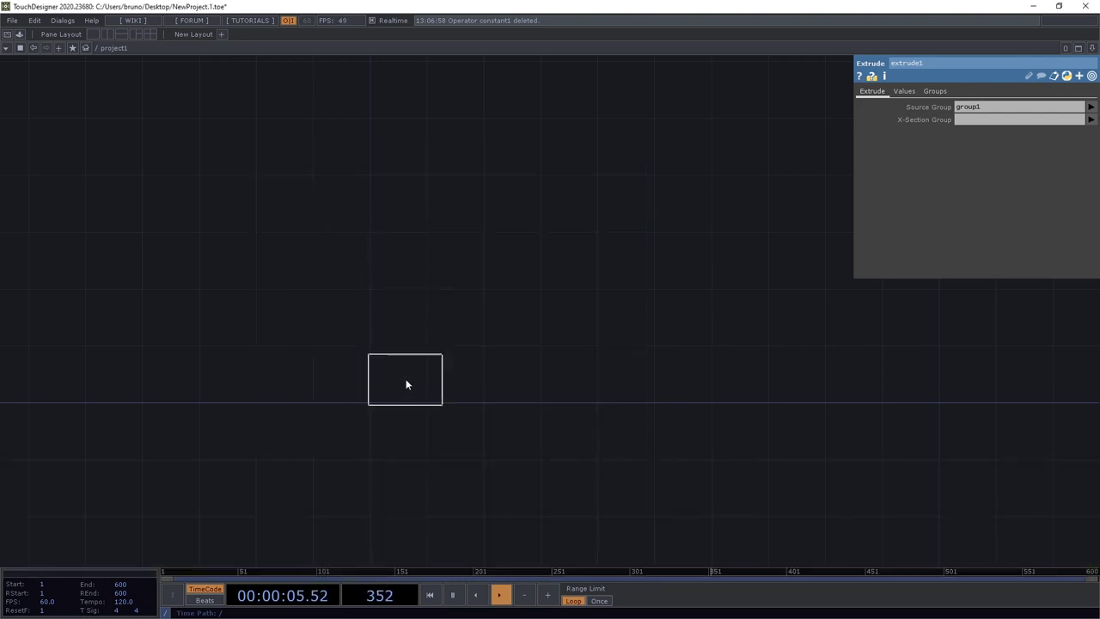
left_click(411, 393)
scroll(473, 369, "up", 4)
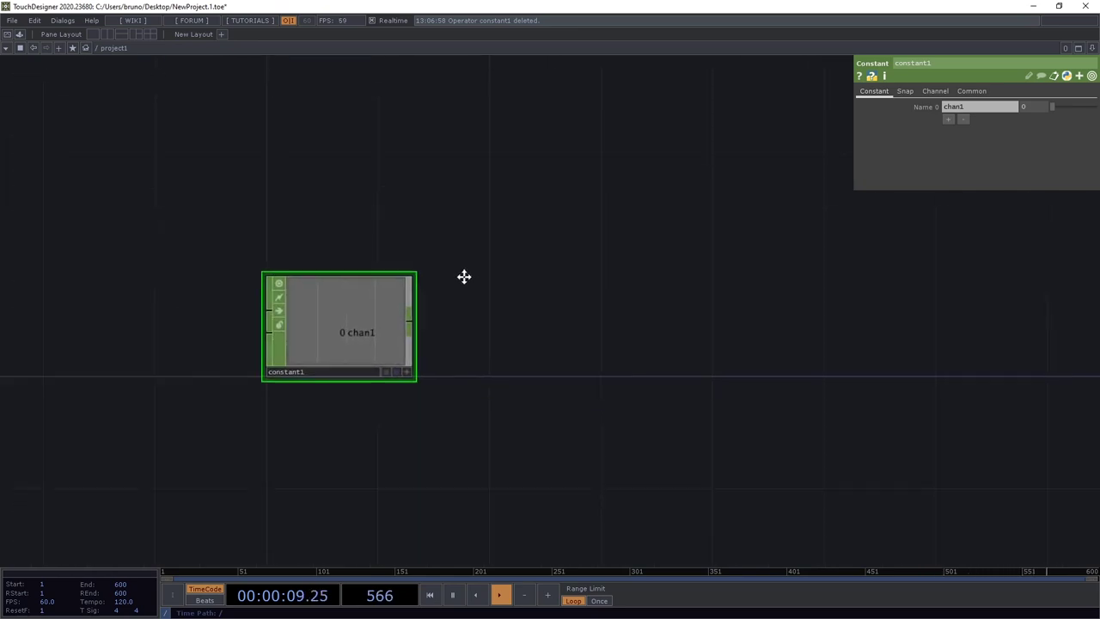
scroll(464, 270, "up", 3)
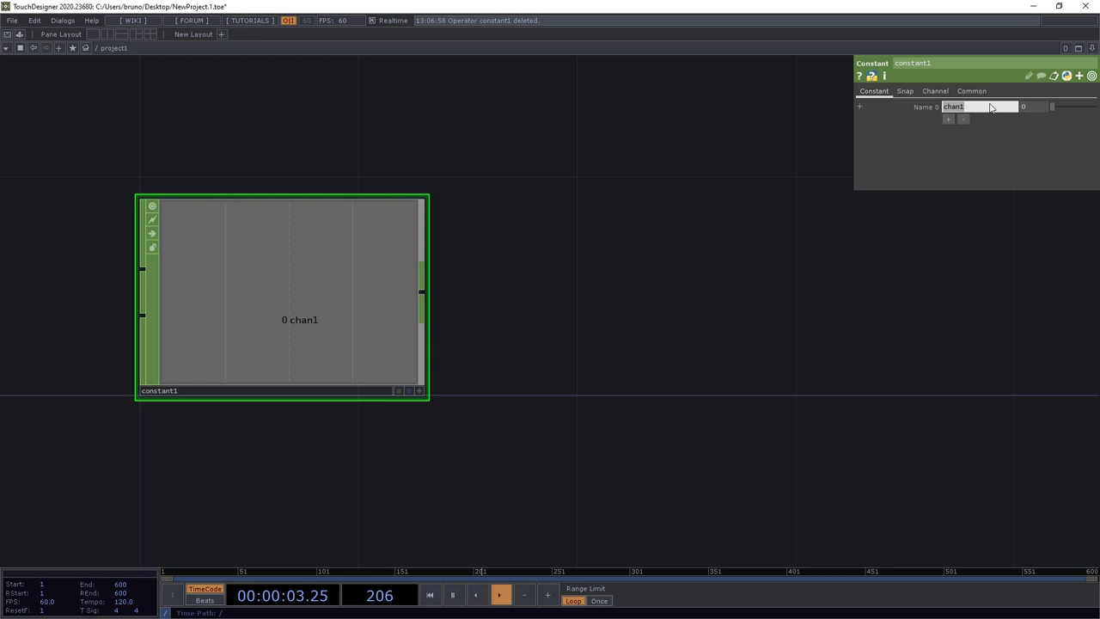
type("delta")
key("Return")
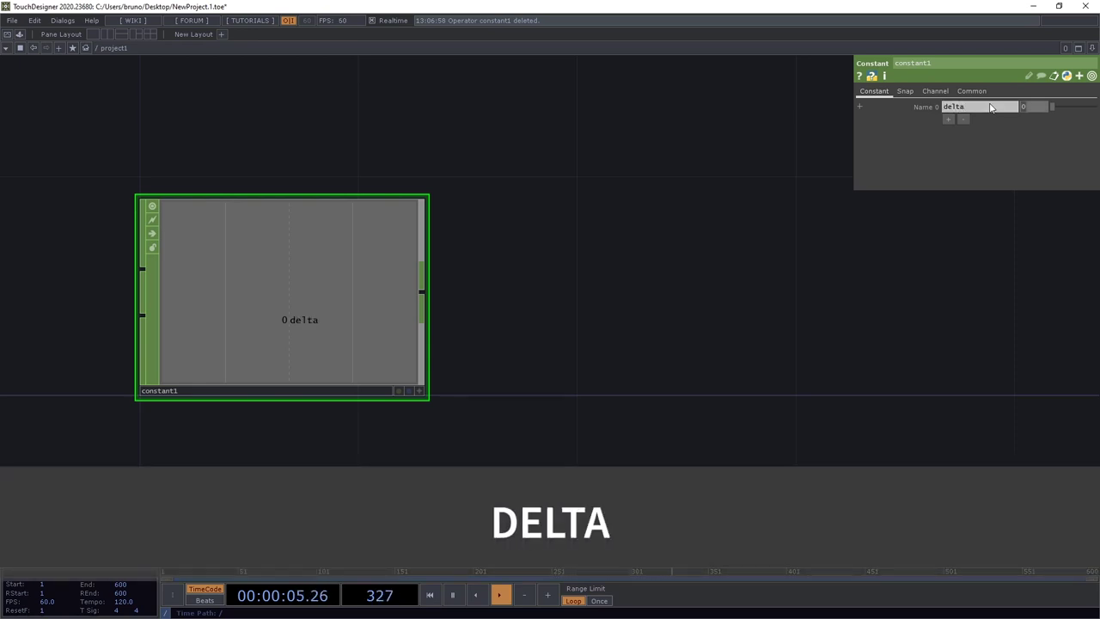
type("0.2")
key("Return")
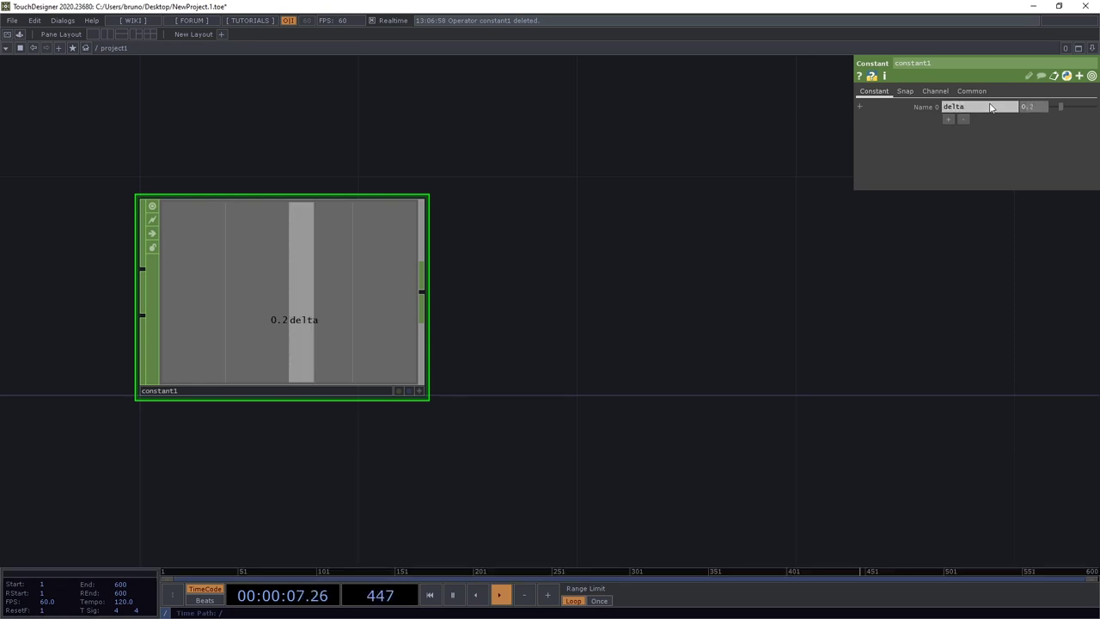
Add a second channel named gamma with value 0.5
left_click(950, 120)
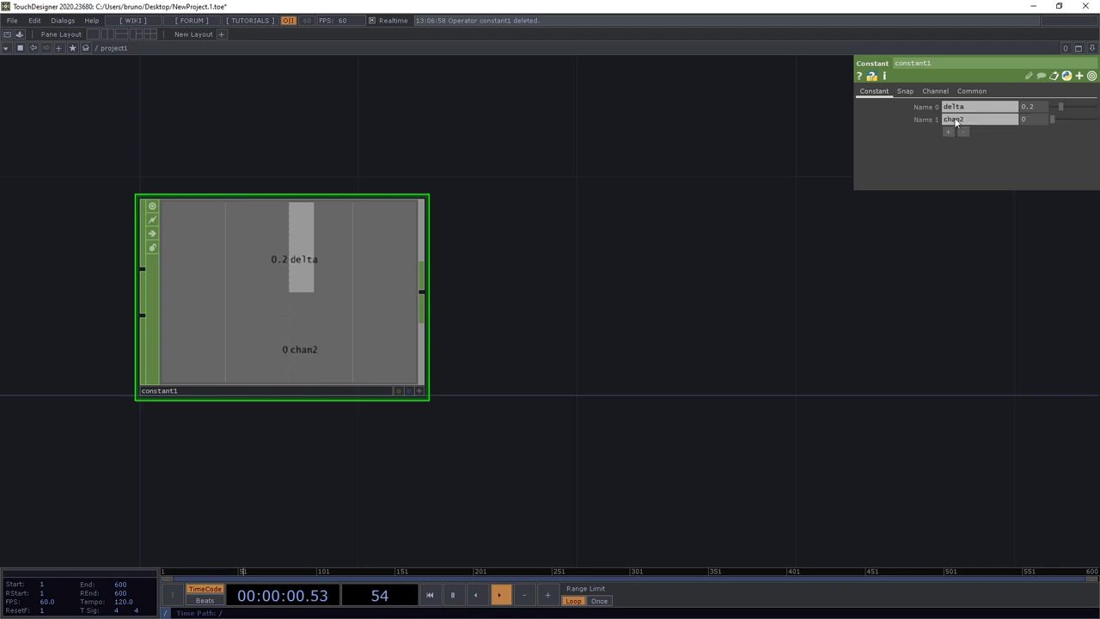
type("gamma")
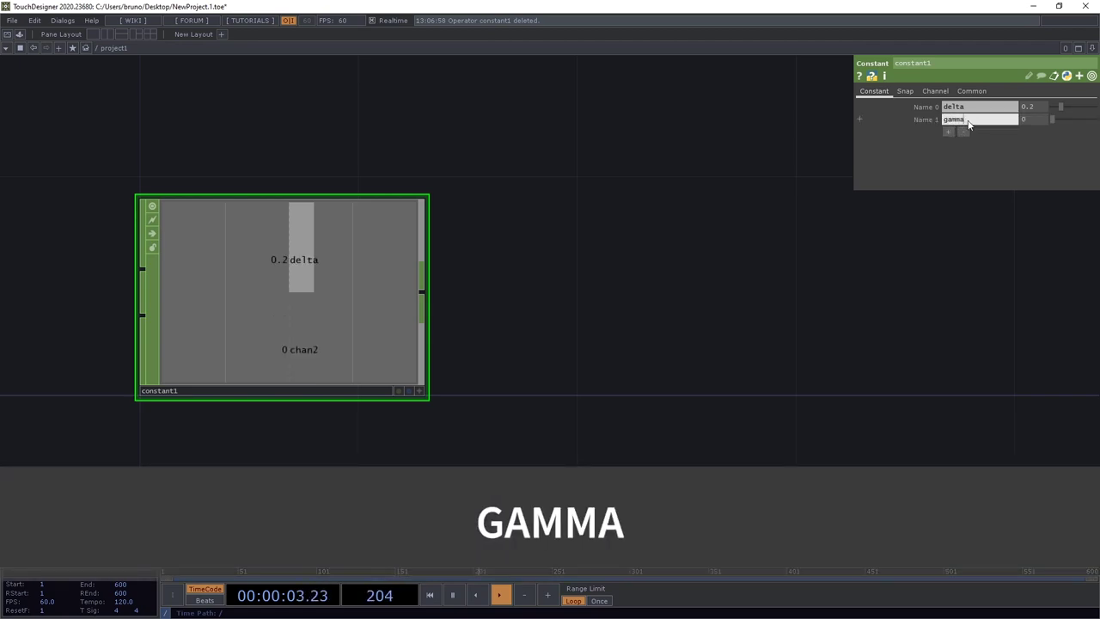
key("Return")
key("Tab")
type("0.5")
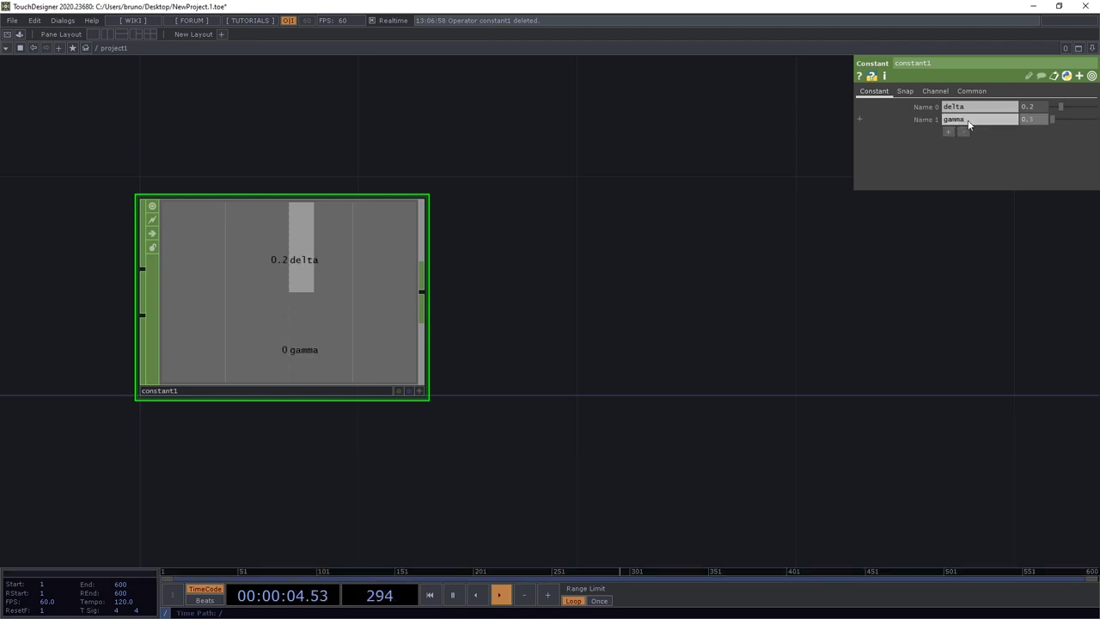
key("Return")
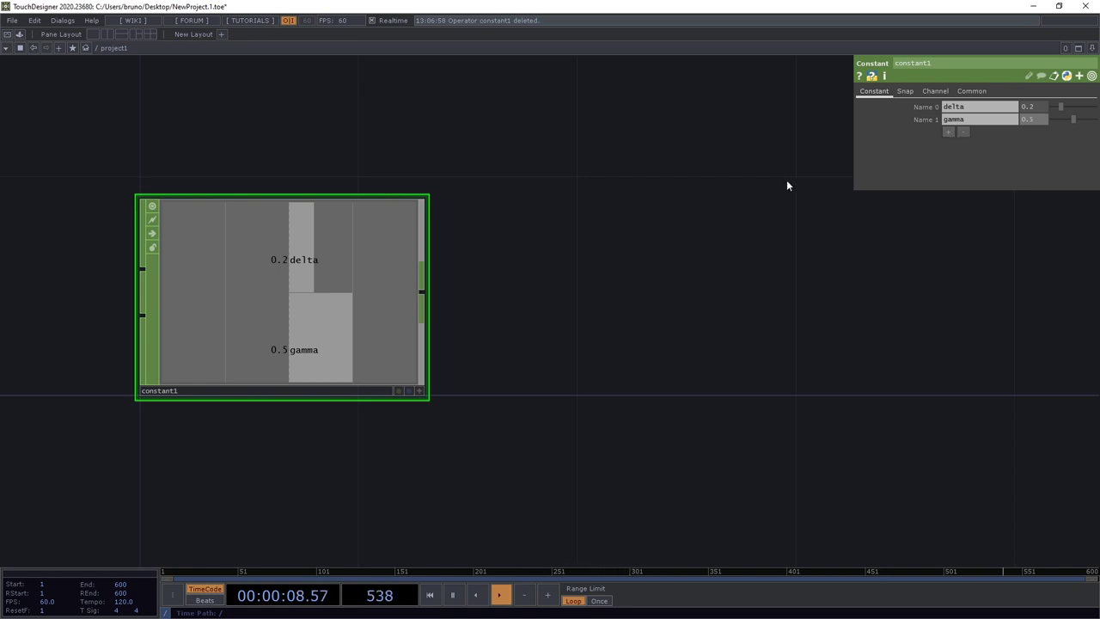
Wire a new Speed CHOP (speed1) from constant1's output and move it well to the right
left_click(423, 293)
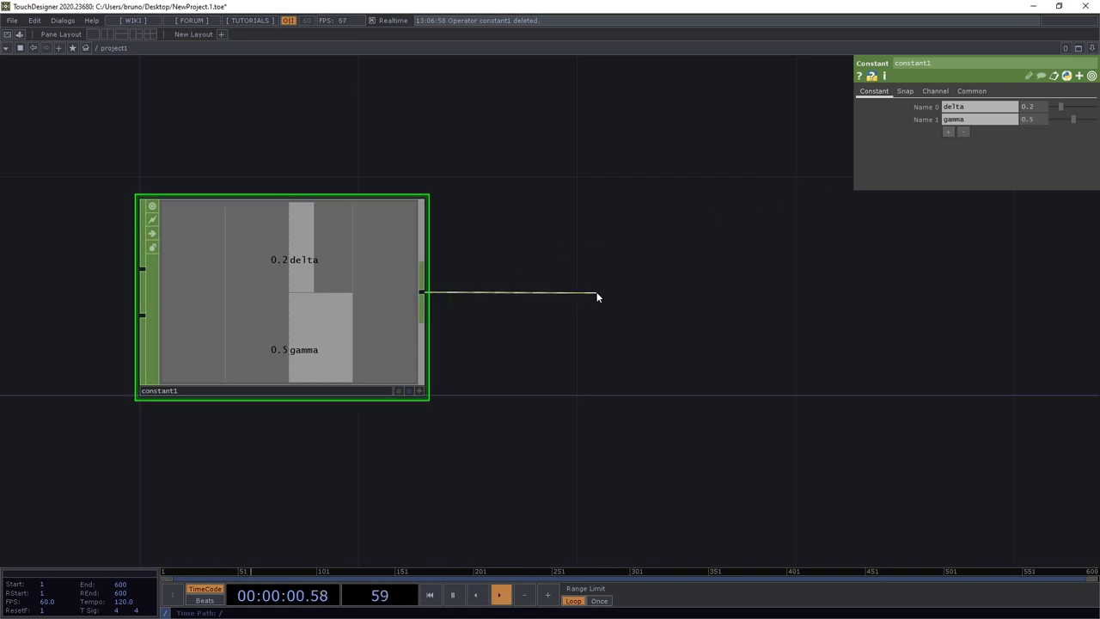
key("Tab")
type("speed")
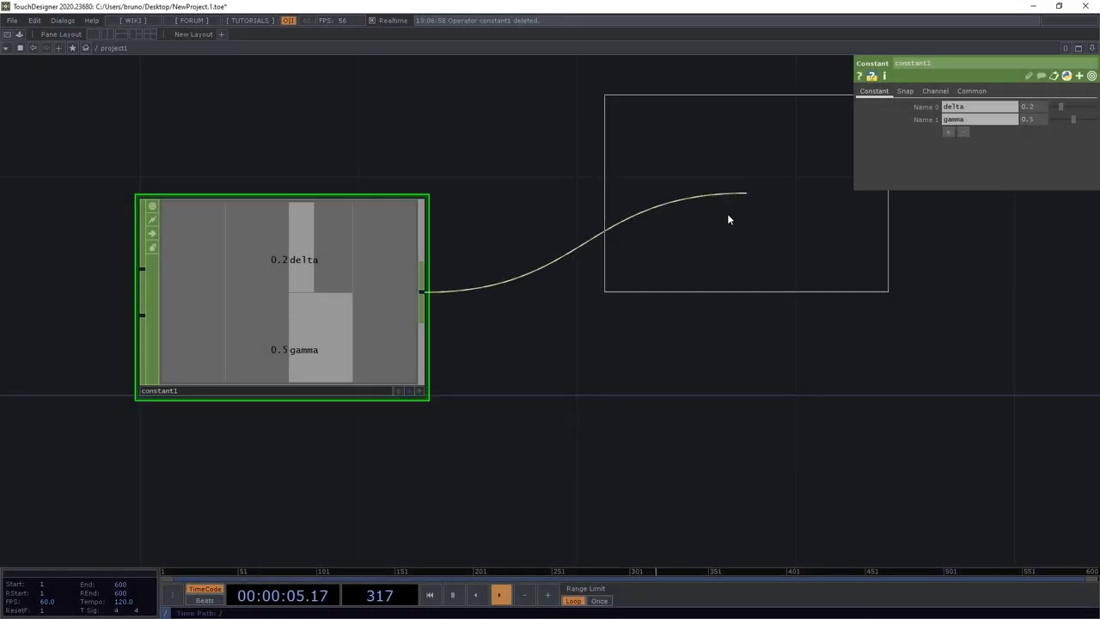
left_click(671, 290)
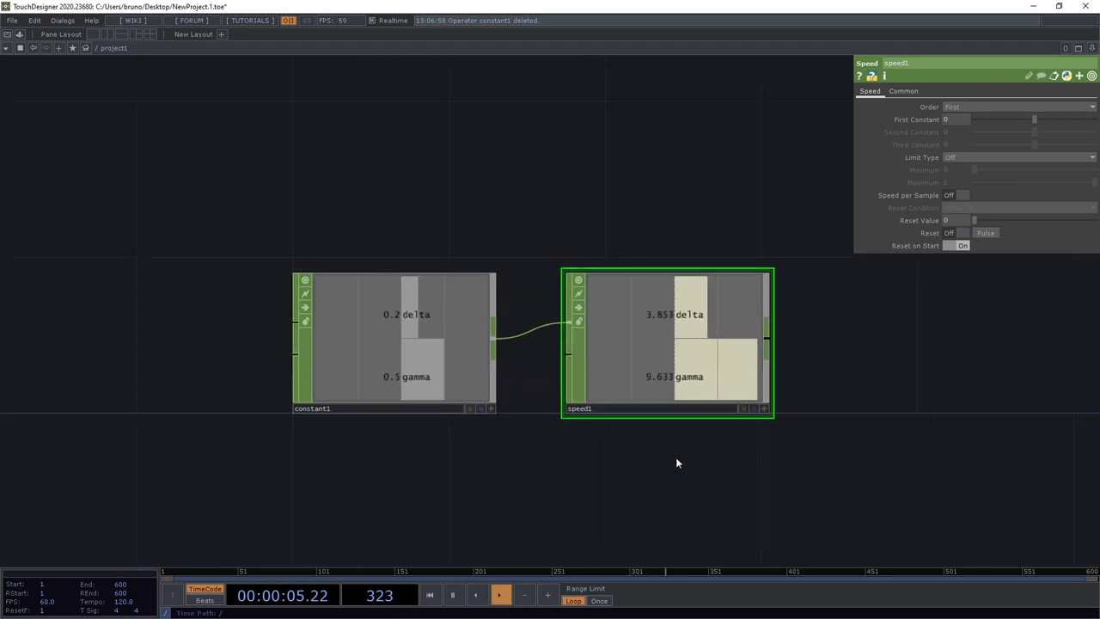
left_click_drag(675, 457, 469, 421)
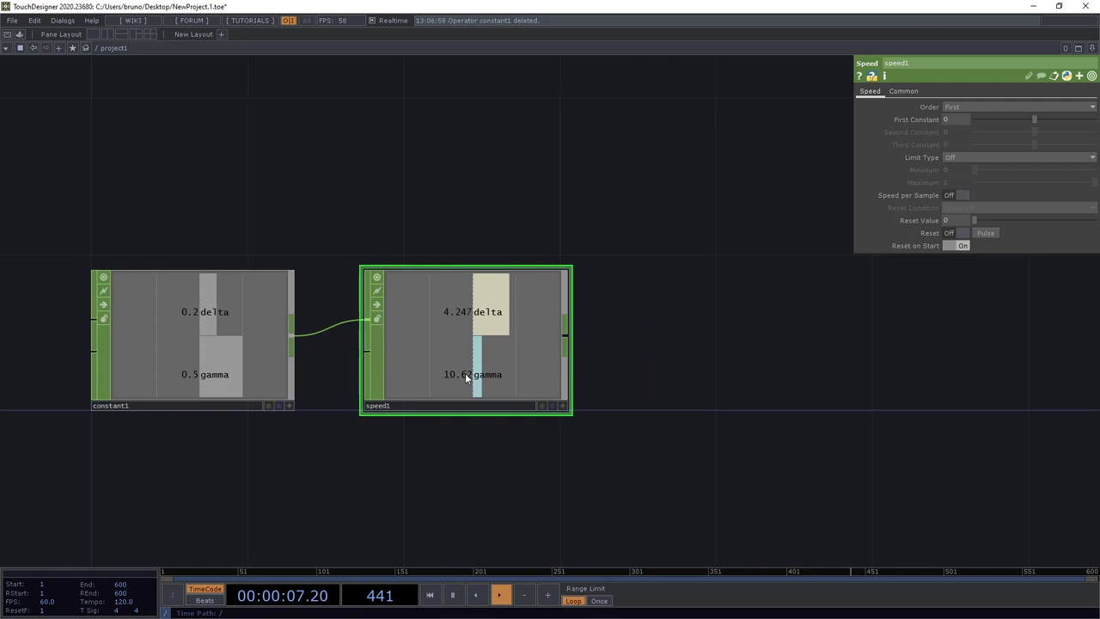
left_click_drag(465, 373, 724, 375)
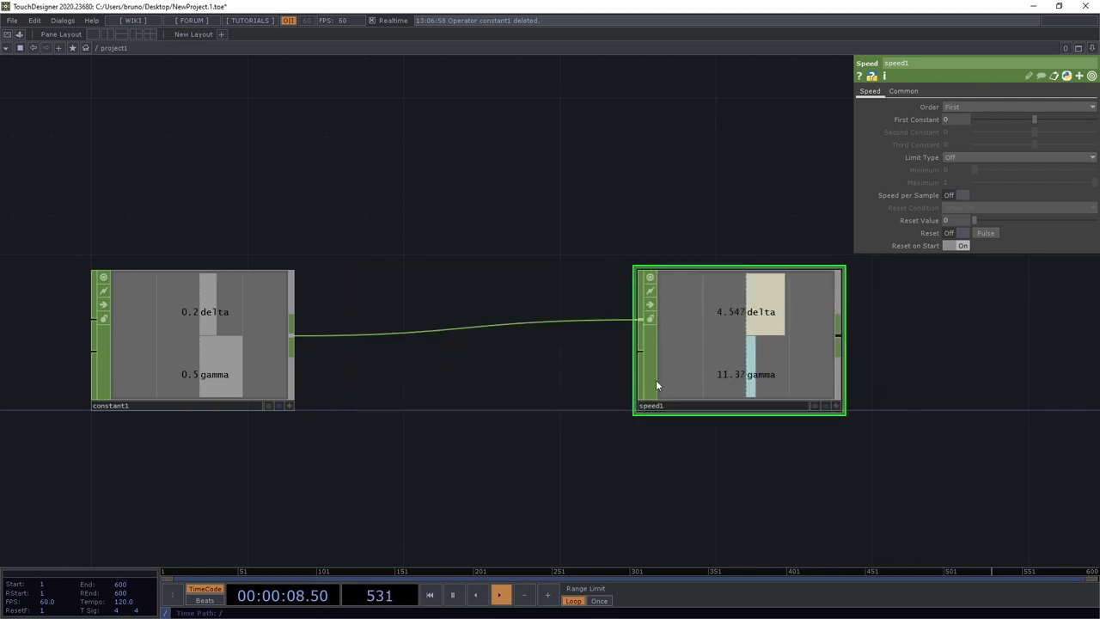
Insert a Select CHOP (select1) on the wire between constant1 and speed1
right_click(465, 328)
left_click(483, 317)
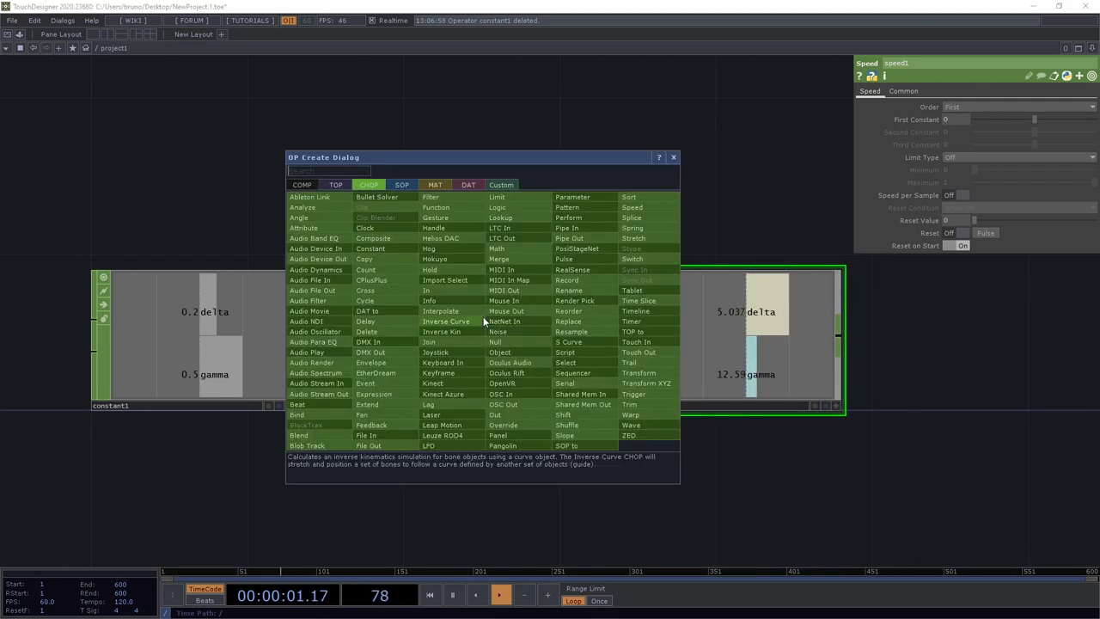
type("select")
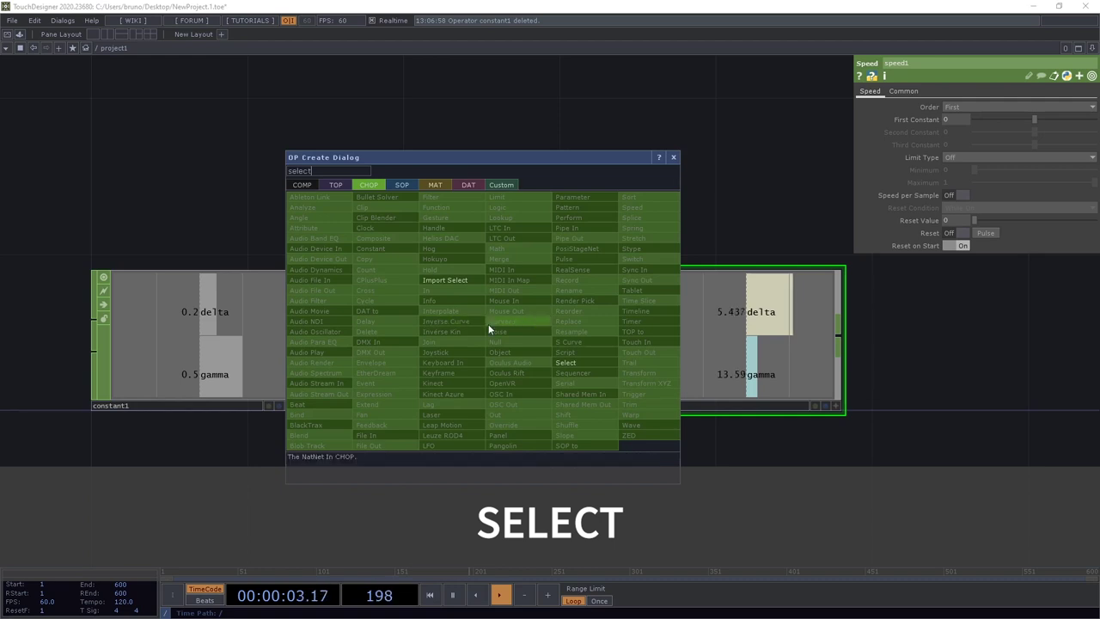
left_click(565, 362)
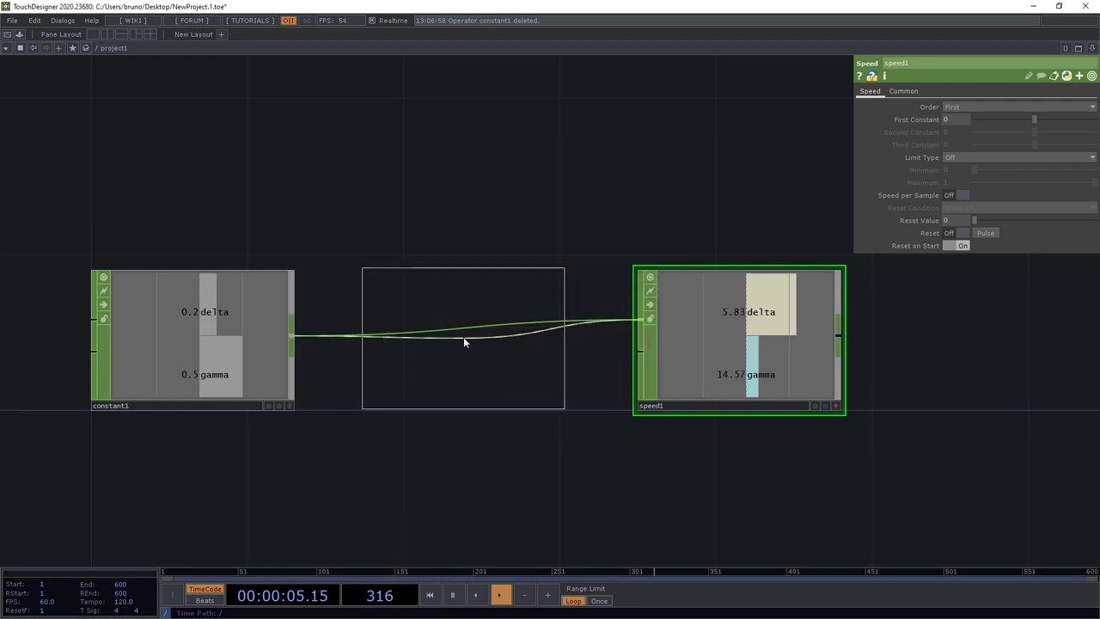
left_click(463, 338)
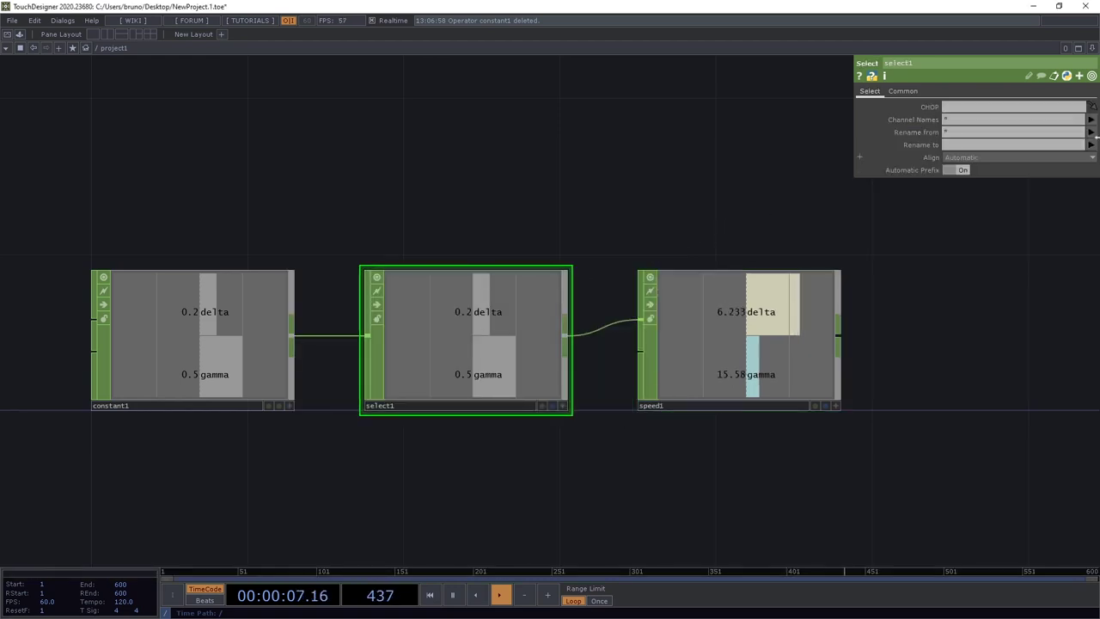
Set select1's Channel Names to delta and shift the network up to make room below
left_click(1091, 121)
left_click(1078, 140)
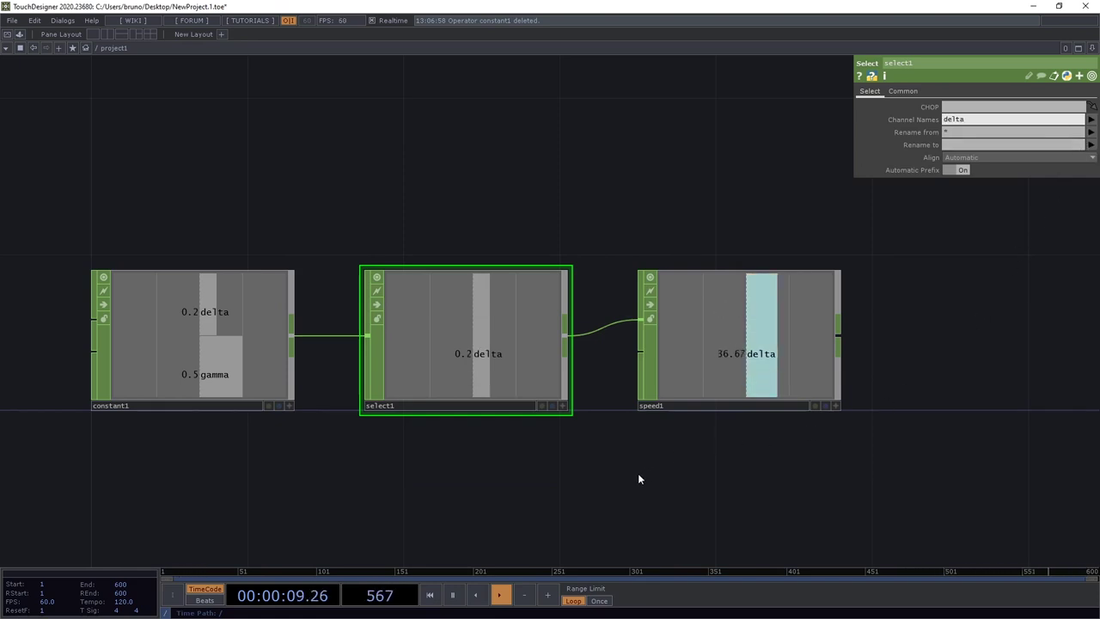
left_click_drag(637, 473, 795, 317)
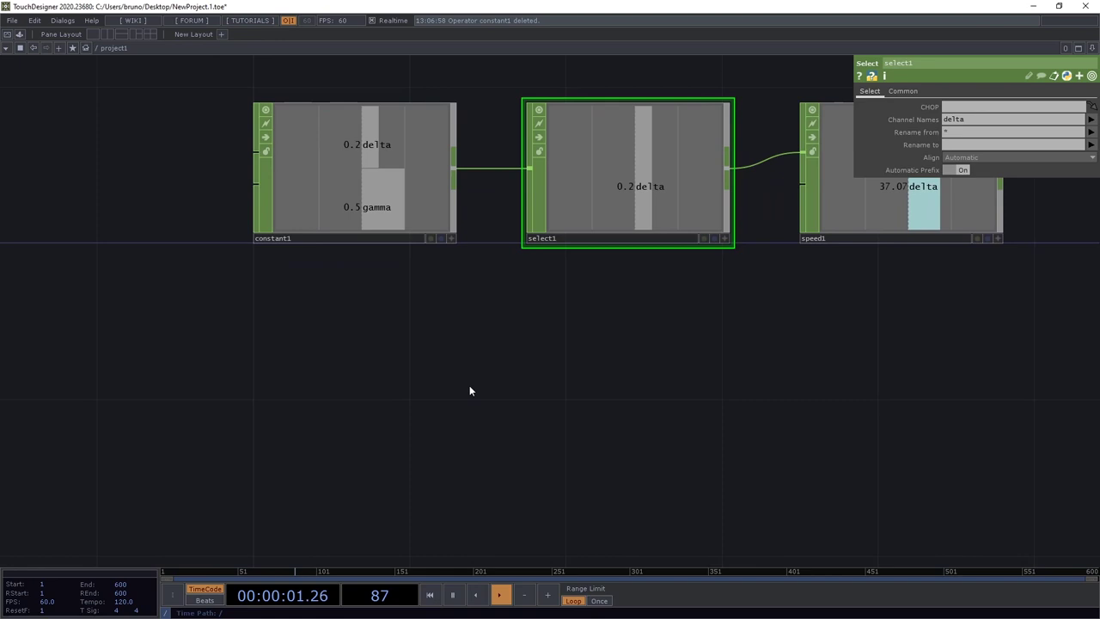
key("Tab")
type("lfo")
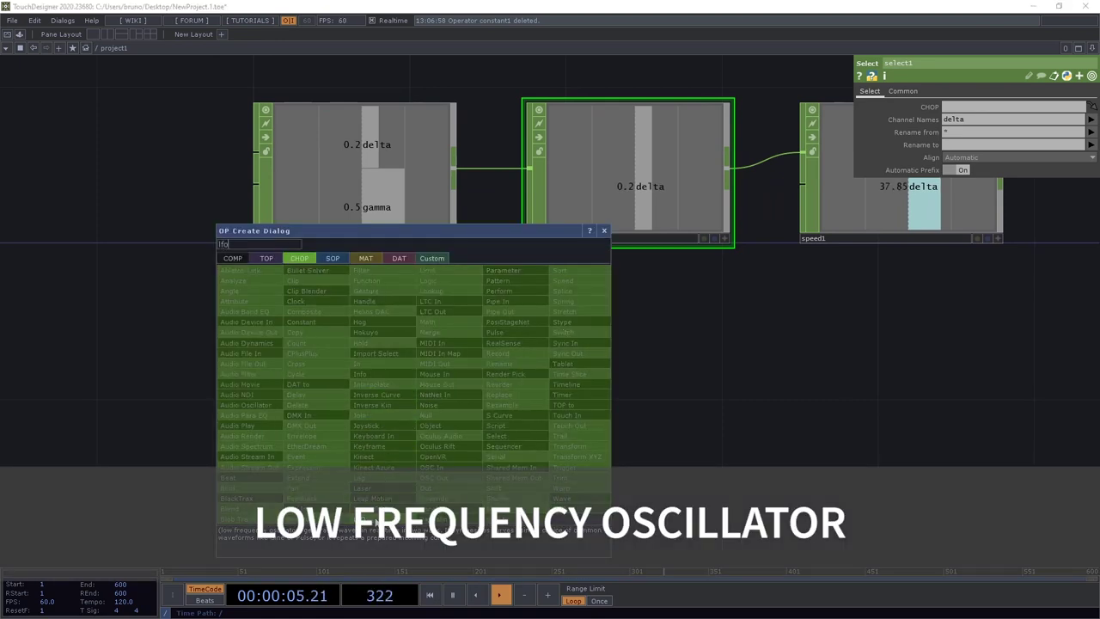
Place an LFO CHOP (lfo1) below constant1 and set its wave Type to Square
left_click(374, 508)
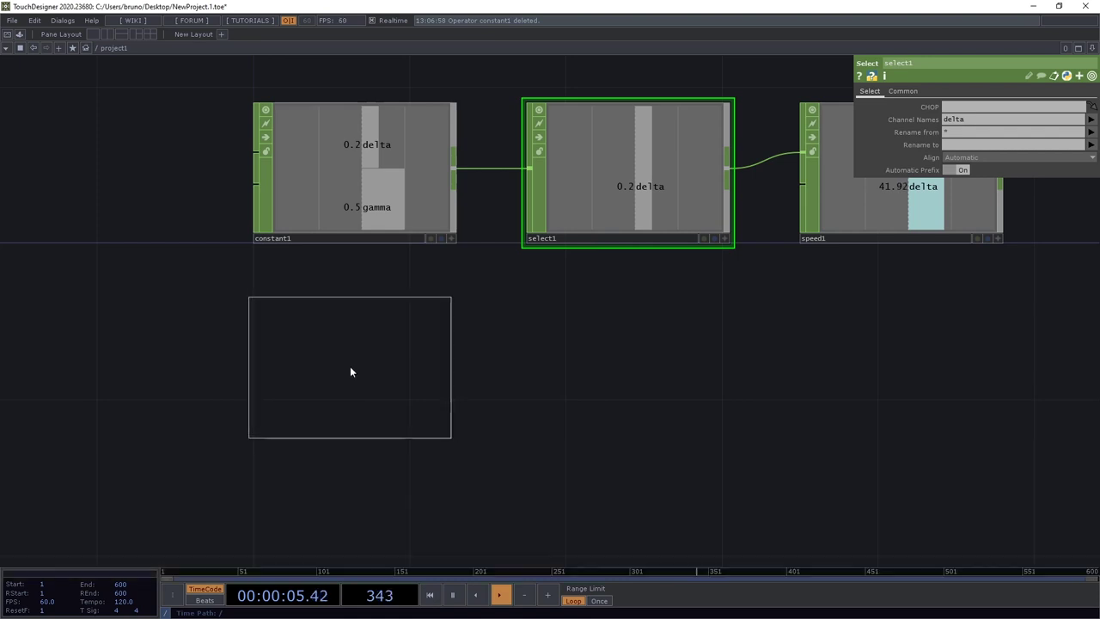
left_click(350, 369)
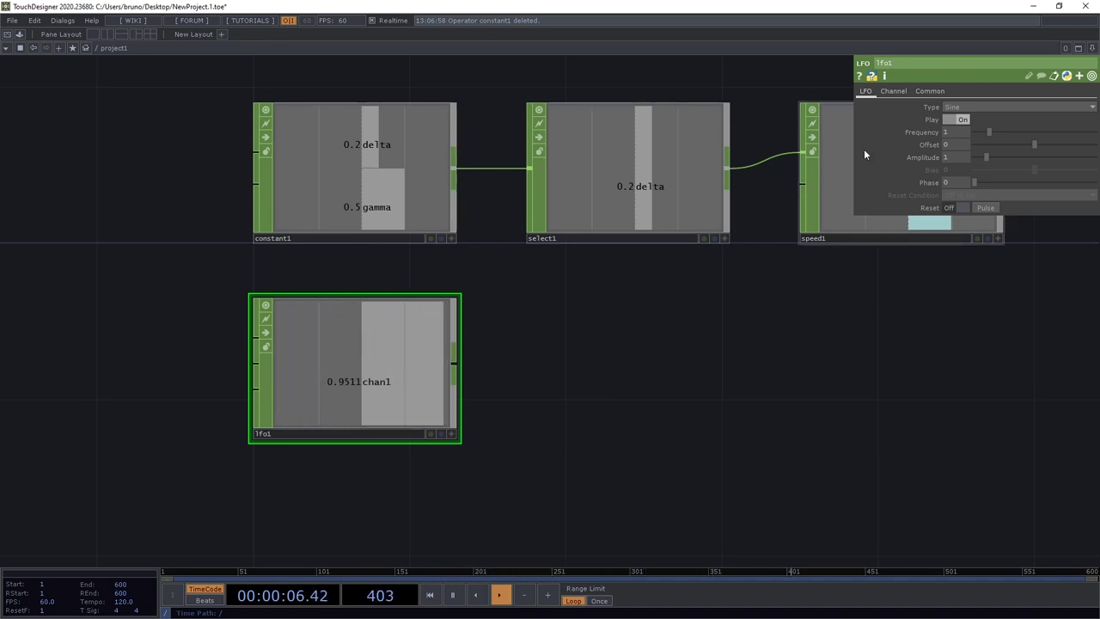
left_click(954, 106)
left_click(963, 134)
left_click(961, 108)
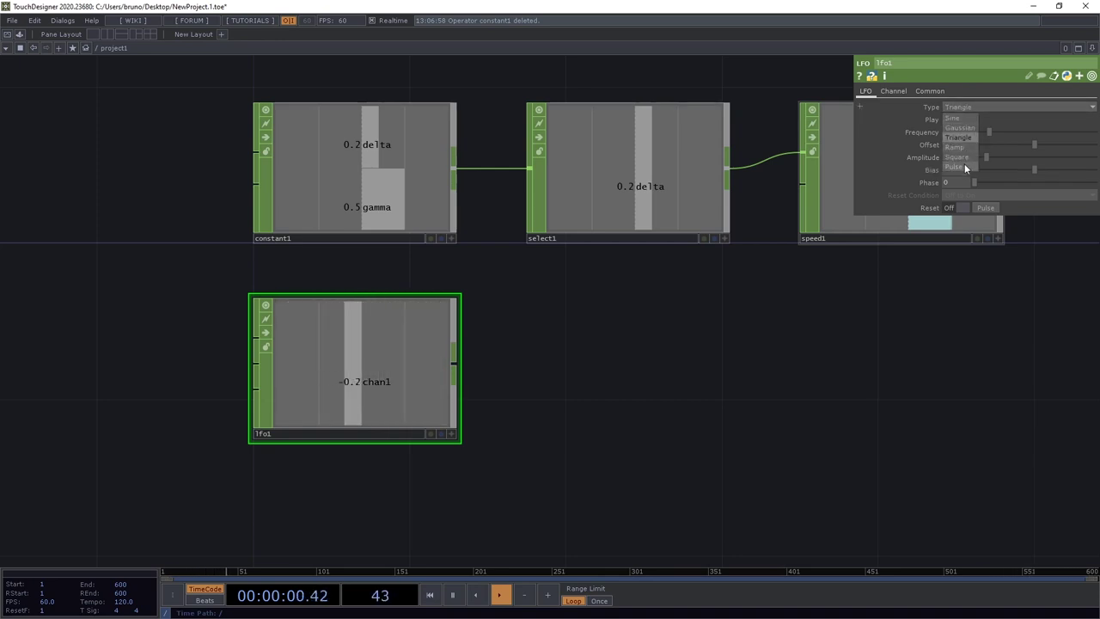
left_click(963, 157)
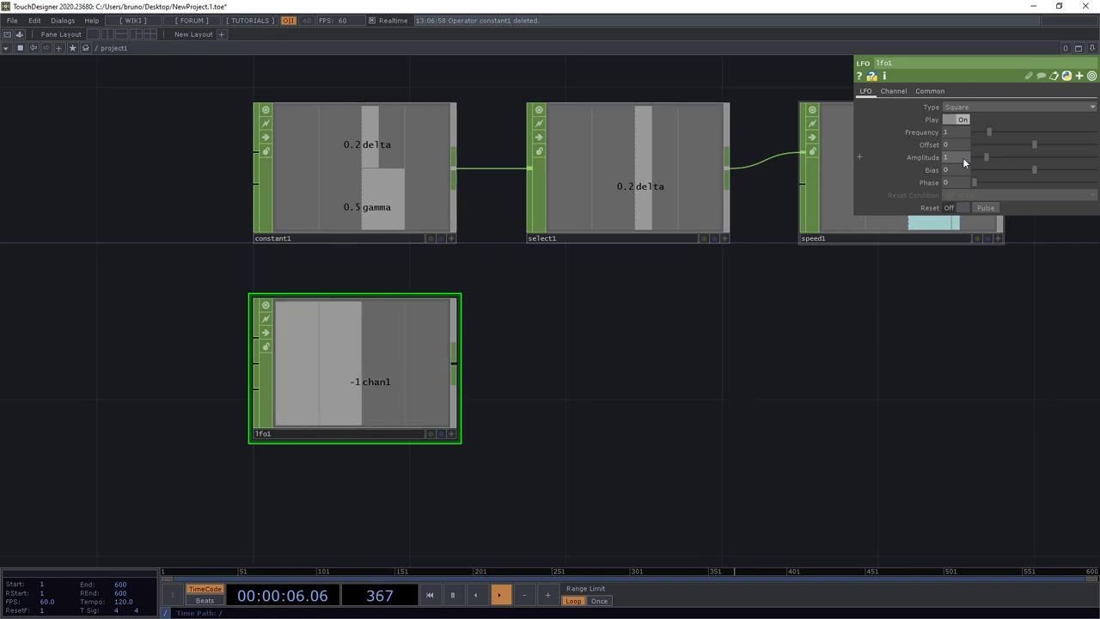
left_click_drag(453, 362, 567, 360)
Add a Trail CHOP (trail1) fed by lfo1, to its right
type("trail")
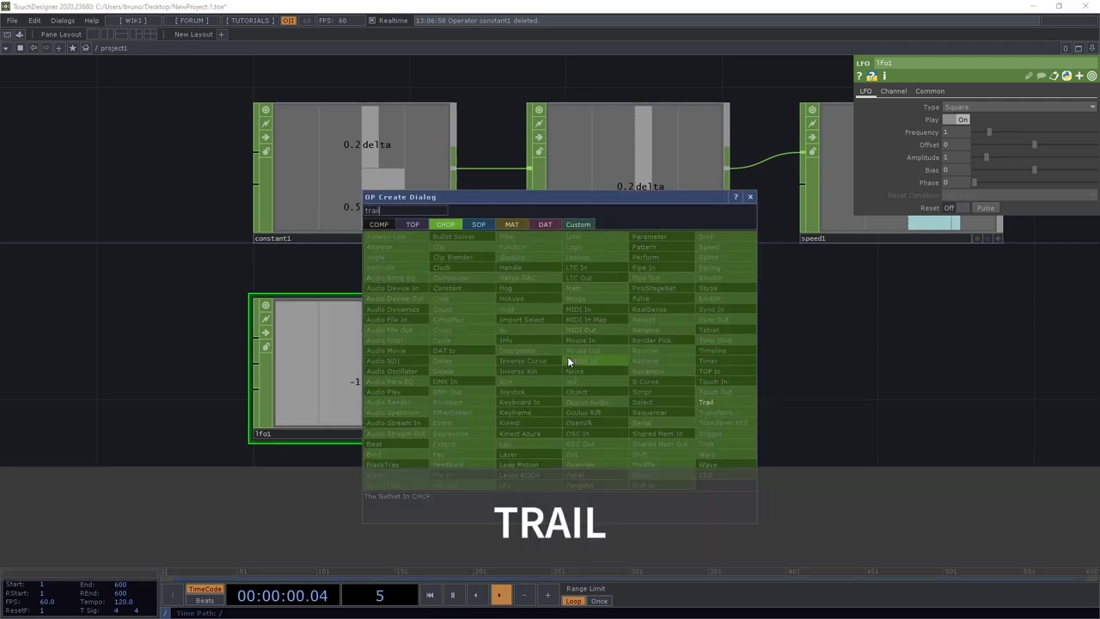
left_click(706, 402)
left_click(636, 375)
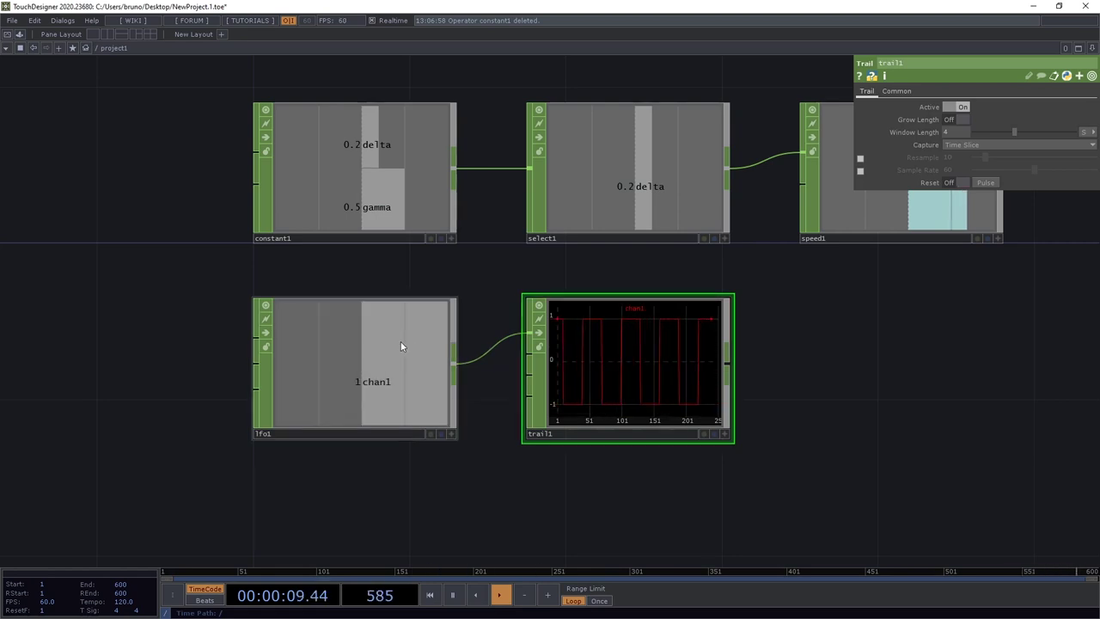
Switch lfo1's wave Type to Triangle, then to Sine
left_click(400, 344)
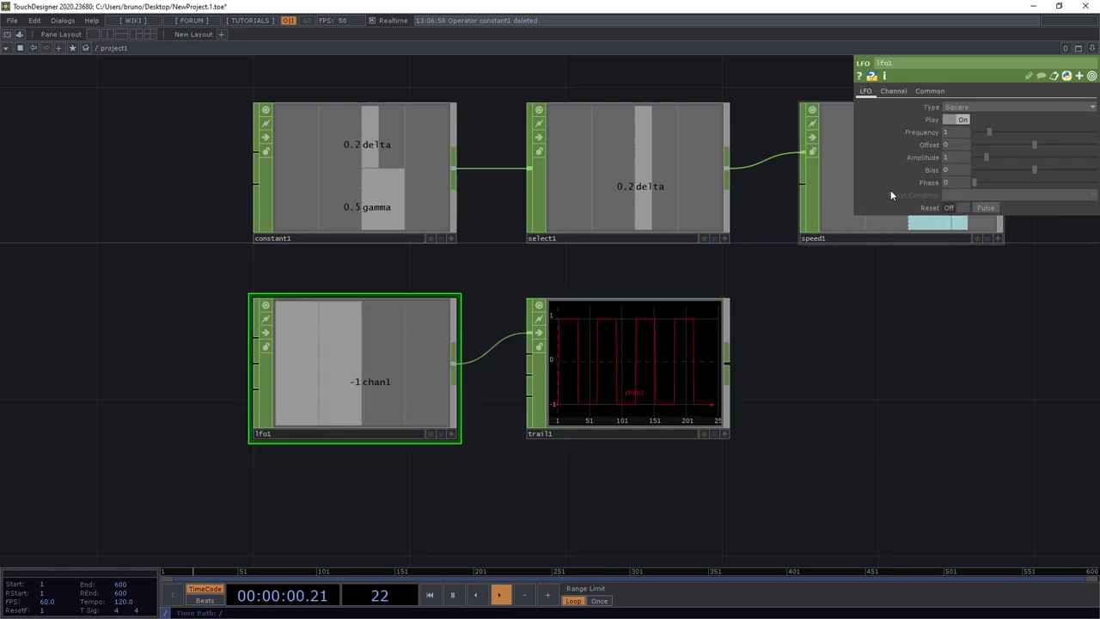
left_click(980, 107)
left_click(971, 134)
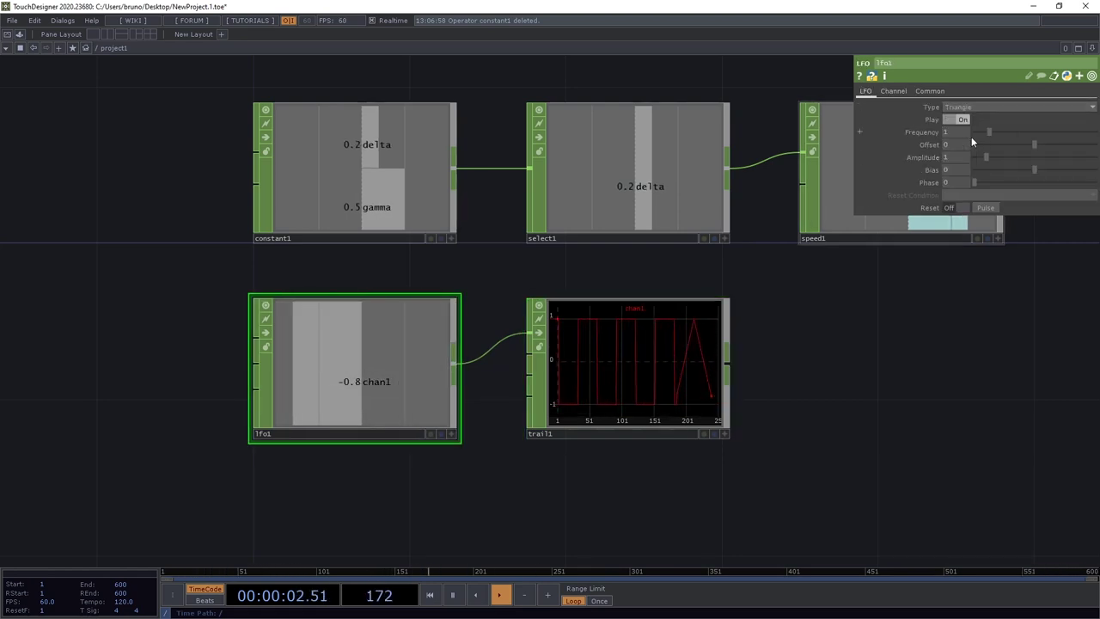
left_click(977, 107)
left_click(972, 116)
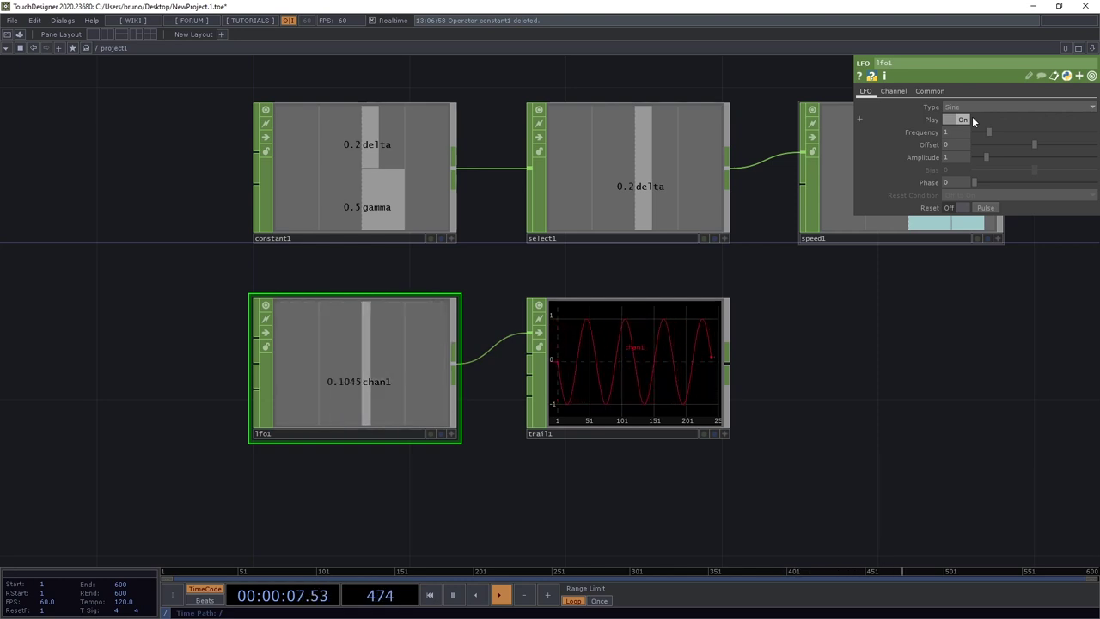
Link lfo1's Frequency to constant1's gamma channel as a CHOP reference
left_click(453, 238)
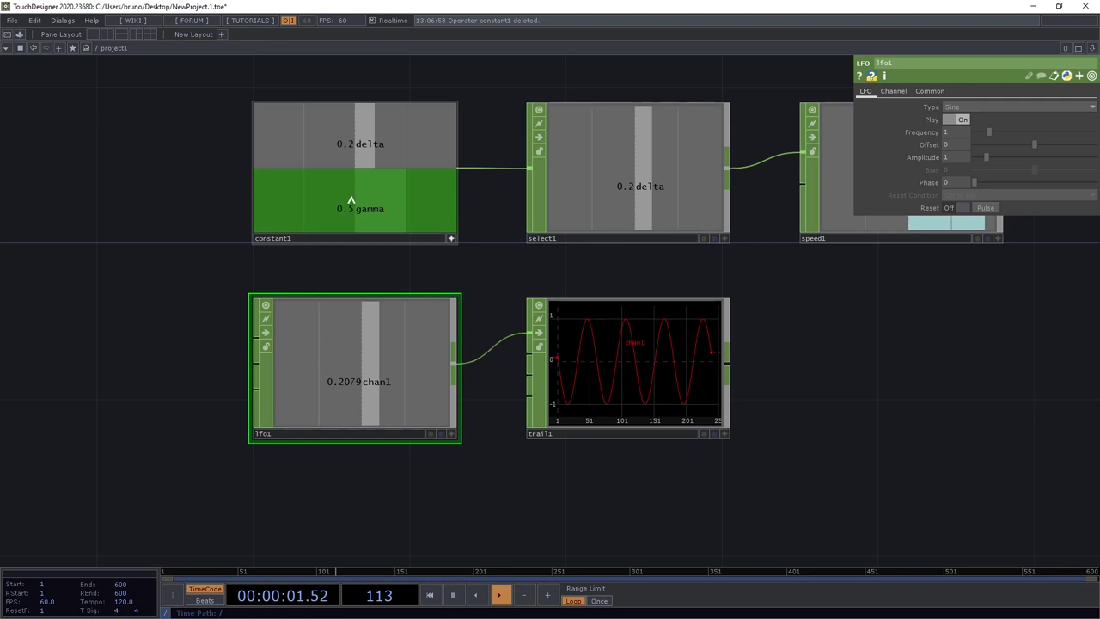
left_click_drag(350, 200, 900, 134)
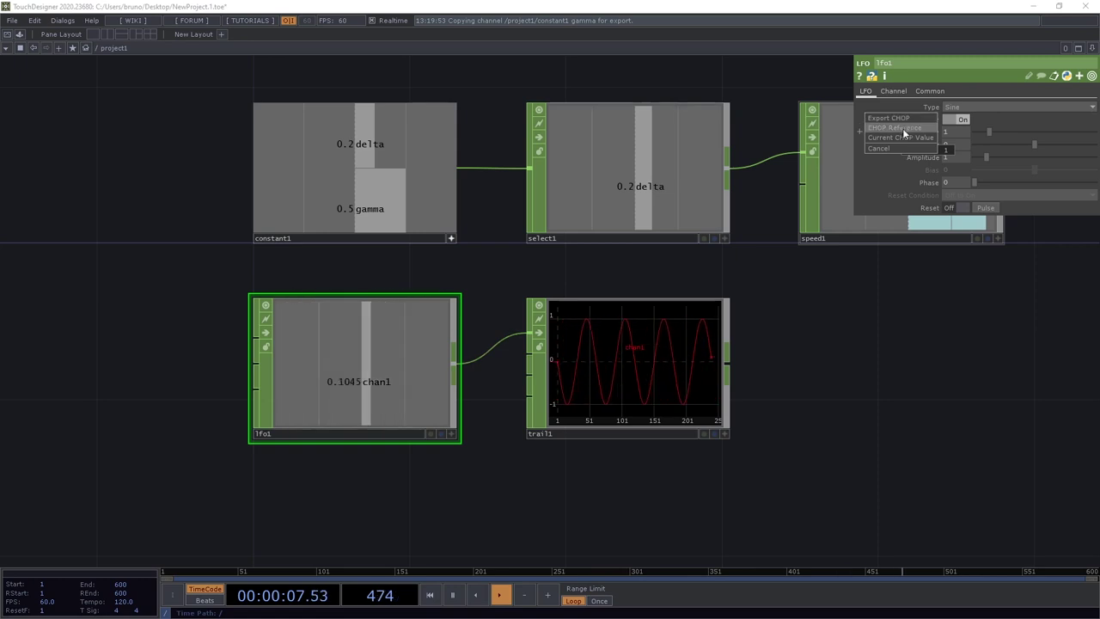
left_click(886, 127)
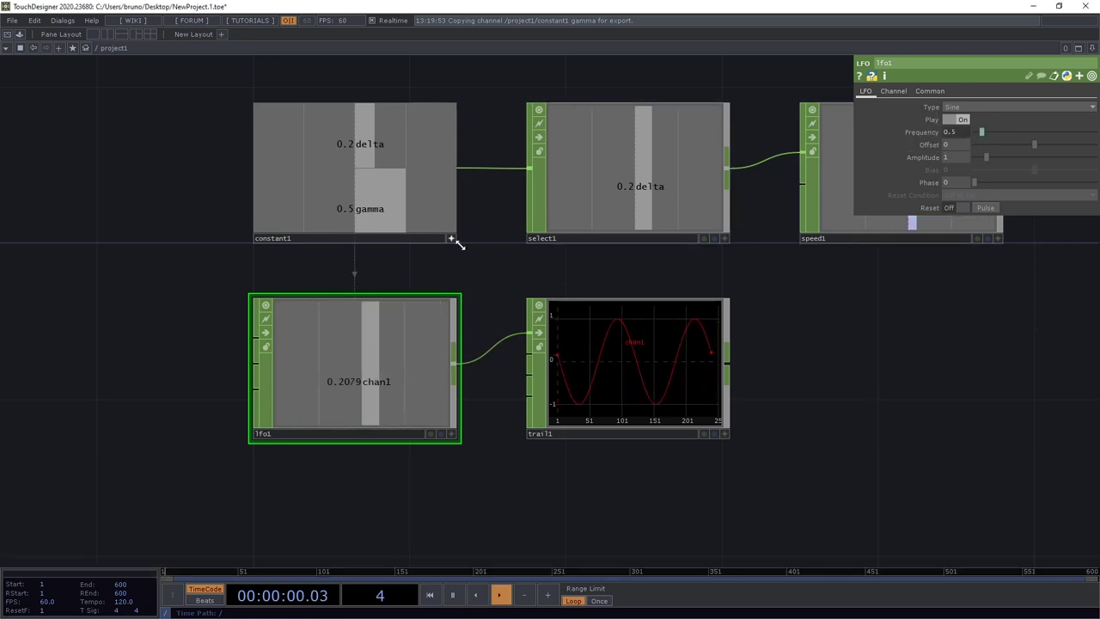
Lower constant1's gamma to 0.23 and confirm lfo1's Frequency follows it
left_click(443, 217)
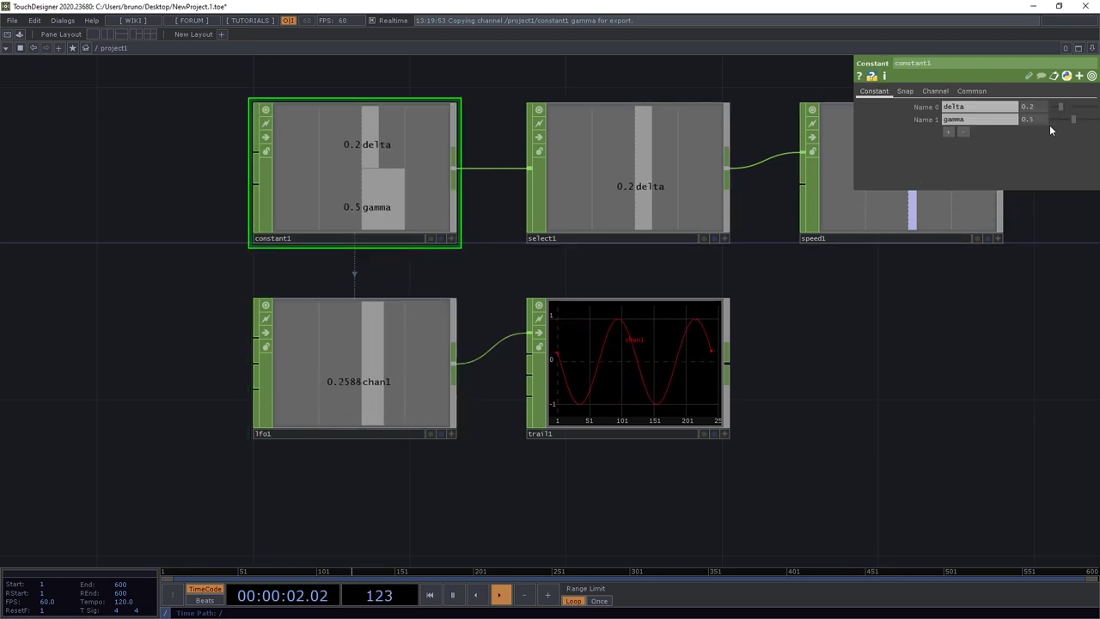
left_click_drag(1074, 125, 1062, 127)
left_click(433, 347)
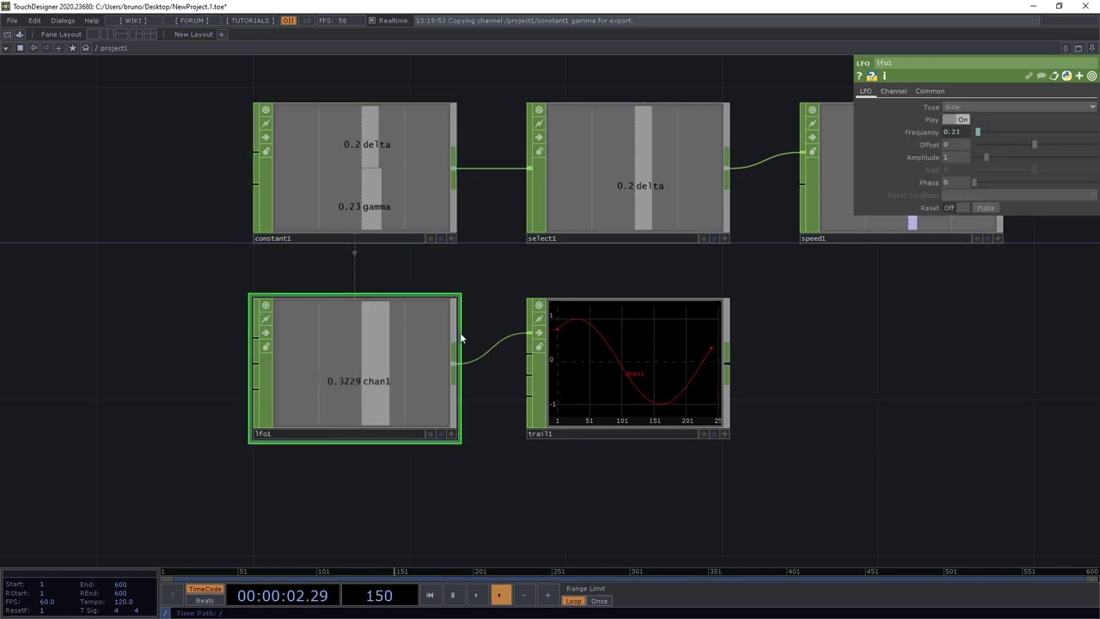
left_click(890, 131)
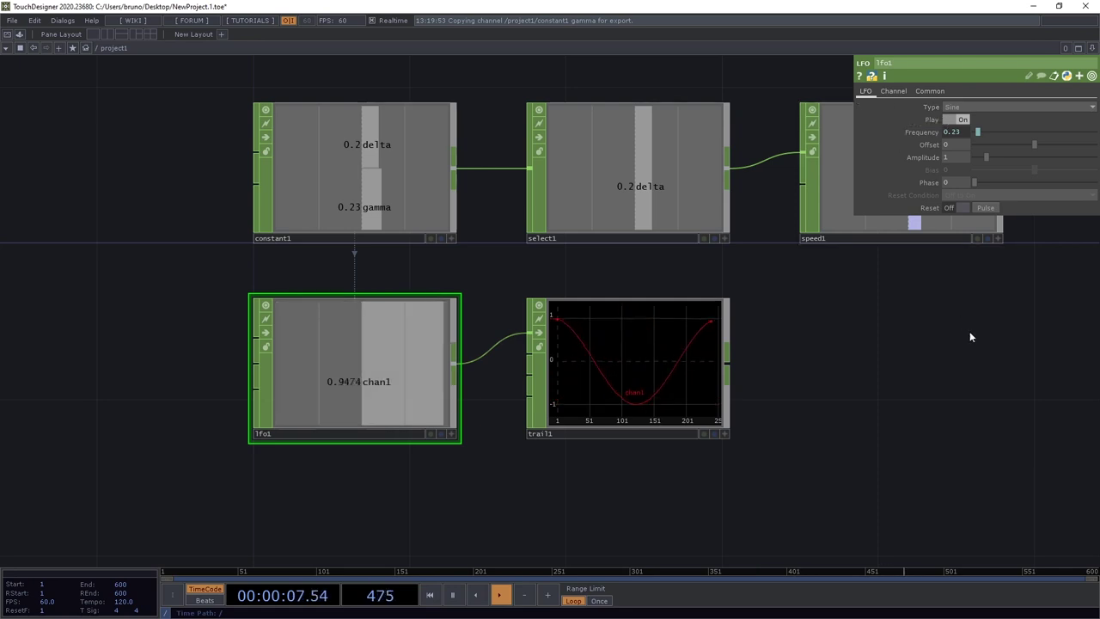
Add a Pattern CHOP, pattern1, to the right of trail1
left_click_drag(989, 329, 518, 386)
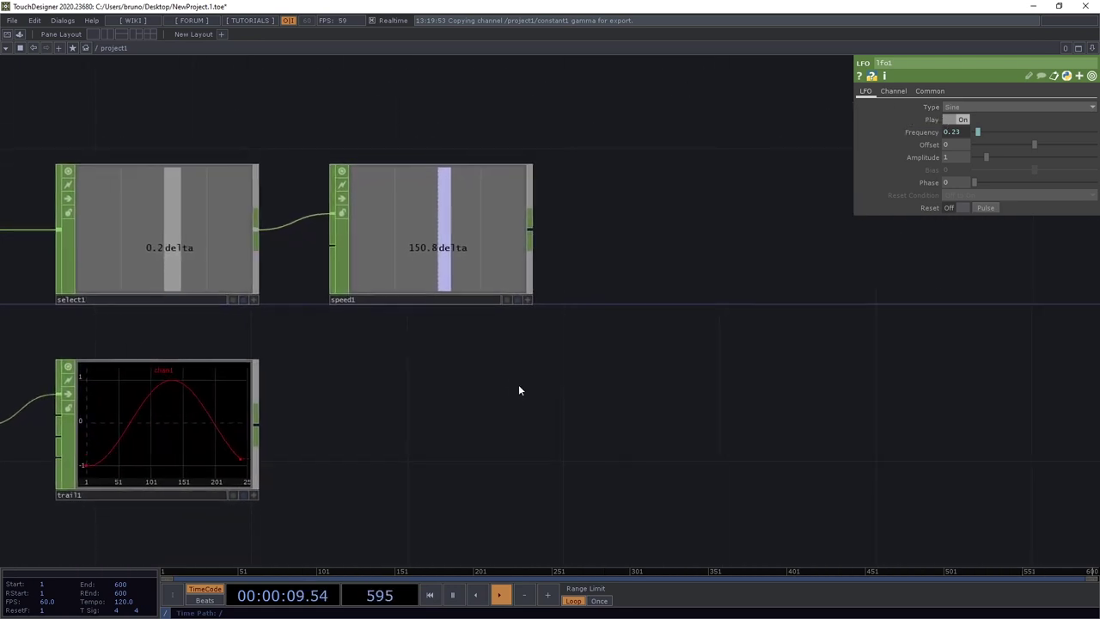
key("Tab")
type("pattern")
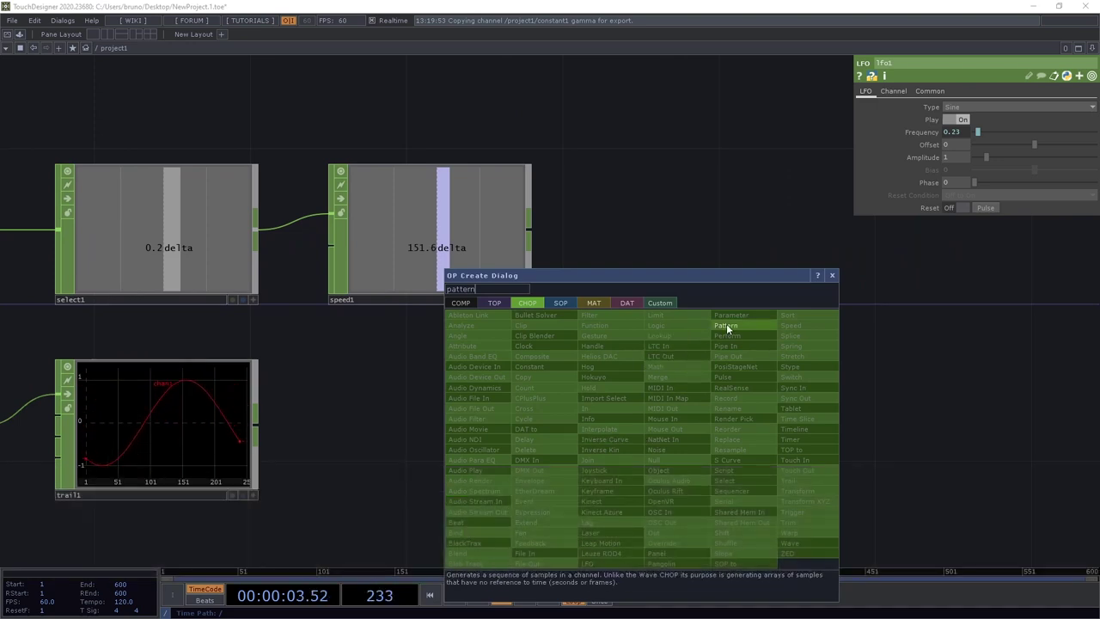
left_click(726, 325)
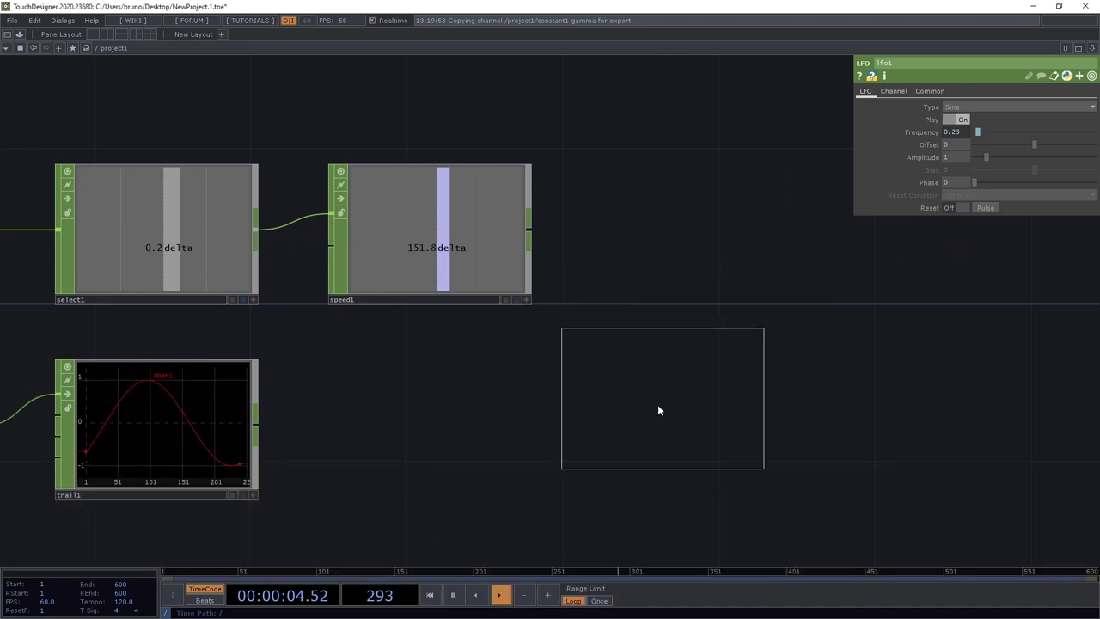
left_click(432, 438)
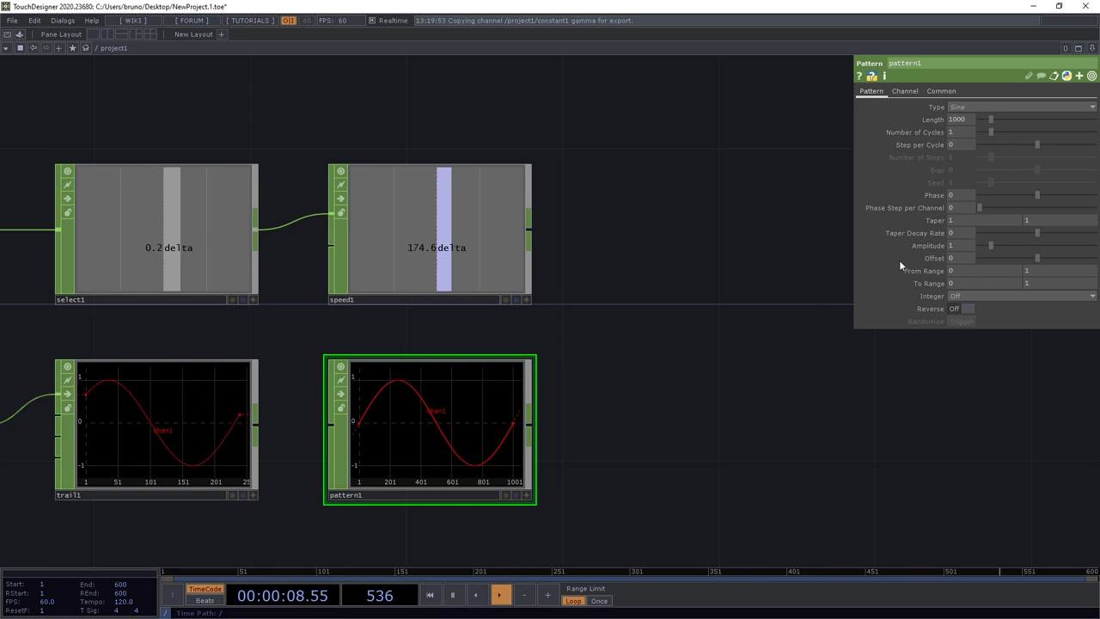
Try pattern1 Taper values of 2, 5 and 10 to compare the curve shapes
type("2")
key("Return")
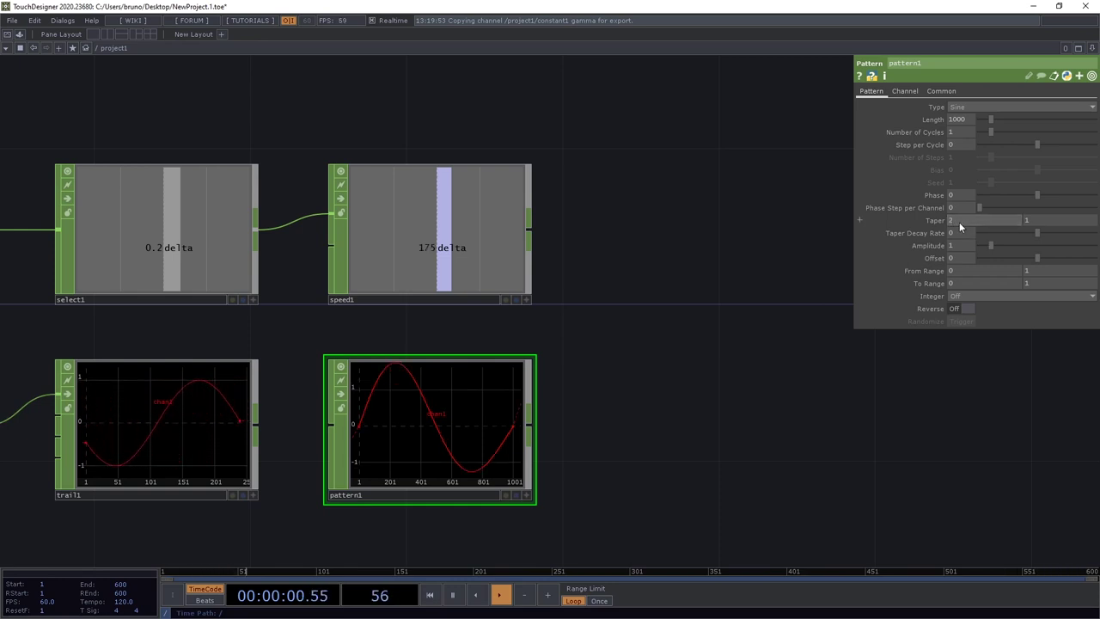
left_click(959, 221)
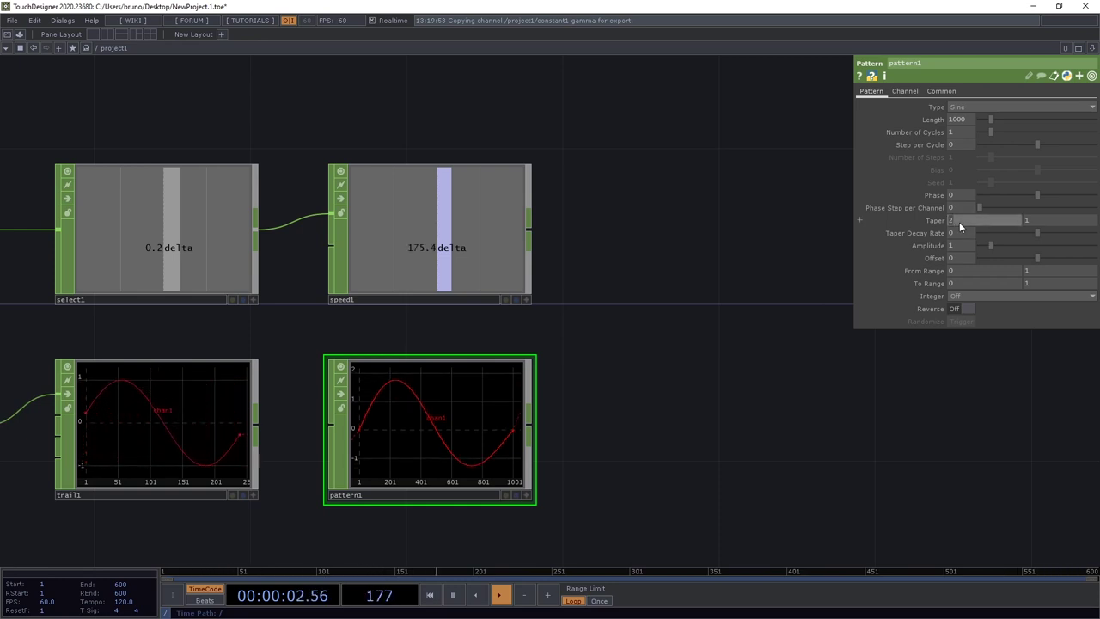
type("5")
key("Return")
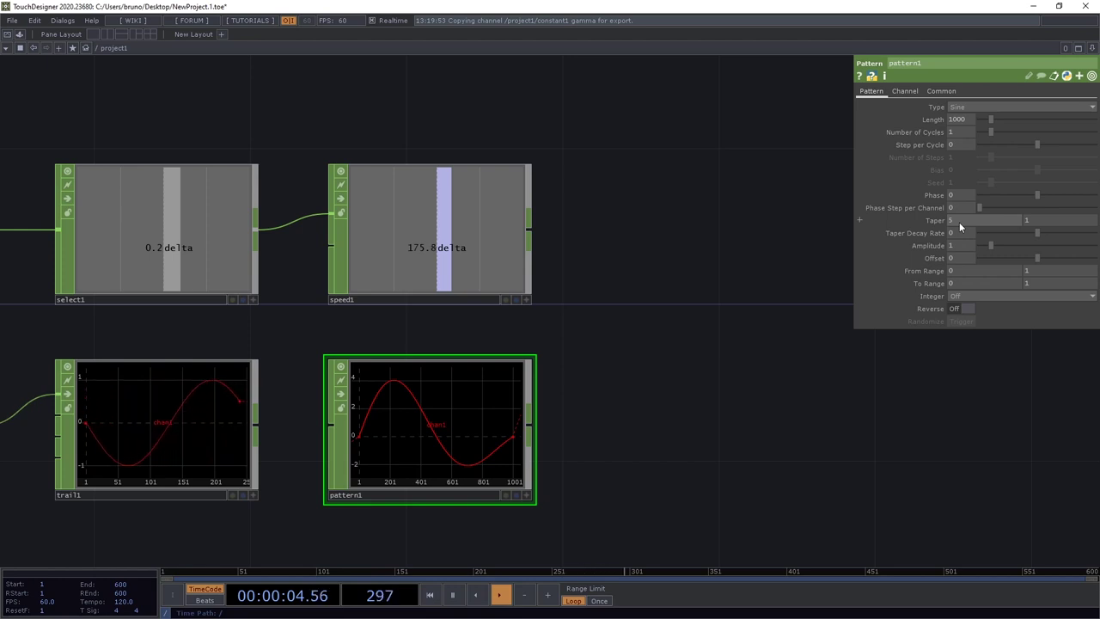
left_click(959, 222)
type("10")
key("Return")
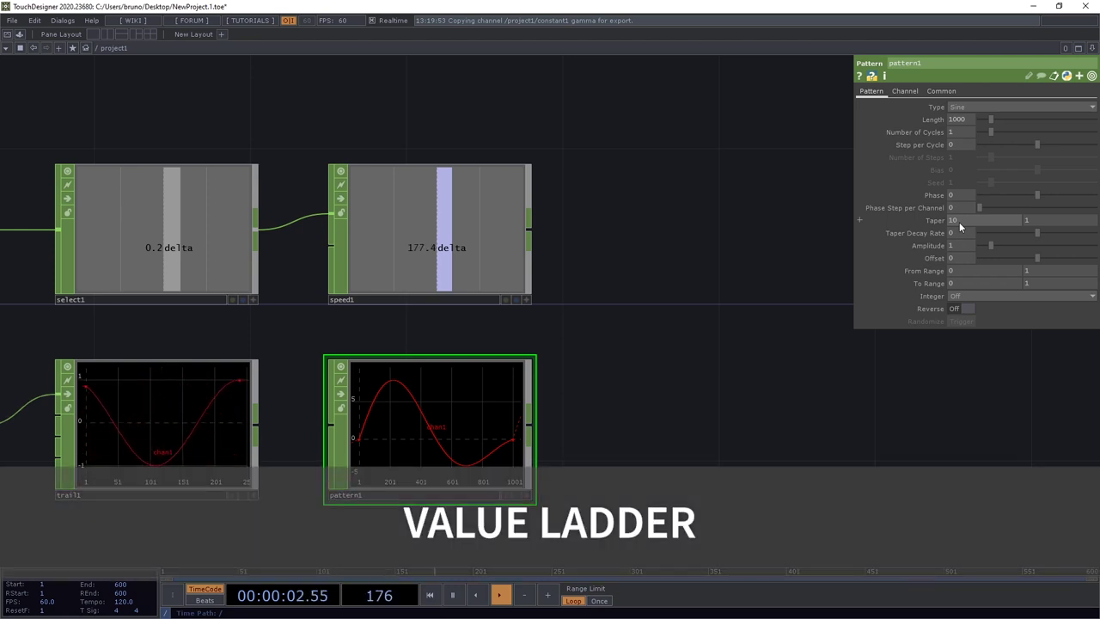
Bring pattern1's Taper down from 10 to 5 with the value ladder
middle_click(959, 221)
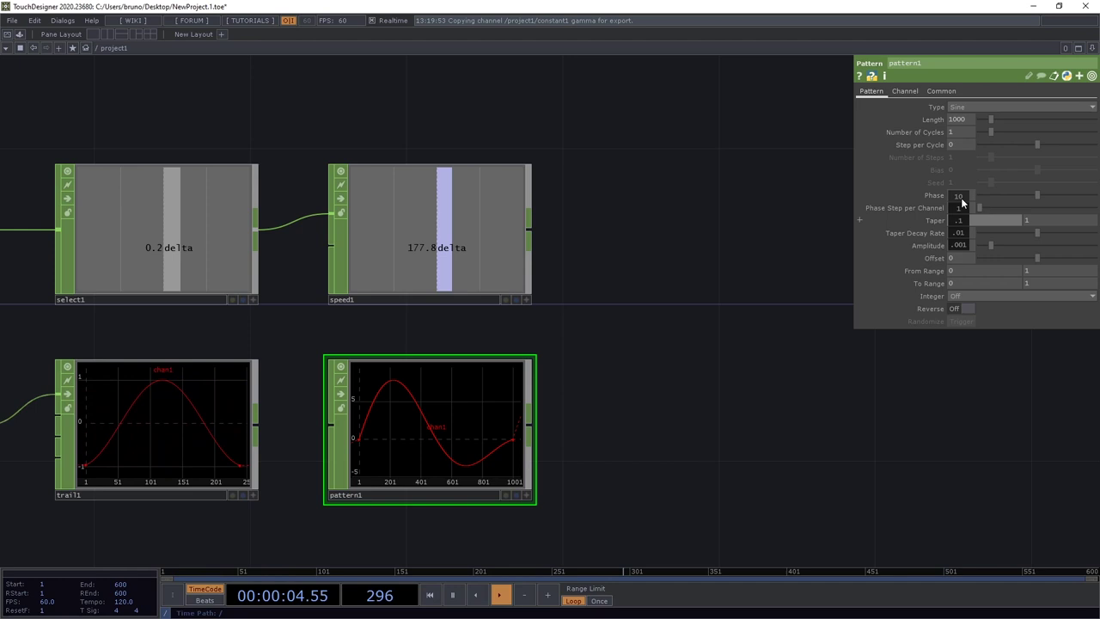
middle_click_drag(960, 198, 962, 250)
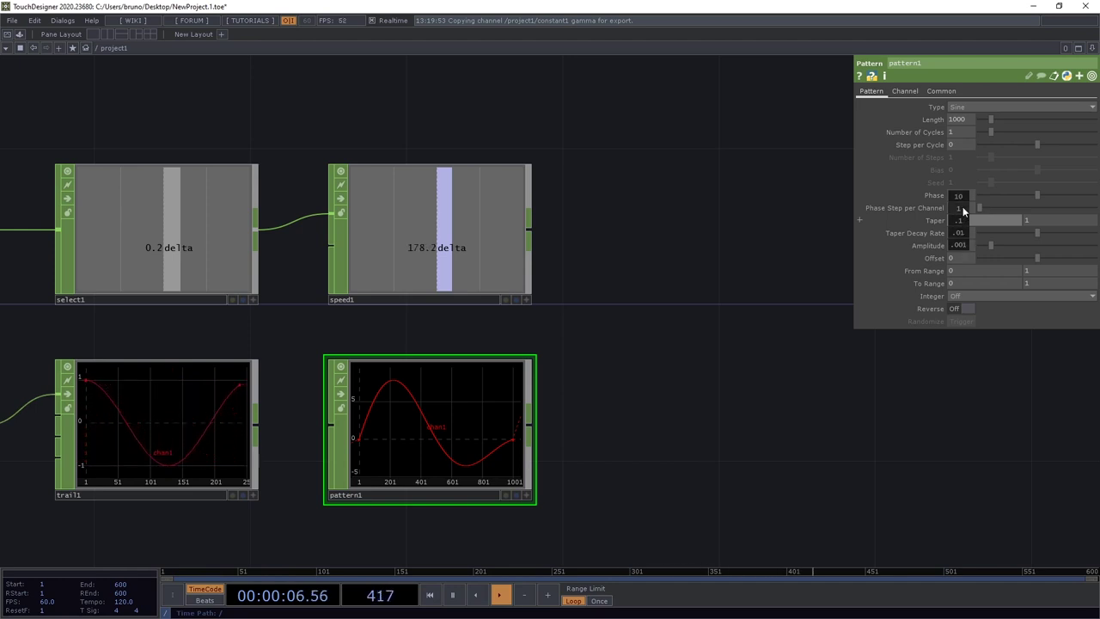
middle_click_drag(961, 208, 1022, 208)
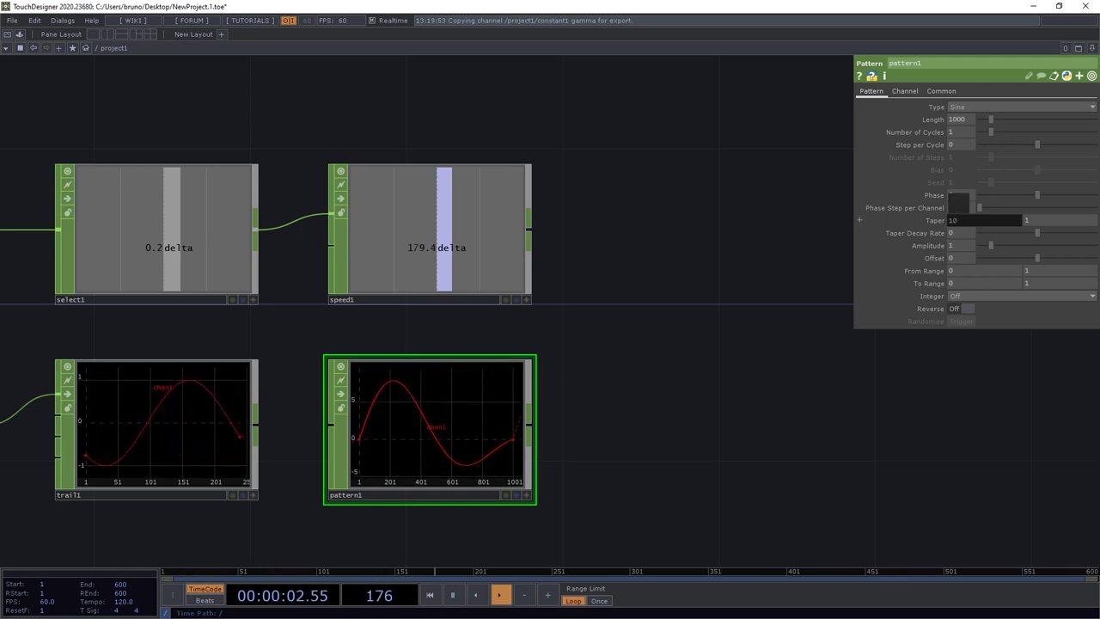
middle_click_drag(988, 220, 979, 220)
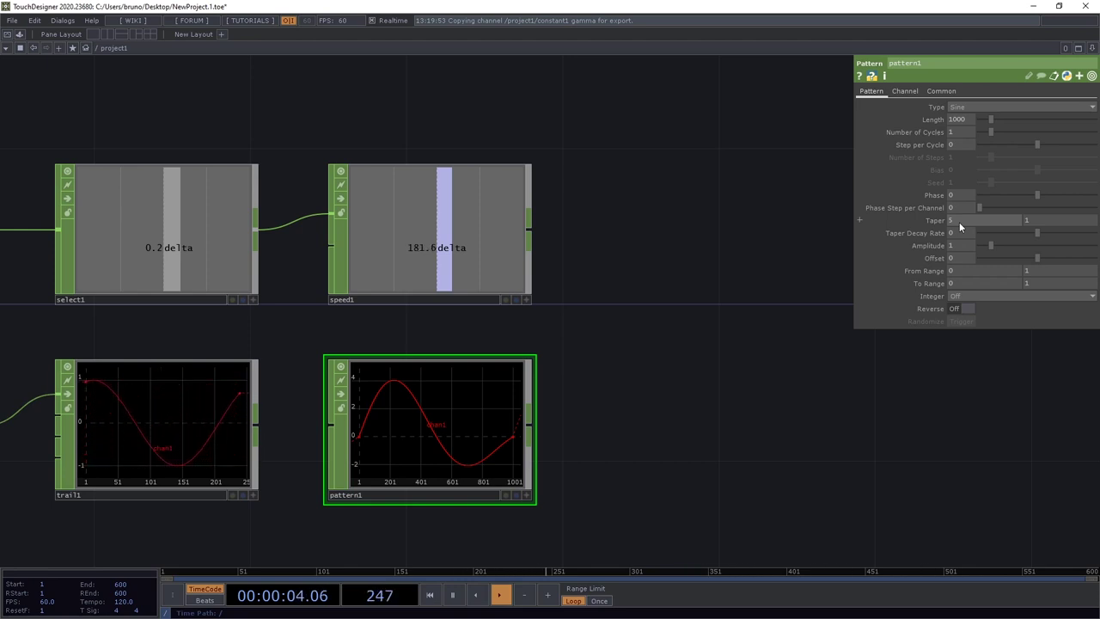
scroll(779, 275, "right", 3)
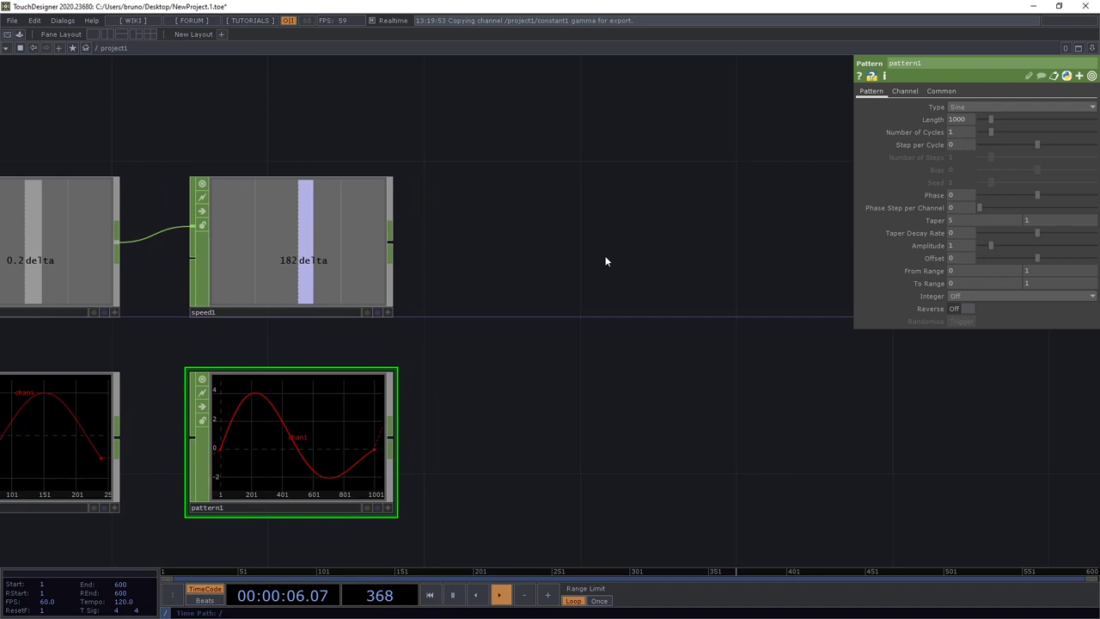
Create a Lookup CHOP, lookup1, with speed1 as the index and pattern1 as the lookup table
key("Tab")
type("looku")
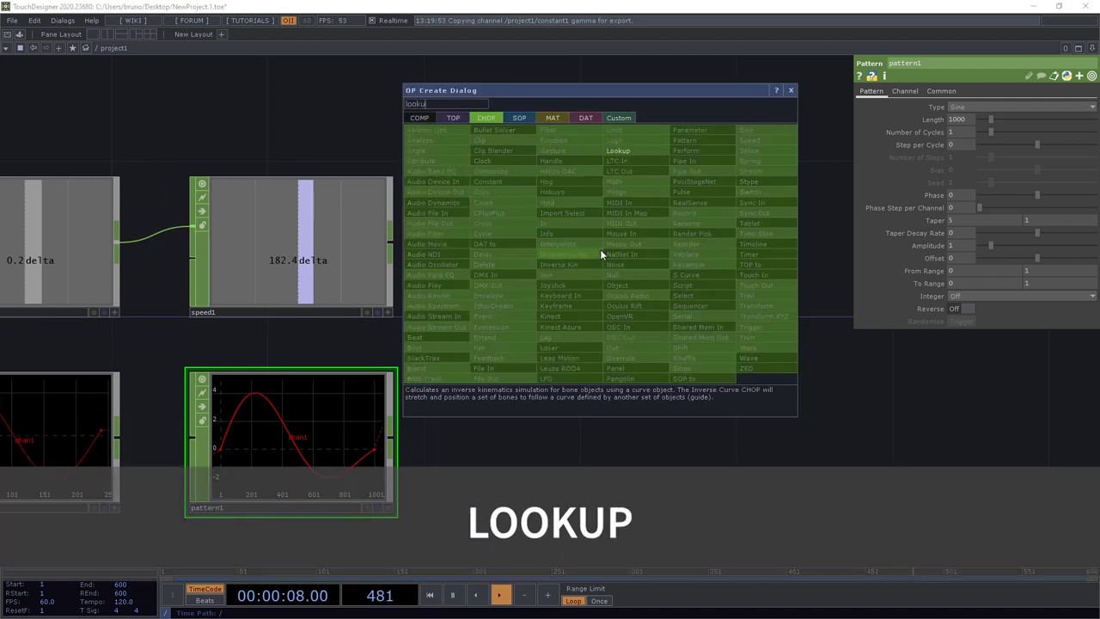
left_click(622, 151)
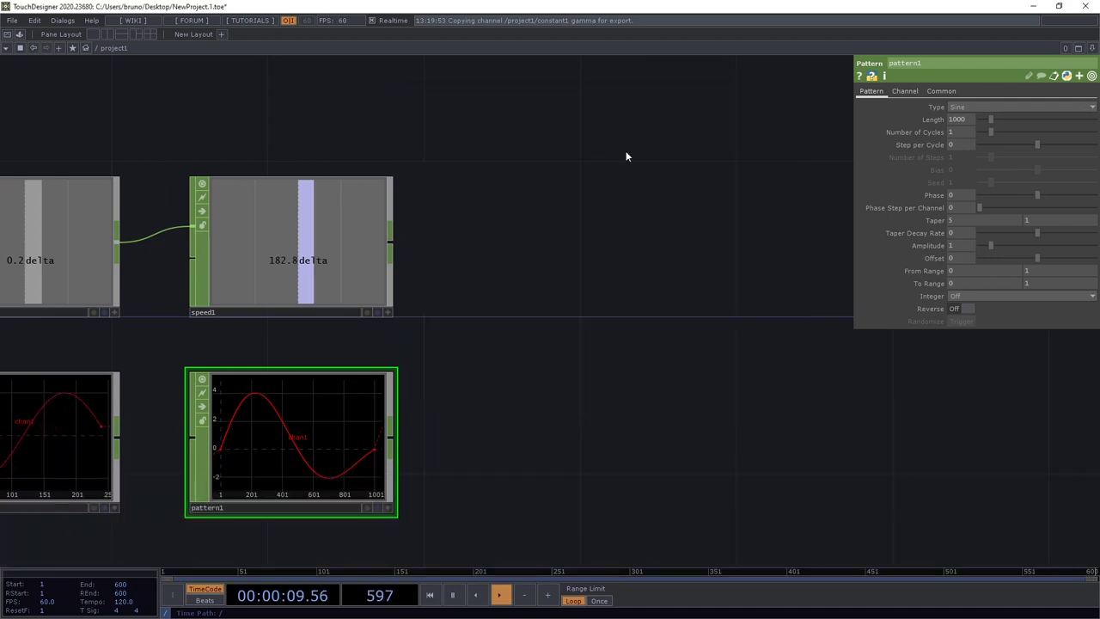
left_click(568, 241)
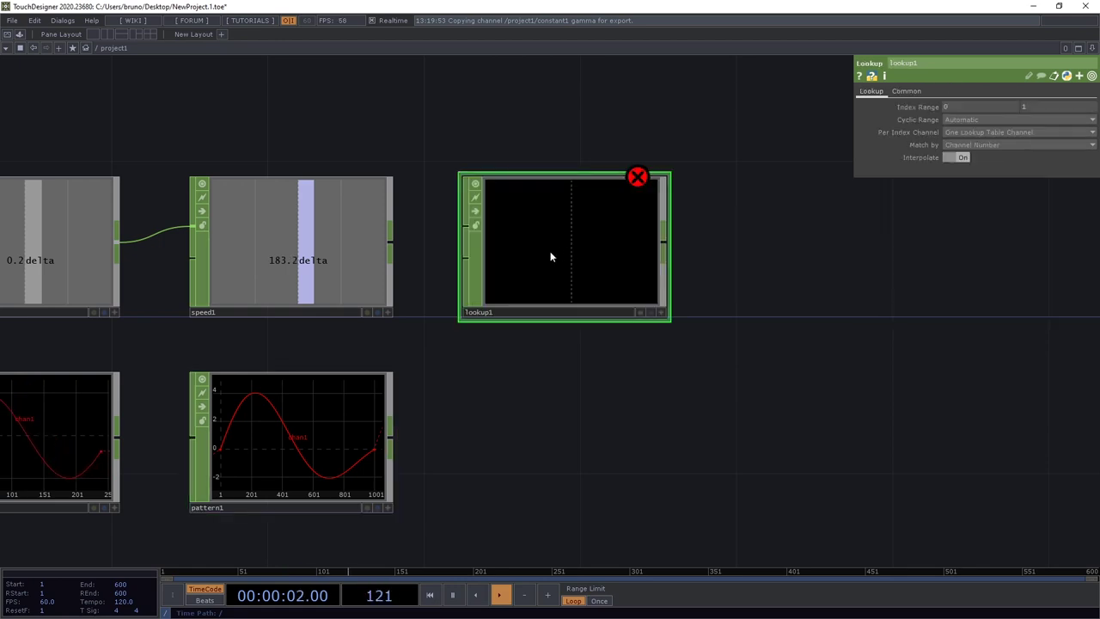
left_click_drag(393, 247, 465, 225)
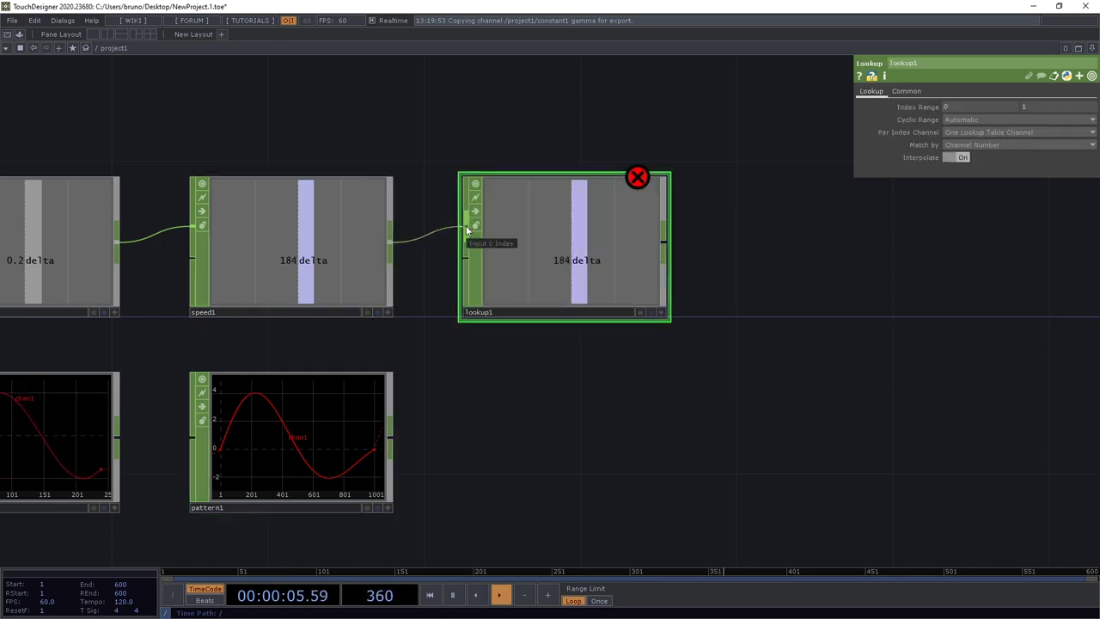
left_click(455, 273)
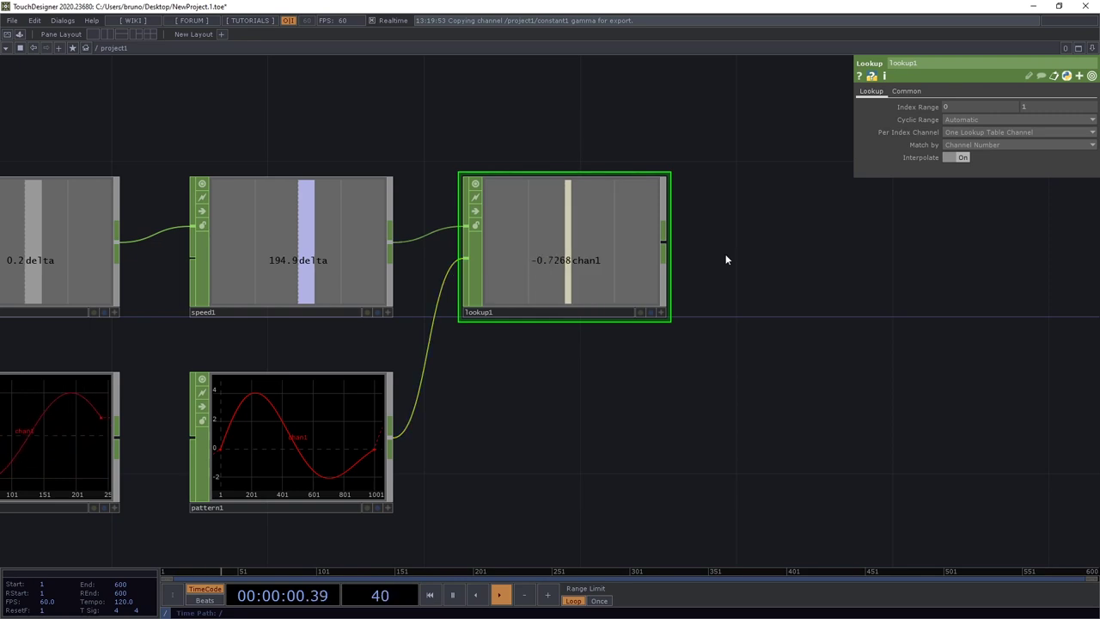
left_click_drag(837, 271, 444, 286)
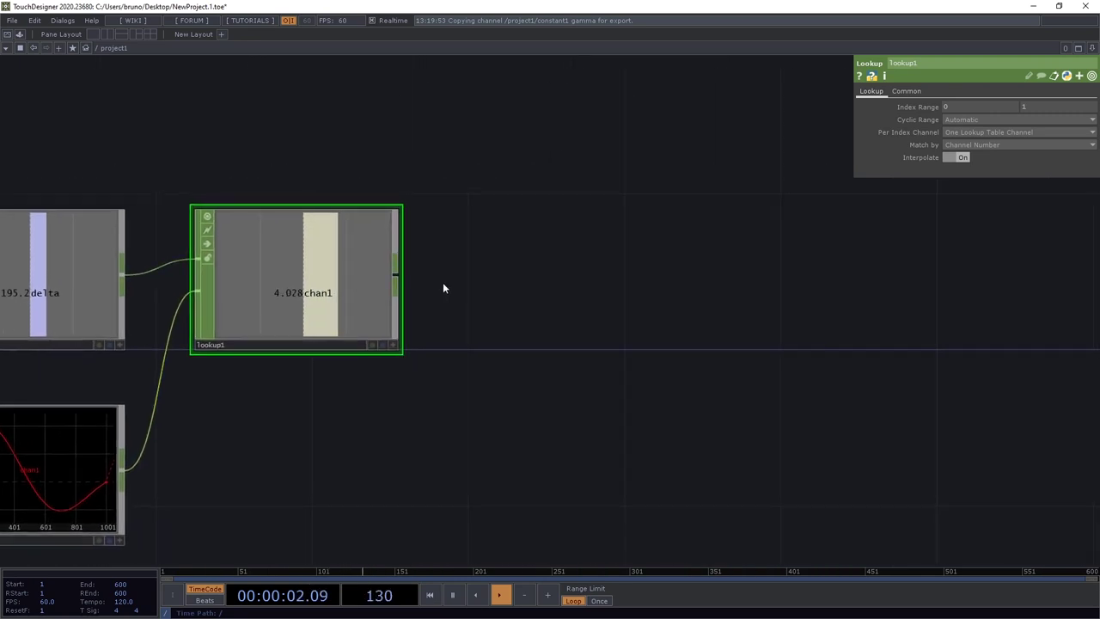
Add a Math CHOP, math1, wired after lookup1
left_click(398, 275)
left_click(584, 273)
type("math")
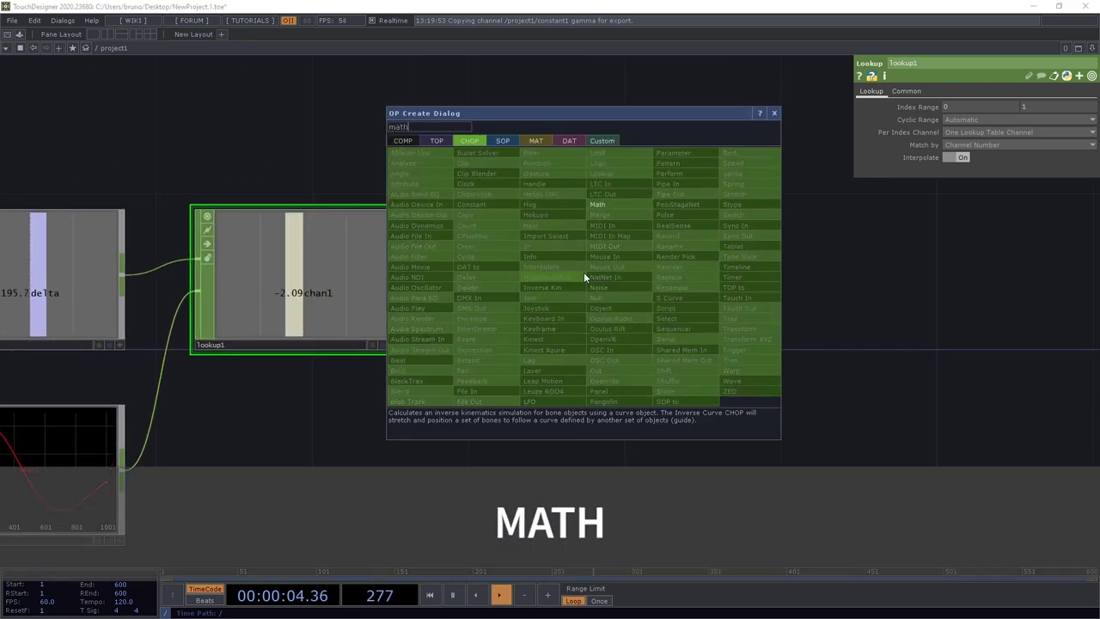
left_click(604, 204)
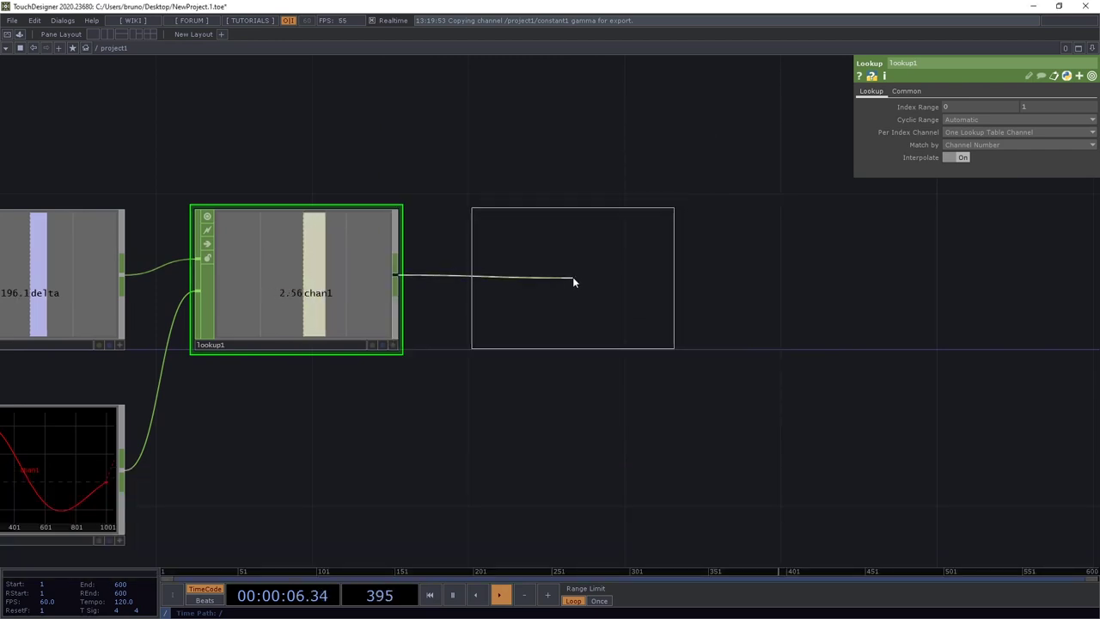
left_click(573, 278)
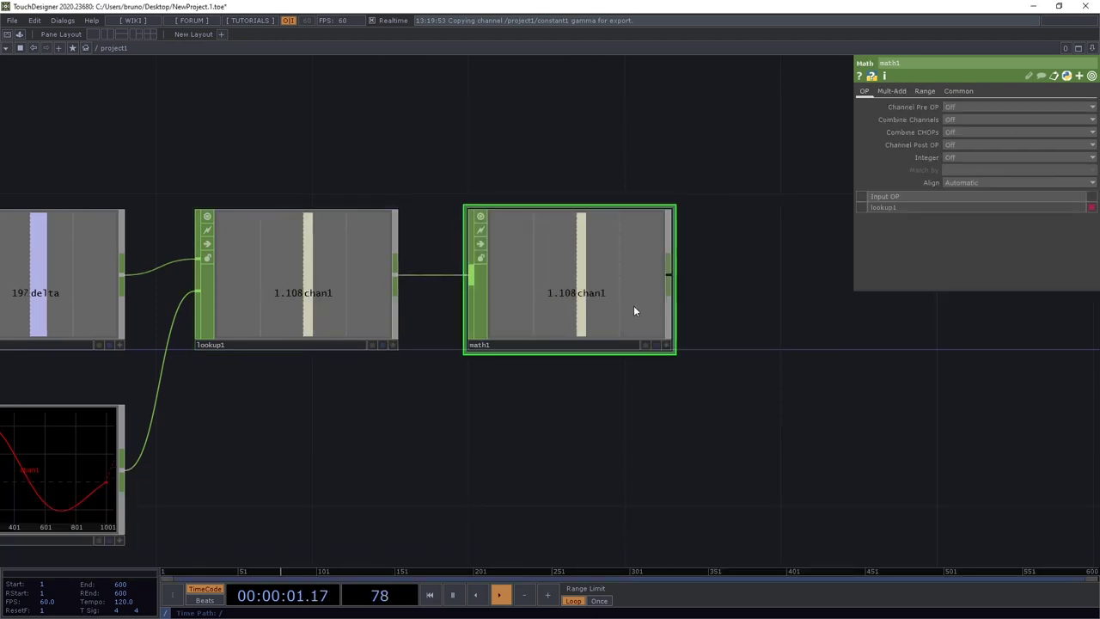
Set math1's From Range to -2 to 4 and To Range to 0 to 5
left_click(924, 91)
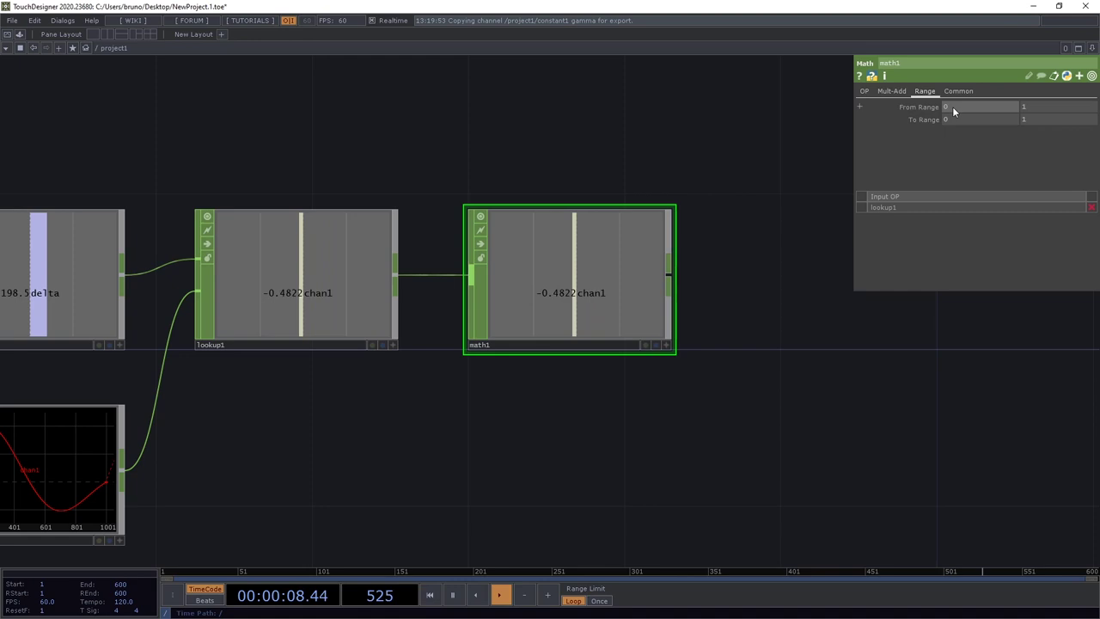
left_click(952, 107)
type("-2")
key("Tab")
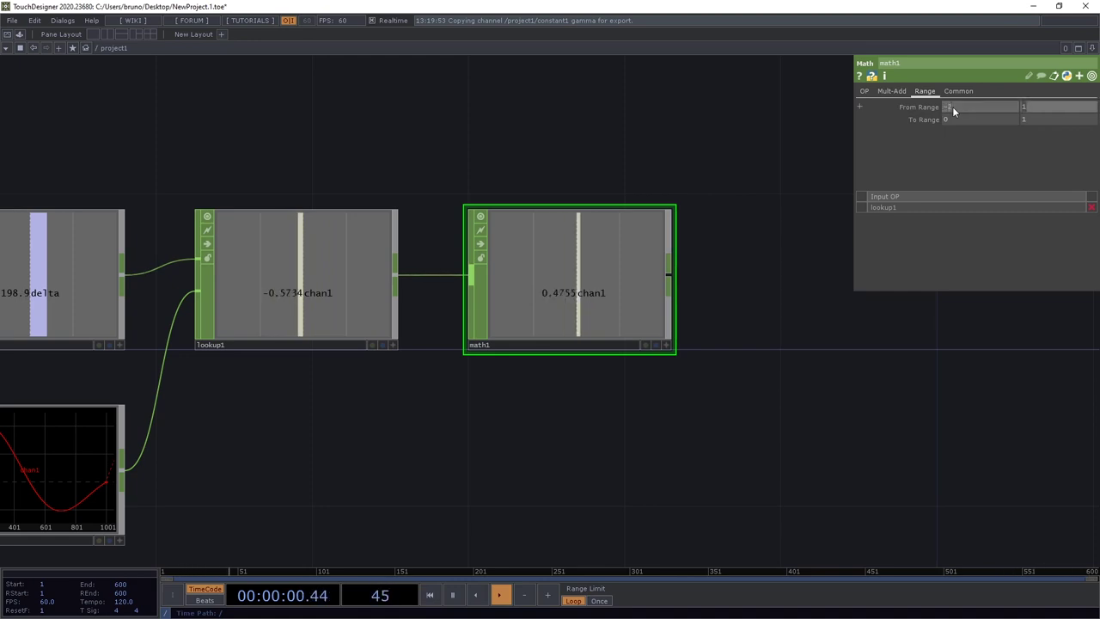
type("4")
key("Return")
type("5")
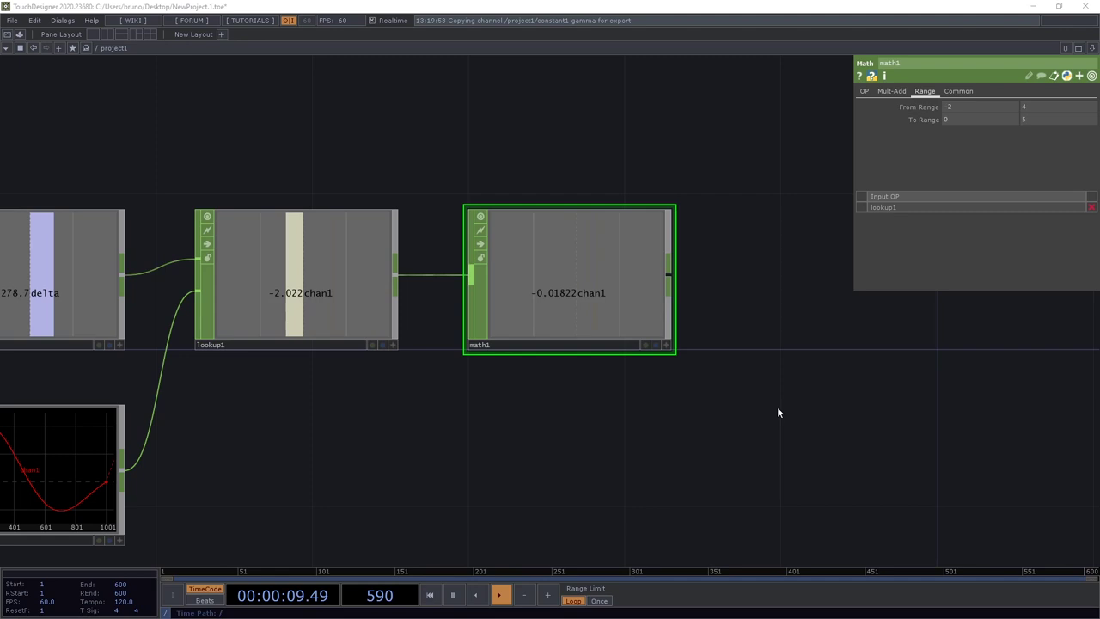
Place an Audio File In CHOP, audiofilein1, below lfo1
scroll(549, 412, "down", 5)
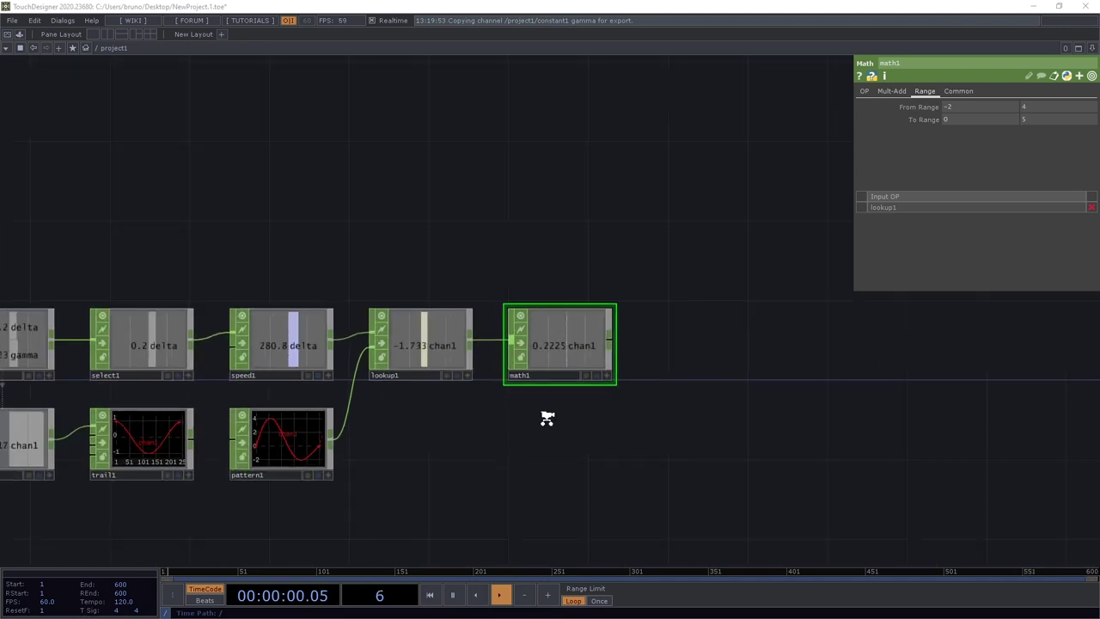
key("h")
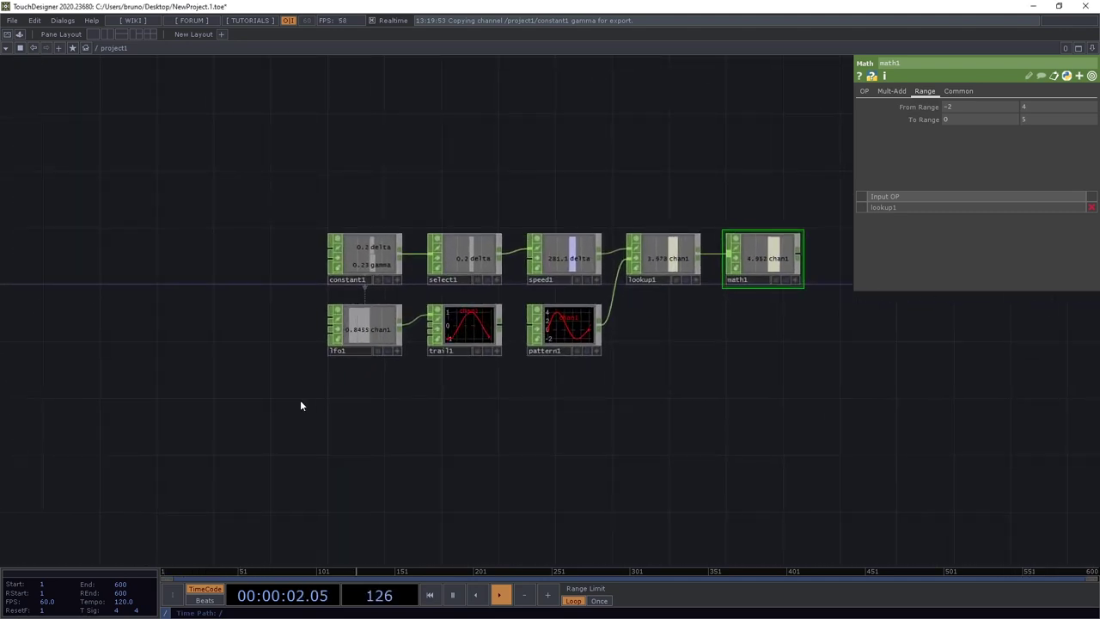
key("Tab")
type("audi")
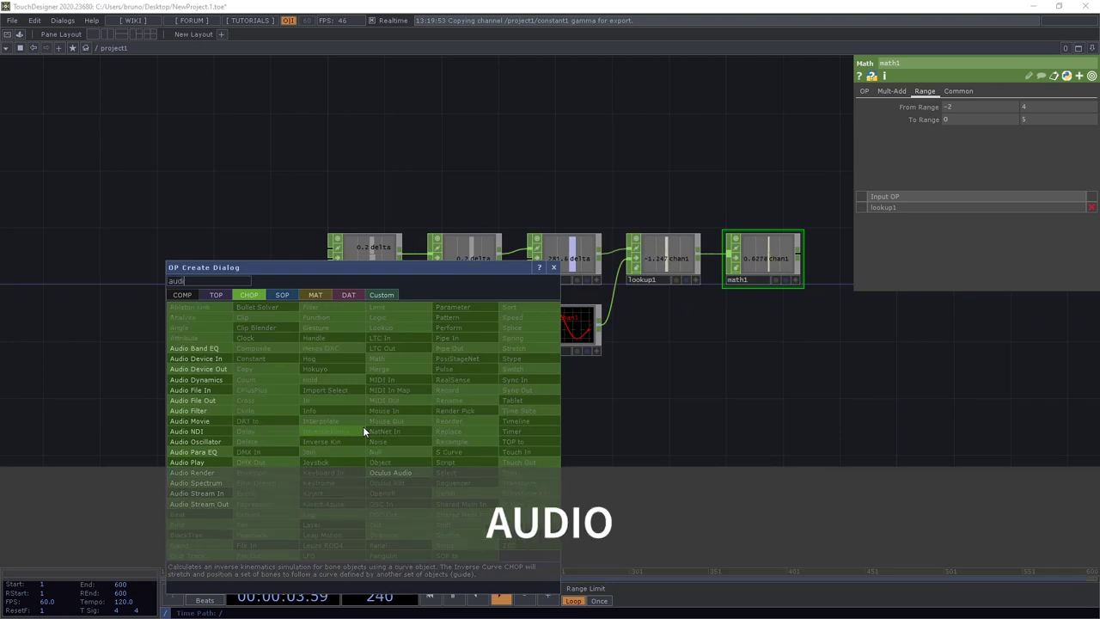
type("o file in")
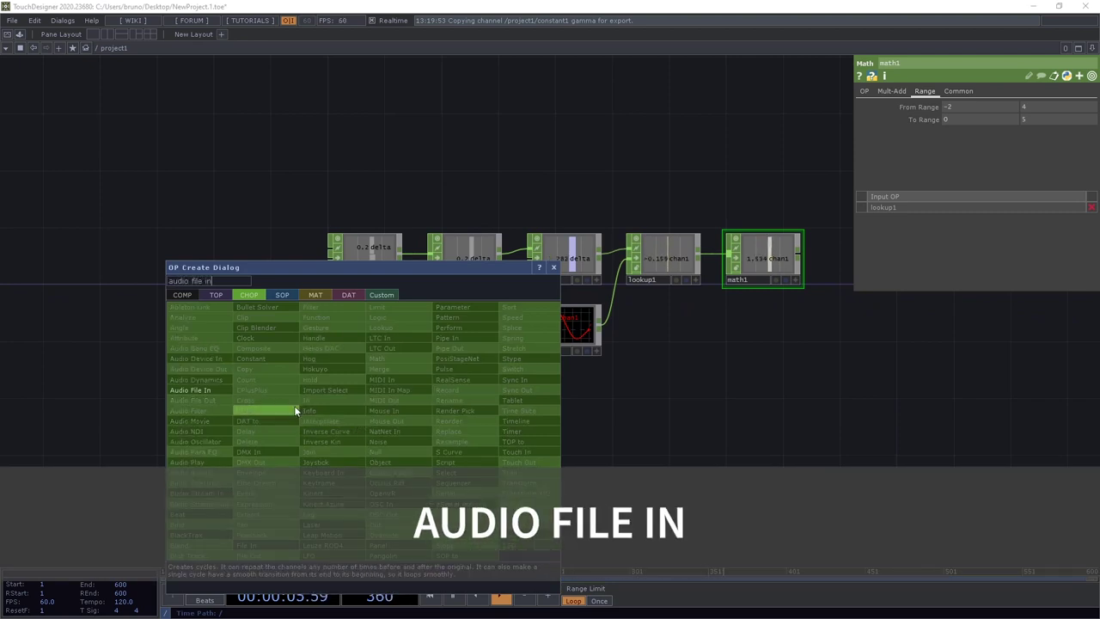
left_click(213, 391)
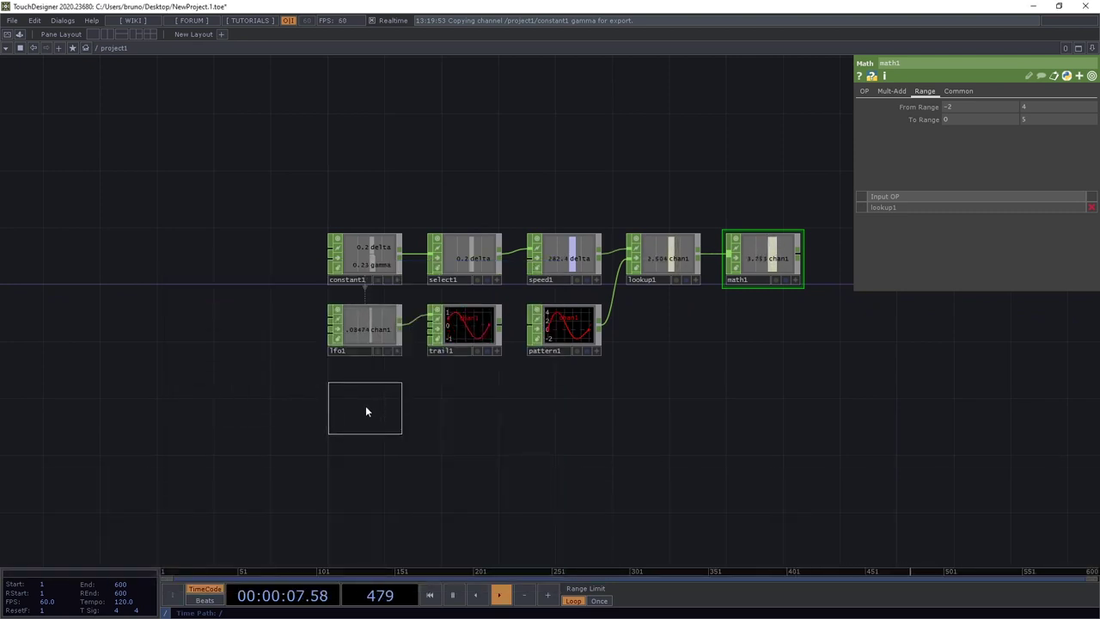
left_click(366, 410)
scroll(440, 413, "up", 10)
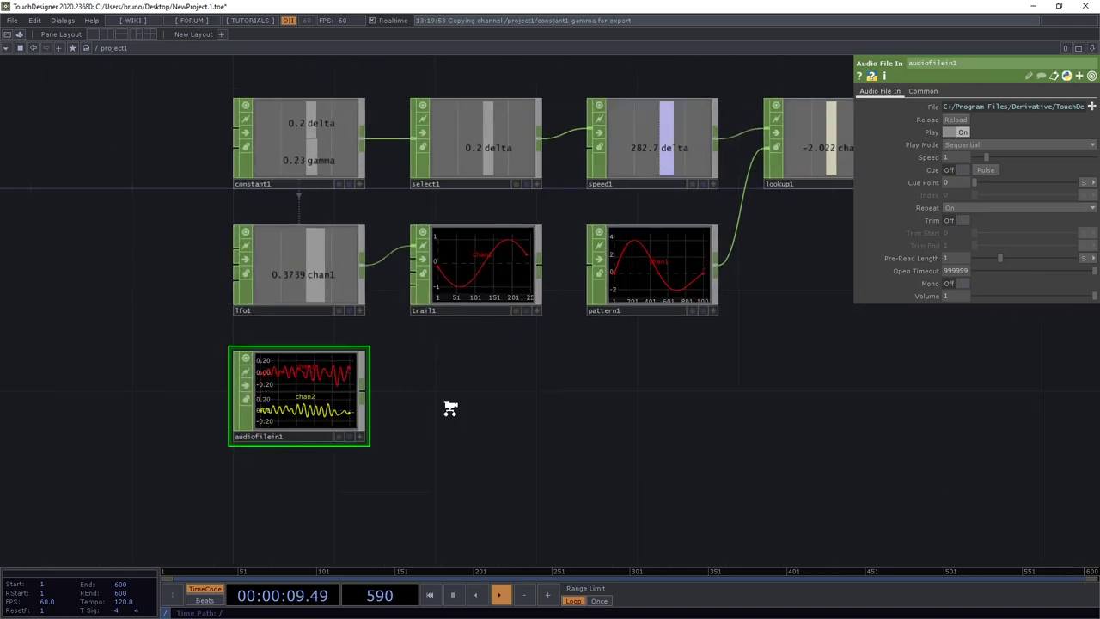
left_click_drag(522, 377, 556, 375)
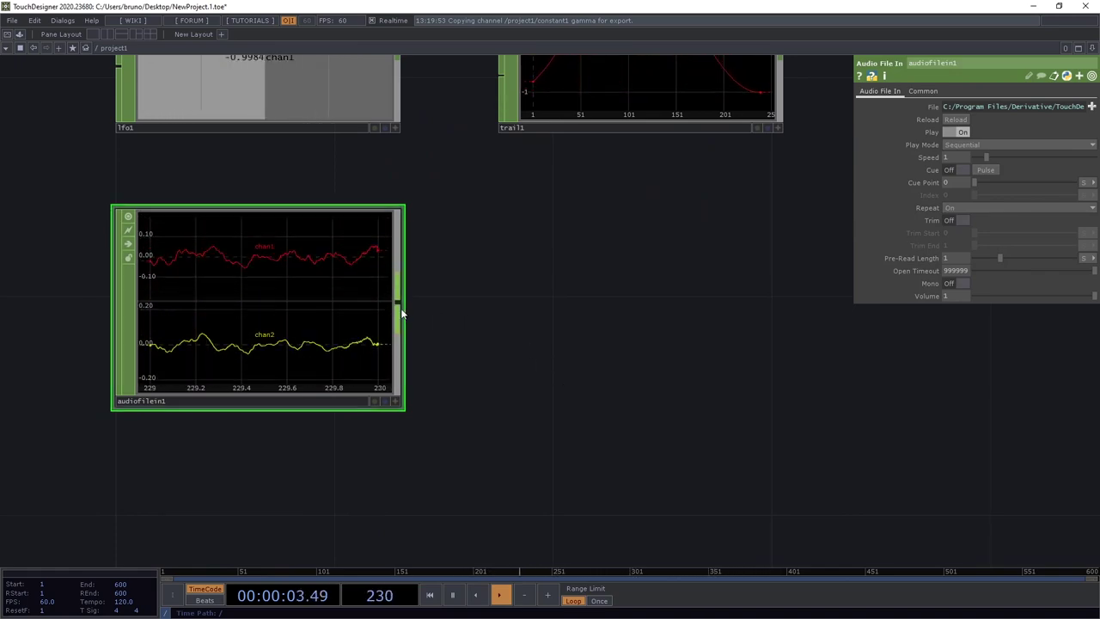
Add a Math CHOP, math2, wired from audiofilein1's output
left_click_drag(401, 314, 529, 298)
type("math")
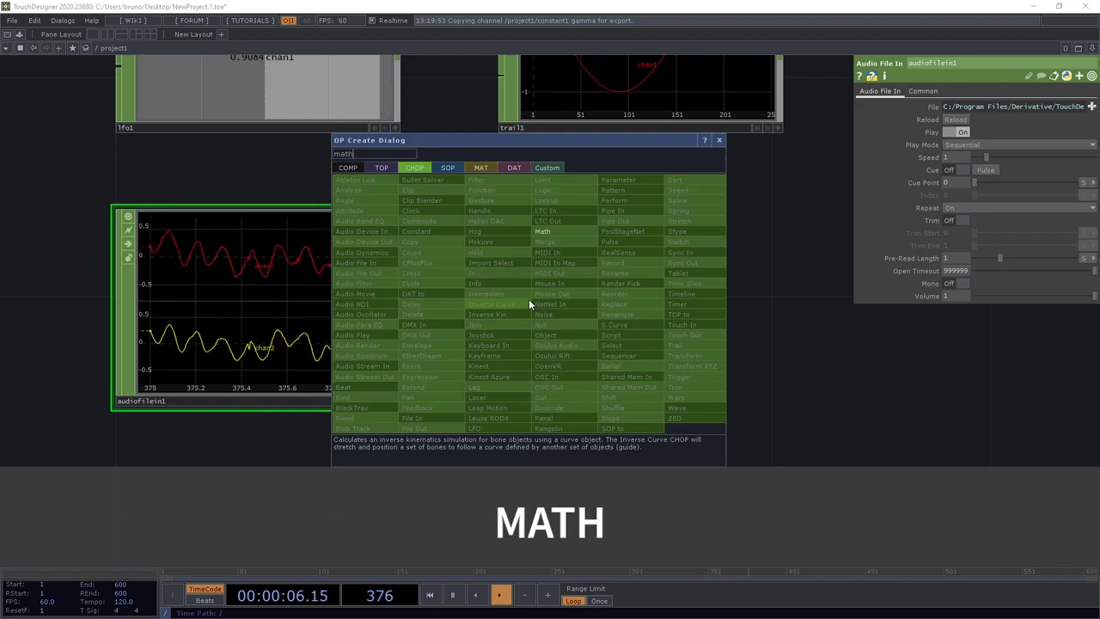
left_click(552, 229)
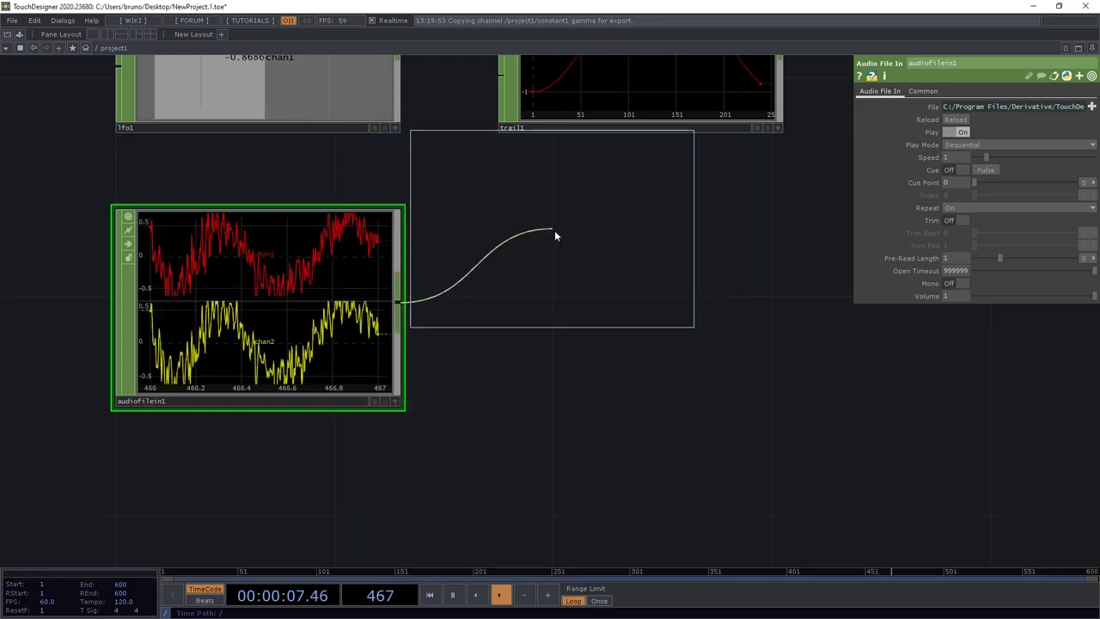
left_click(646, 306)
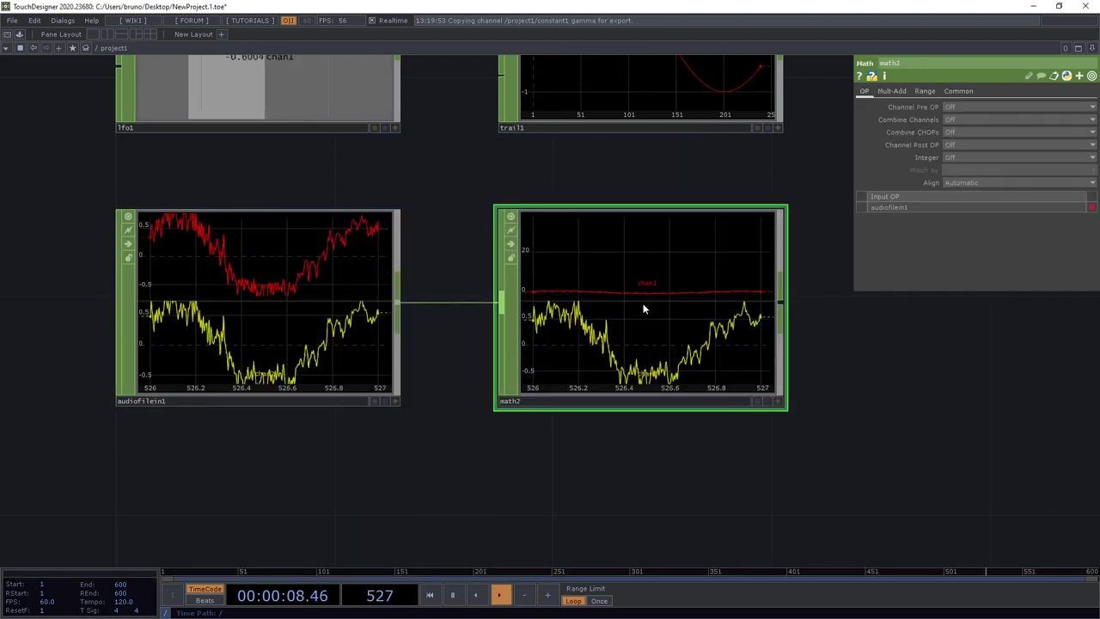
Set math2's Combine Channels to Average, merging chan1 and chan2 into one
left_click(962, 119)
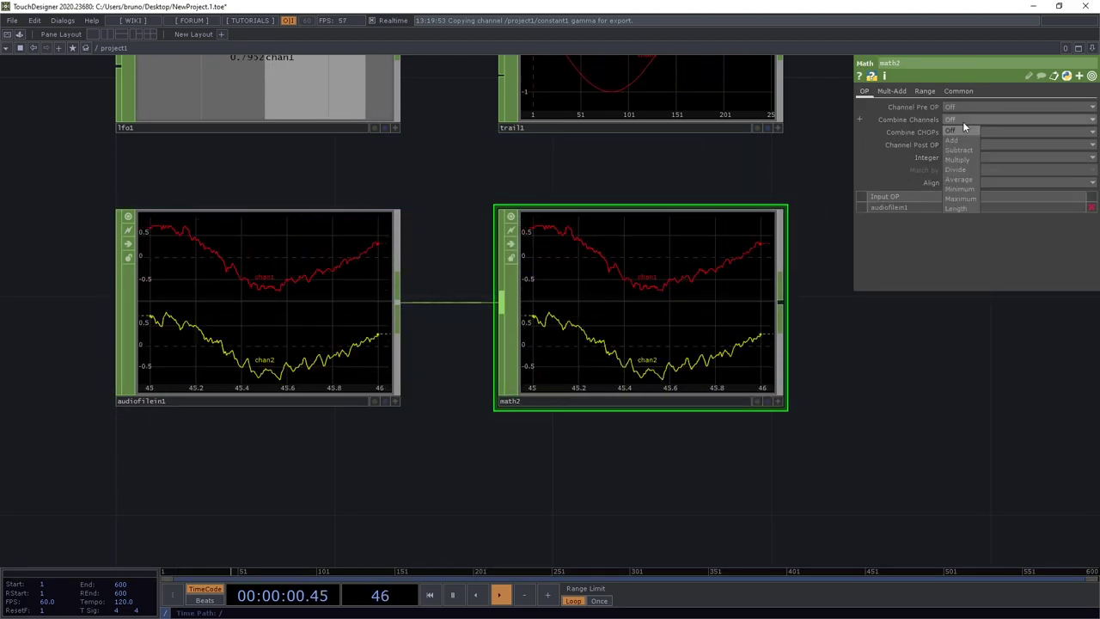
left_click(960, 178)
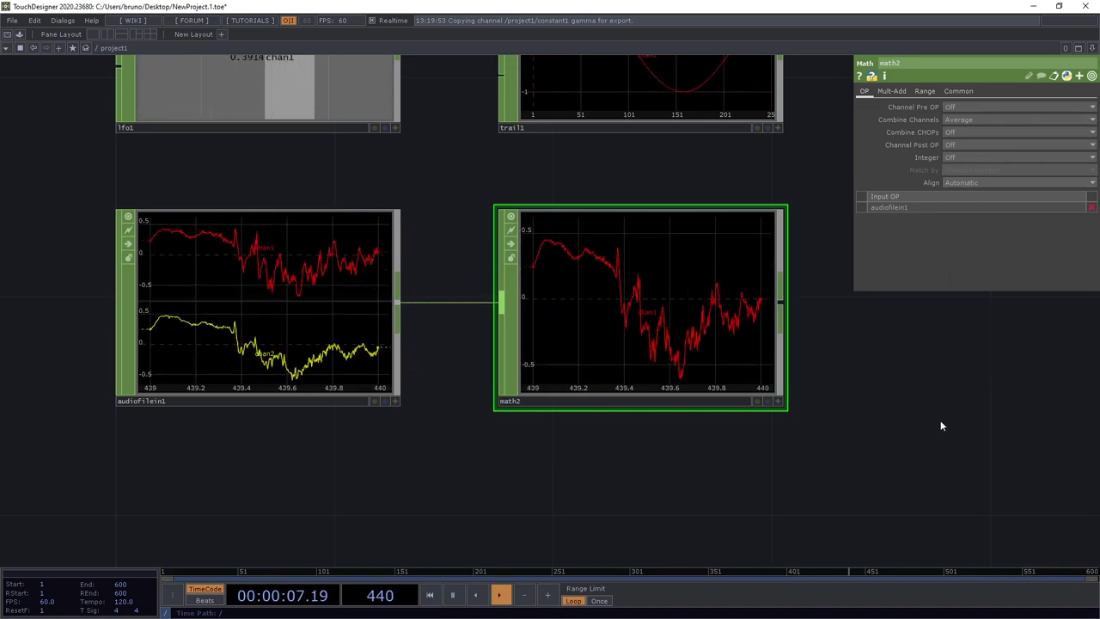
left_click_drag(838, 454, 460, 469)
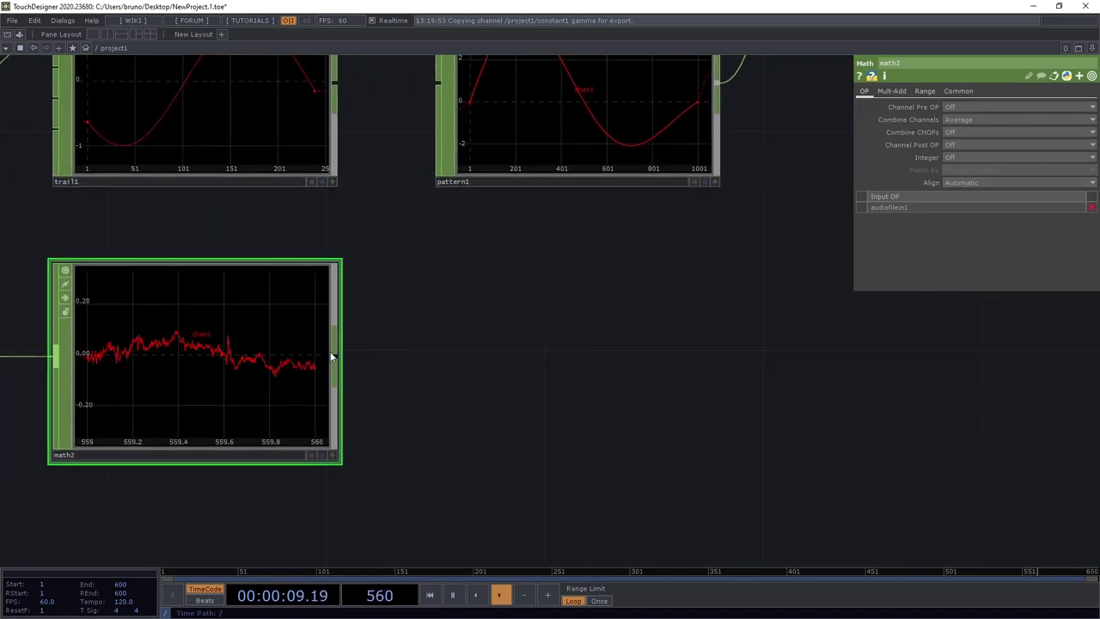
left_click(334, 354)
left_click(461, 361)
type("audio spe")
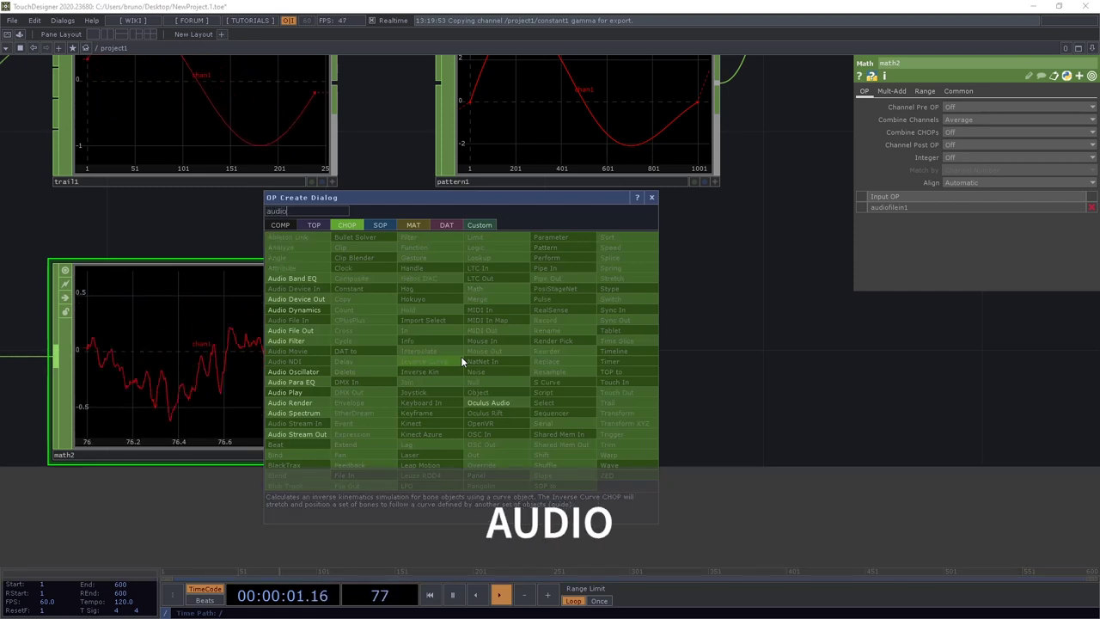
left_click(304, 413)
left_click(574, 366)
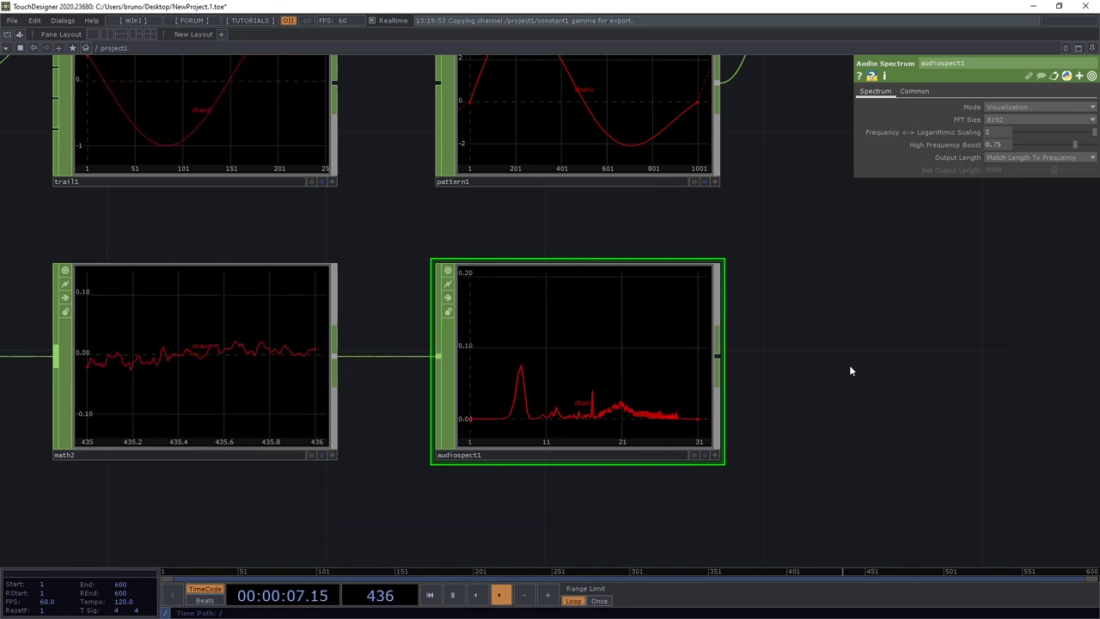
left_click_drag(917, 373, 584, 346)
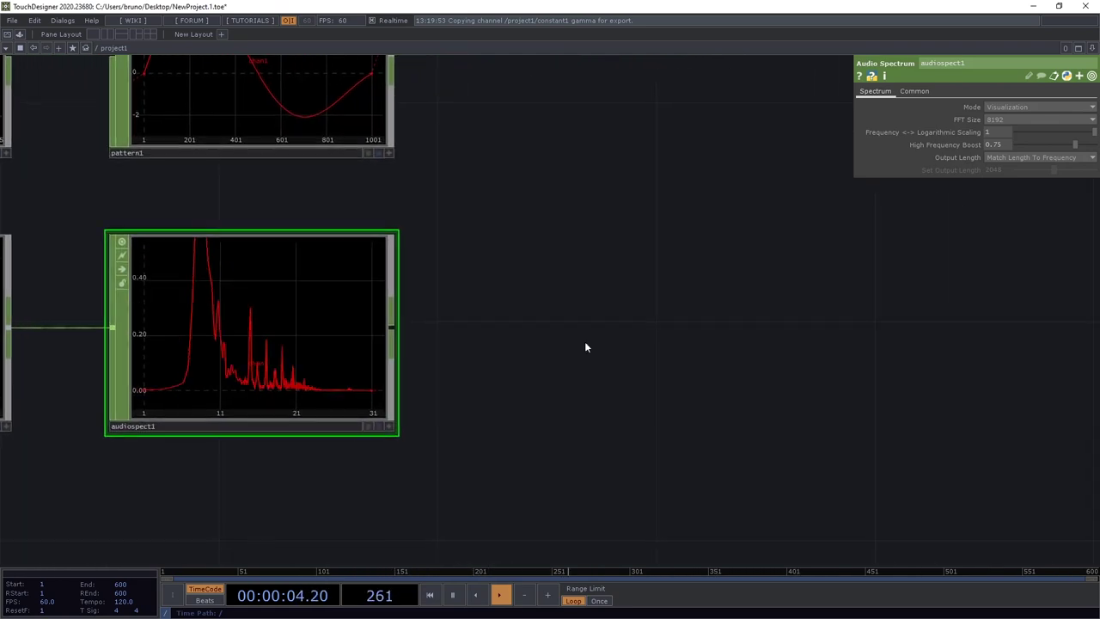
Wire an Analyze CHOP, analyze1, to the right of audiospect1
left_click(389, 326)
left_click(491, 326)
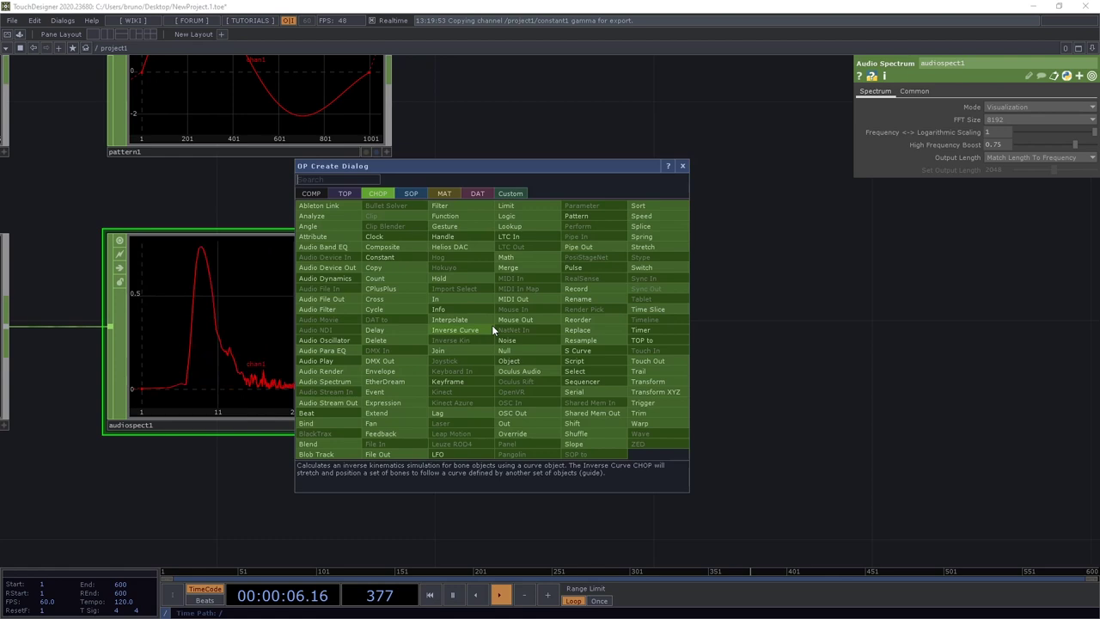
type("analy")
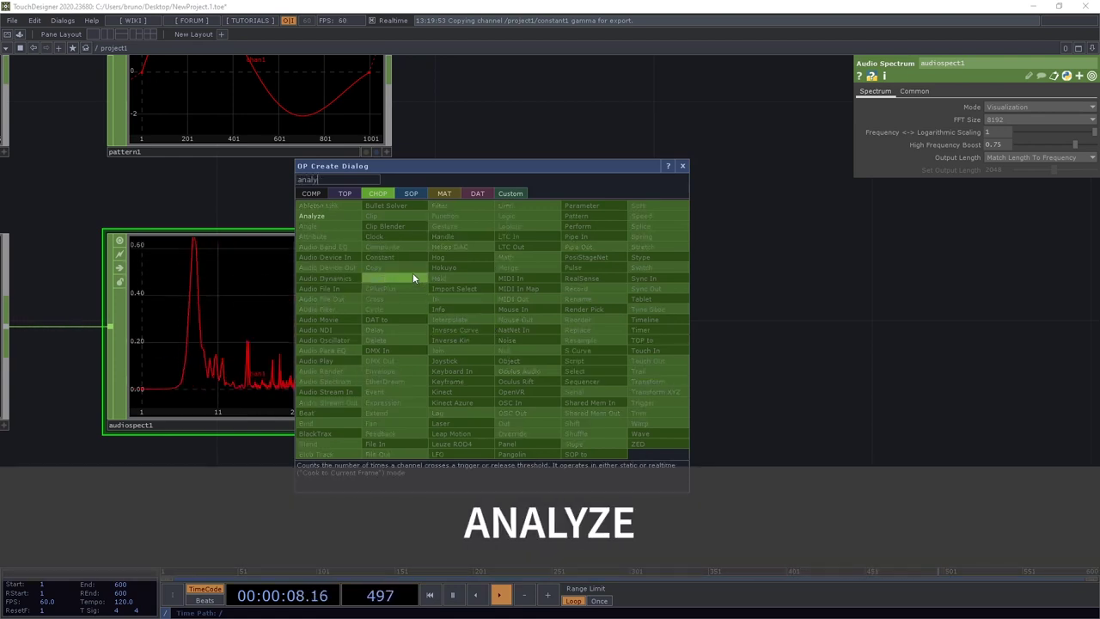
left_click(322, 216)
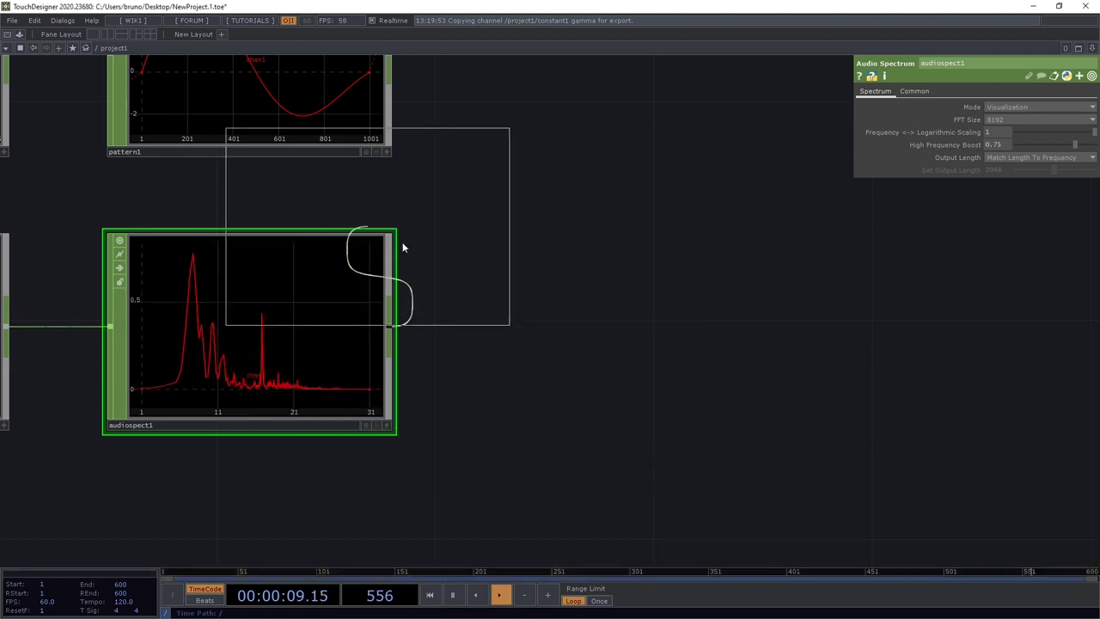
left_click(639, 329)
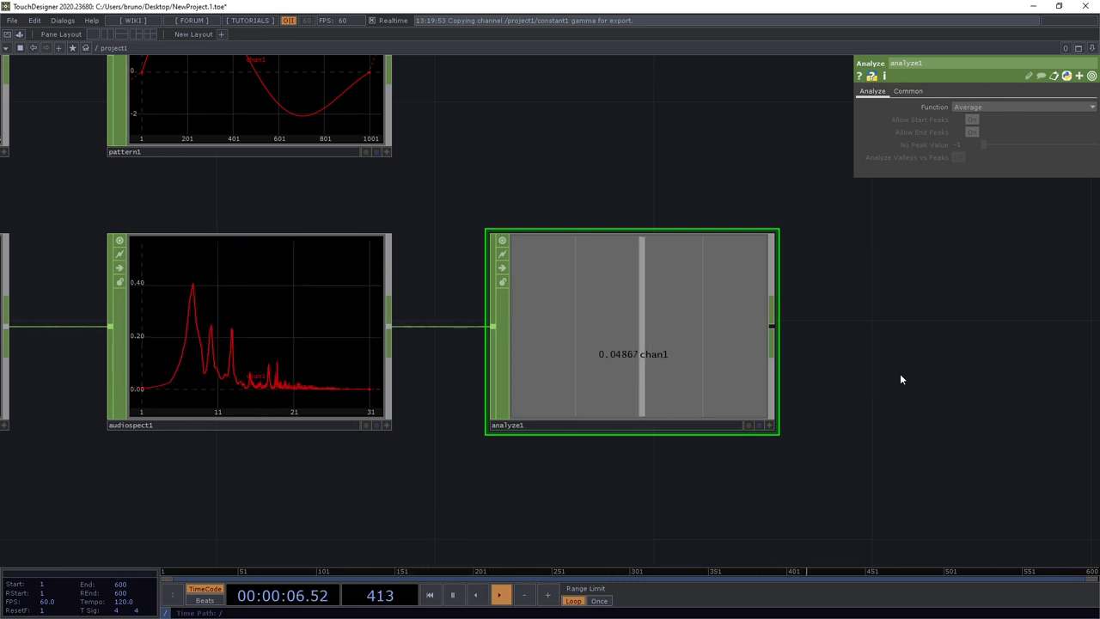
scroll(900, 379, "down", 5)
left_click_drag(716, 473, 584, 455)
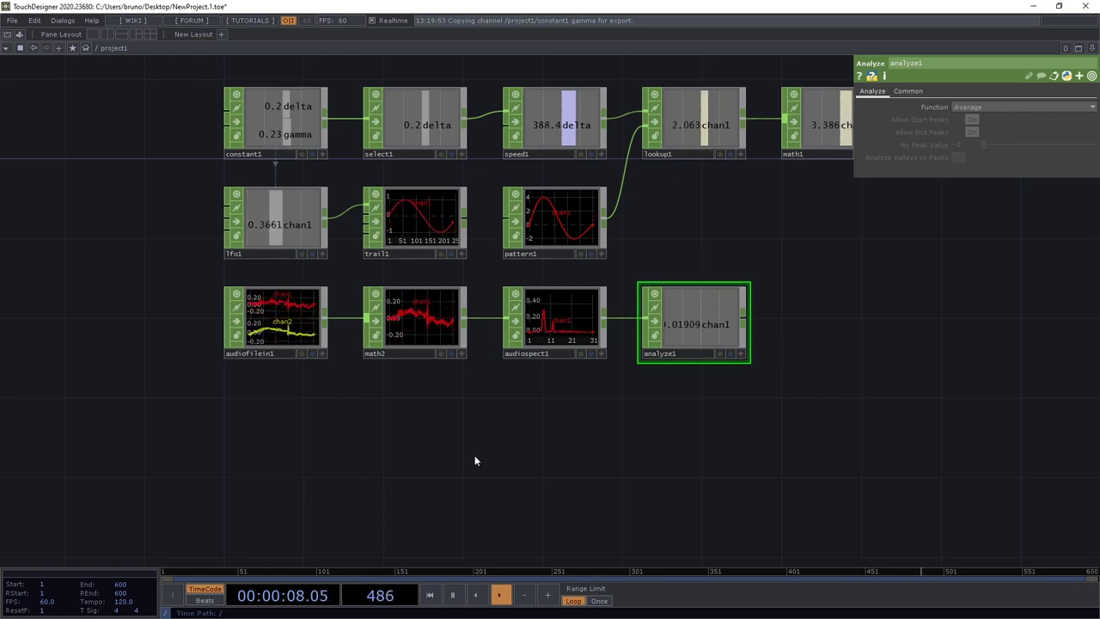
Turn on math2's Bypass flag so audiospect1 and analyze1 carry chan1 and chan2 again
middle_click_drag(474, 460, 511, 494)
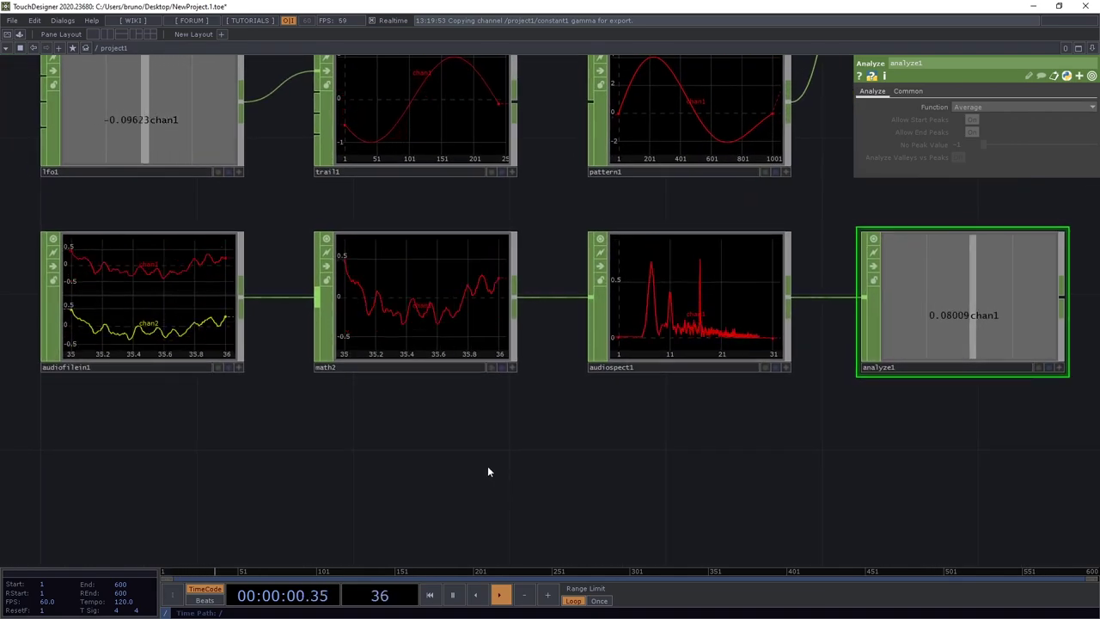
left_click(325, 265)
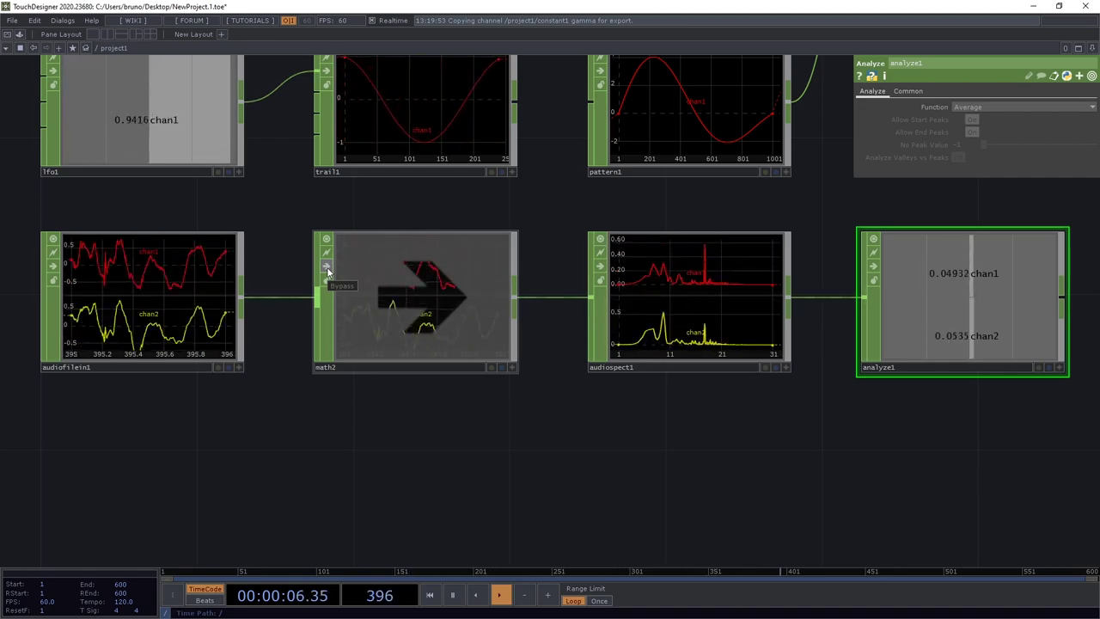
scroll(561, 359, "down", 5)
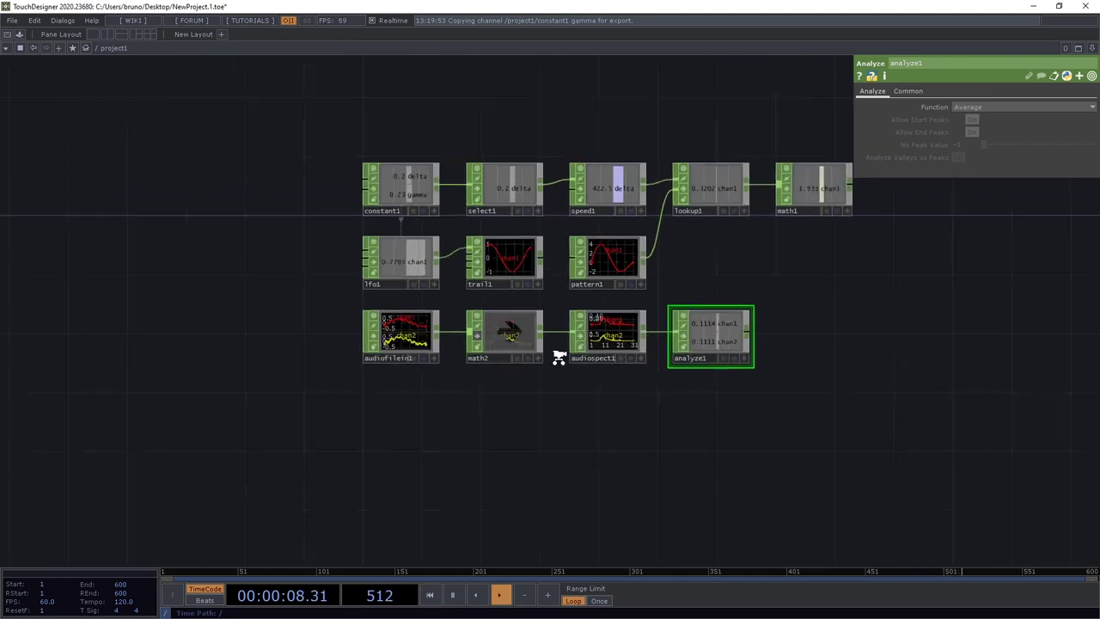
scroll(559, 357, "down", 3)
left_click_drag(571, 378, 274, 414)
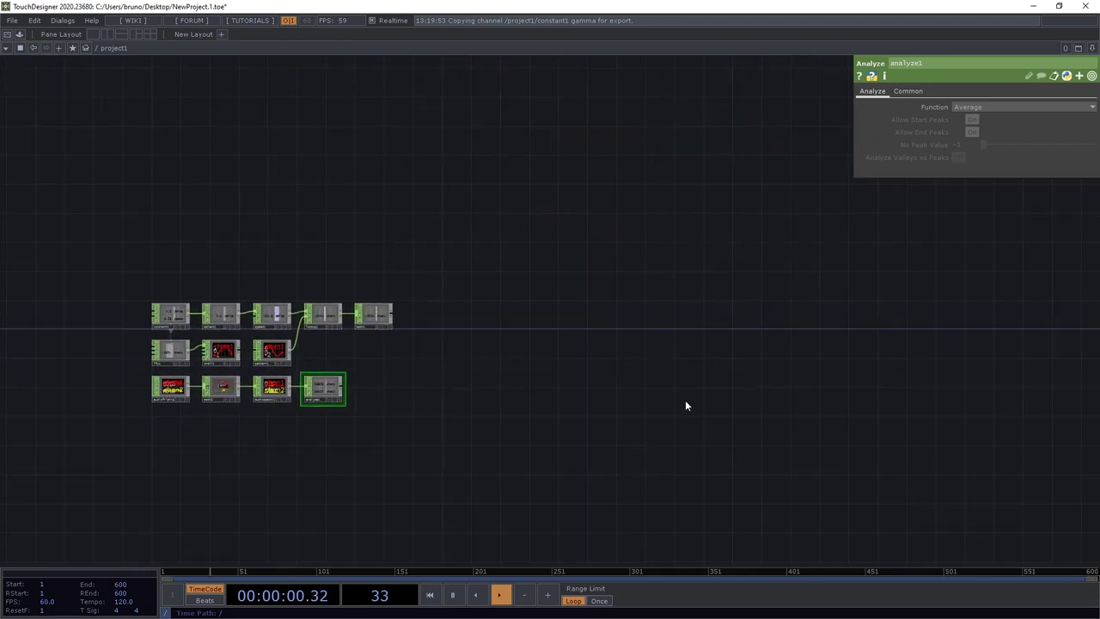
Place a Movie File In TOP, moviefilein1, in empty network space
left_click_drag(685, 405, 420, 380)
key("Tab")
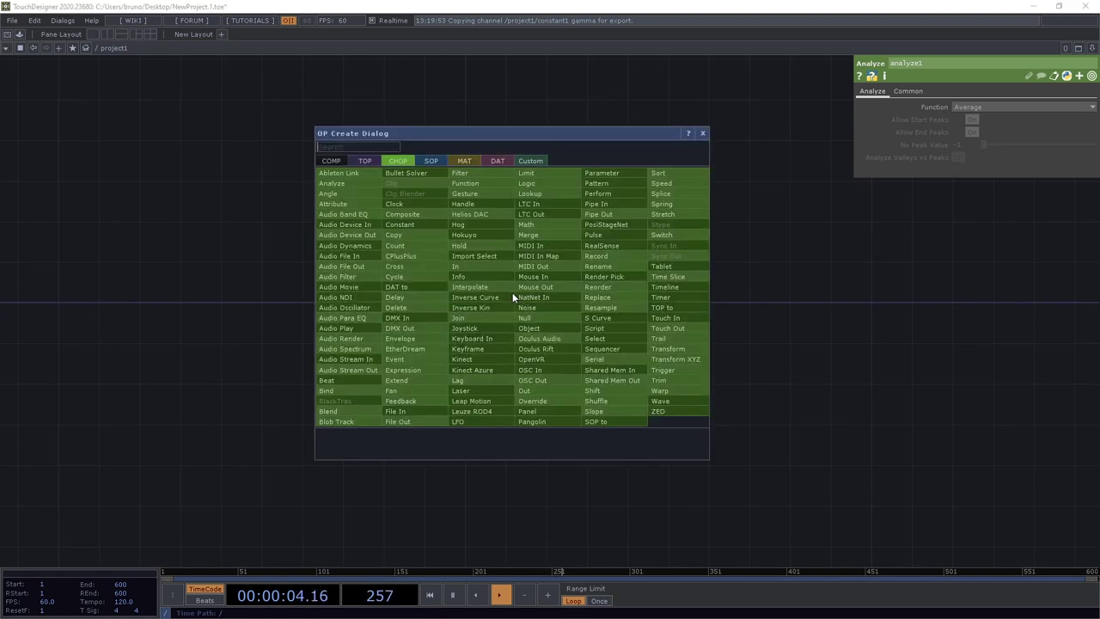
left_click(369, 163)
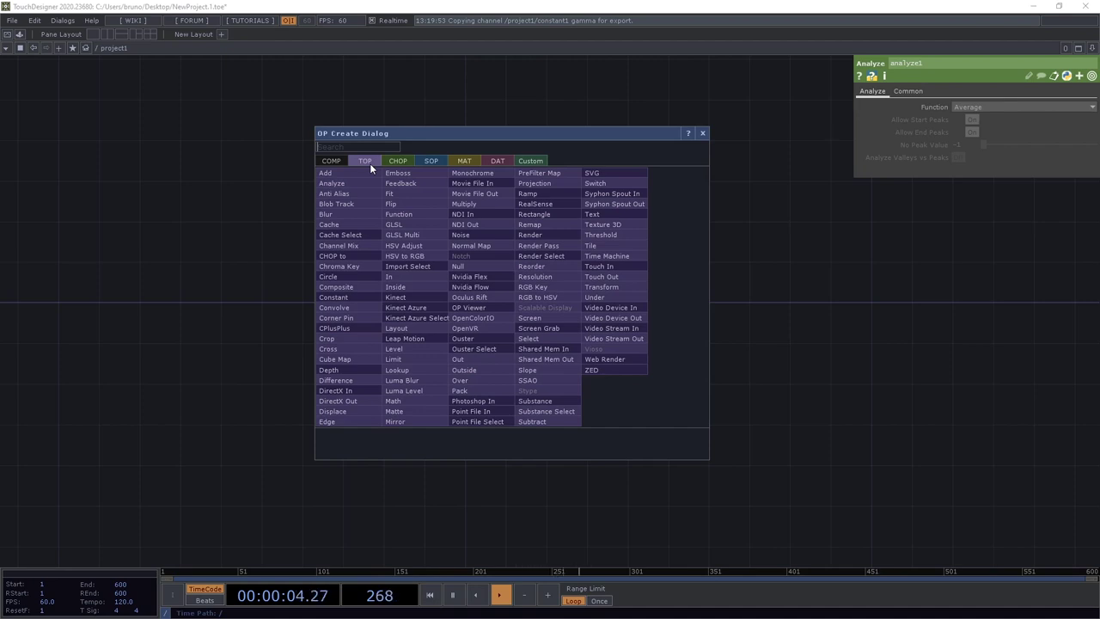
left_click(480, 182)
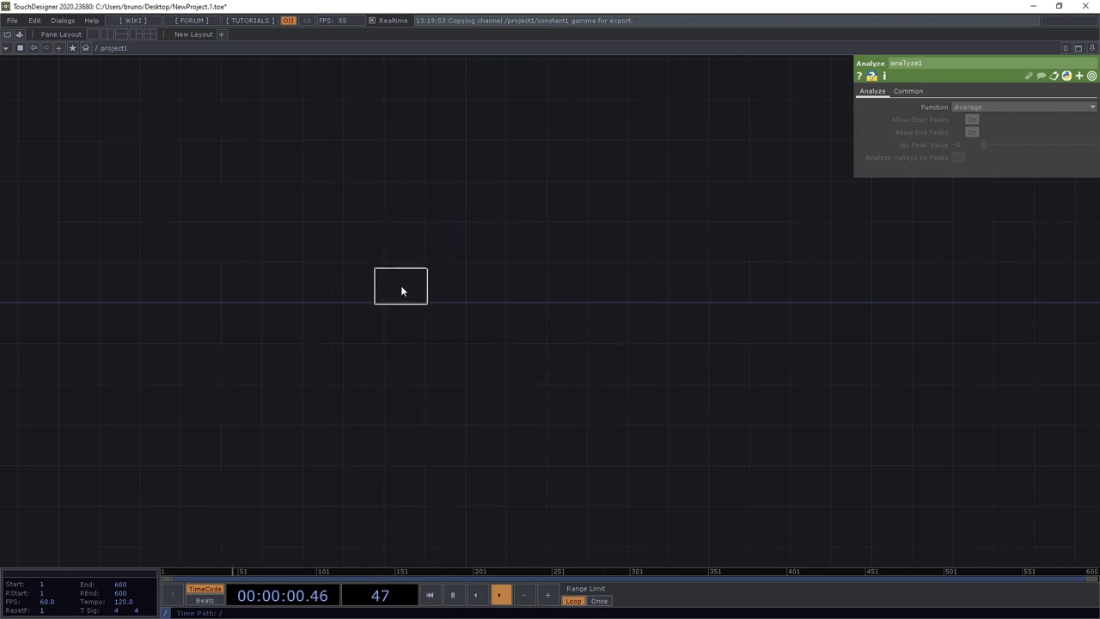
left_click(400, 286)
Load Butterfly6.tif into moviefilein1, replacing the tomato sample
scroll(417, 253, "up", 4)
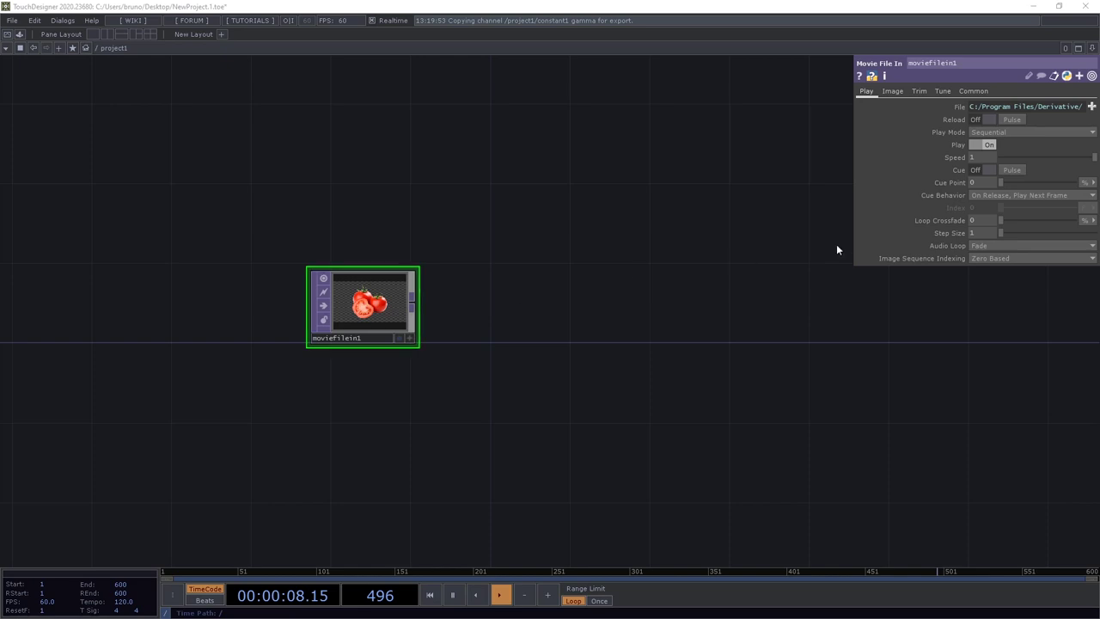
left_click(1091, 106)
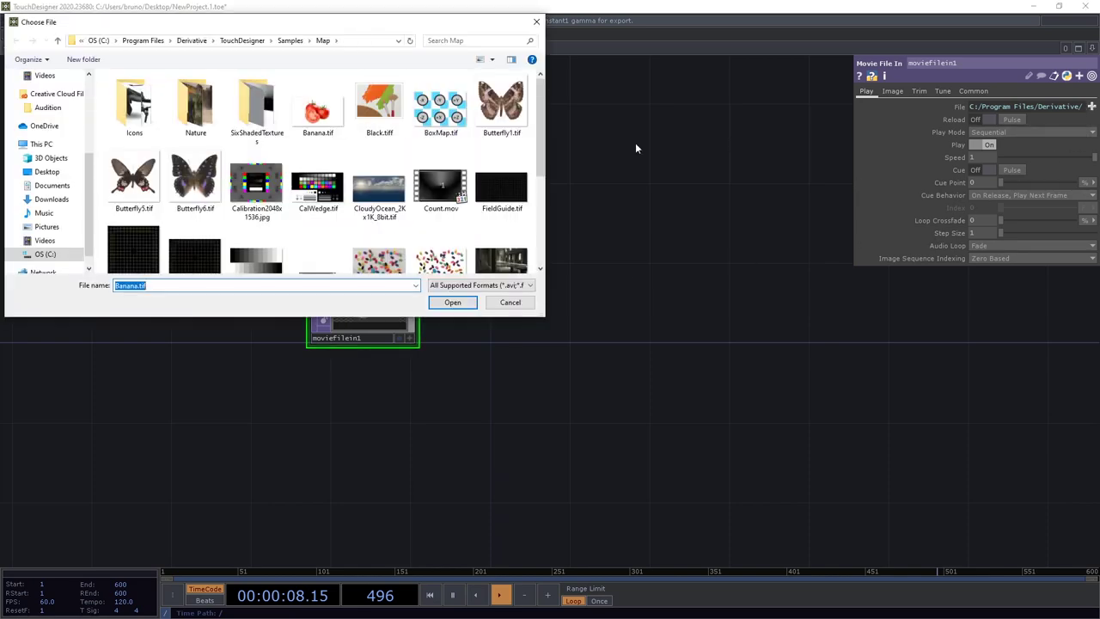
double_click(191, 167)
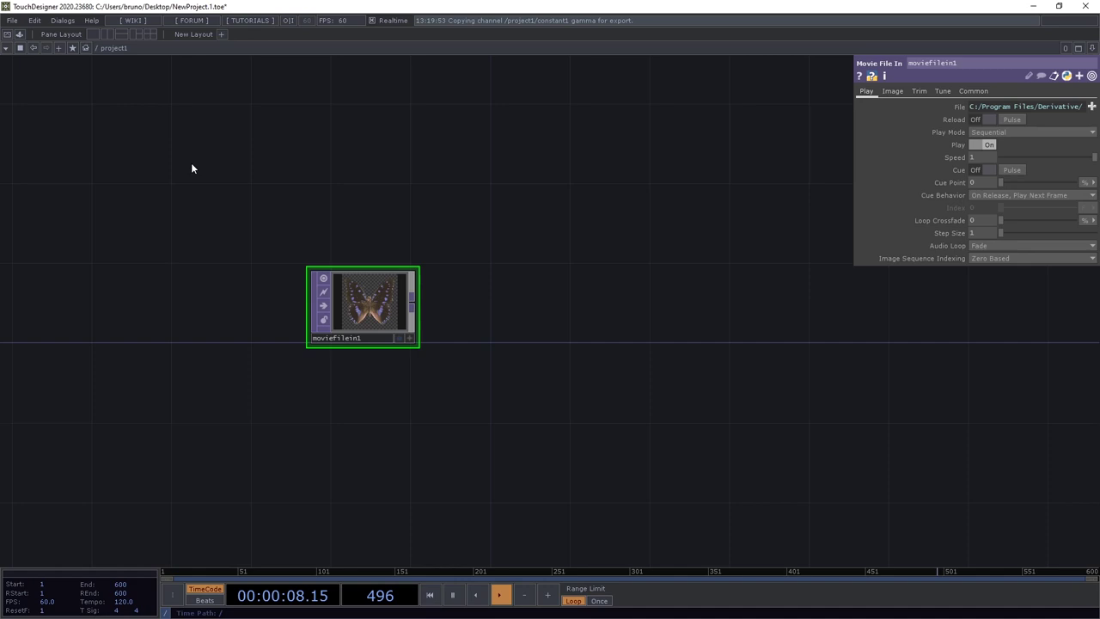
Wire an Edge TOP, edge1, from moviefilein1 and move it further right
left_click_drag(412, 301, 475, 305)
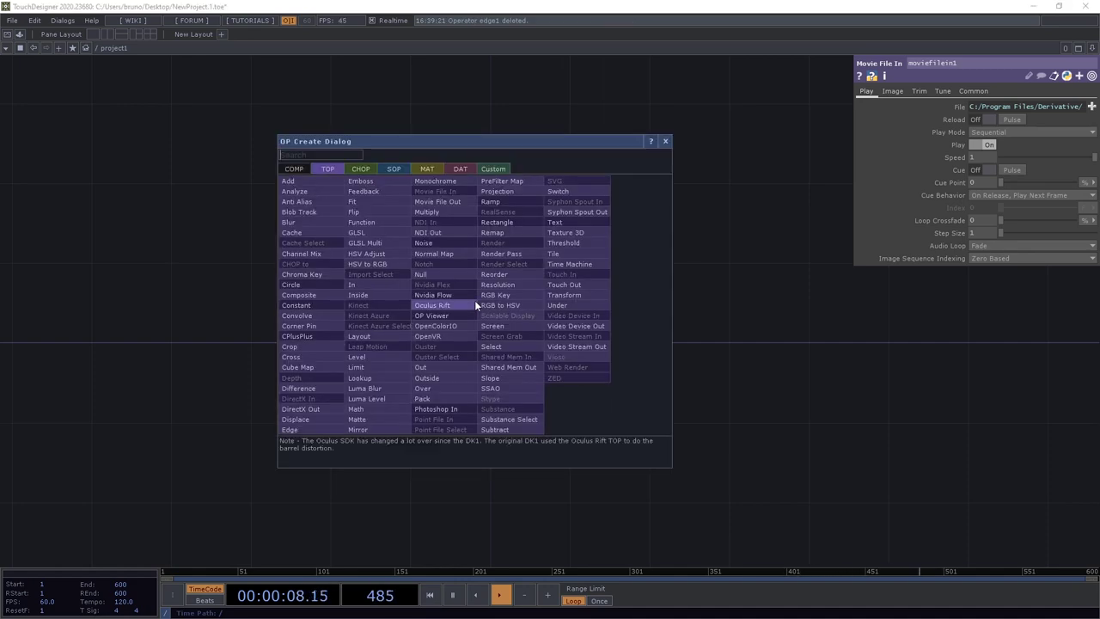
type("edge")
key("Return")
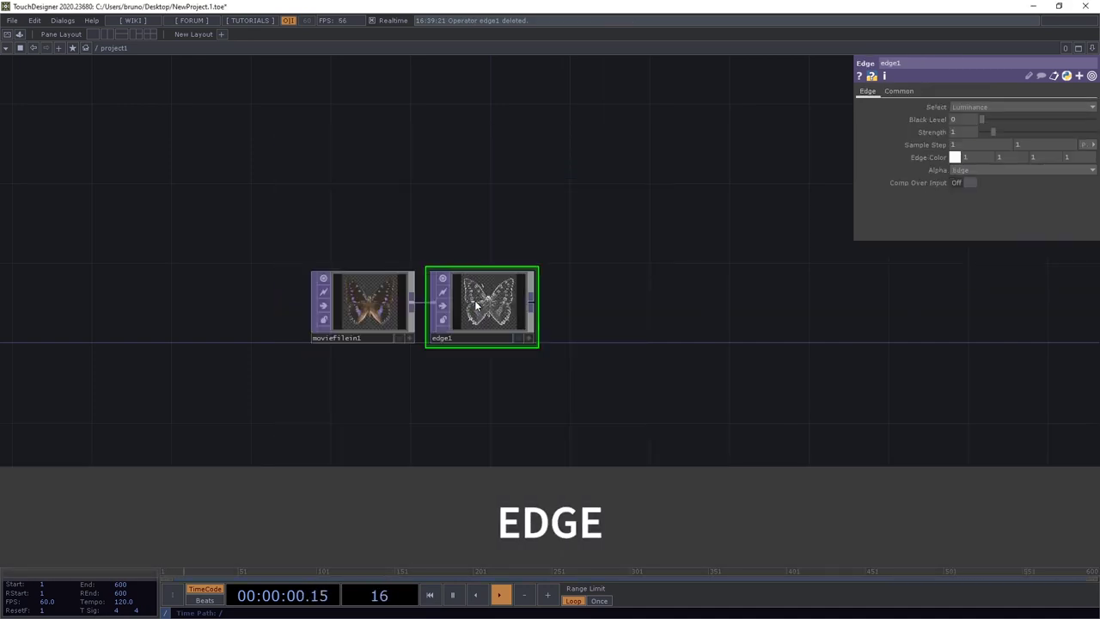
scroll(534, 242, "up", 5)
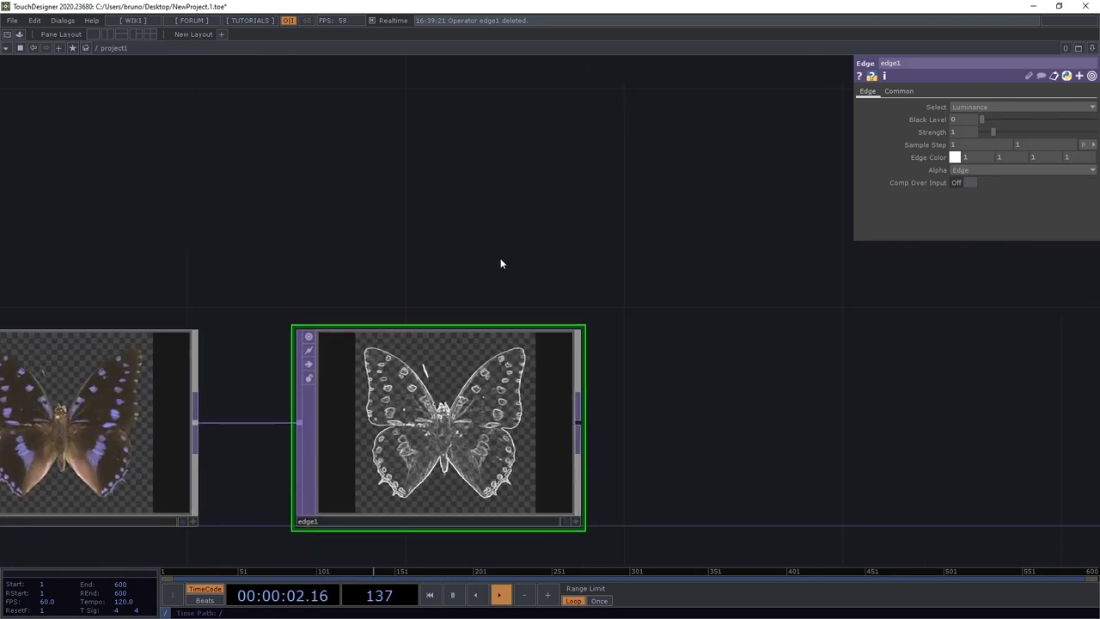
left_click_drag(500, 258, 546, 149)
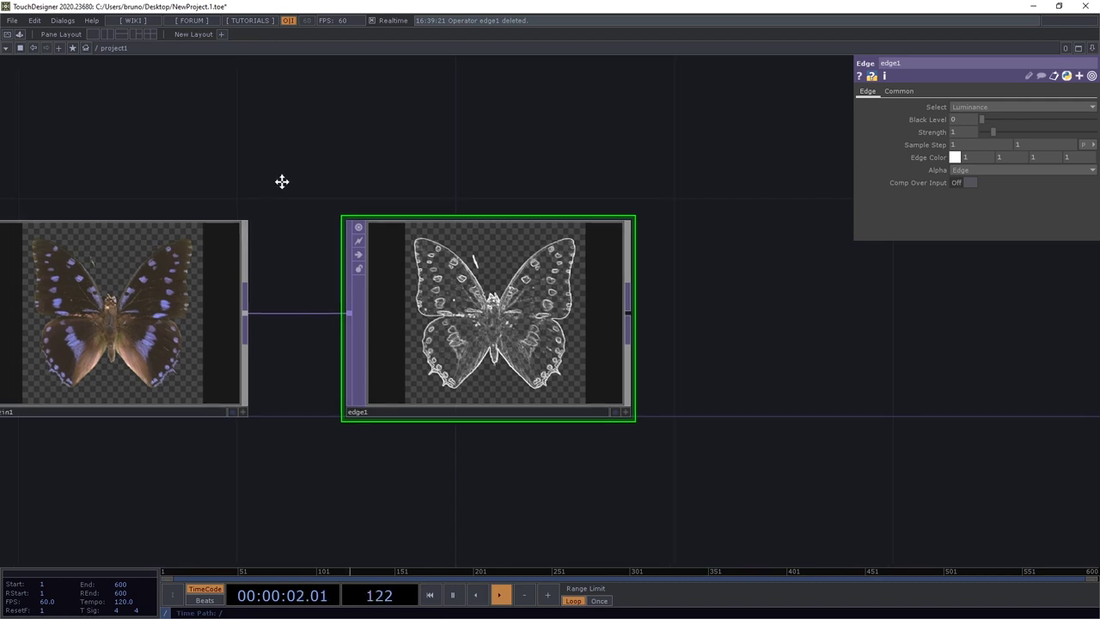
left_click_drag(283, 179, 473, 152)
scroll(473, 156, "down", 4)
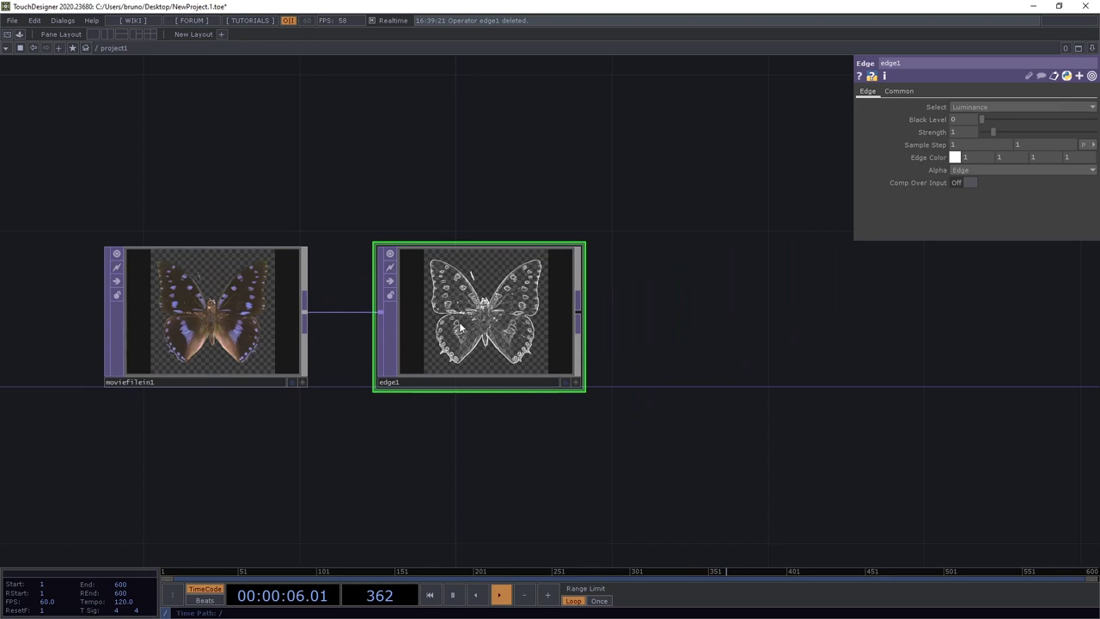
left_click_drag(461, 325, 736, 325)
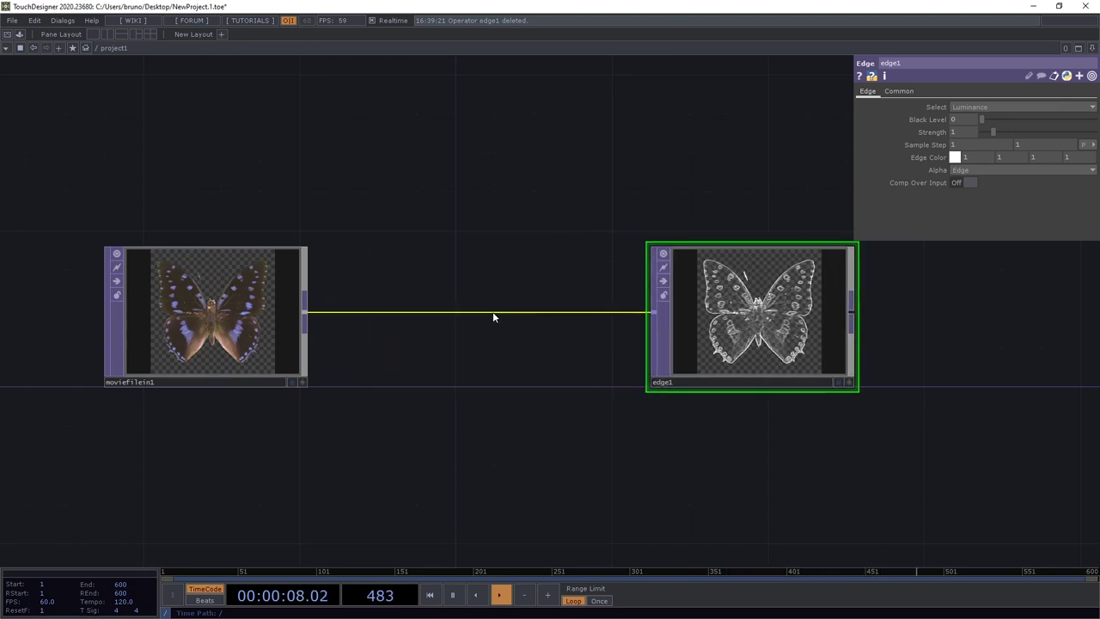
Insert an RGB Key TOP, rgbkey1, on the wire between moviefilein1 and edge1
right_click(492, 311)
left_click(504, 304)
type("rgb key")
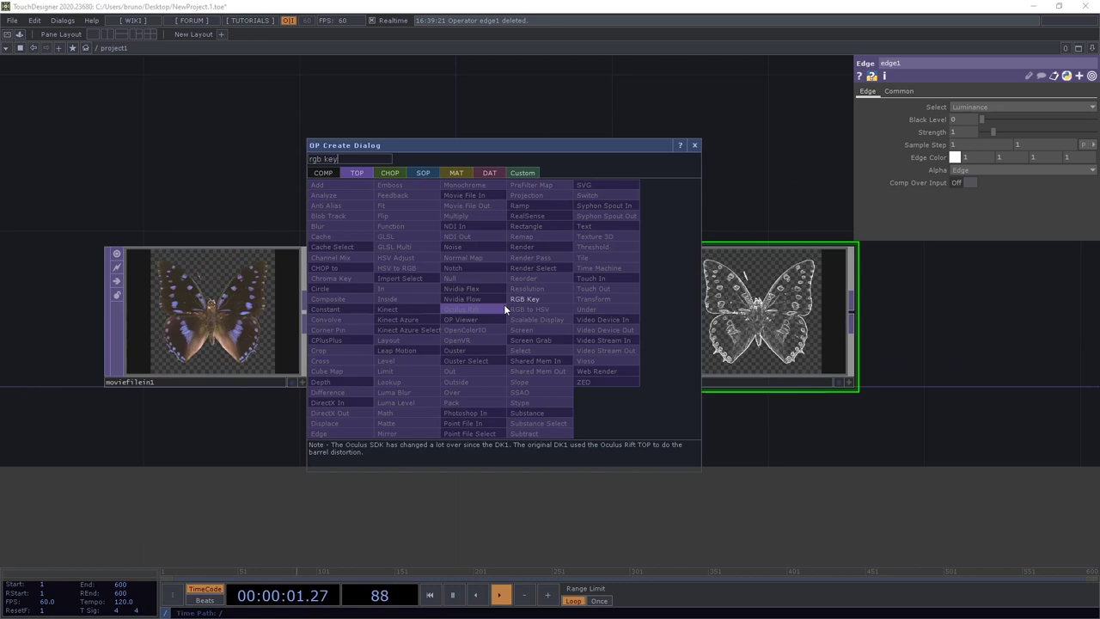
key("Return")
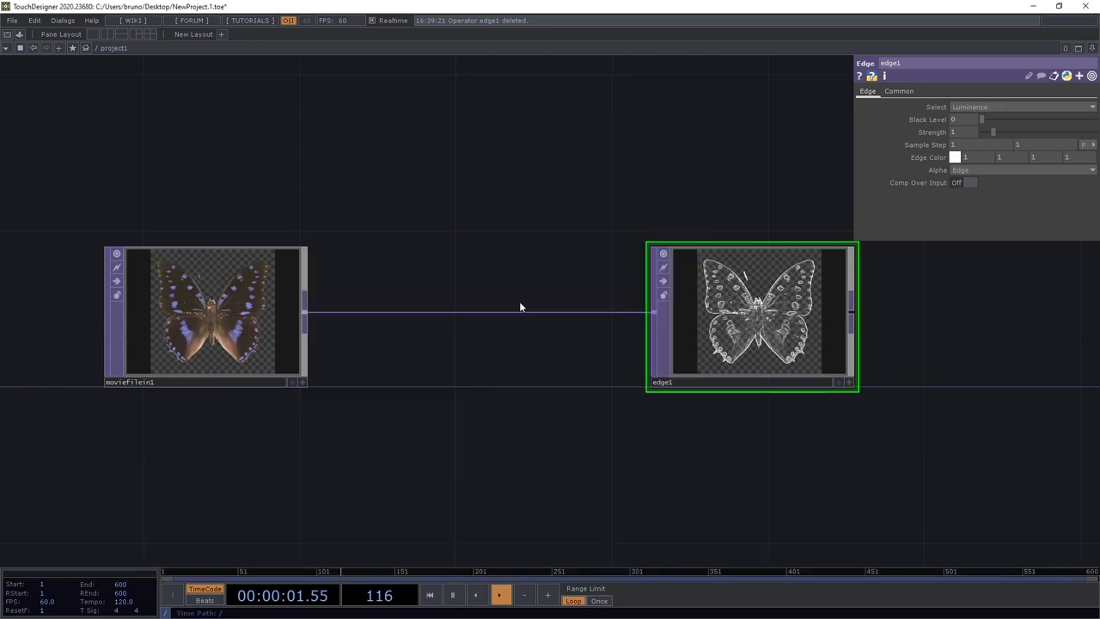
left_click(480, 316)
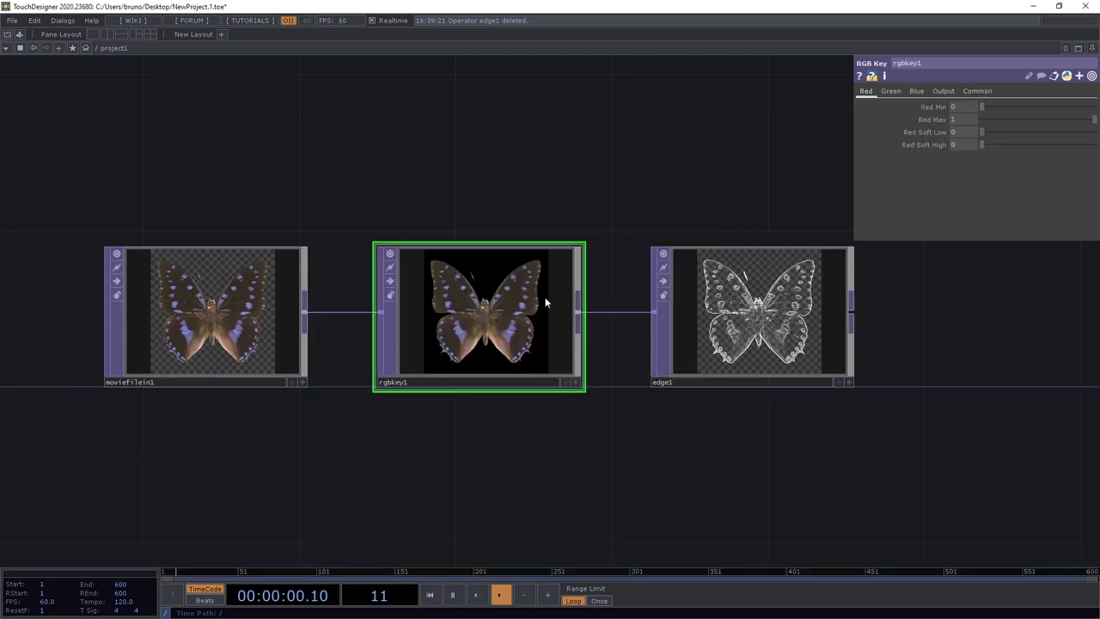
Set rgbkey1's Blue Min to 0.457 and Red Max to 0.599
left_click(917, 92)
left_click_drag(982, 107, 1034, 107)
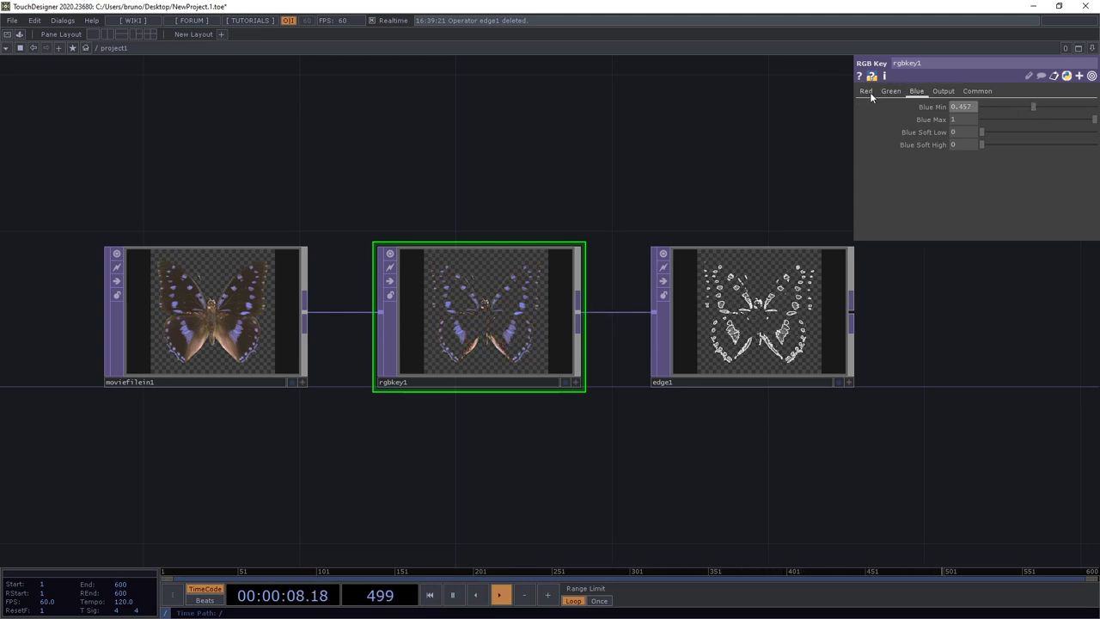
left_click(866, 91)
left_click_drag(1094, 121, 1050, 120)
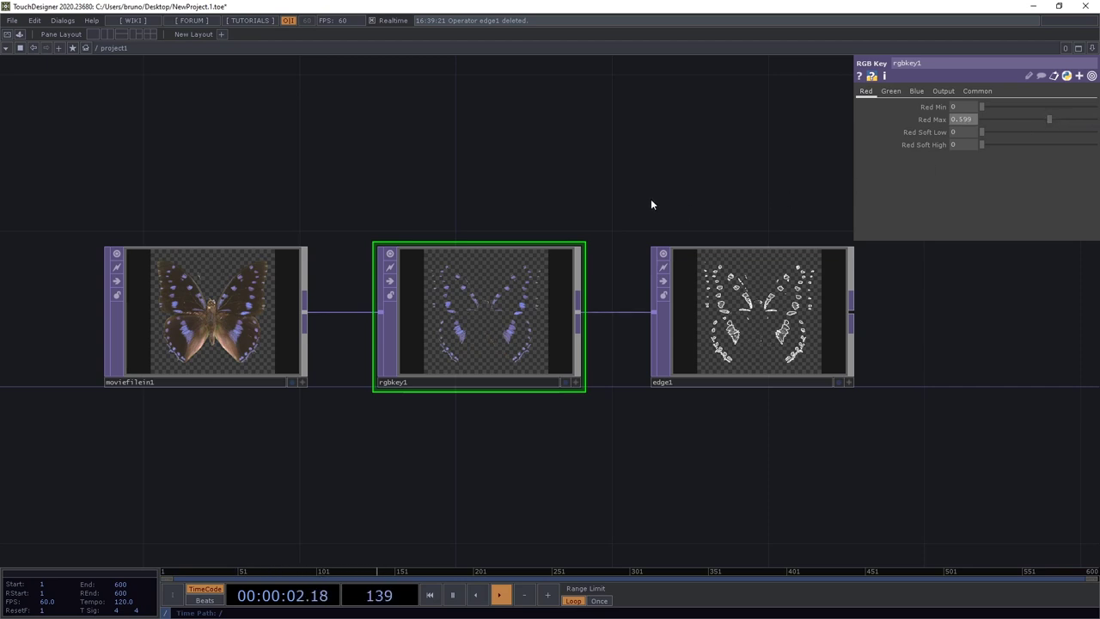
scroll(650, 198, "down", 3)
left_click_drag(586, 219, 459, 252)
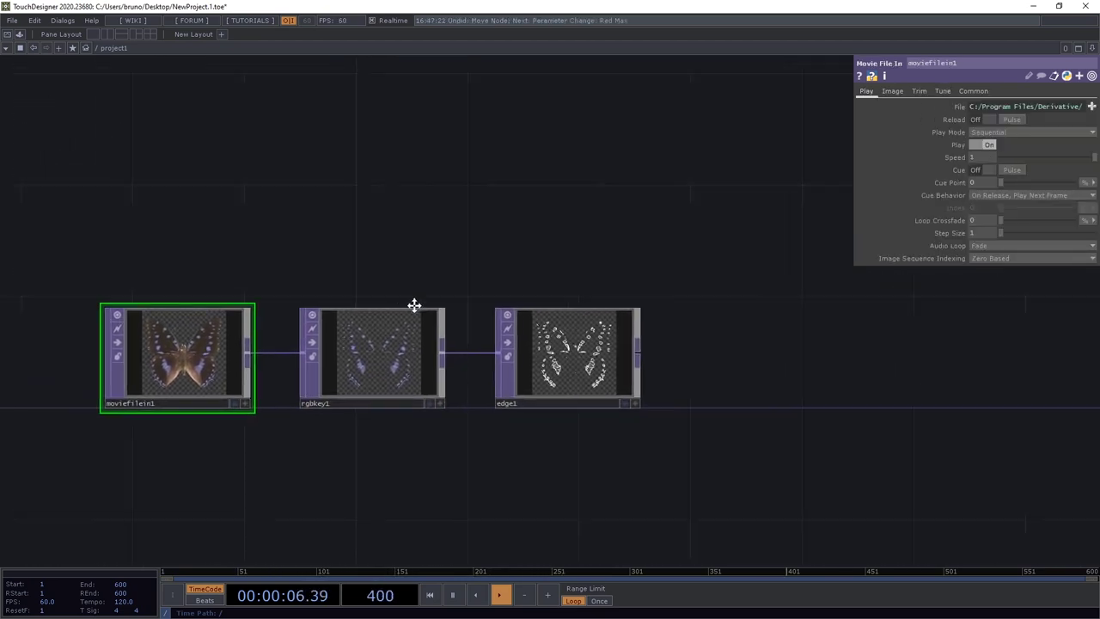
left_click_drag(412, 307, 268, 243)
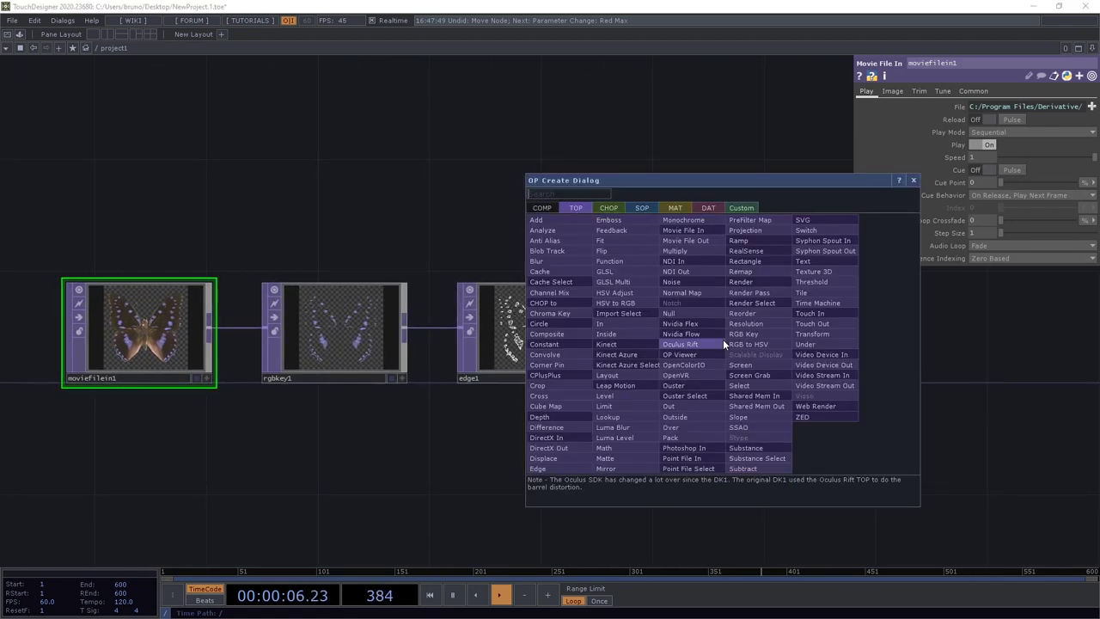
Add an Inside TOP, inside1, to the right of edge1
type("inside")
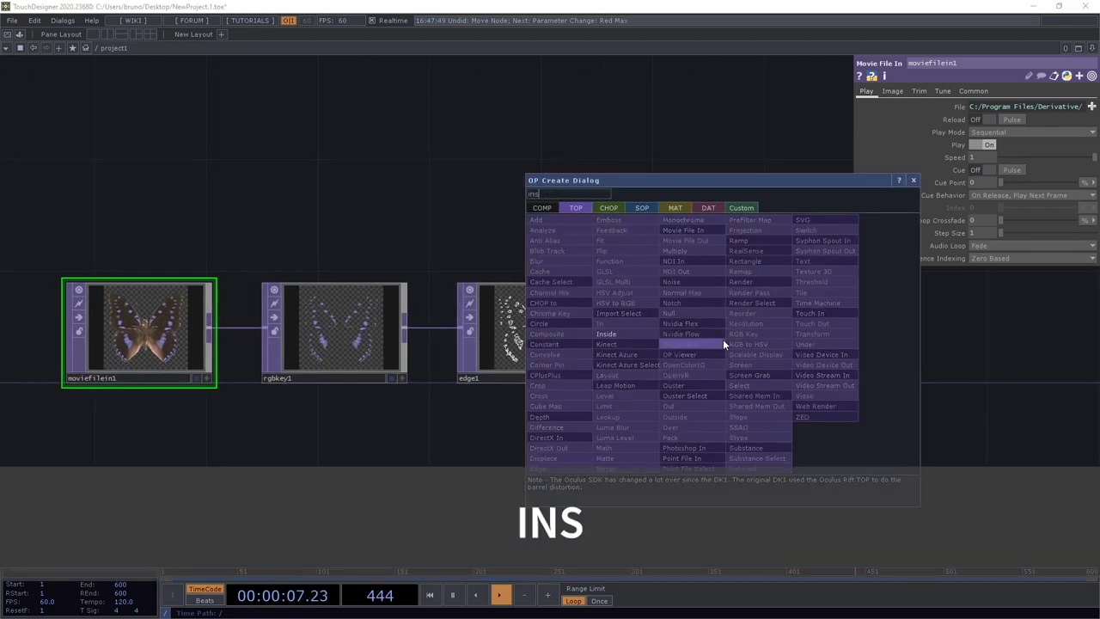
mouse_move(648, 335)
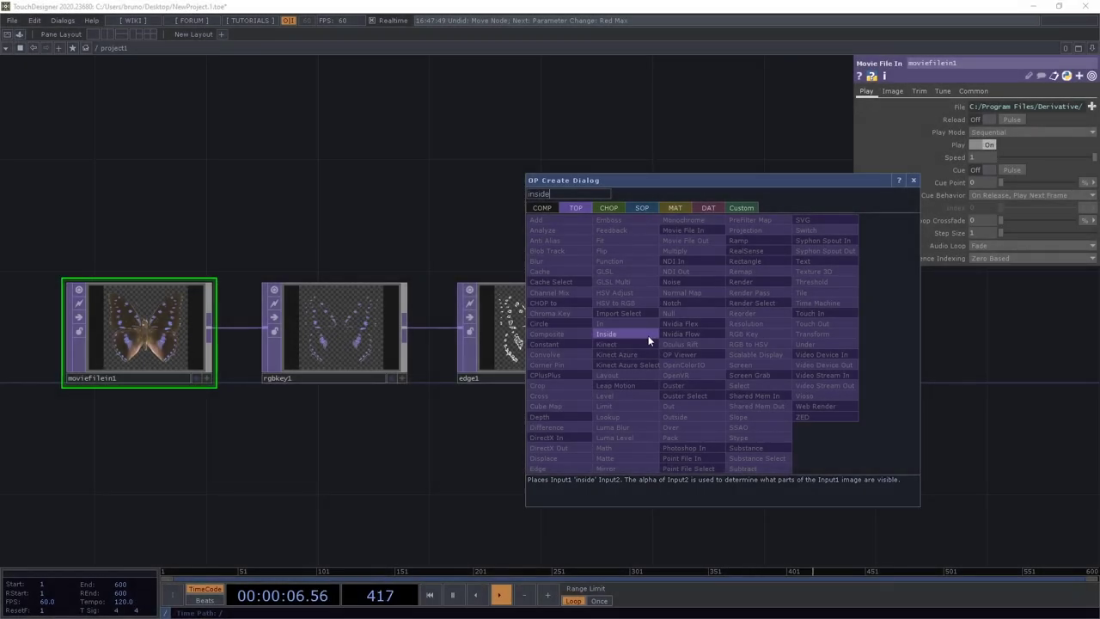
left_click(647, 335)
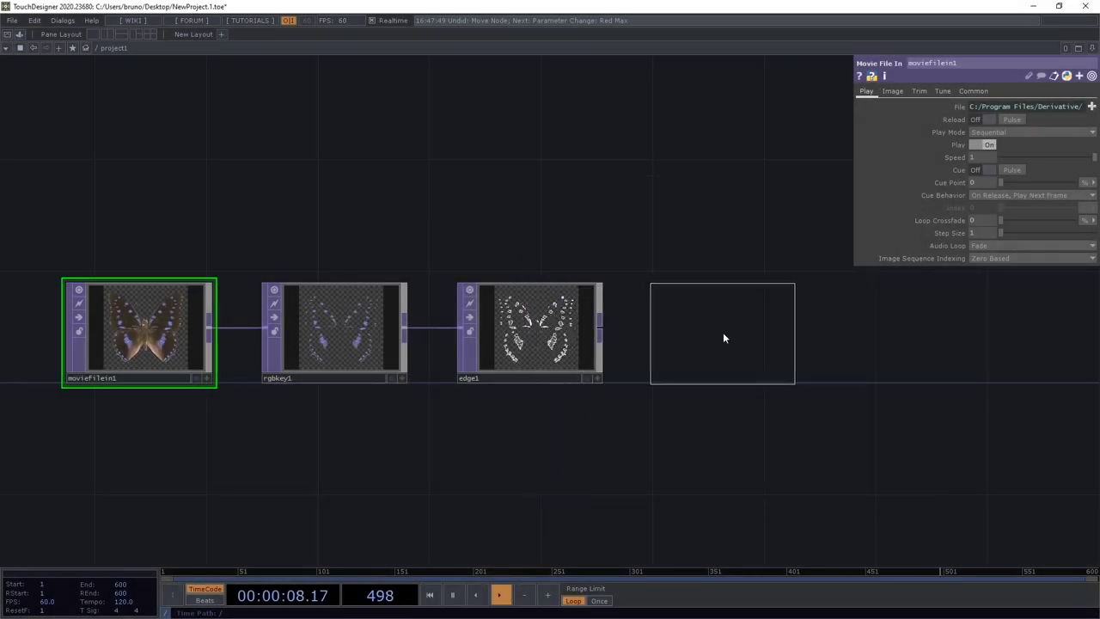
left_click(723, 338)
Wire moviefilein1 into inside1's first input and edge1 into its second, tidying rgbkey1 and edge1
left_click(540, 384)
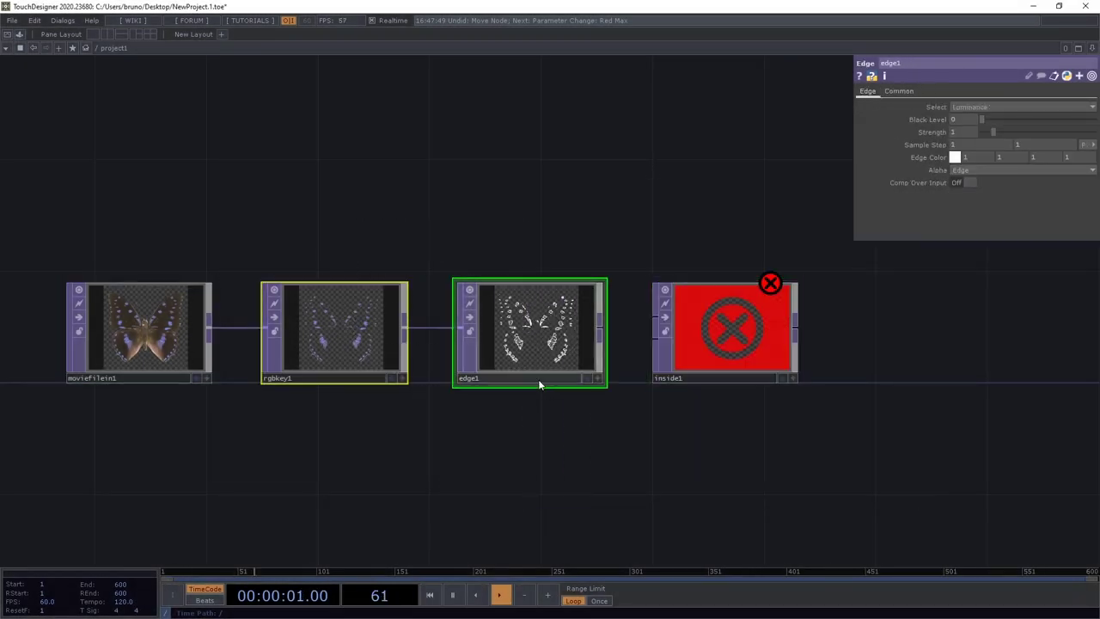
left_click_drag(539, 384, 540, 551)
left_click_drag(523, 479, 524, 478)
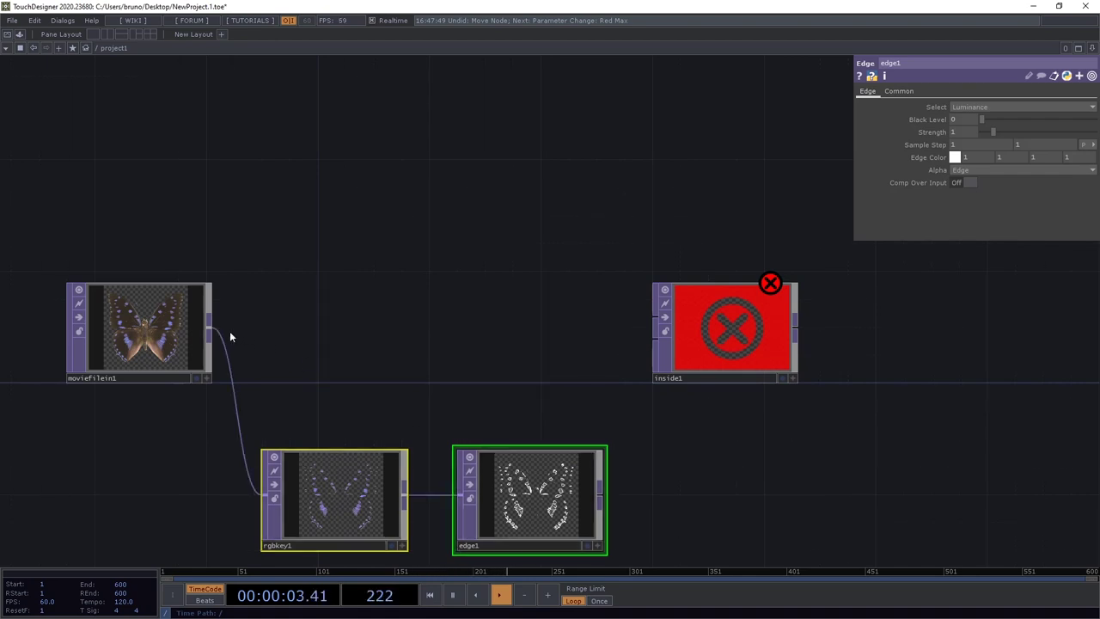
left_click_drag(211, 327, 655, 317)
left_click_drag(607, 495, 653, 340)
left_click_drag(533, 499, 533, 471)
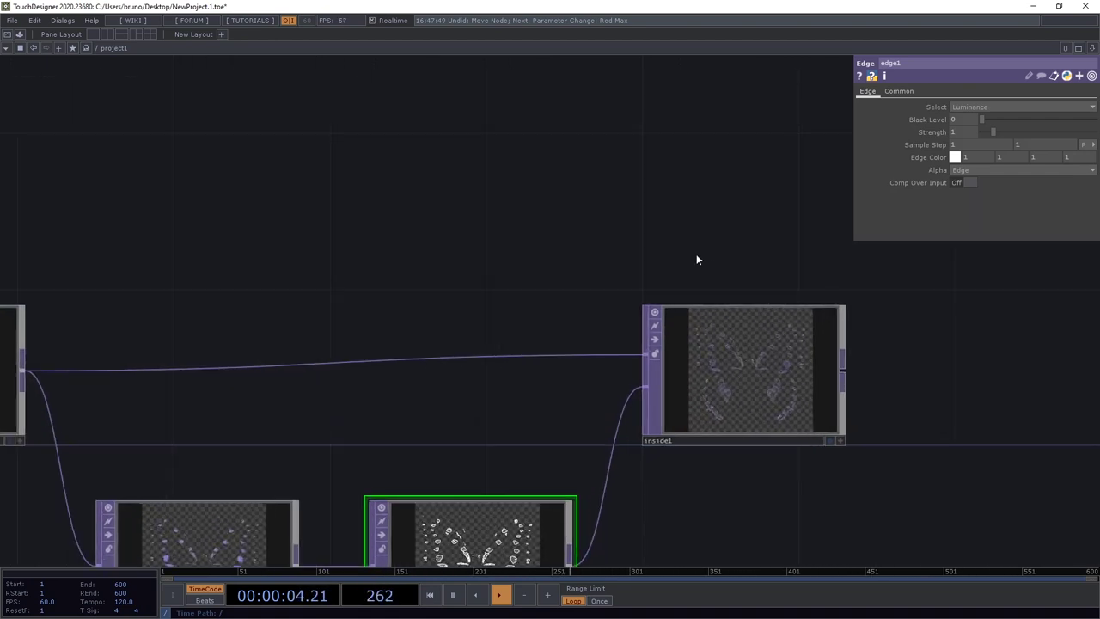
left_click_drag(696, 253, 421, 112)
scroll(516, 199, "up", 3)
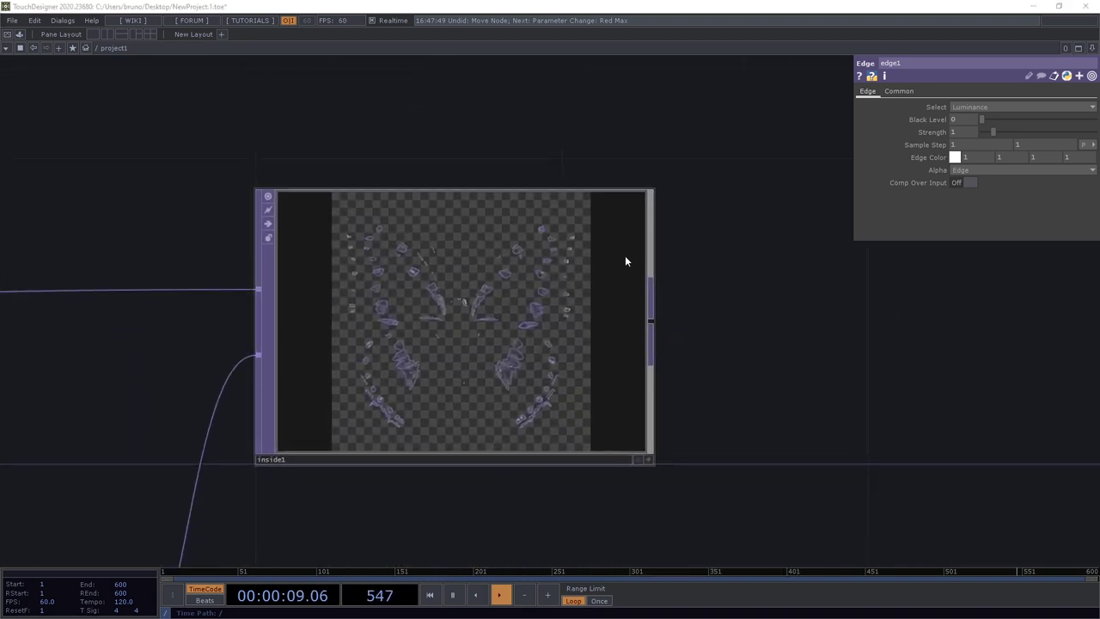
scroll(621, 254, "down", 6)
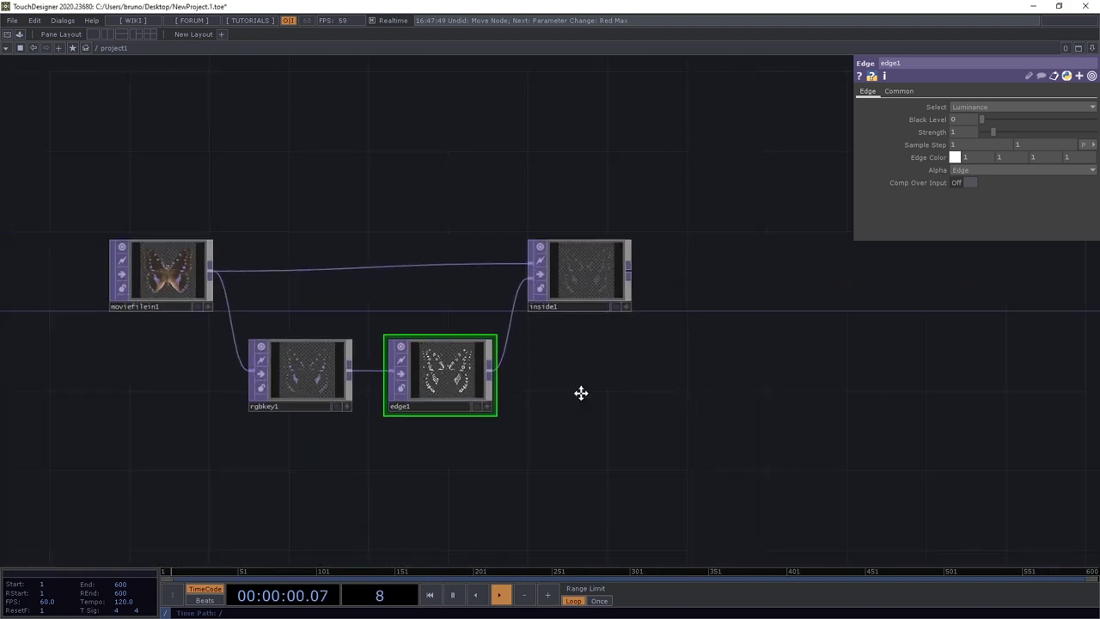
left_click_drag(579, 390, 663, 369)
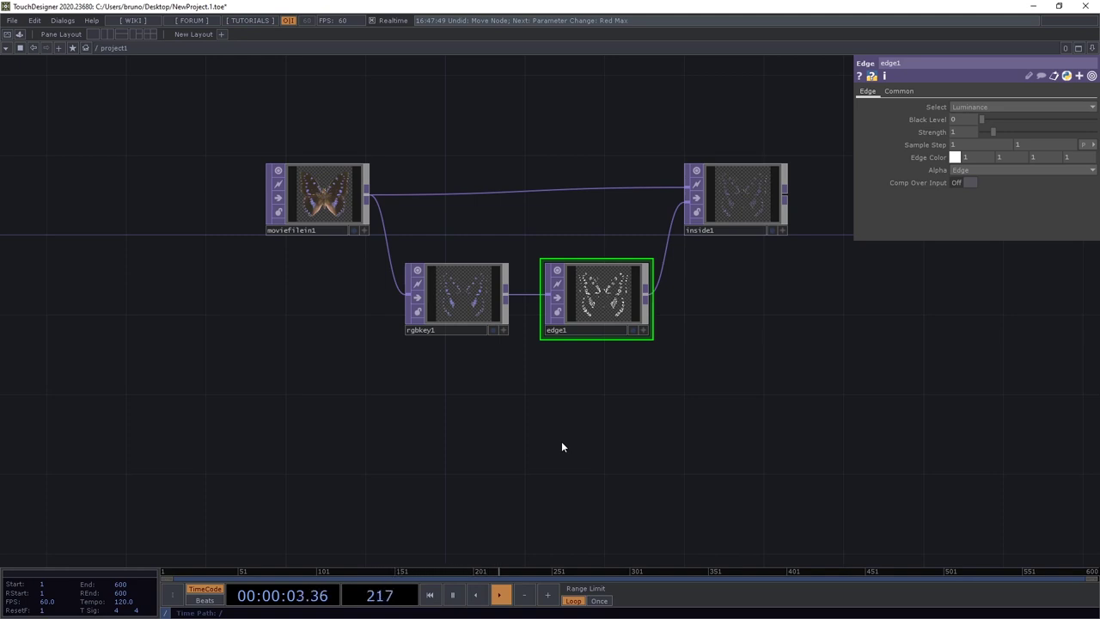
Duplicate moviefilein1 as moviefilein2 and load Butterfly5.tif into it
left_click(352, 214)
key("ctrl+c")
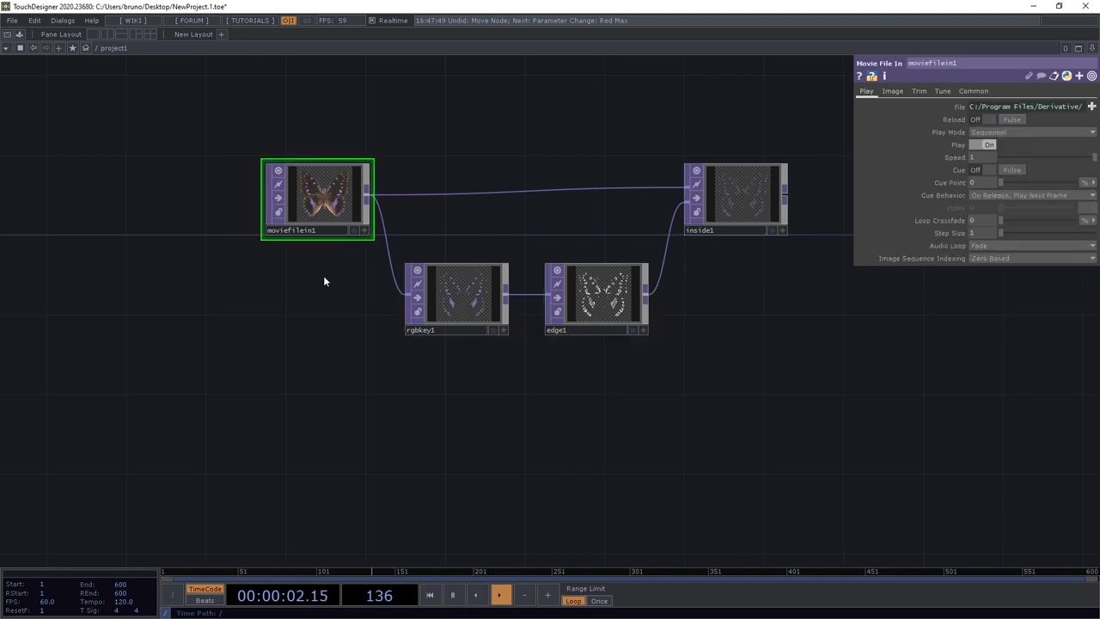
key("ctrl+v")
left_click_drag(329, 301, 329, 441)
left_click(1091, 106)
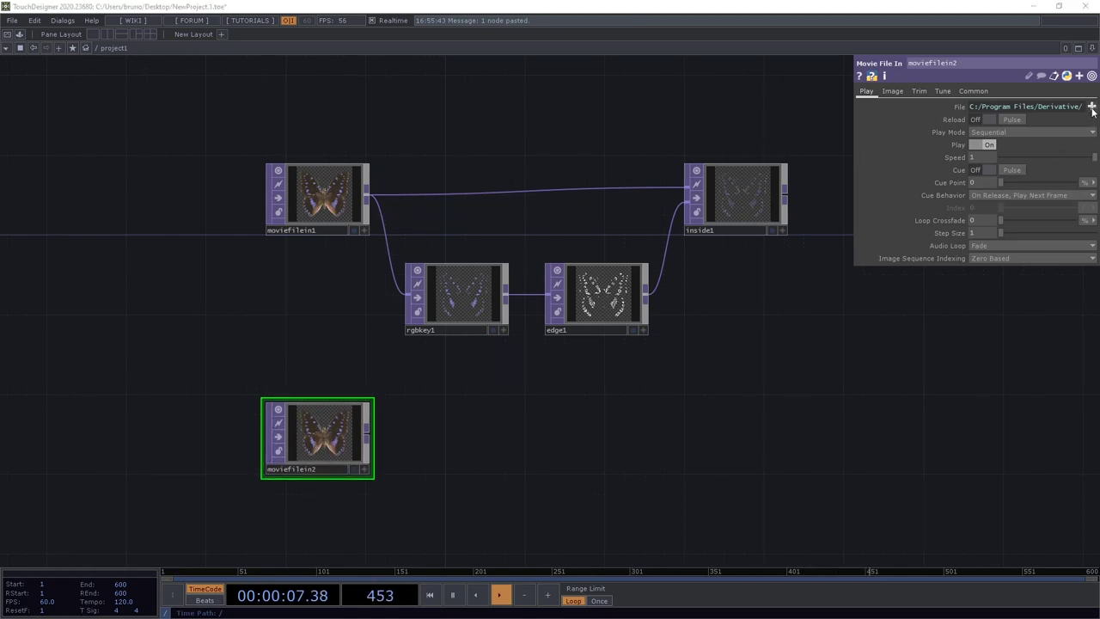
left_click(134, 180)
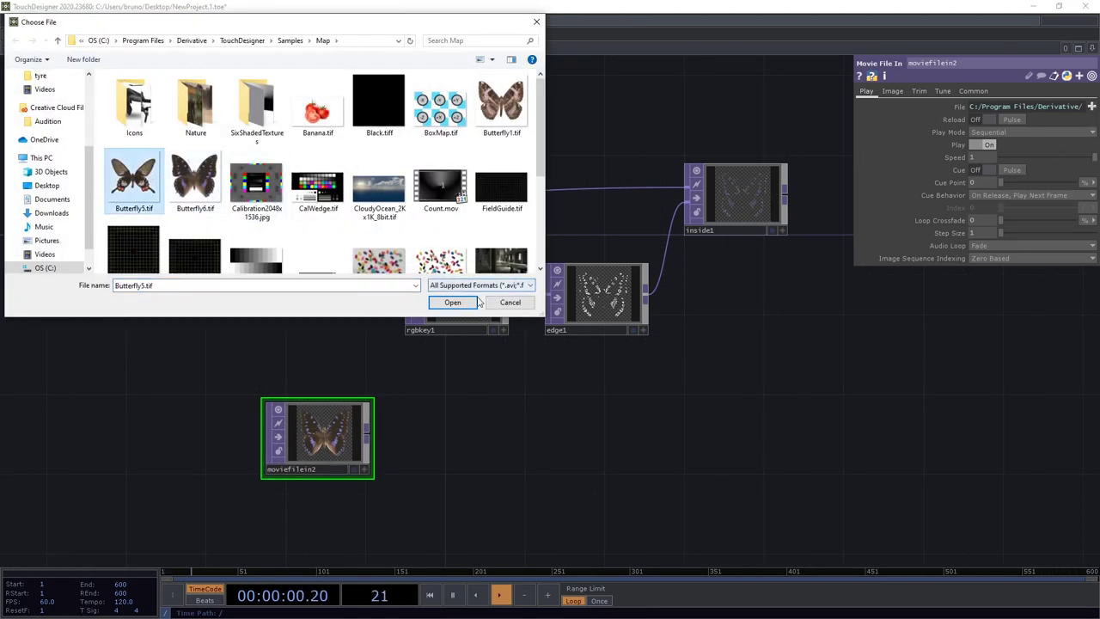
left_click(452, 301)
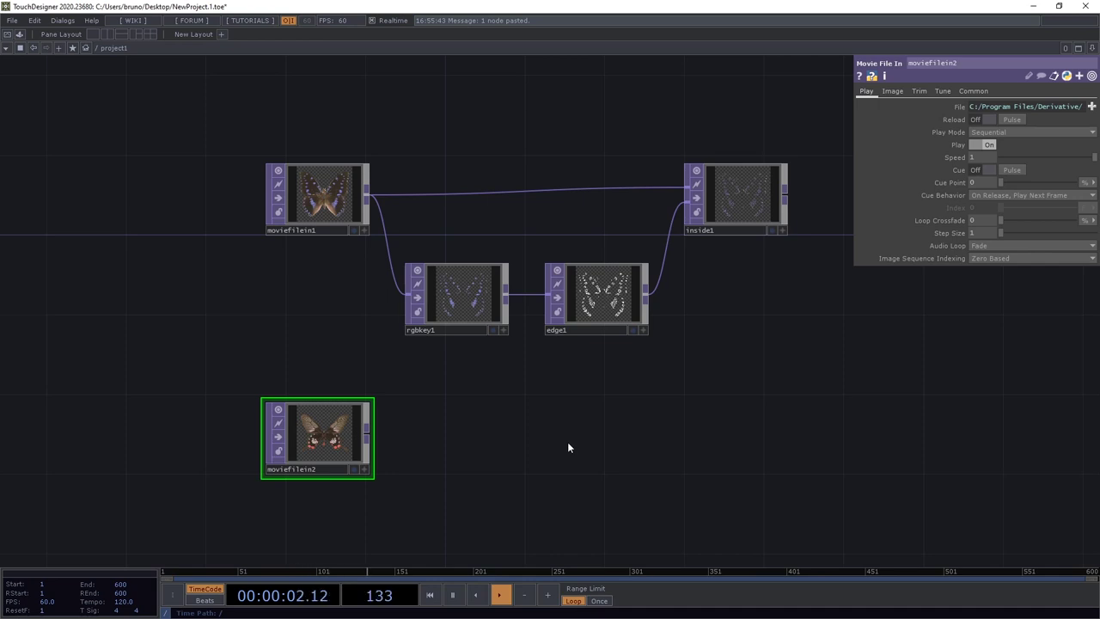
Add a Feedback TOP, feedback1, fed by moviefilein2
left_click_drag(570, 447, 504, 257)
left_click(303, 283)
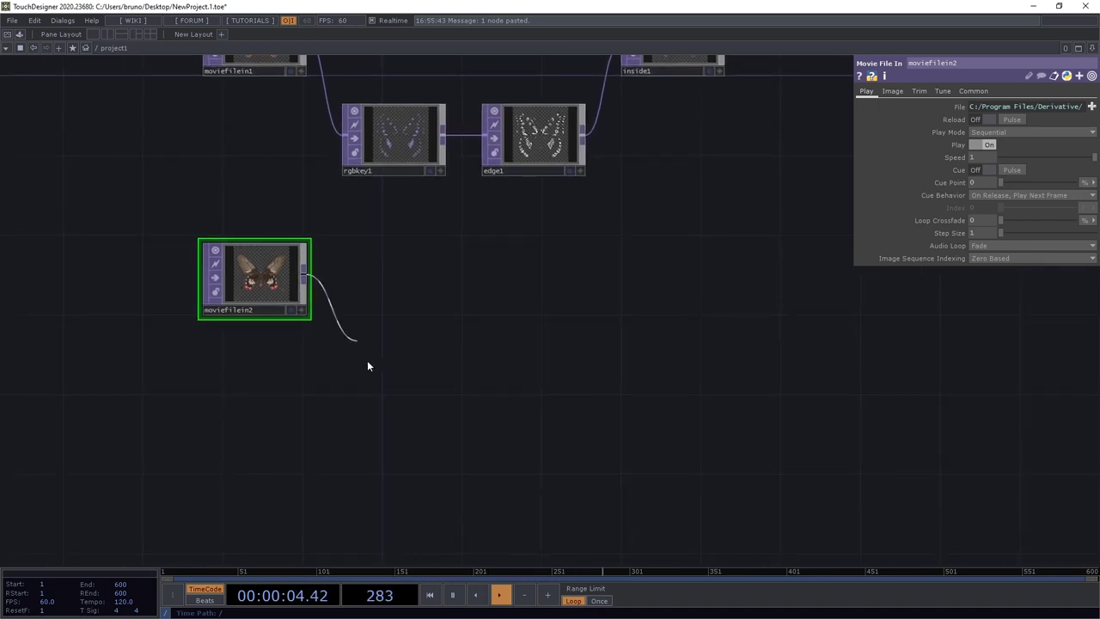
left_click(369, 366)
type("feedb")
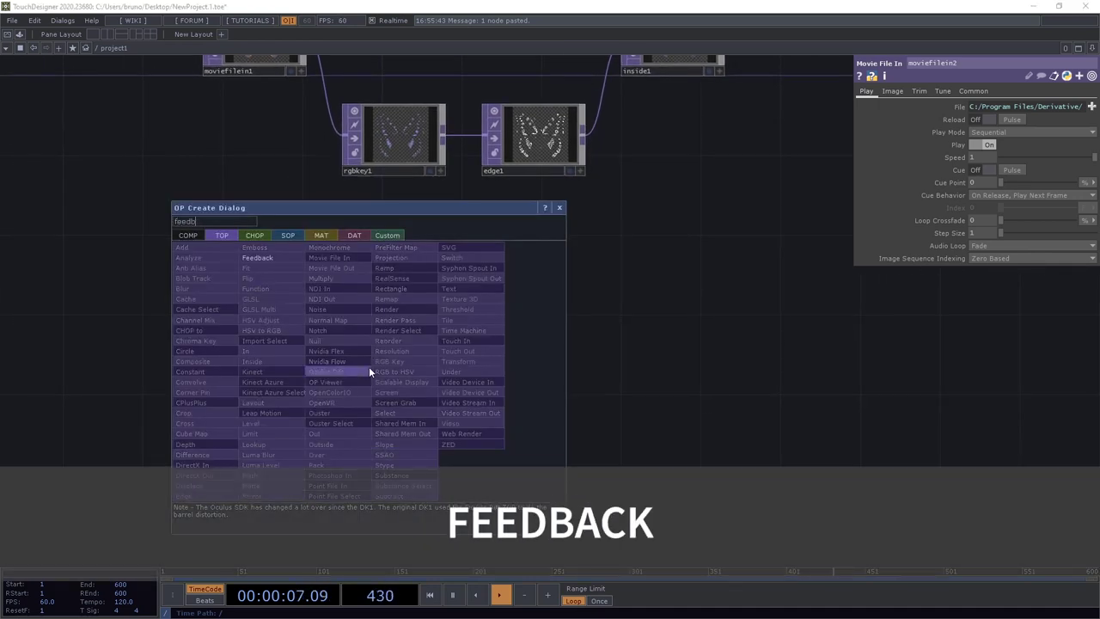
left_click(257, 258)
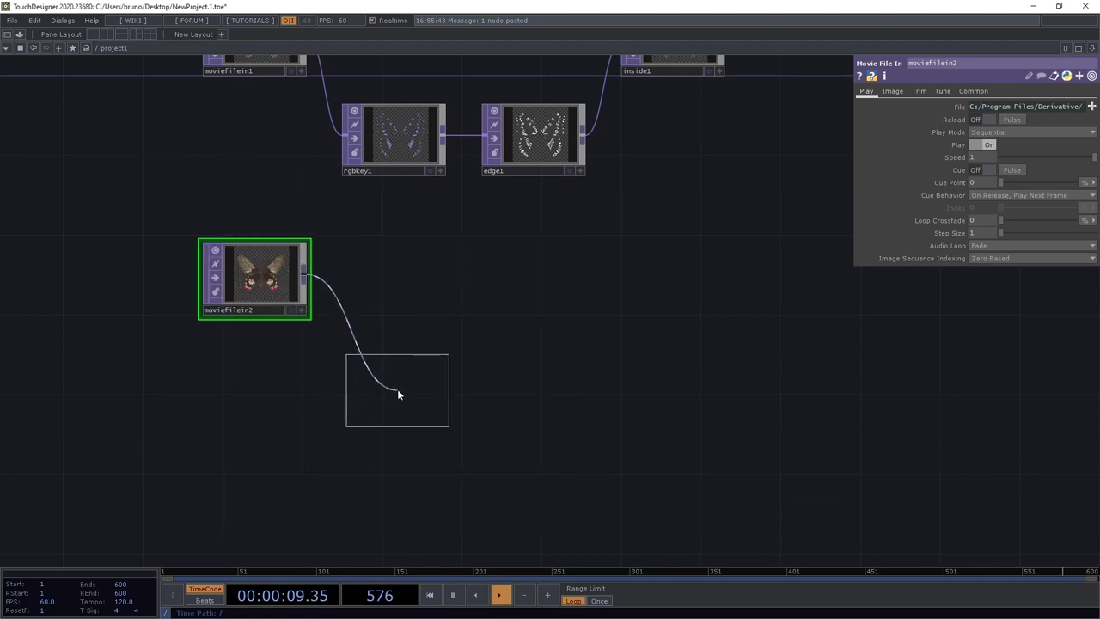
left_click(396, 388)
Add a Composite TOP, comp1, from moviefilein2 and set it as feedback1's target
left_click(304, 272)
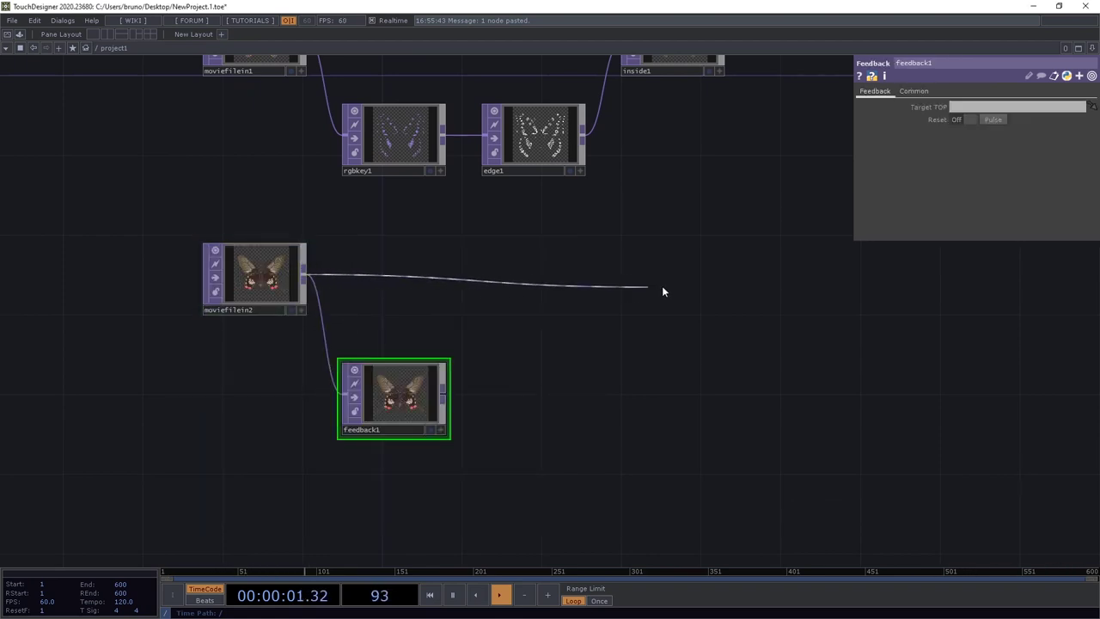
left_click(751, 282)
type("composite")
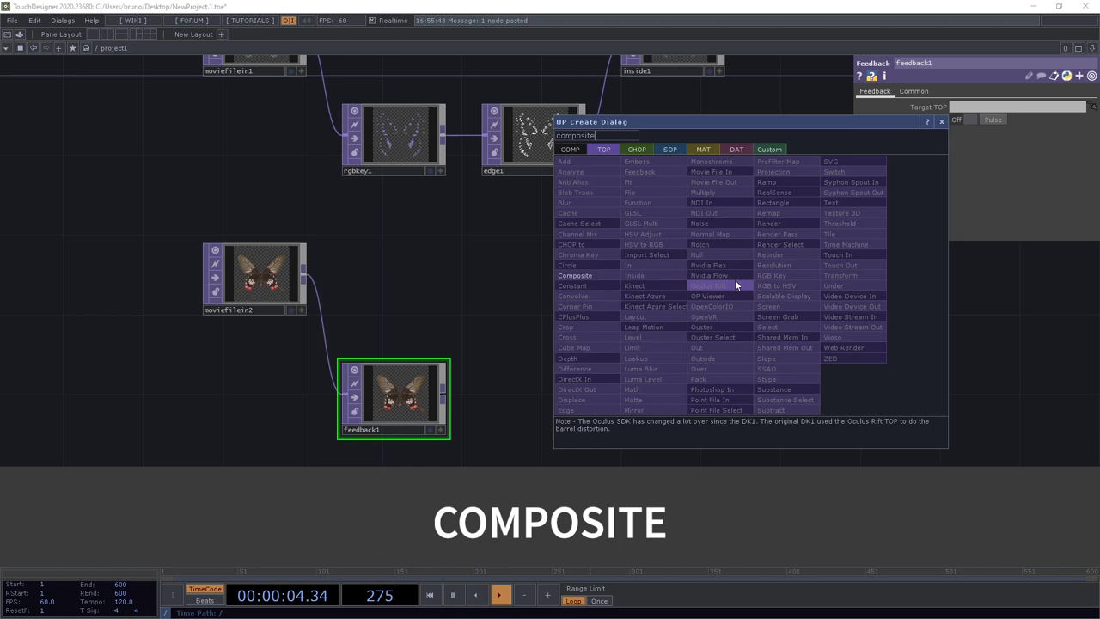
left_click(604, 279)
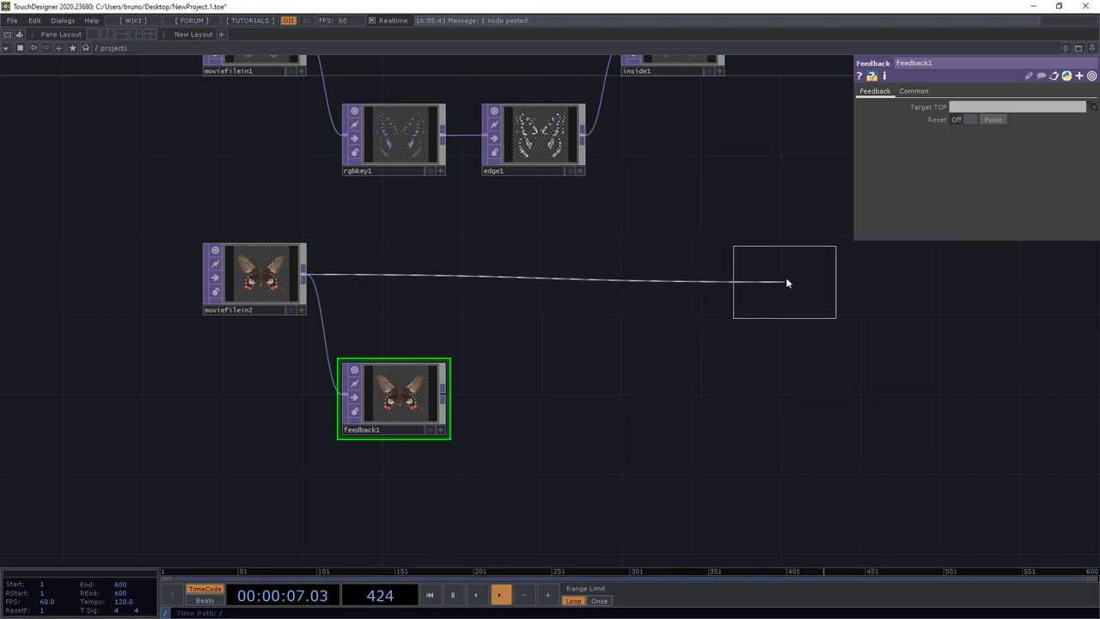
left_click(785, 276)
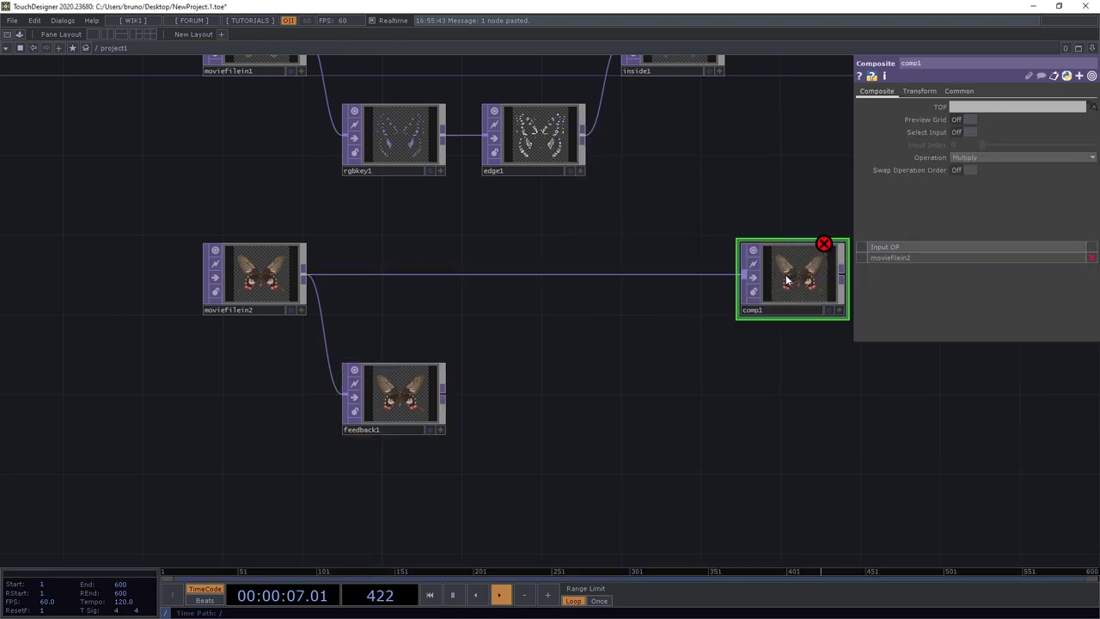
left_click_drag(785, 278, 395, 396)
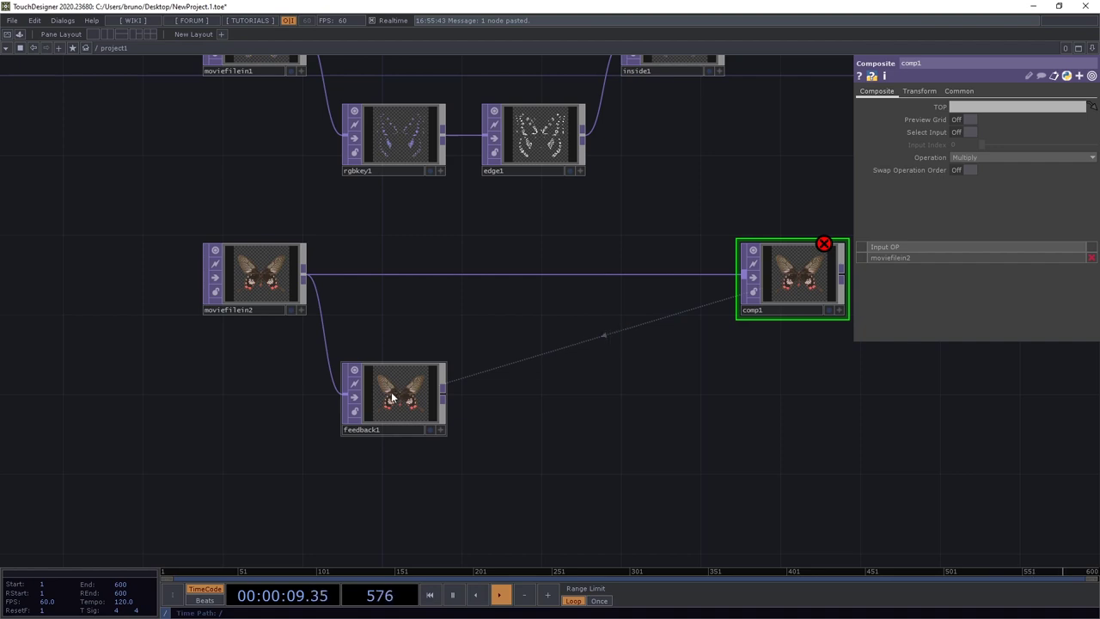
Add transform1 after feedback1 with Scale 0.9
key("Tab")
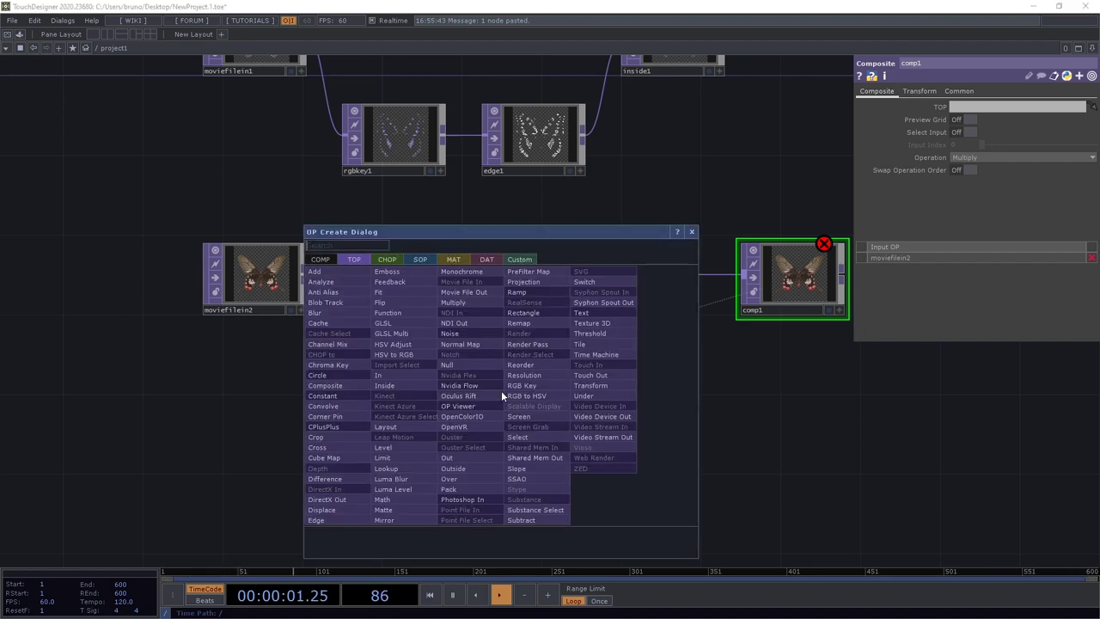
type("trans")
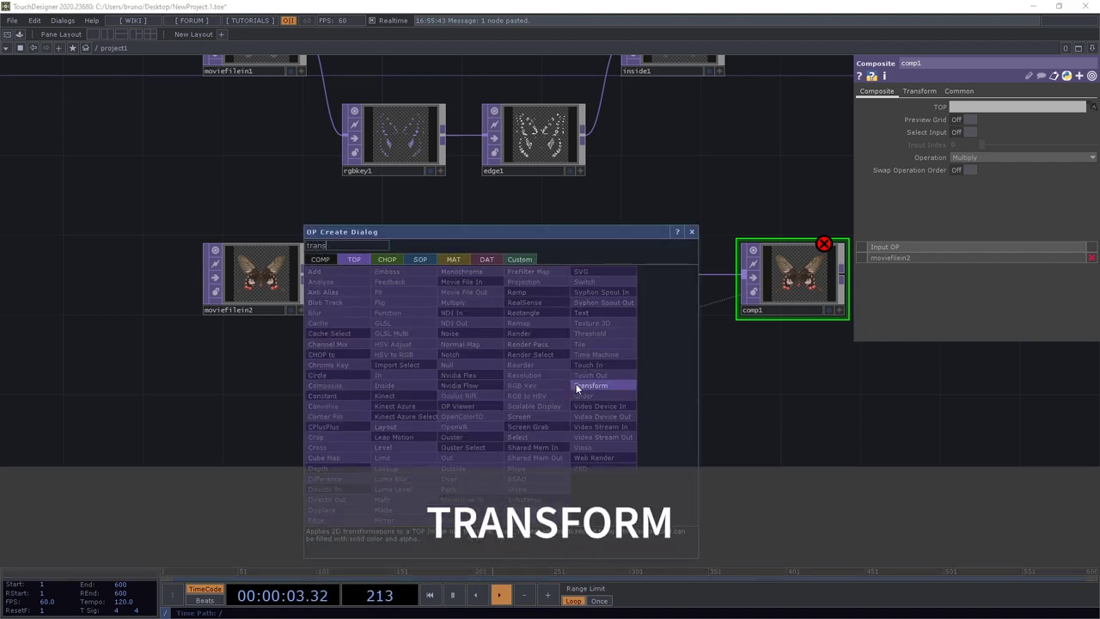
left_click(575, 385)
left_click(541, 393)
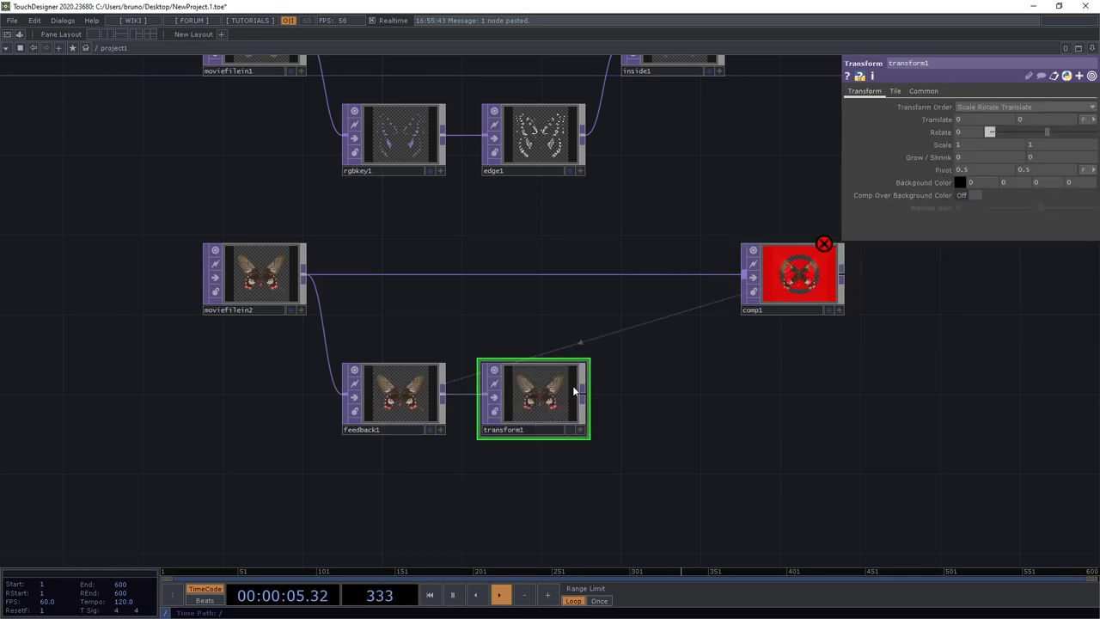
middle_click_drag(928, 146, 927, 149)
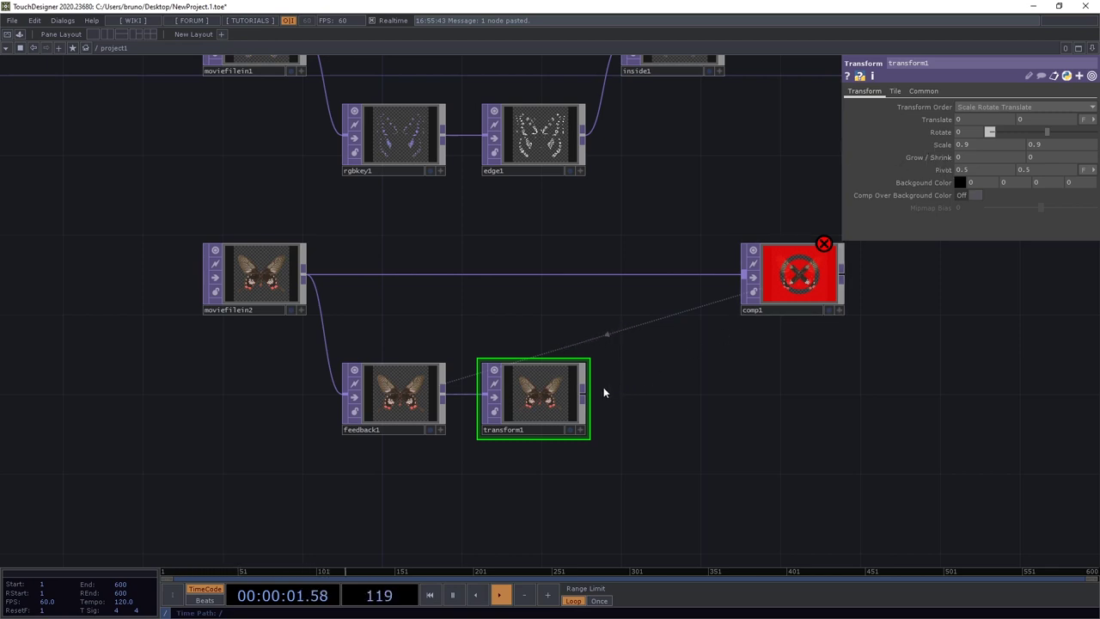
Add level1 after transform1 with Post Opacity 0.9 and wire it into comp1
left_click_drag(580, 393, 640, 390)
type("level")
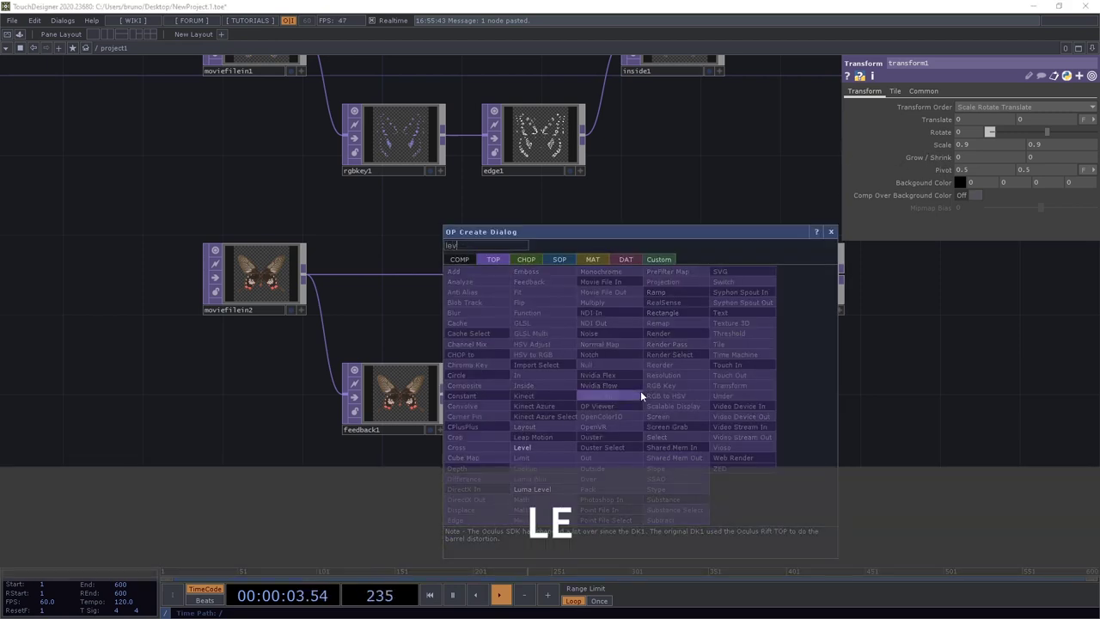
left_click(531, 447)
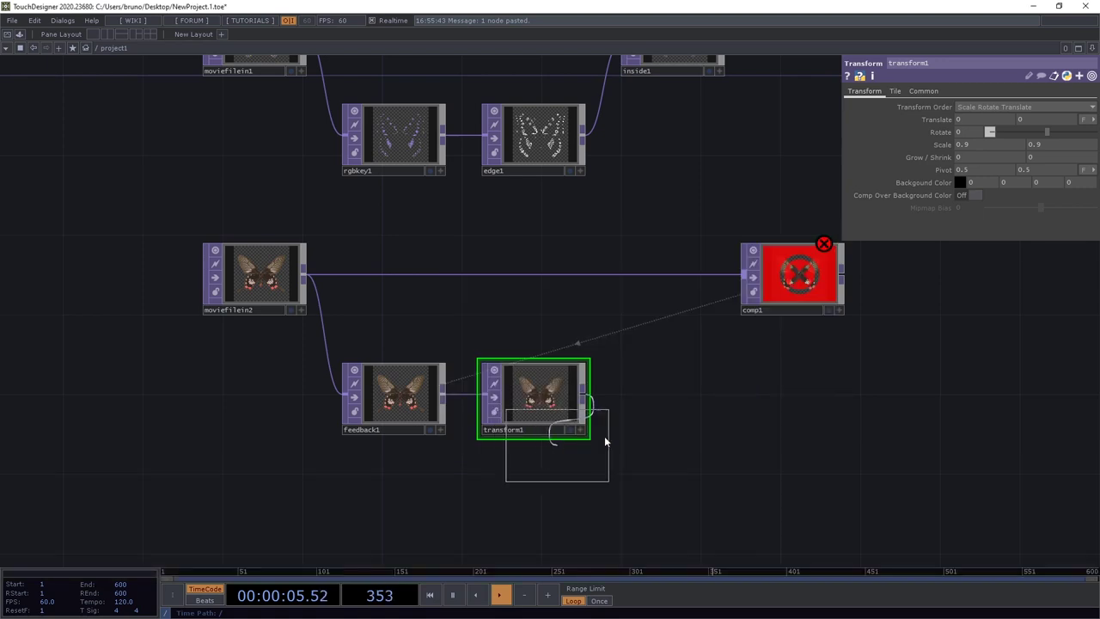
left_click(669, 402)
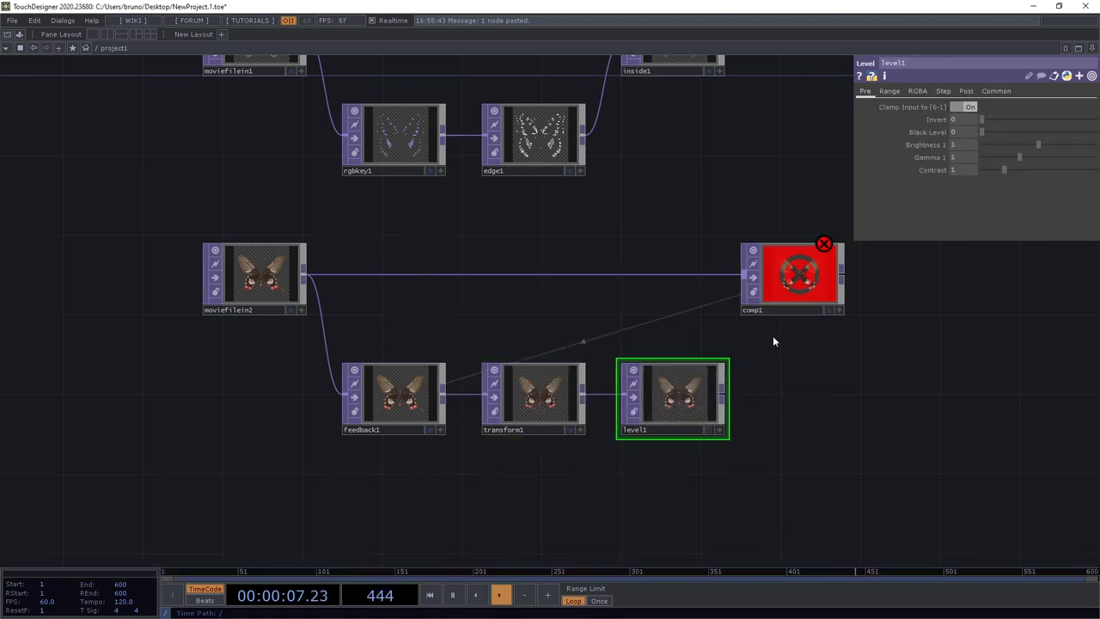
left_click(966, 91)
mouse_move(960, 117)
middle_mouse_down()
mouse_move(950, 118)
mouse_move(961, 117)
middle_mouse_up()
left_click_drag(727, 392, 831, 287)
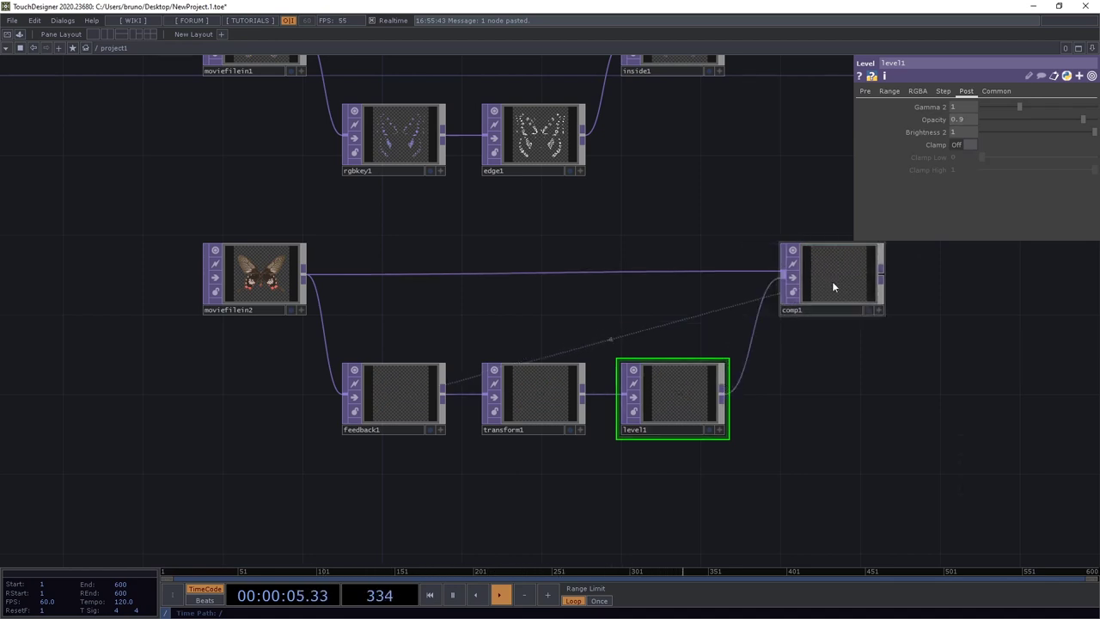
Try Over, Burn Color and Difference as comp1's Operation, settling on Maximum
left_click(839, 286)
left_click(1015, 158)
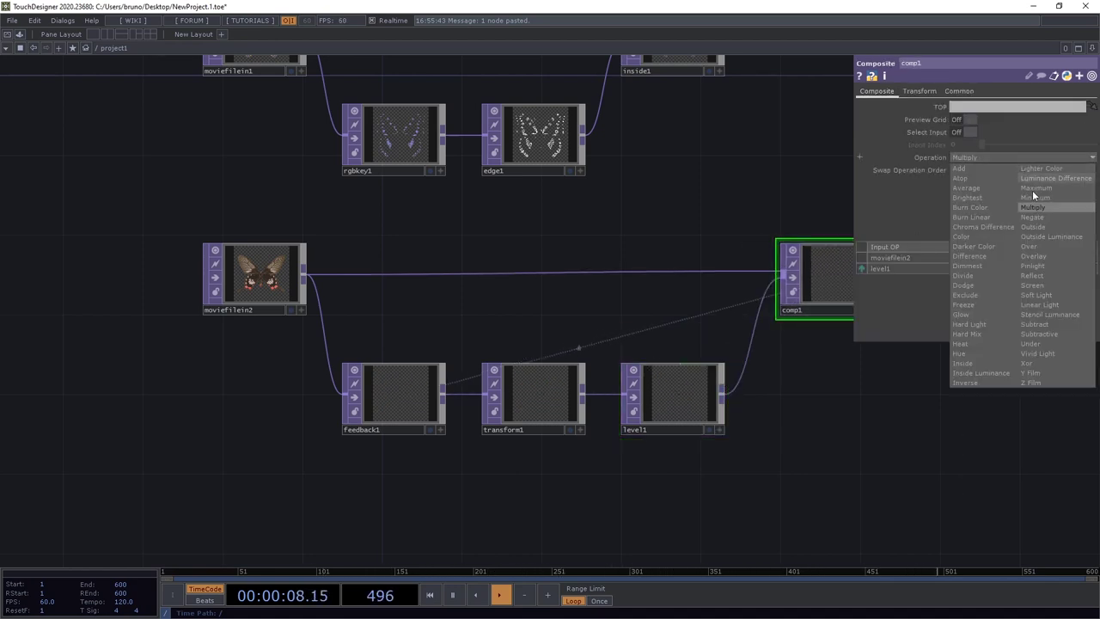
left_click(1035, 246)
scroll(746, 327, "up", 8)
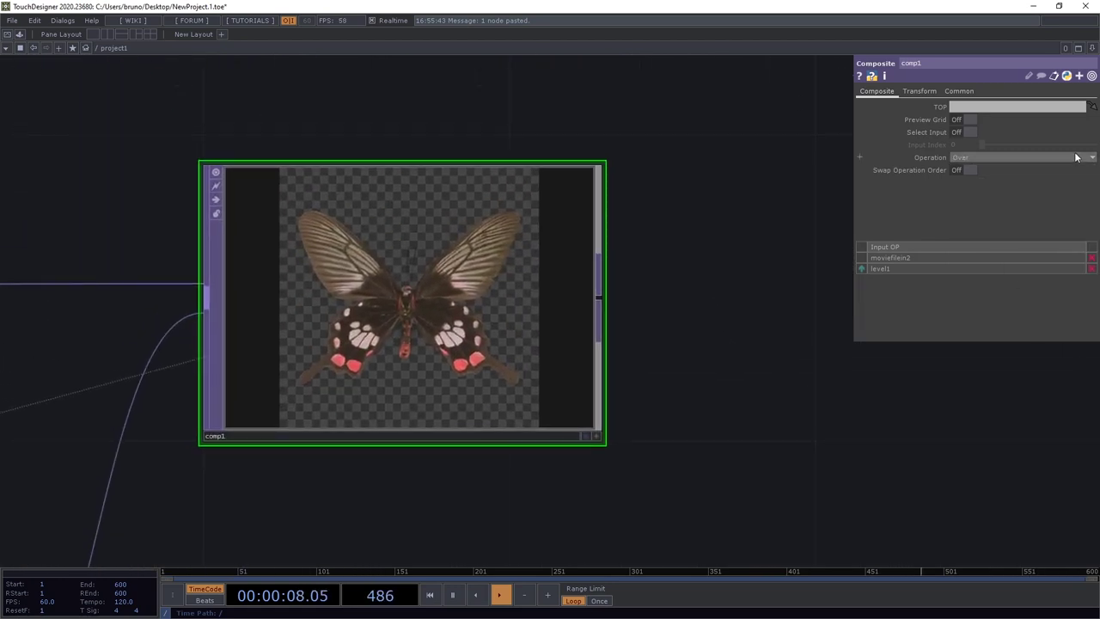
left_click(1076, 158)
left_click(1054, 189)
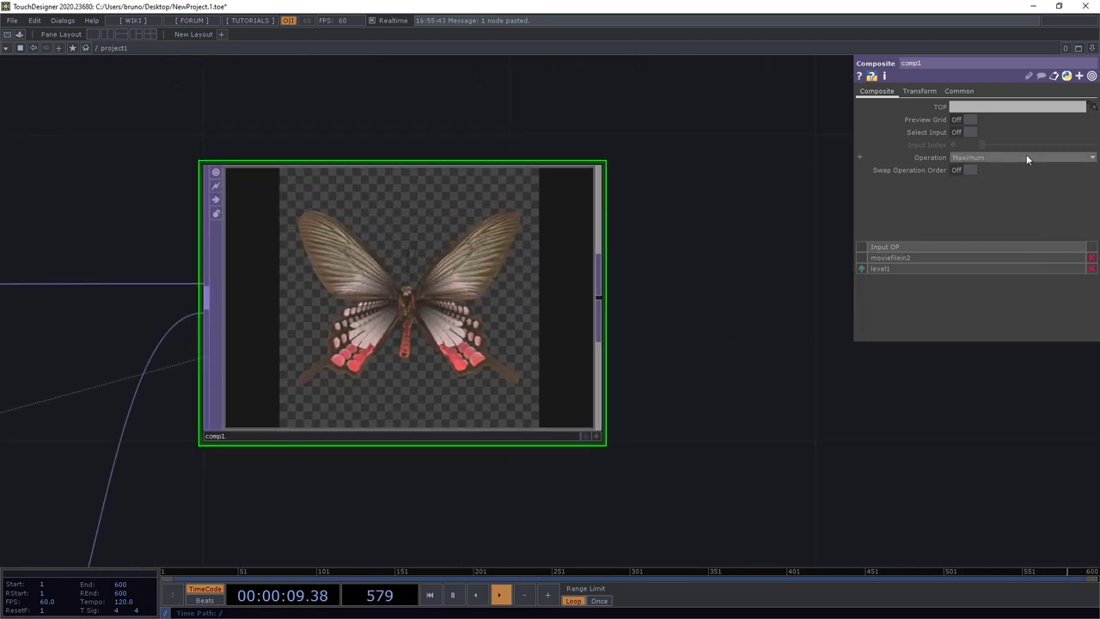
left_click(1026, 156)
left_click(975, 207)
left_click(1014, 158)
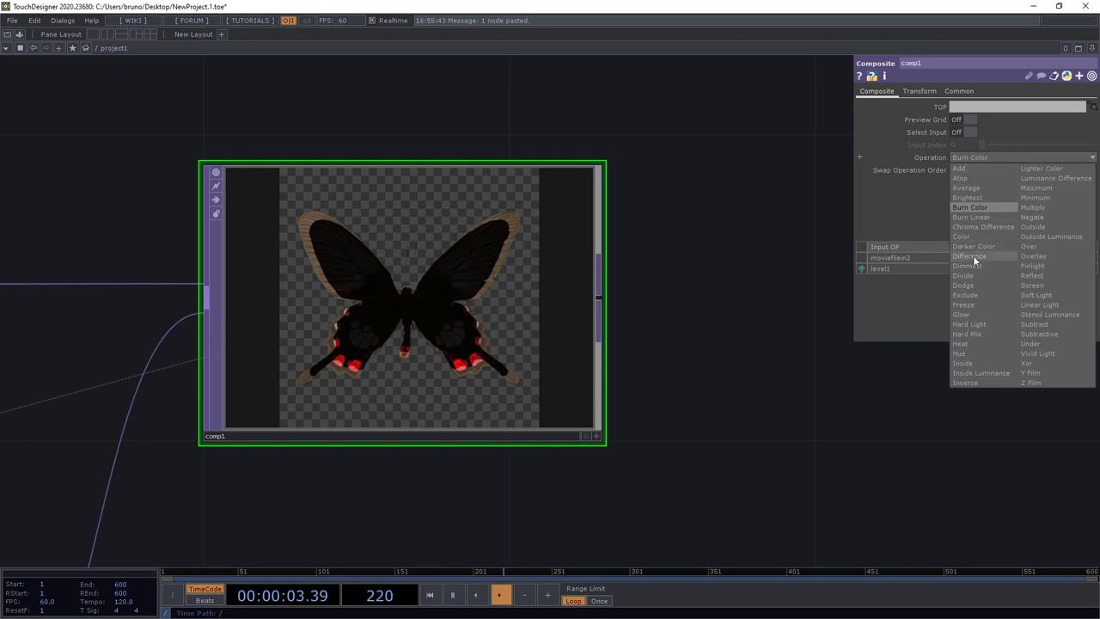
left_click(972, 256)
left_click(1018, 158)
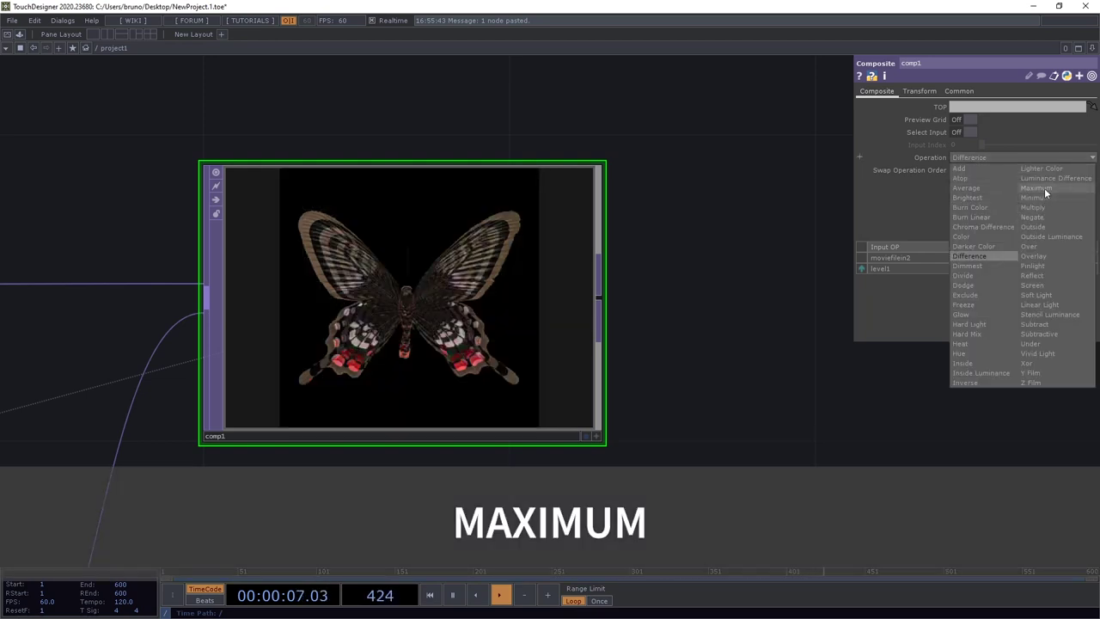
left_click(1044, 188)
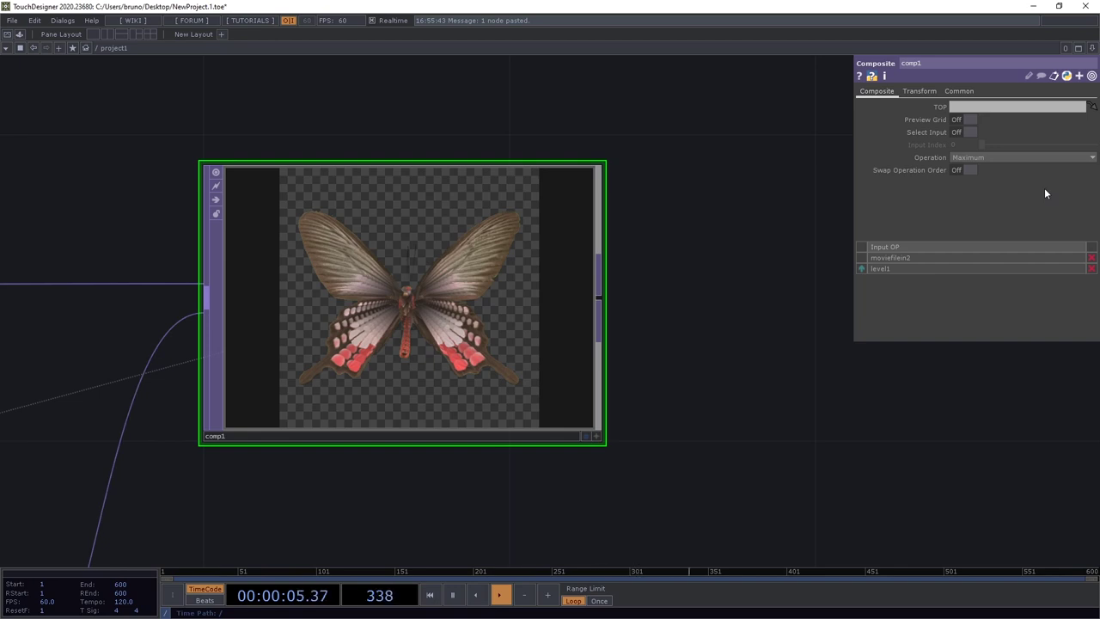
Enter 0.85 and 1.05 as math1's two To Range values
scroll(443, 137, "down", 5)
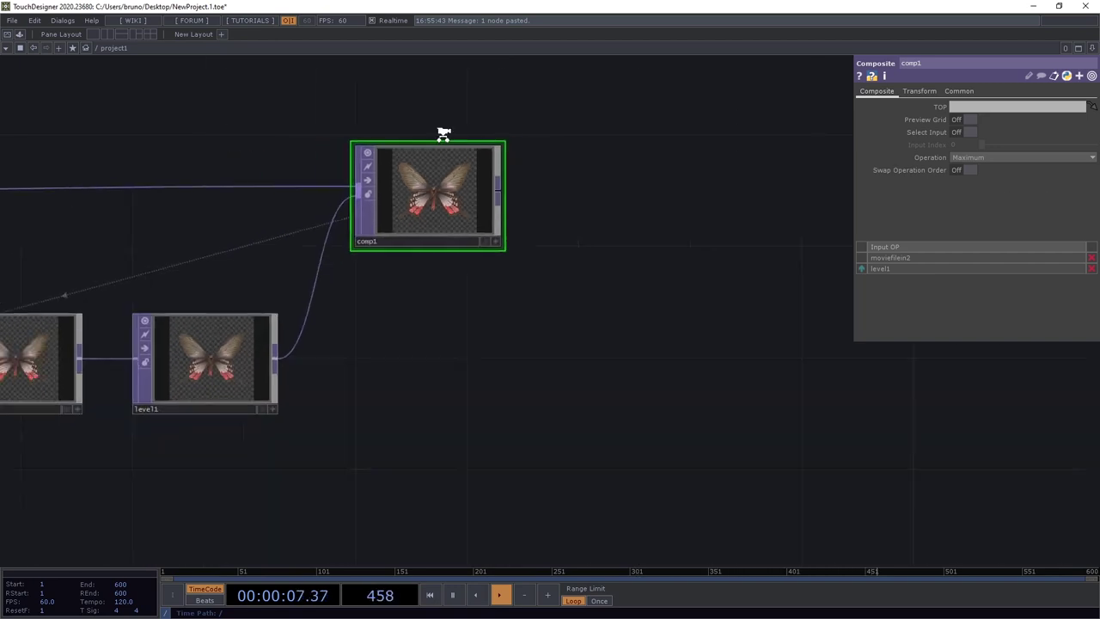
left_click_drag(278, 122, 587, 283)
scroll(587, 283, "down", 3)
left_click_drag(407, 253, 575, 280)
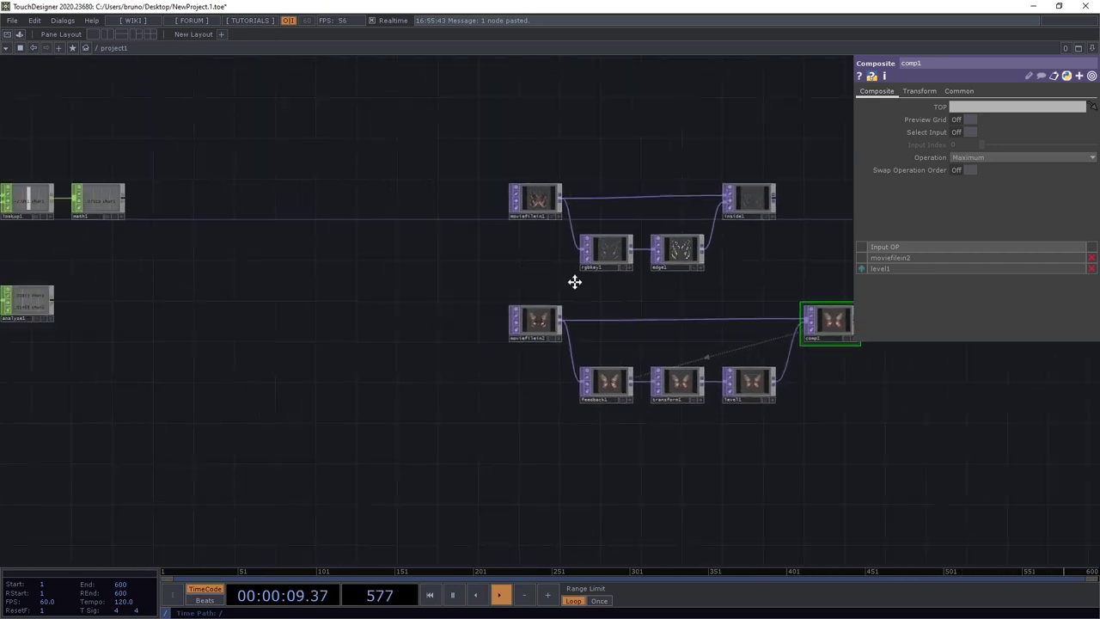
scroll(415, 223, "up", 4)
left_click_drag(381, 241, 447, 289)
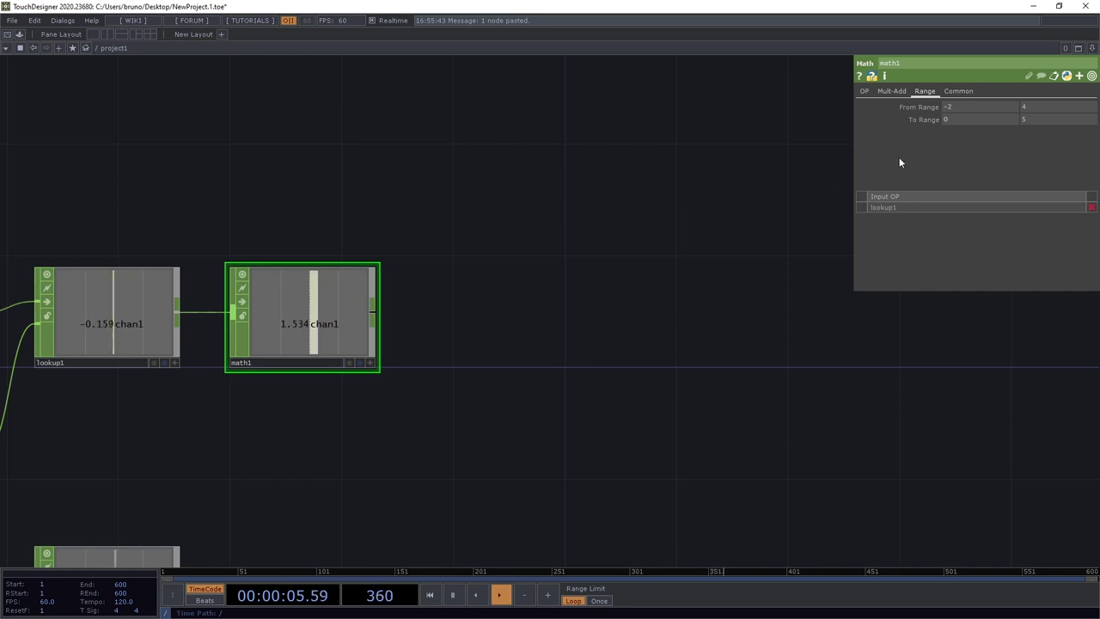
type("85")
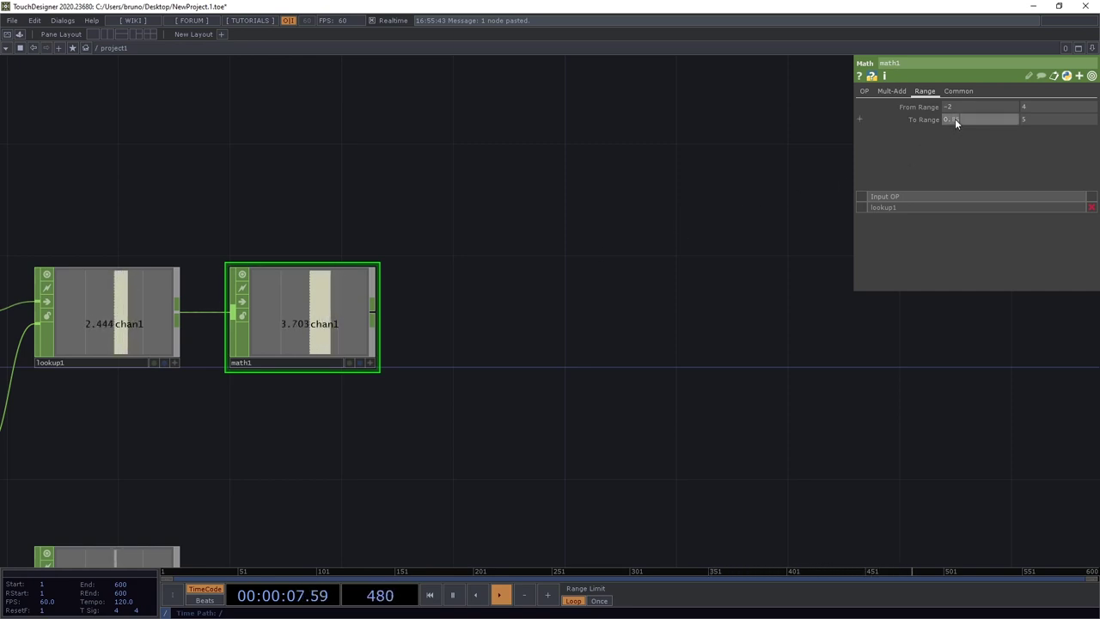
key("Tab")
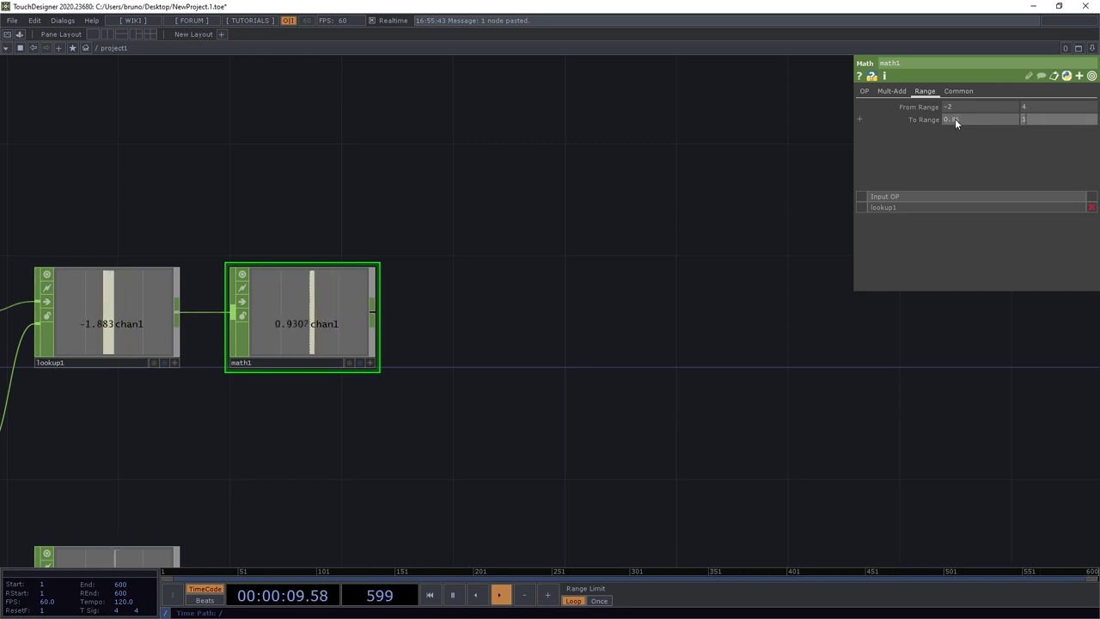
type("1.05")
key("Return")
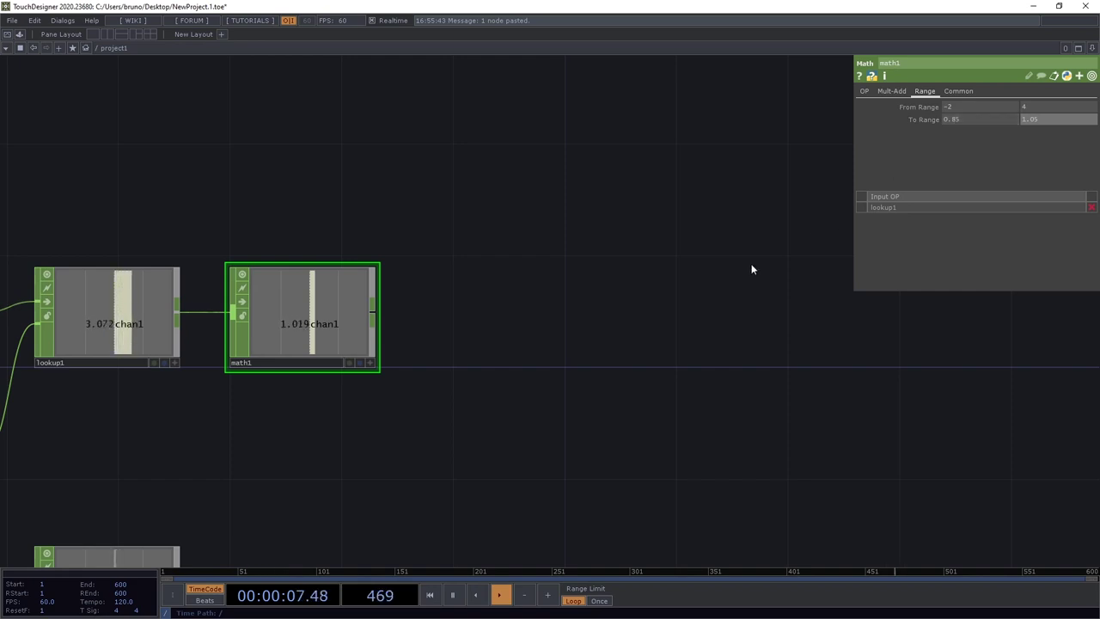
Export math1's chan1 onto transform1's Scale, then zoom in on comp1's pulsing butterfly
scroll(717, 294, "down", 5)
left_click_drag(716, 294, 596, 327)
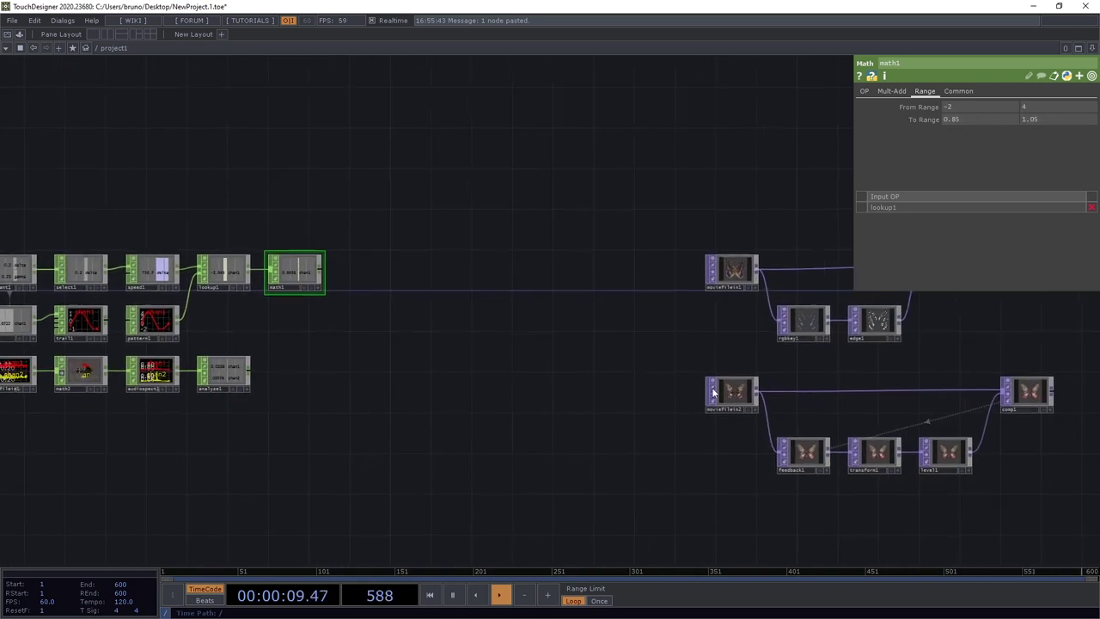
left_click(877, 454)
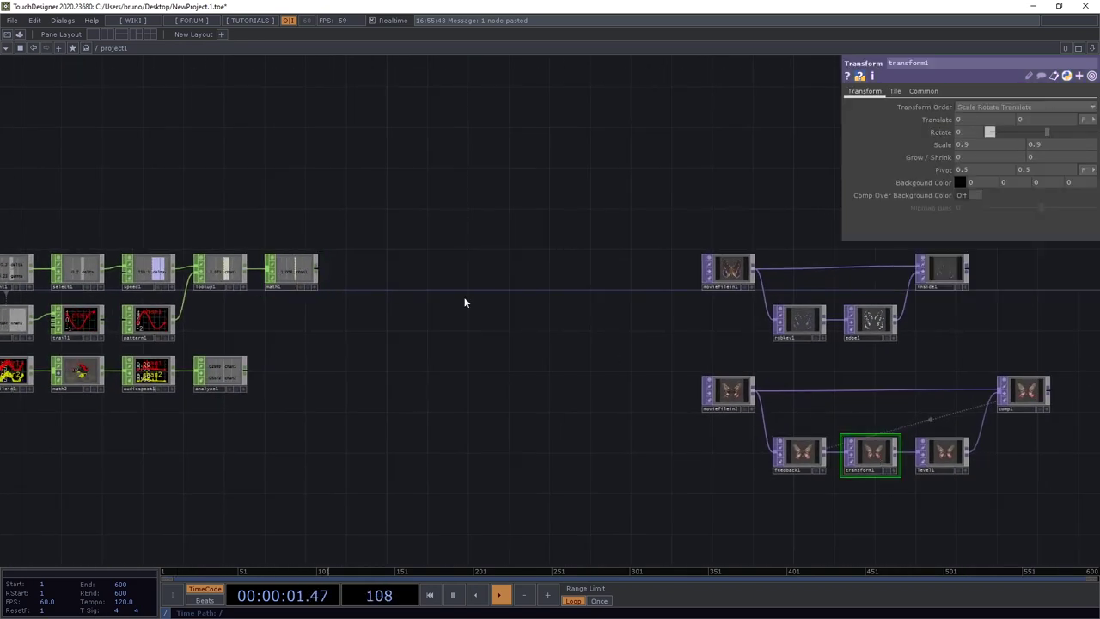
left_click_drag(297, 273, 928, 145)
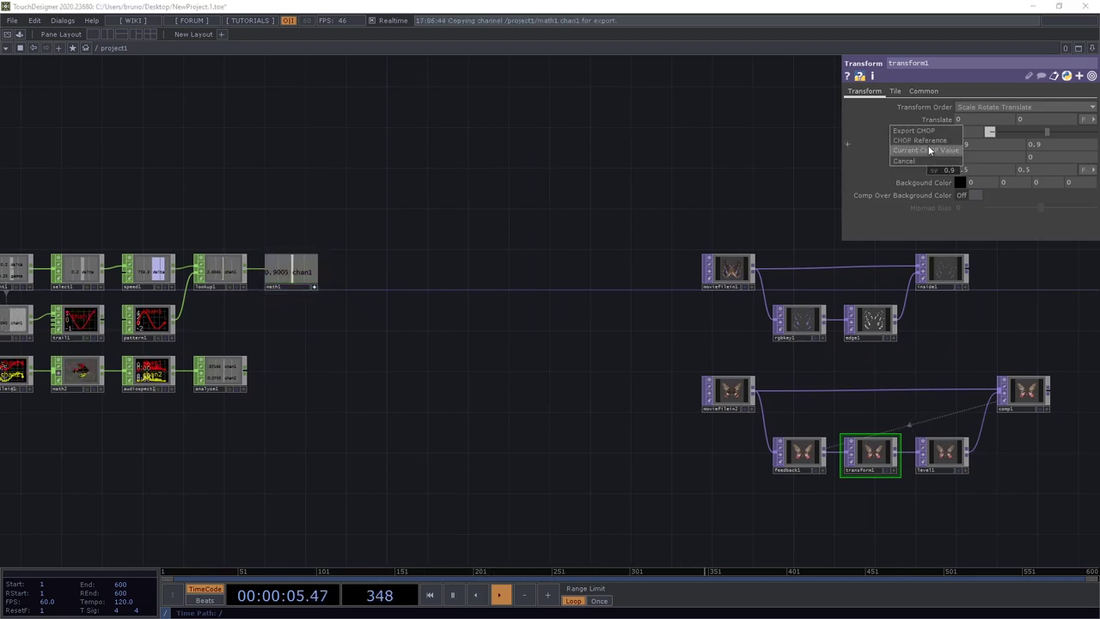
left_click(928, 140)
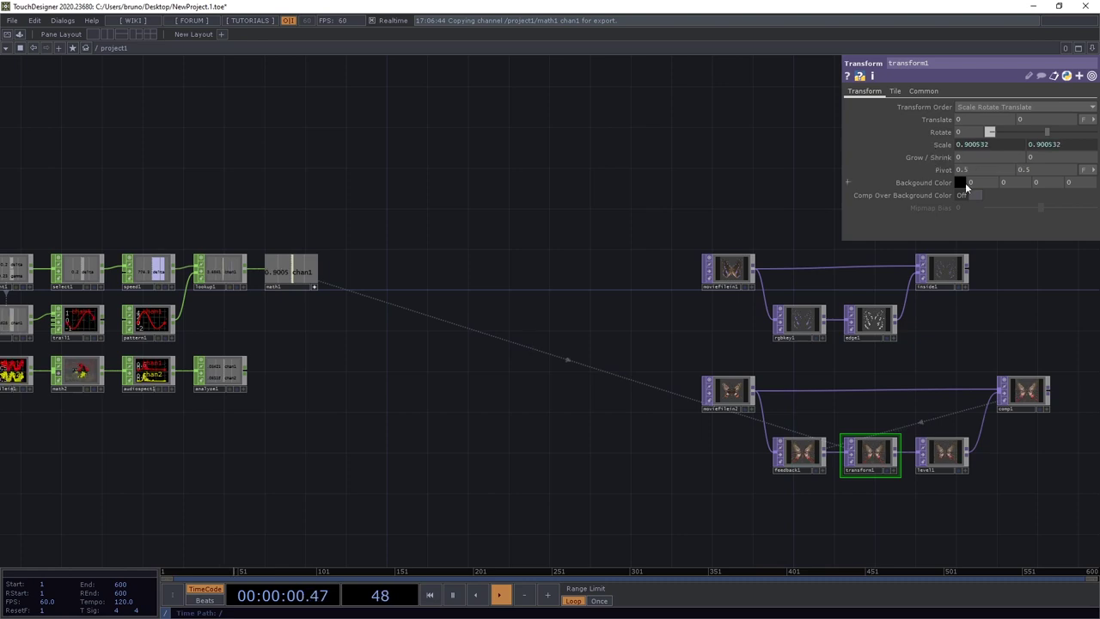
scroll(962, 361, "up", 5)
left_click_drag(989, 363, 476, 224)
scroll(476, 224, "up", 3)
scroll(544, 174, "up", 4)
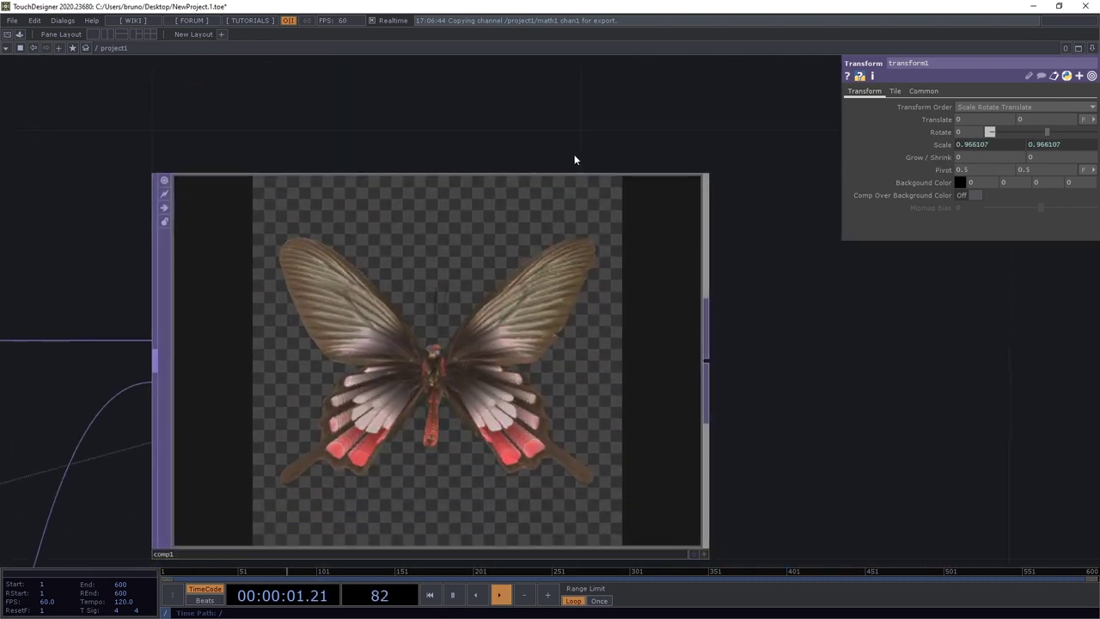
left_click_drag(575, 159, 574, 106)
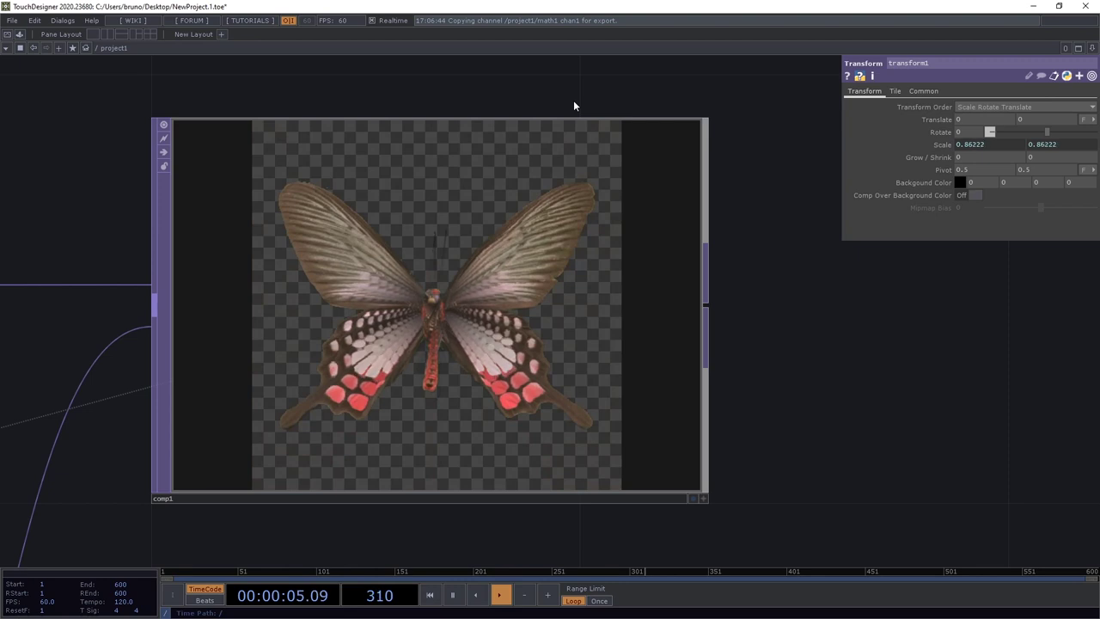
Drag the rgbaDelay component from the Palette's ImageFilters into the network
left_click(20, 35)
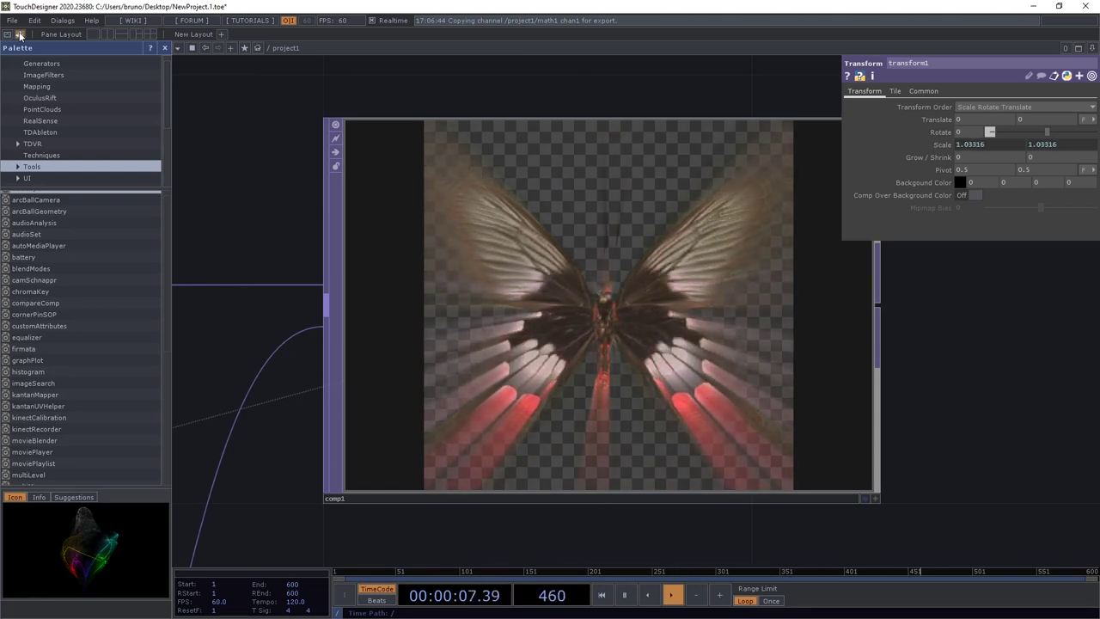
left_click(43, 76)
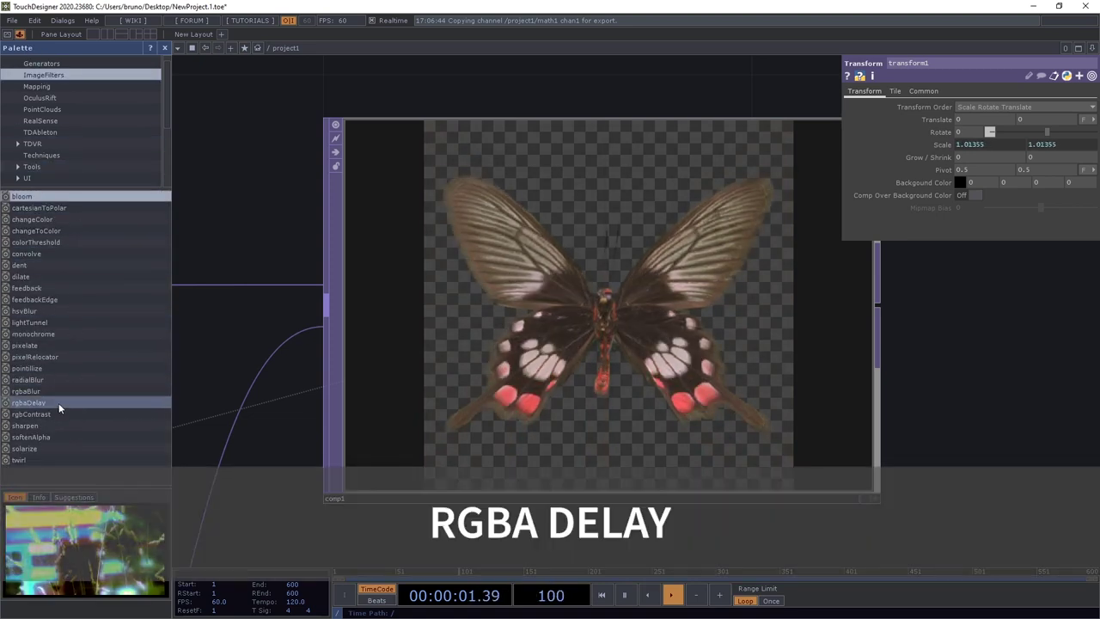
left_click_drag(59, 403, 975, 347)
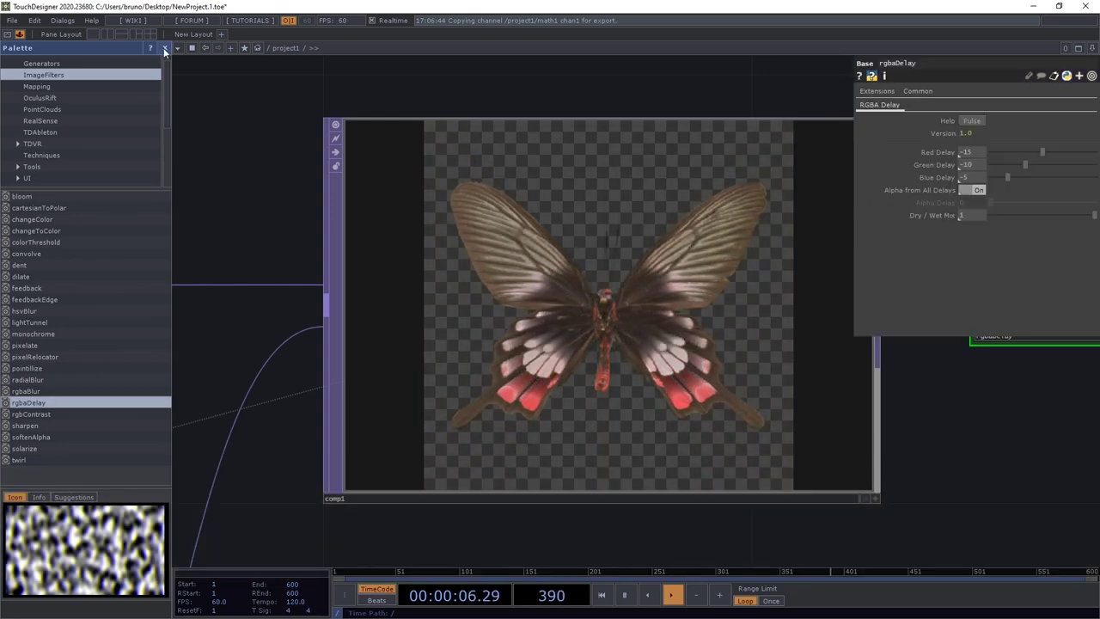
key("alt+l")
Place rgbaDelay beside comp1 and wire comp1's output into it
scroll(799, 421, "down", 3)
scroll(792, 438, "down", 2)
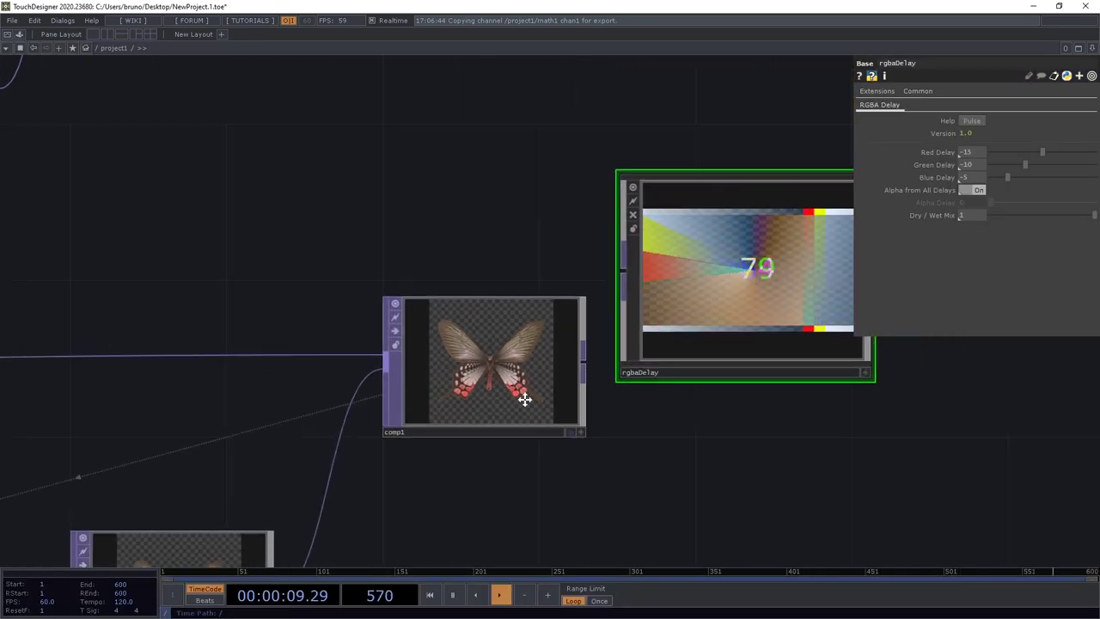
left_click_drag(734, 293, 551, 339)
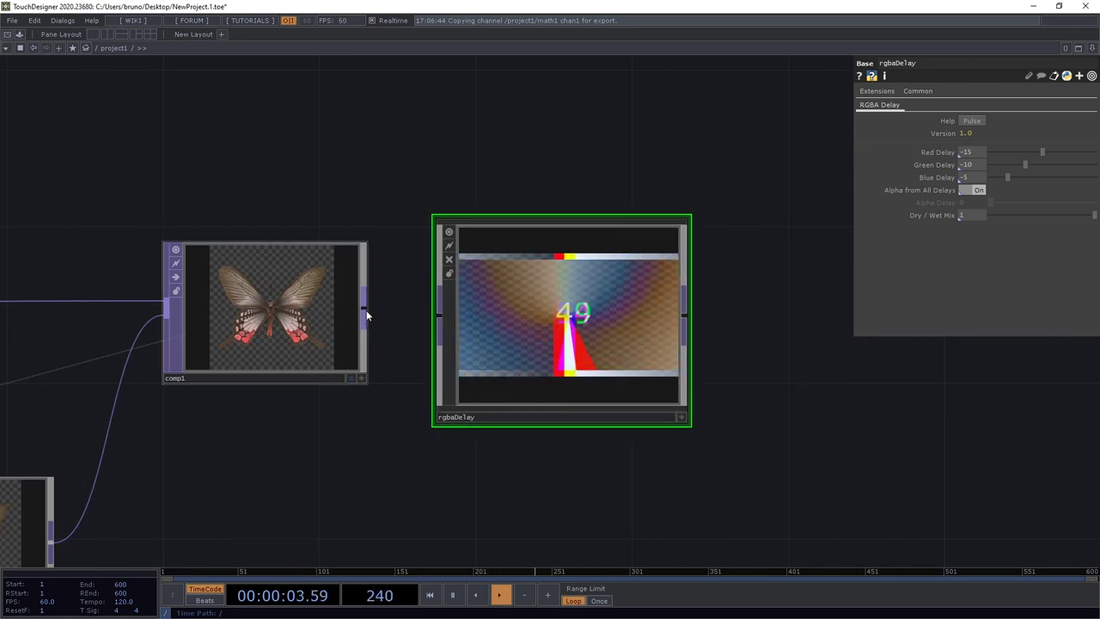
left_click_drag(365, 308, 436, 317)
scroll(789, 314, "up", 5)
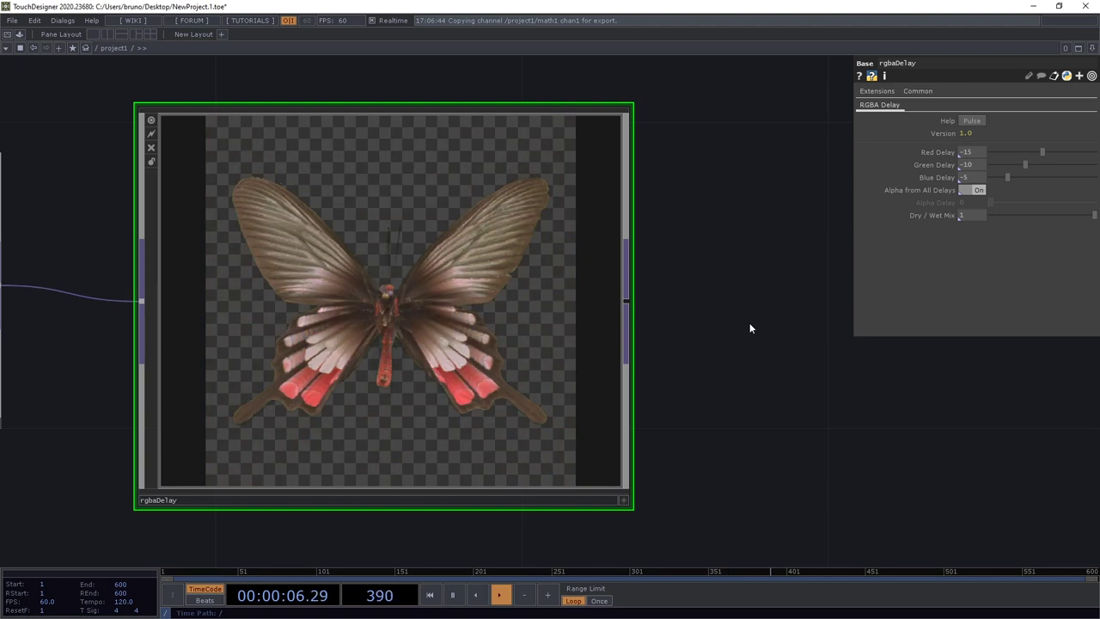
Add a Transform TOP, transform2, after rgbaDelay
scroll(748, 327, "down", 3)
left_click_drag(748, 324, 381, 311)
left_click(385, 305)
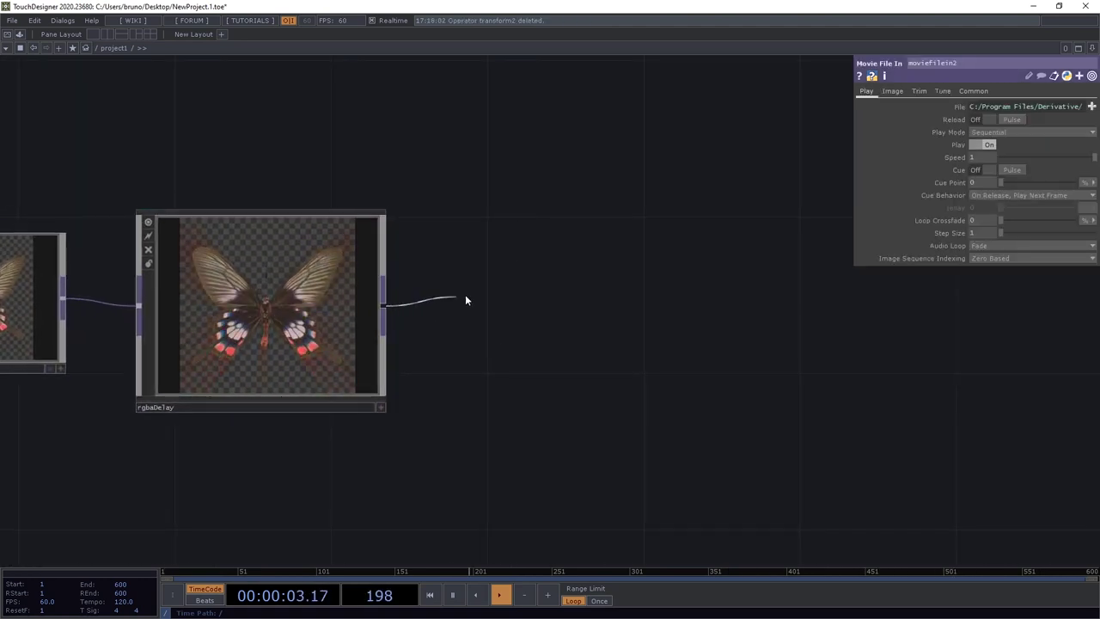
left_click(468, 294)
type("trans")
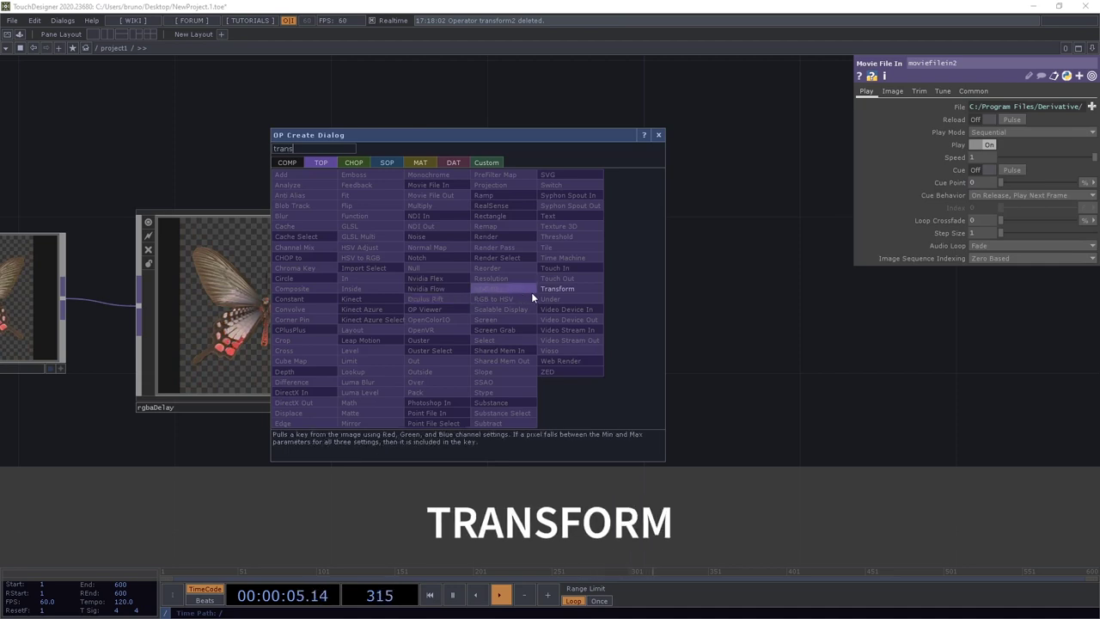
left_click(557, 289)
left_click(551, 297)
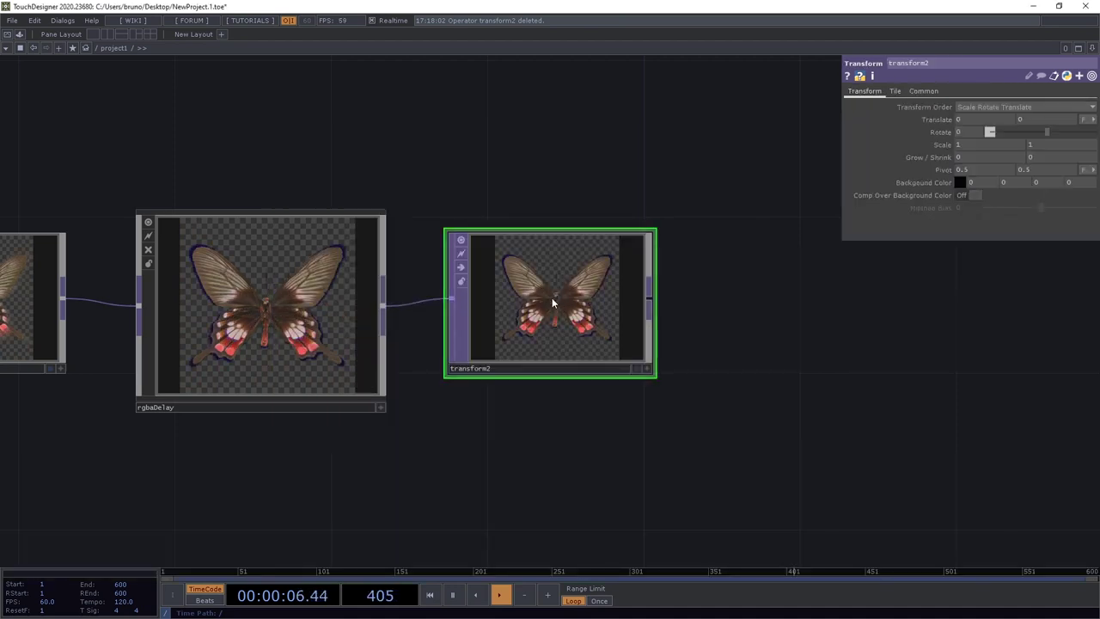
Give transform2 an opaque blue background (alpha 1) and turn Comp Over Background Color on
left_click(960, 181)
left_click(1011, 135)
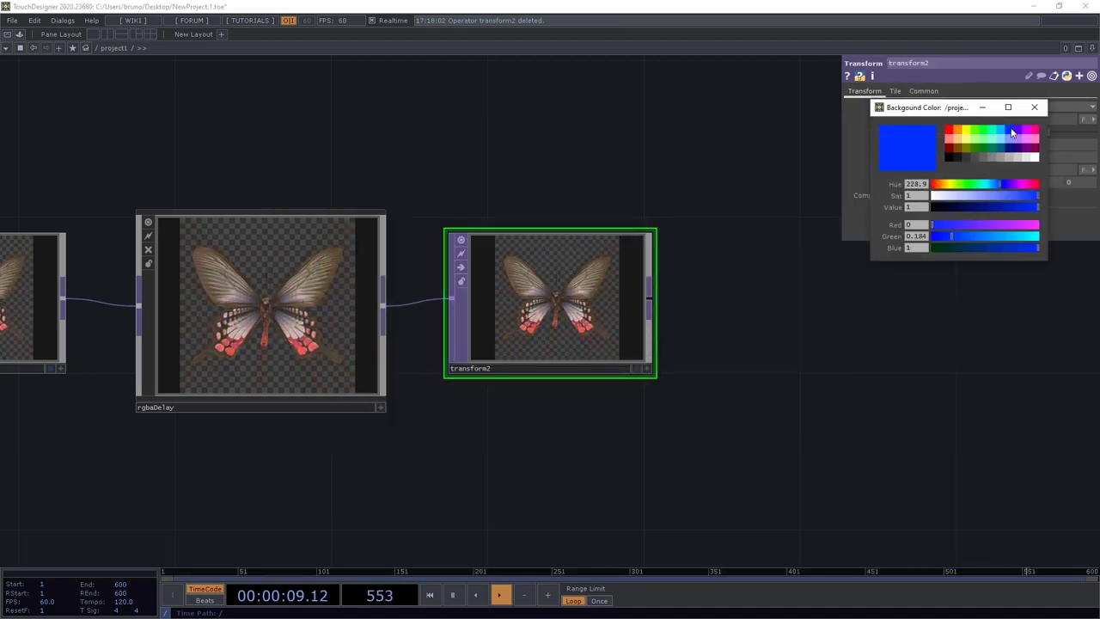
left_click(1035, 108)
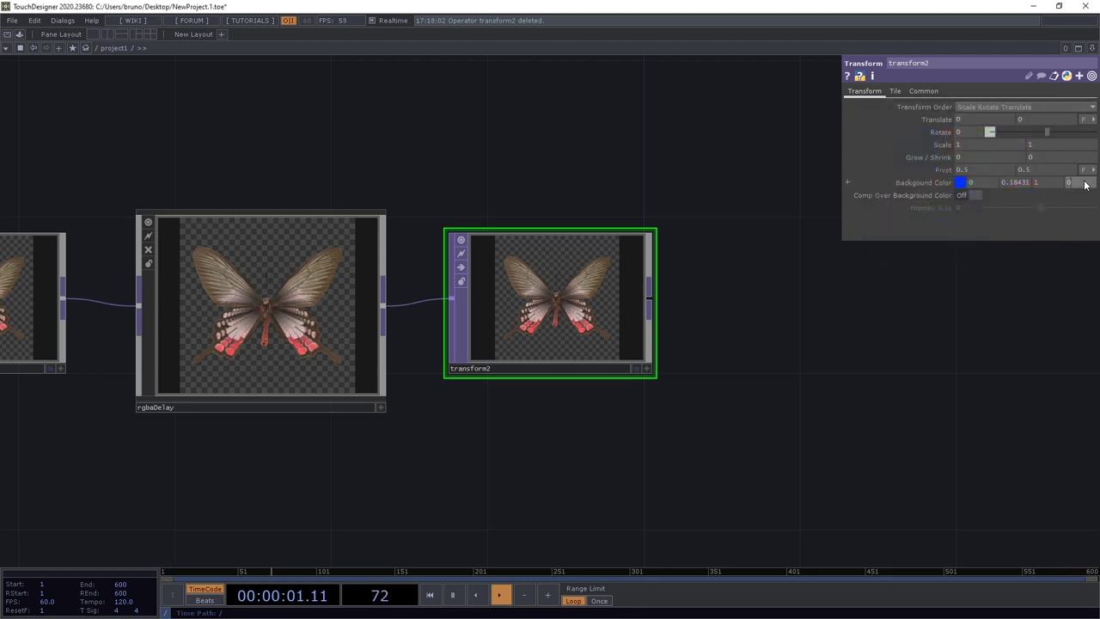
left_click(1073, 182)
type("1")
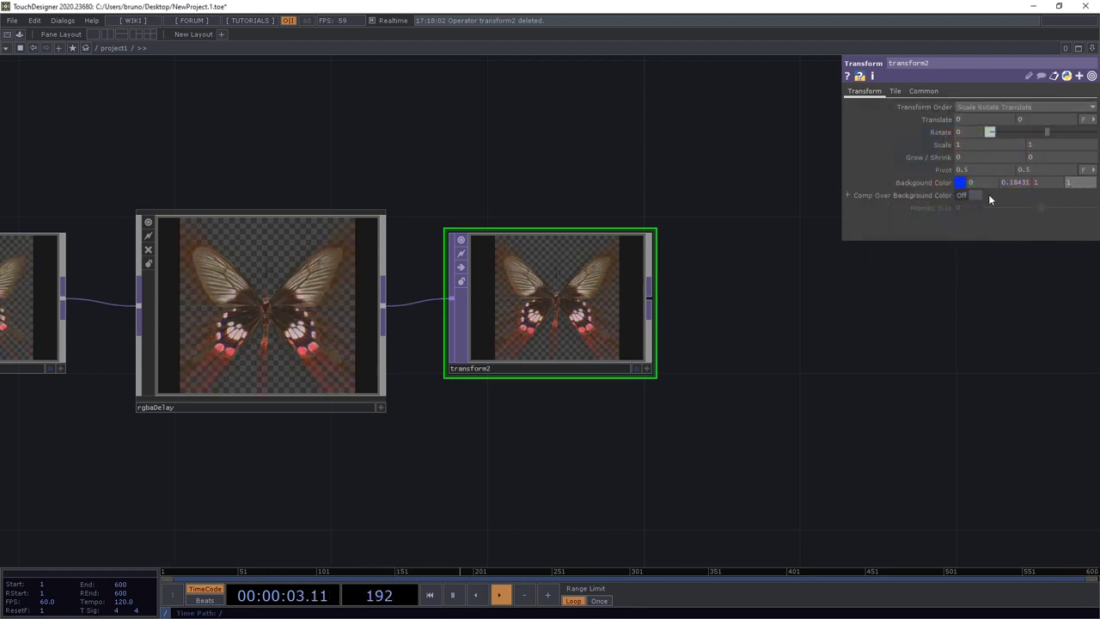
left_click(971, 195)
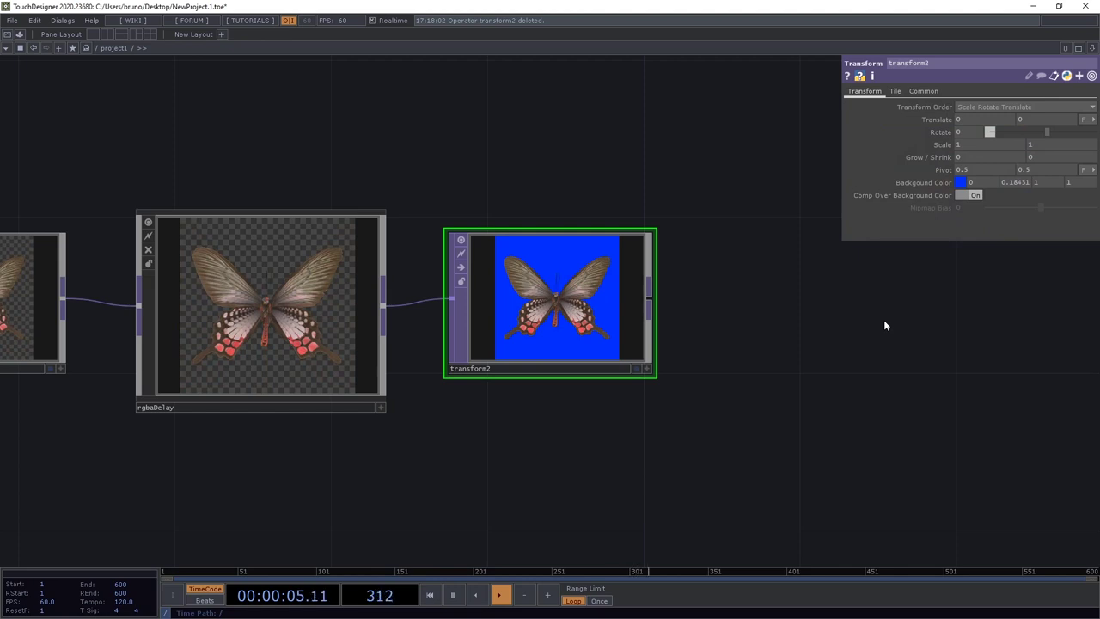
scroll(469, 186, "down", 5)
Copy and paste the 11 butterfly image nodes above the originals
left_click_drag(420, 222, 547, 244)
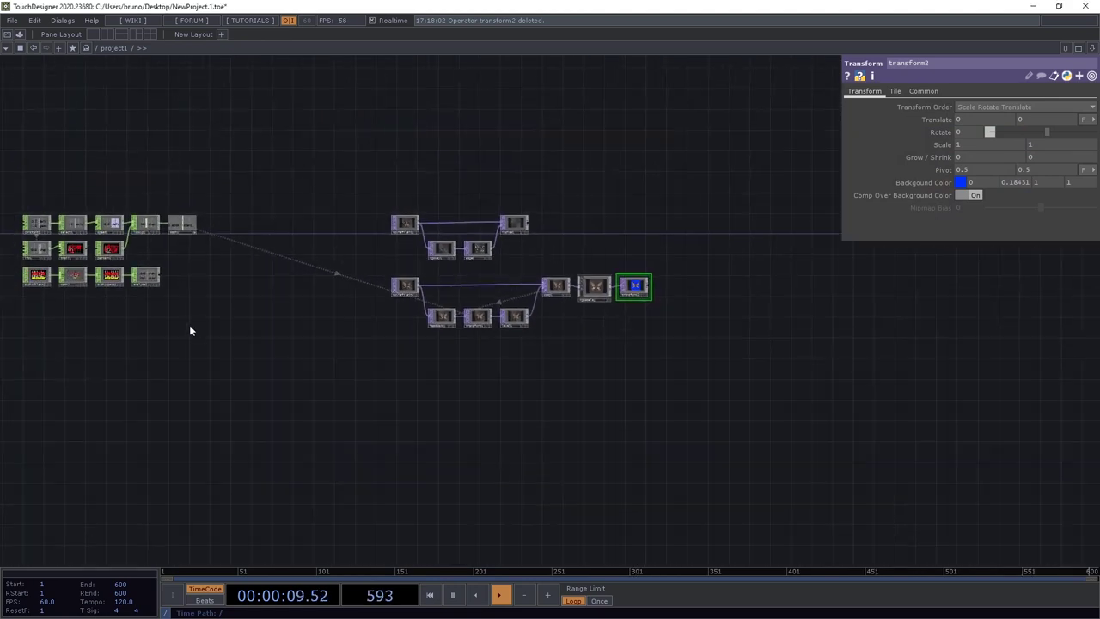
left_click_drag(192, 326, 506, 356)
left_click_drag(328, 390, 177, 404)
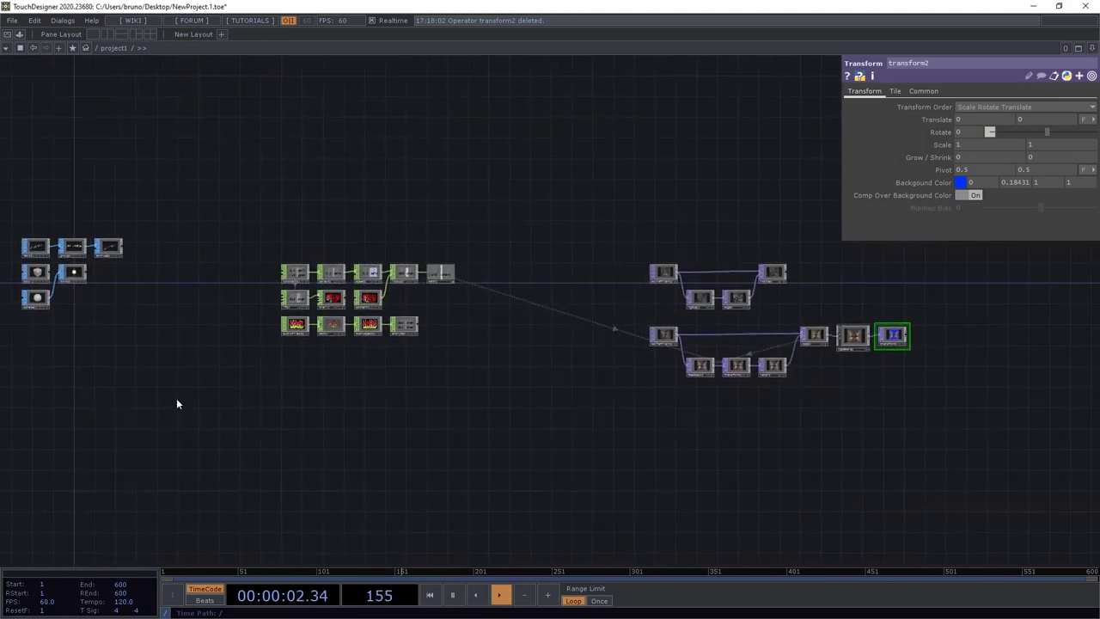
right_click_drag(616, 233, 952, 438)
key("ctrl+c")
key("ctrl+v")
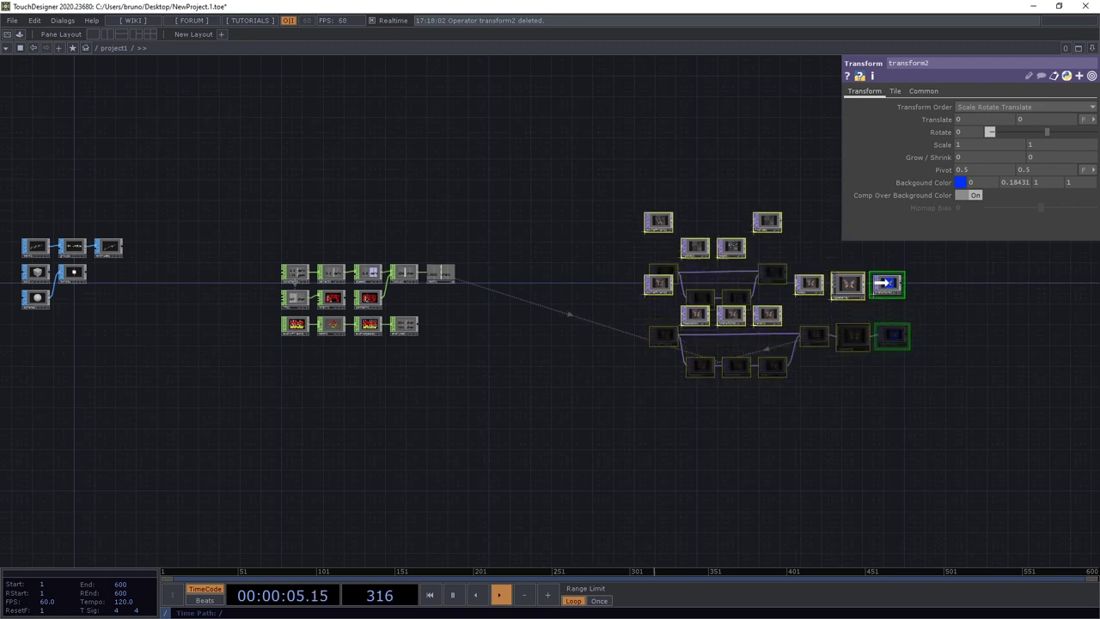
left_click(885, 276)
Copy and paste the six geometry nodes
left_click_drag(177, 410, 528, 421)
right_click_drag(322, 226, 494, 378)
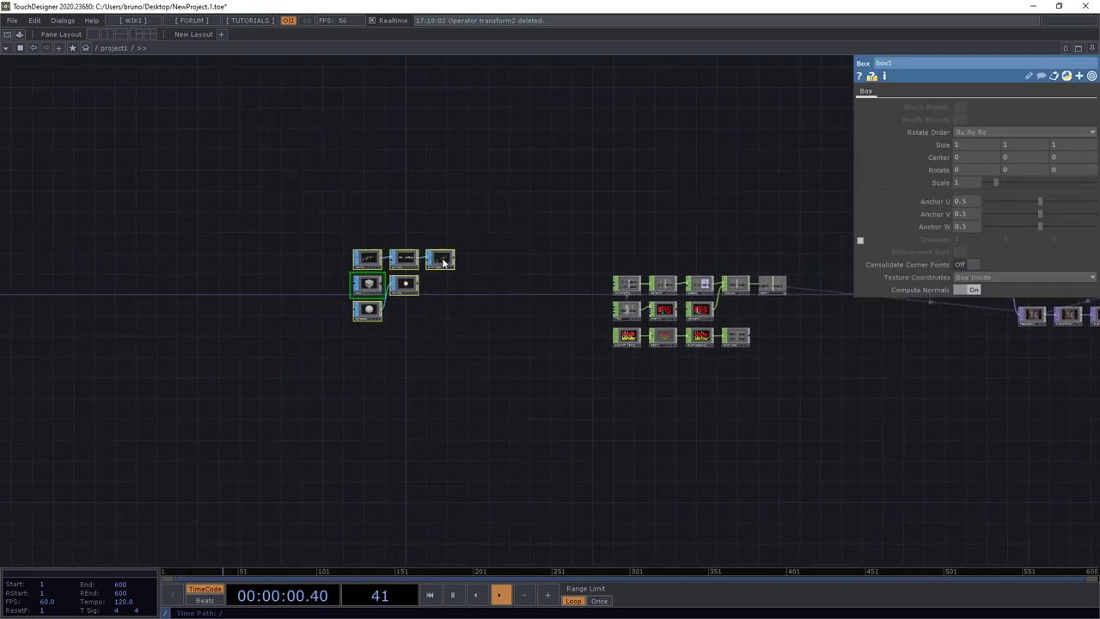
key("ctrl+c")
key("ctrl+v")
Open the OP Create dialog on the DAT operator family over empty canvas
scroll(241, 295, "up", 6)
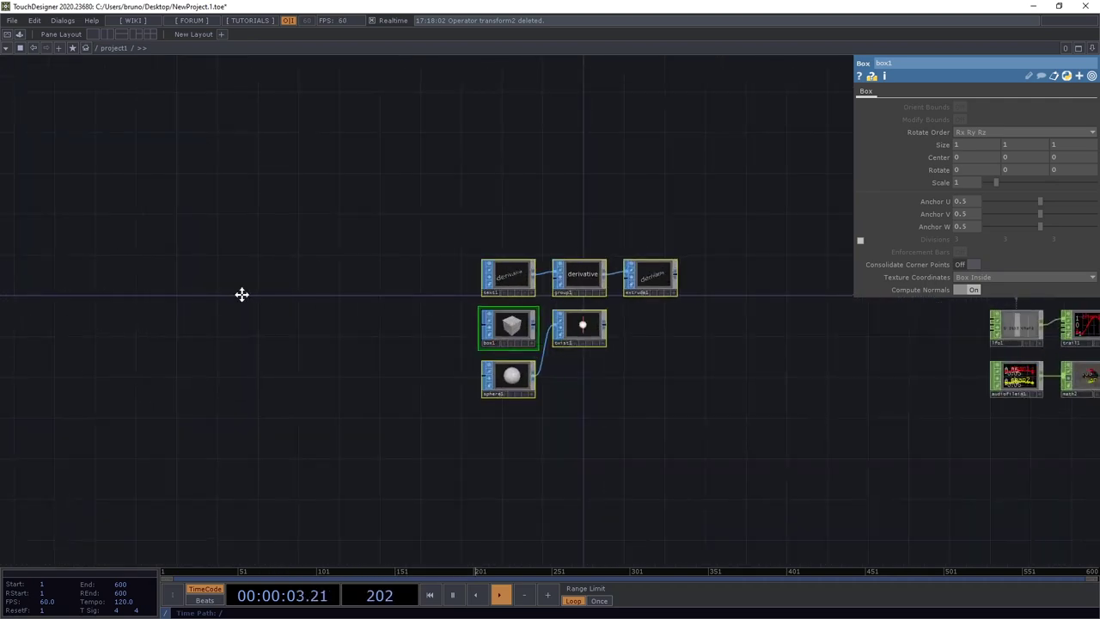
left_click_drag(262, 294, 412, 291)
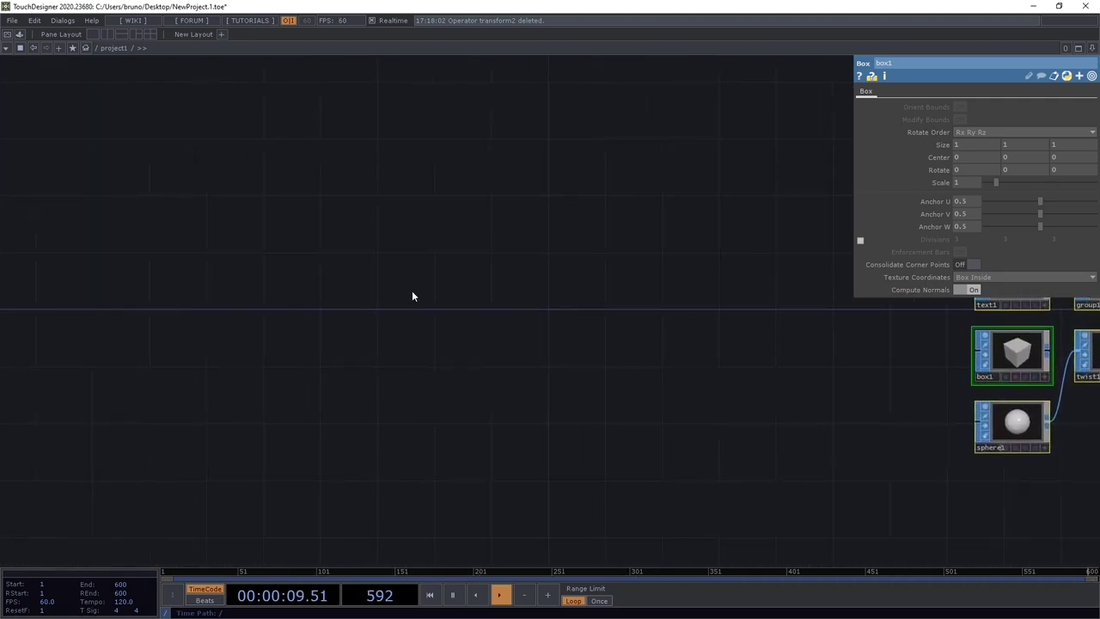
key("Tab")
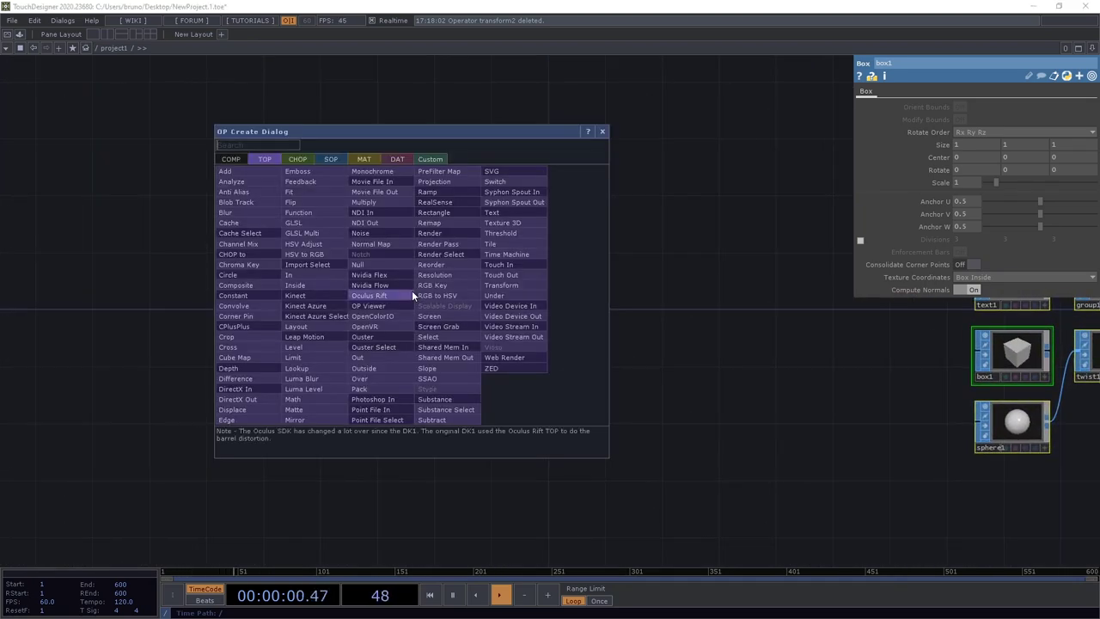
left_click(396, 159)
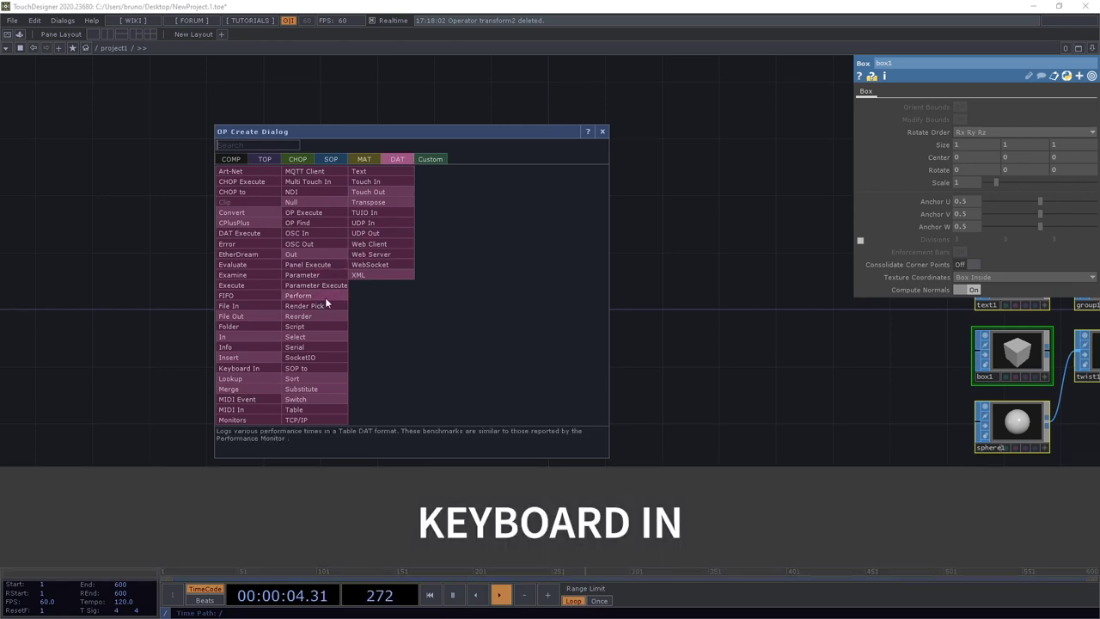
Place a Keyboard In DAT, keyboardin1, and log test key presses e, v, 1, 3, w
left_click(251, 367)
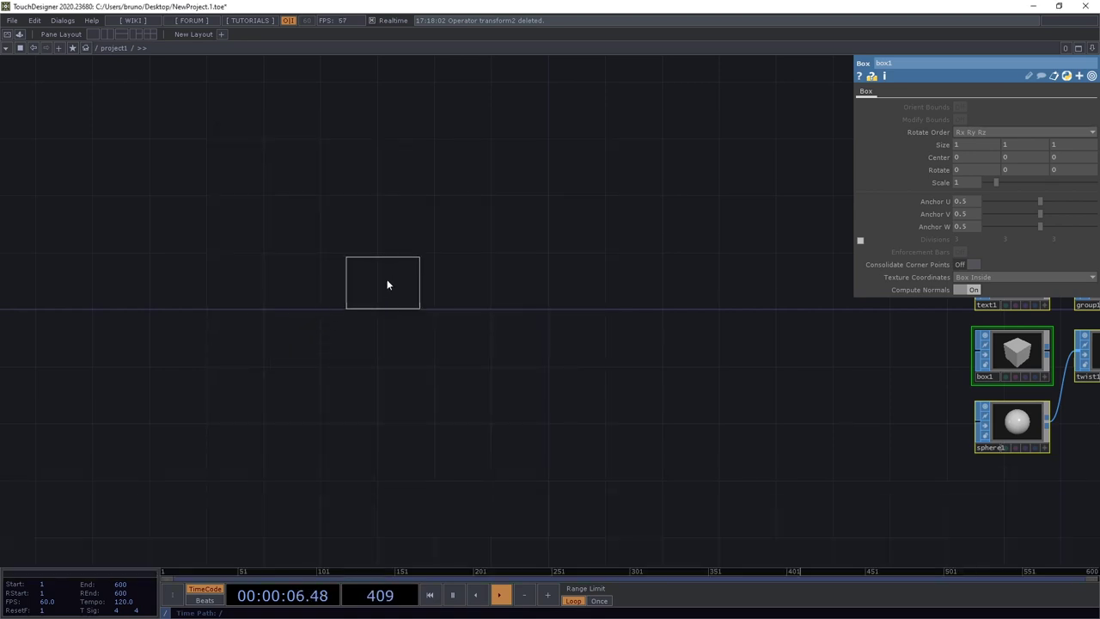
left_click(389, 281)
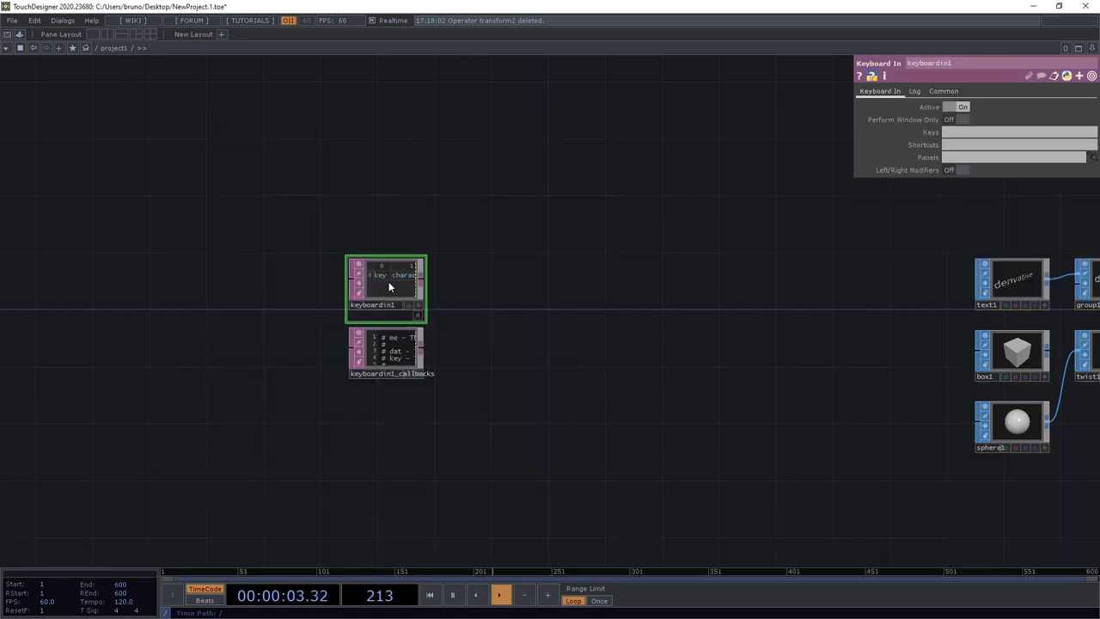
scroll(389, 281, "up", 5)
key("e")
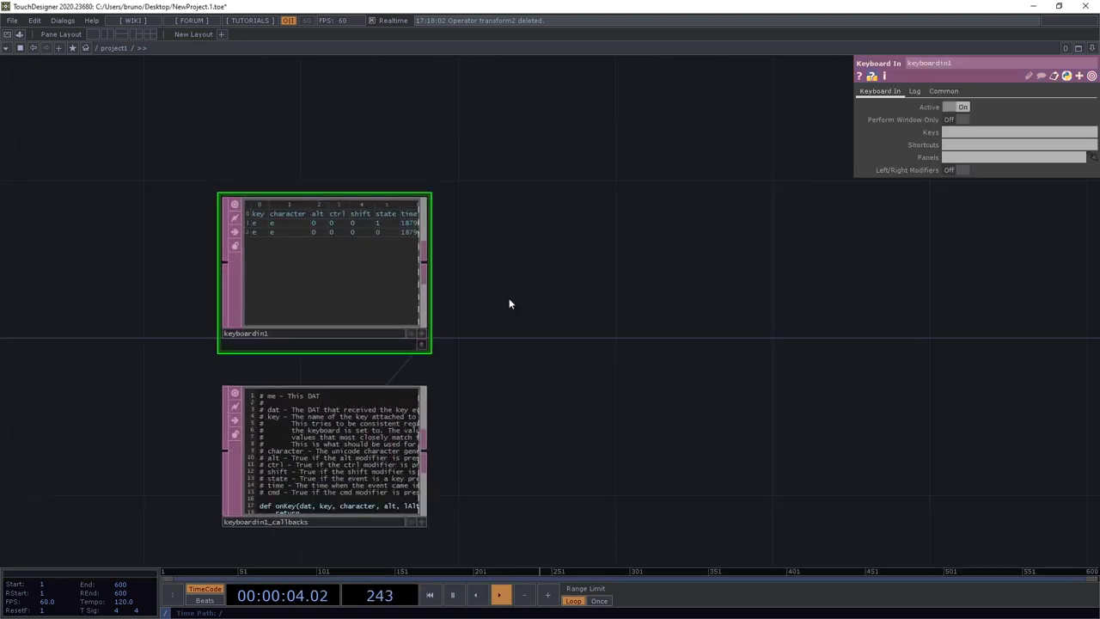
key("v")
key("1")
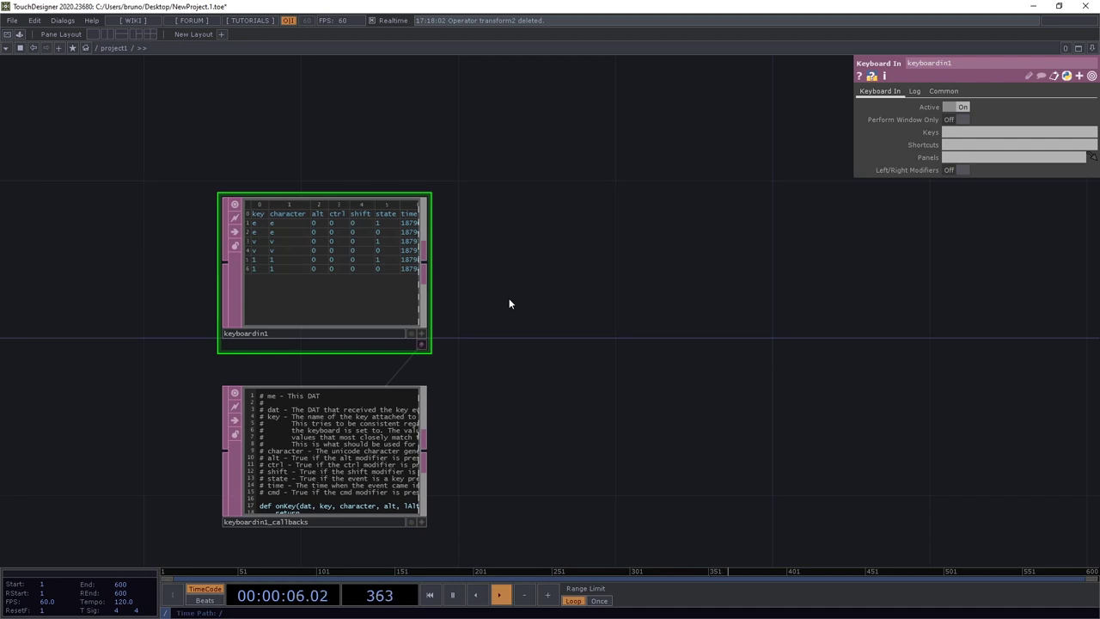
key("3")
key("w")
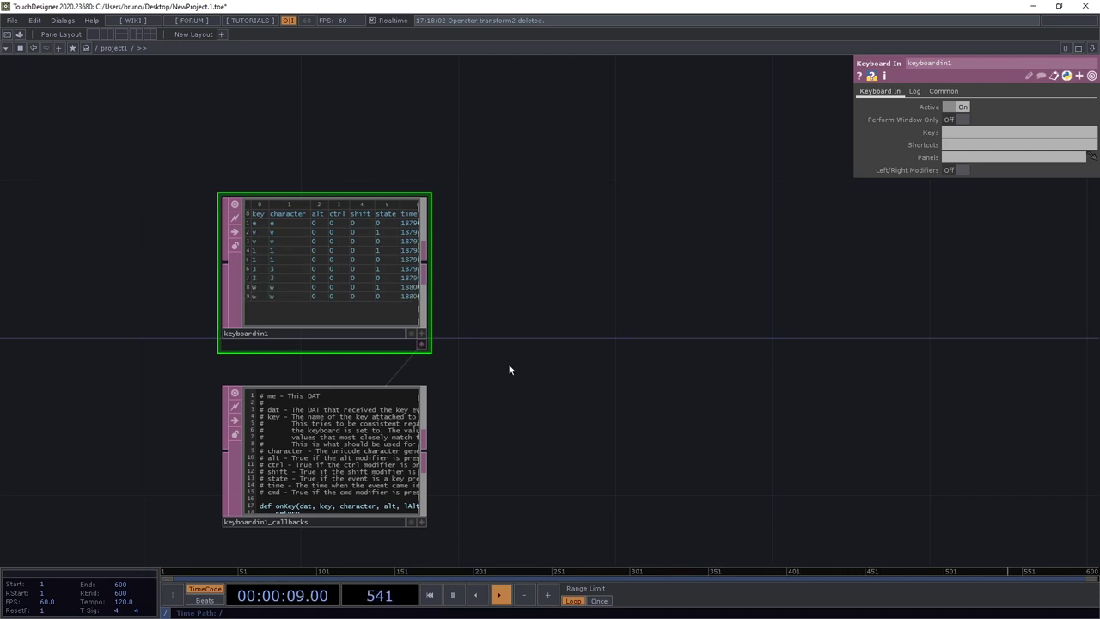
Inspect the keyboardin1_callbacks script, then pan to the text1, group1, box1 and twist1 nodes
left_click_drag(505, 411, 635, 364)
scroll(508, 335, "up", 3)
scroll(543, 354, "up", 2)
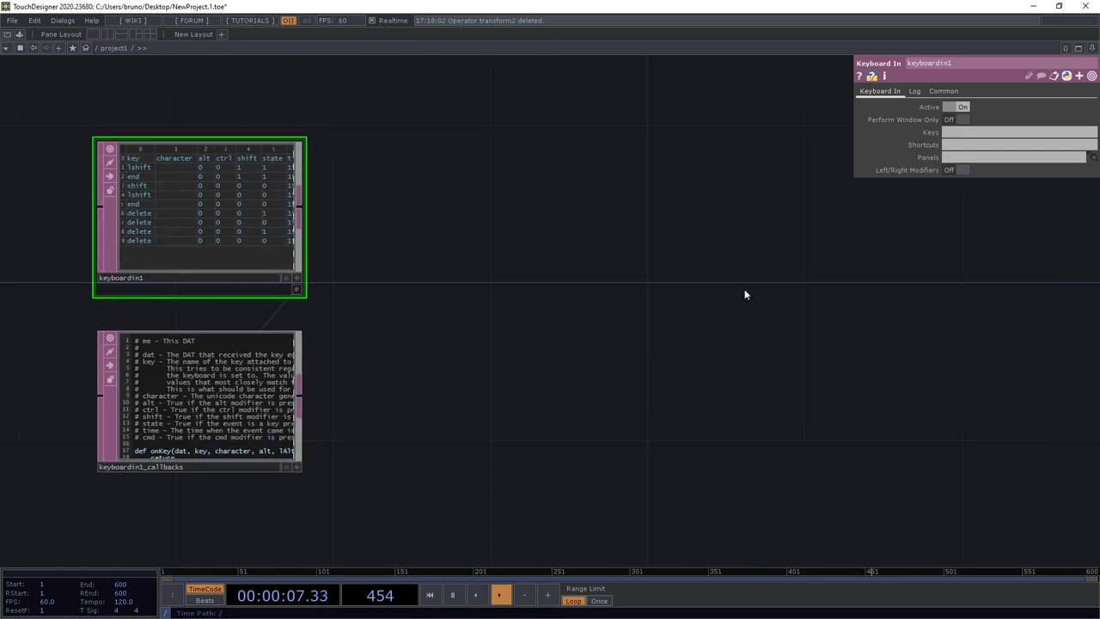
left_click_drag(744, 291, 321, 300)
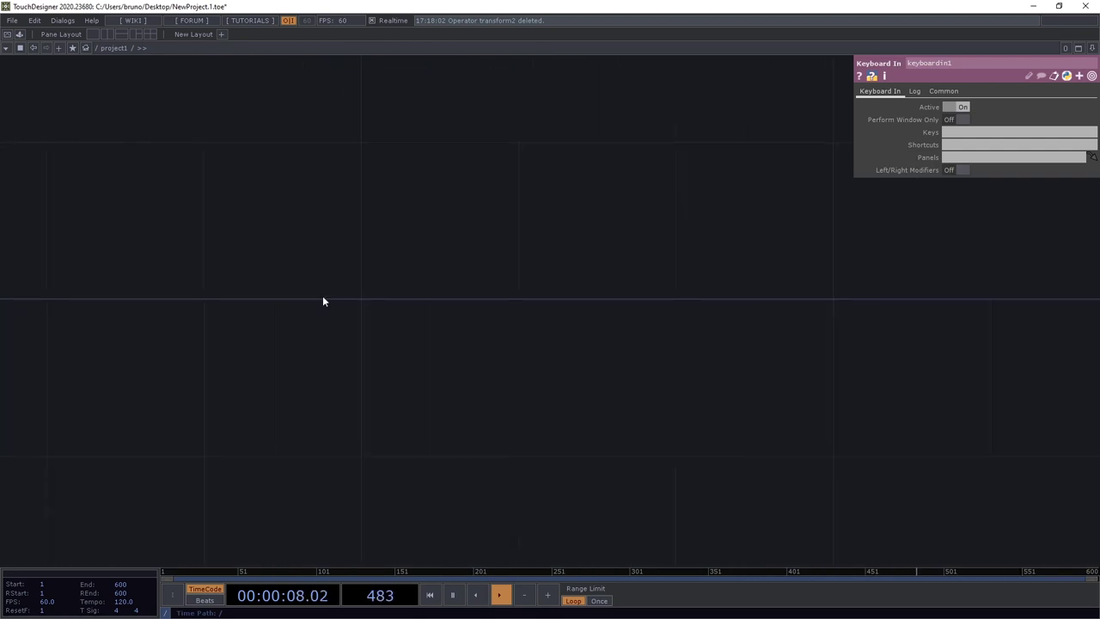
left_click_drag(535, 307, 684, 315)
Select text1 and inspect its Text parameter value
left_click(669, 272)
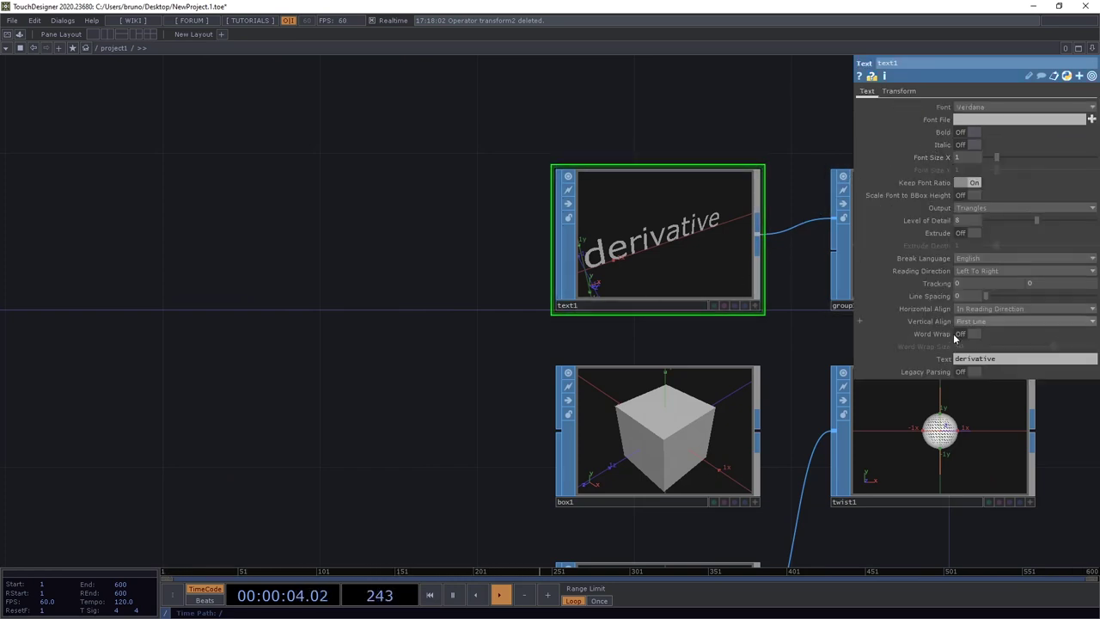
left_click(945, 358)
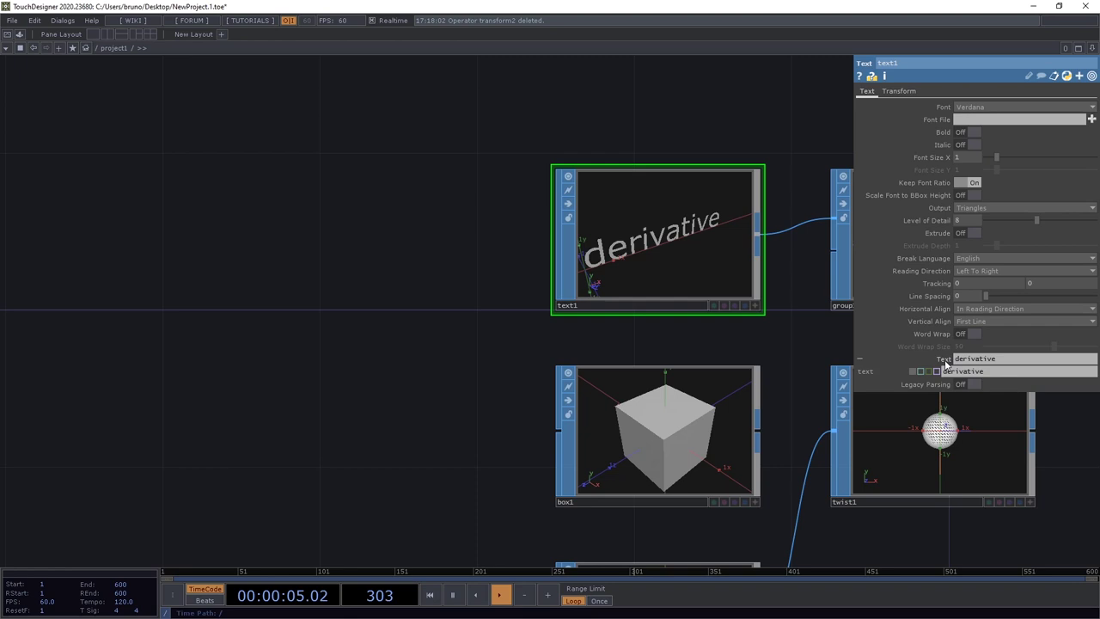
left_click(869, 371)
In keyboardin1_callbacks, add a blank line above return in onKey and start typing op('
left_click_drag(456, 327, 551, 371)
left_click_drag(211, 406, 488, 408)
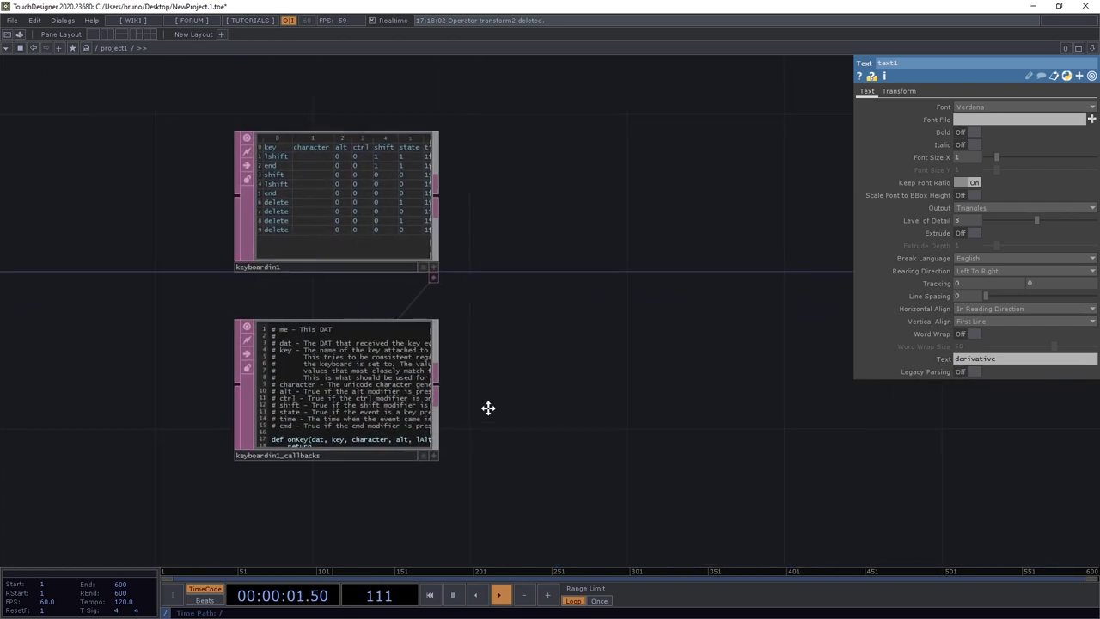
scroll(483, 397, "up", 5)
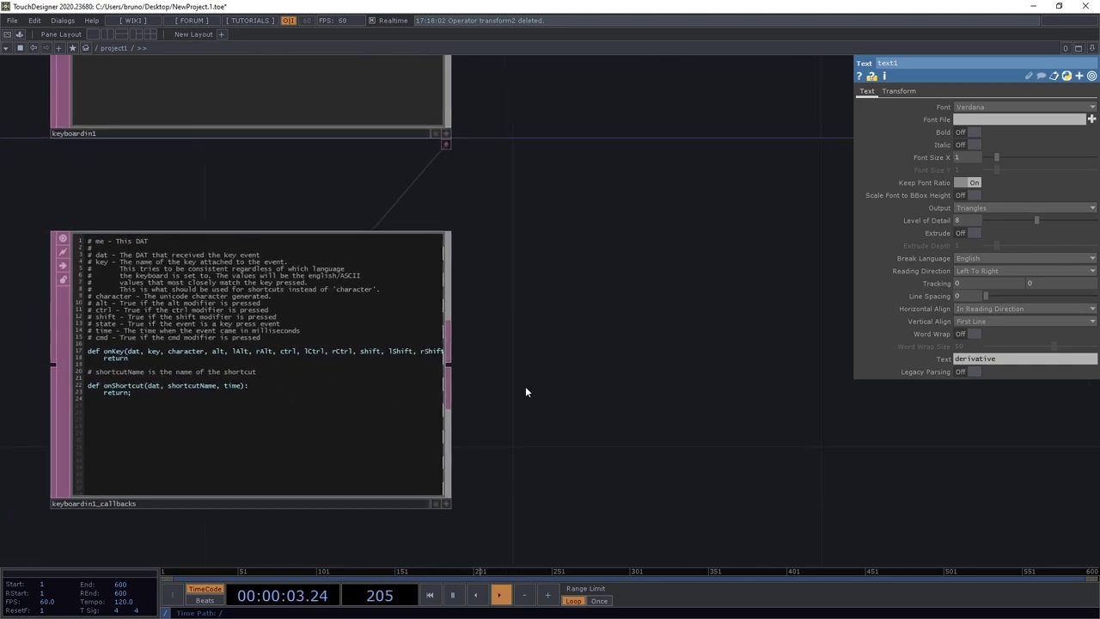
left_click(446, 503)
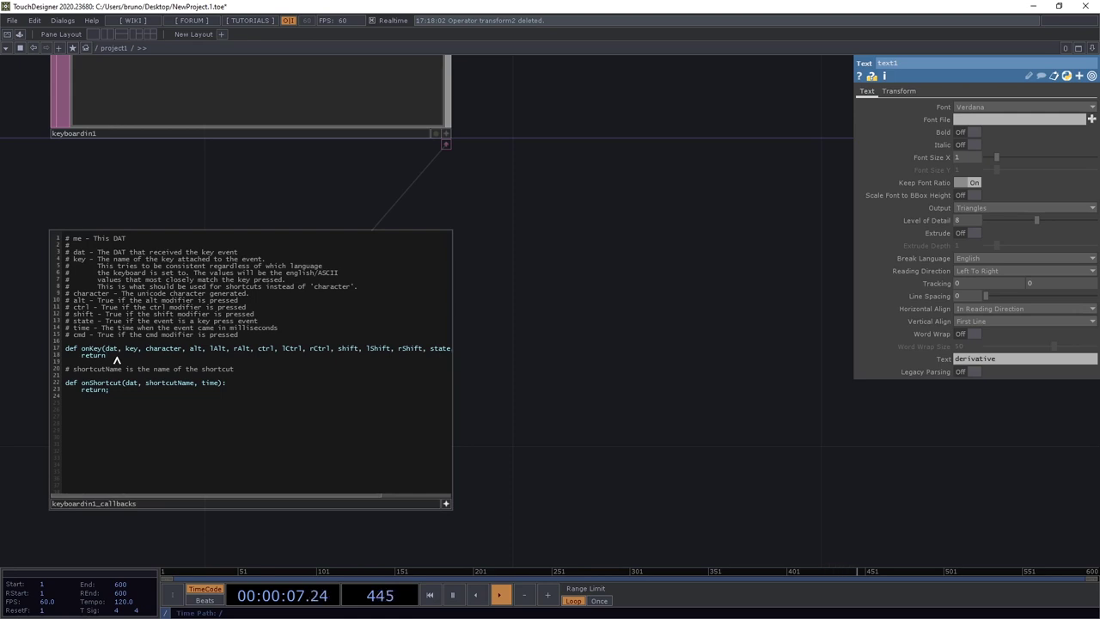
key("Return")
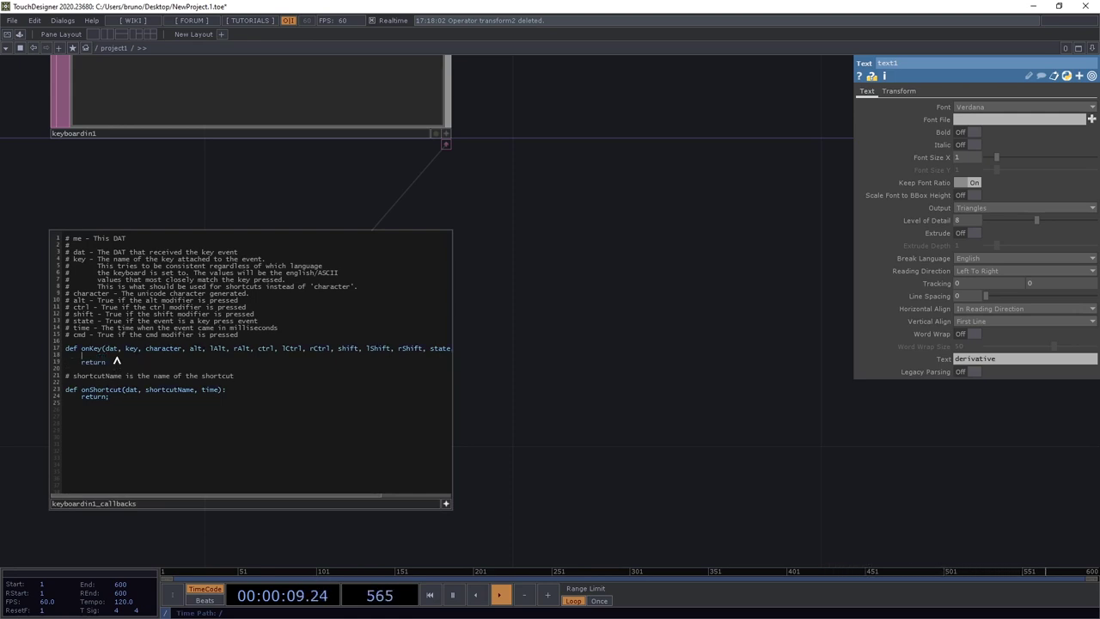
type("op('text1').par.text =")
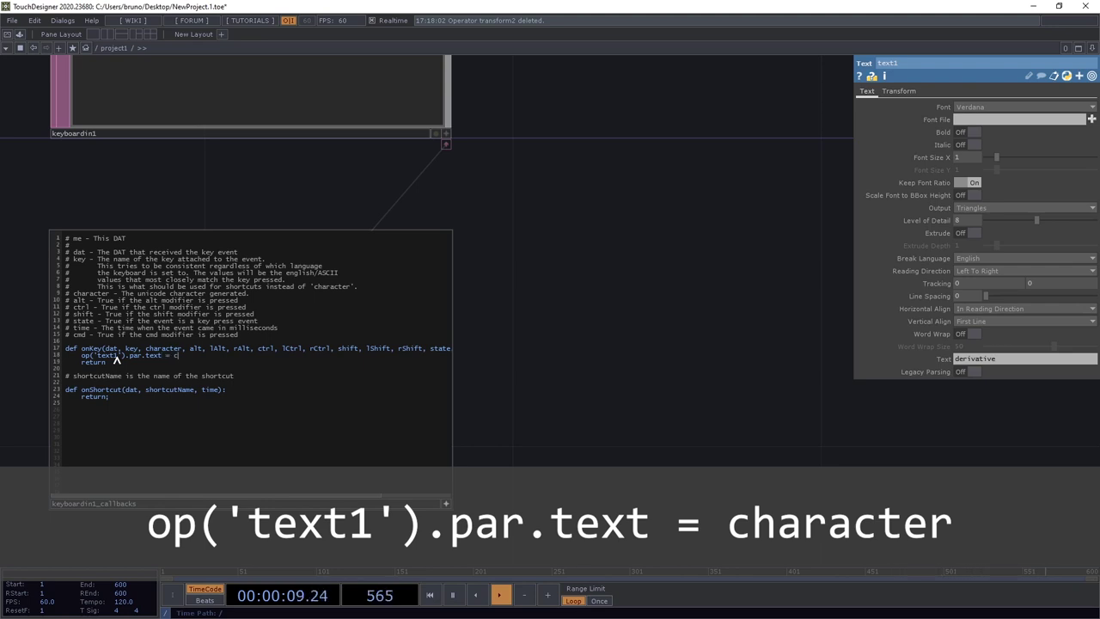
Finish the onKey line op('text1').par.text = character and bring text1's preview into view
type("cter")
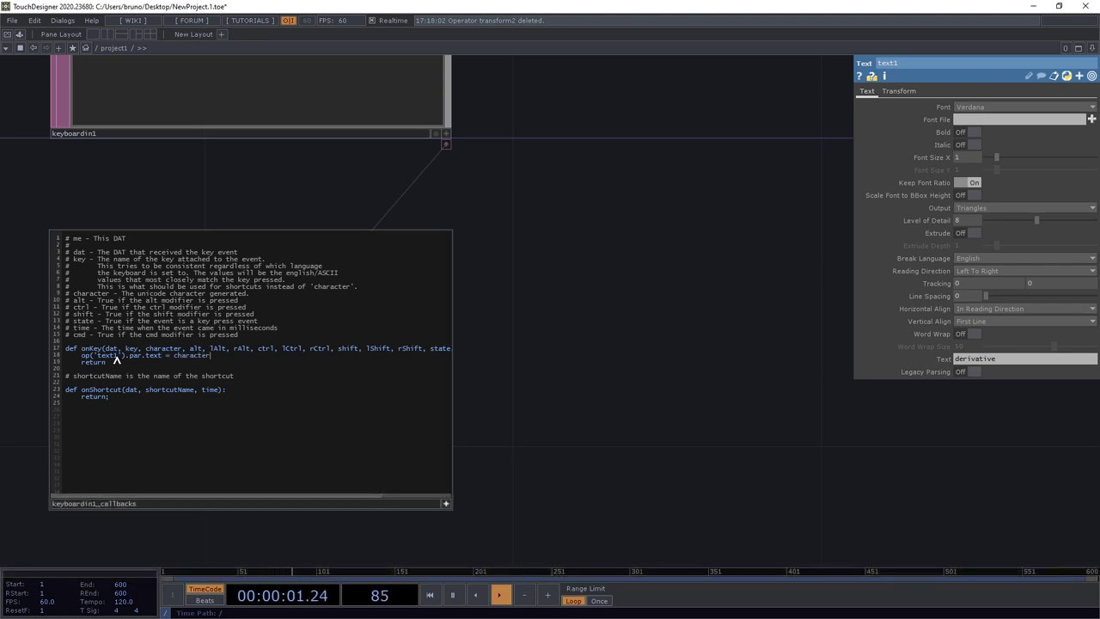
left_click(446, 503)
scroll(674, 309, "down", 3)
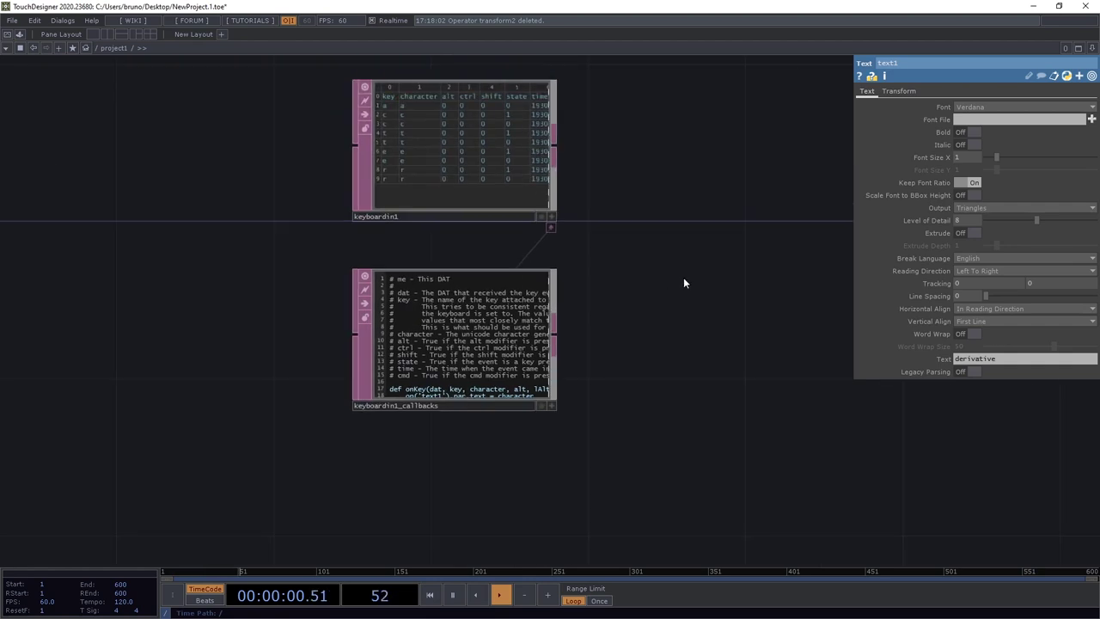
left_click_drag(684, 282, 269, 317)
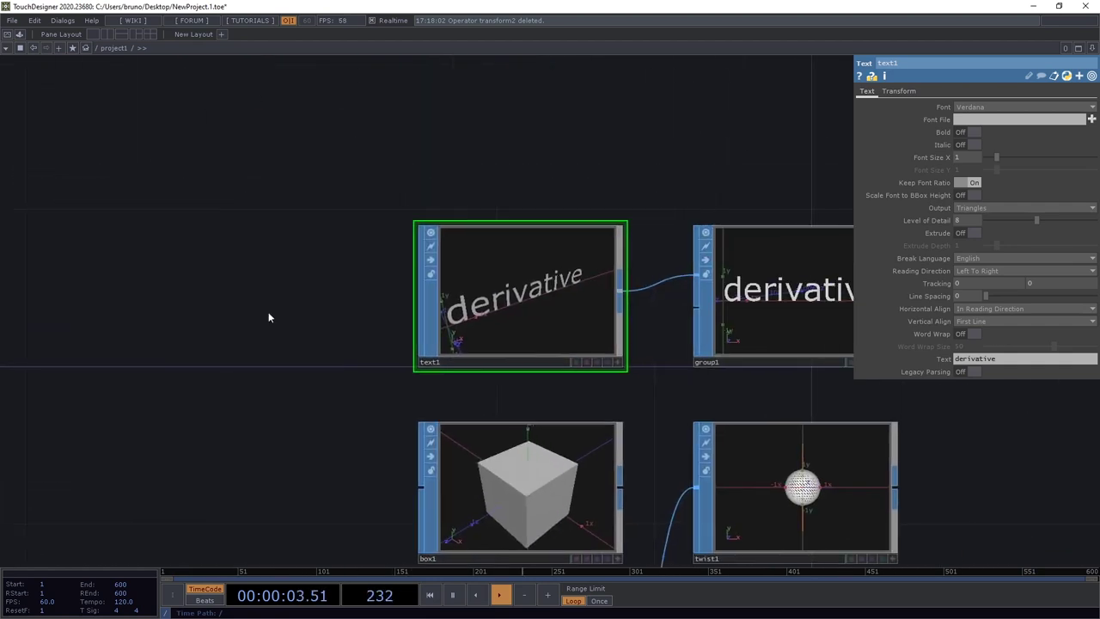
scroll(527, 184, "up", 2)
left_click_drag(527, 184, 456, 184)
Press 1, 2, 4, e, w and g to confirm text1's Text updates, ending on g
key("1")
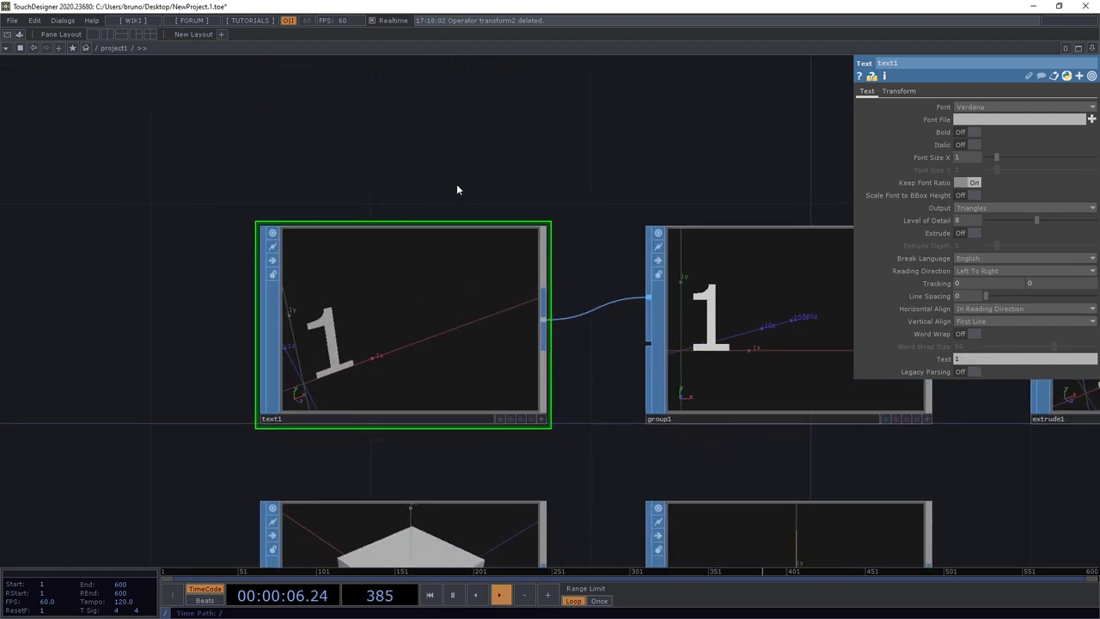
key("2")
key("4")
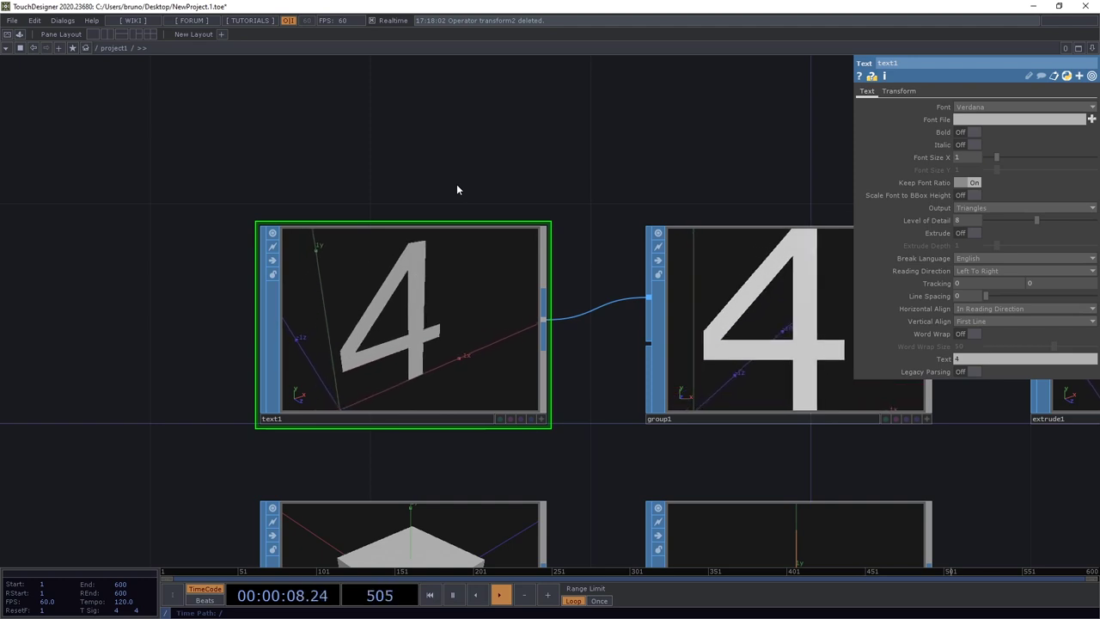
key("e")
key("w")
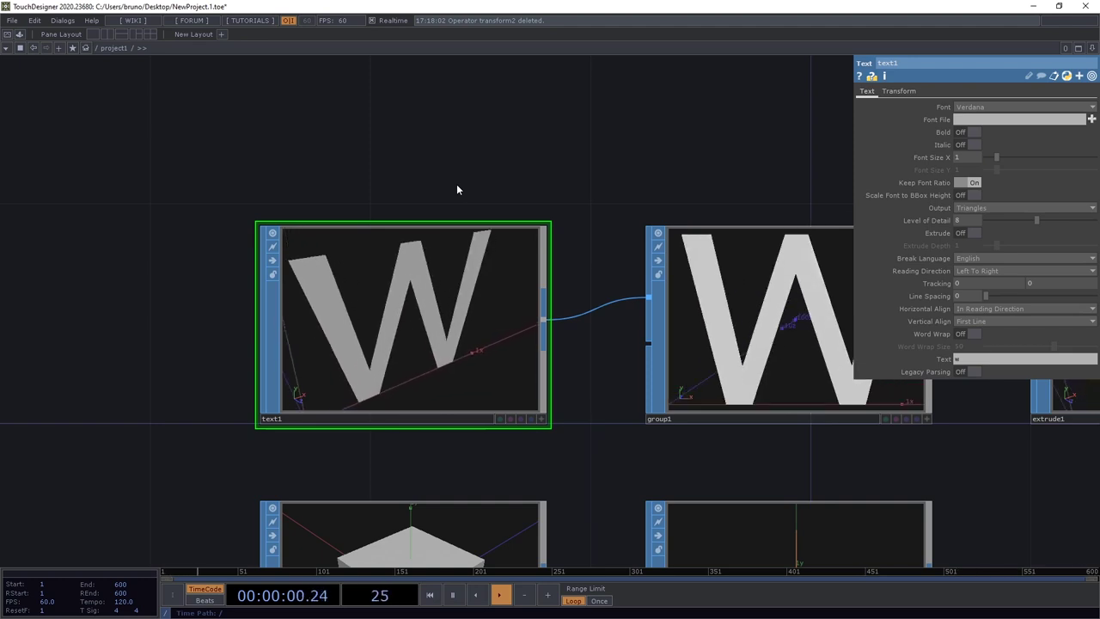
key("g")
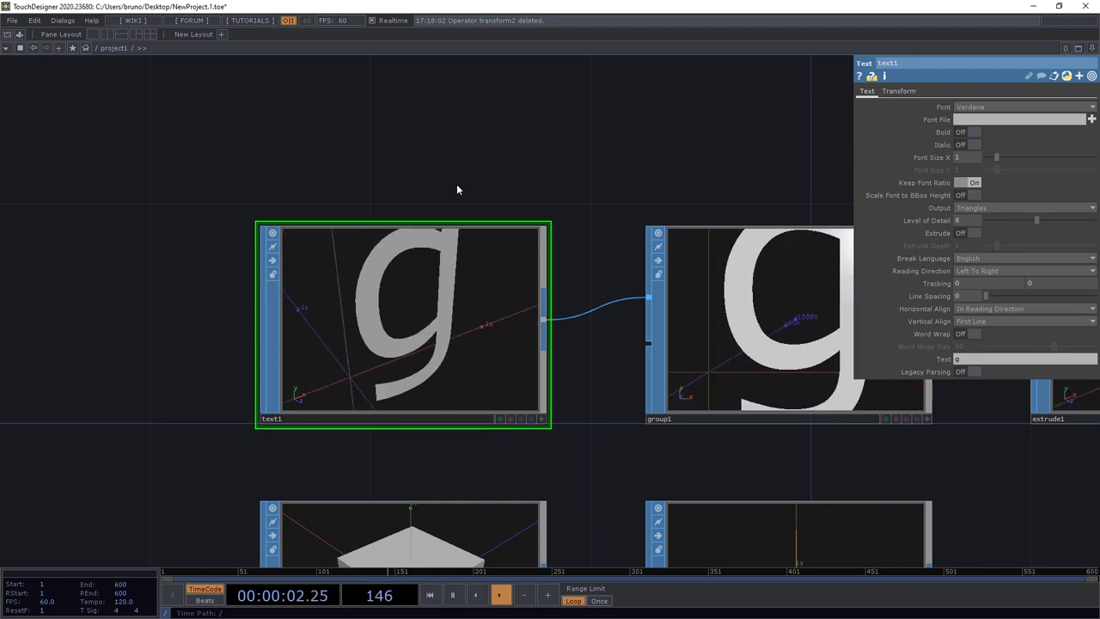
scroll(456, 184, "down", 5)
left_click_drag(241, 265, 433, 311)
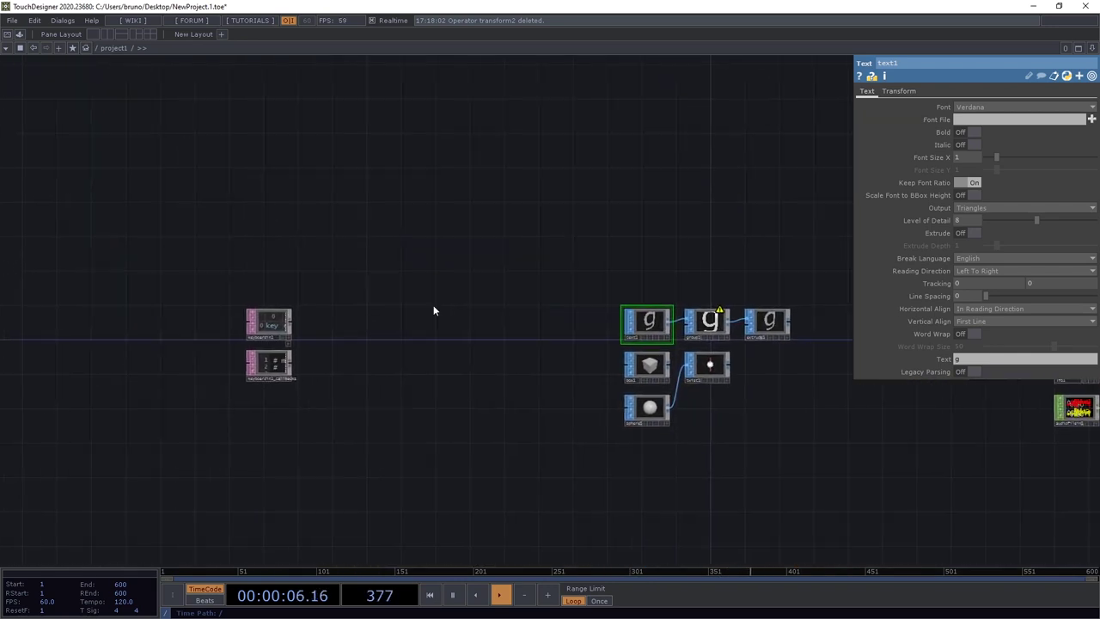
scroll(433, 311, "up", 5)
left_click_drag(298, 314, 388, 321)
scroll(430, 315, "up", 3)
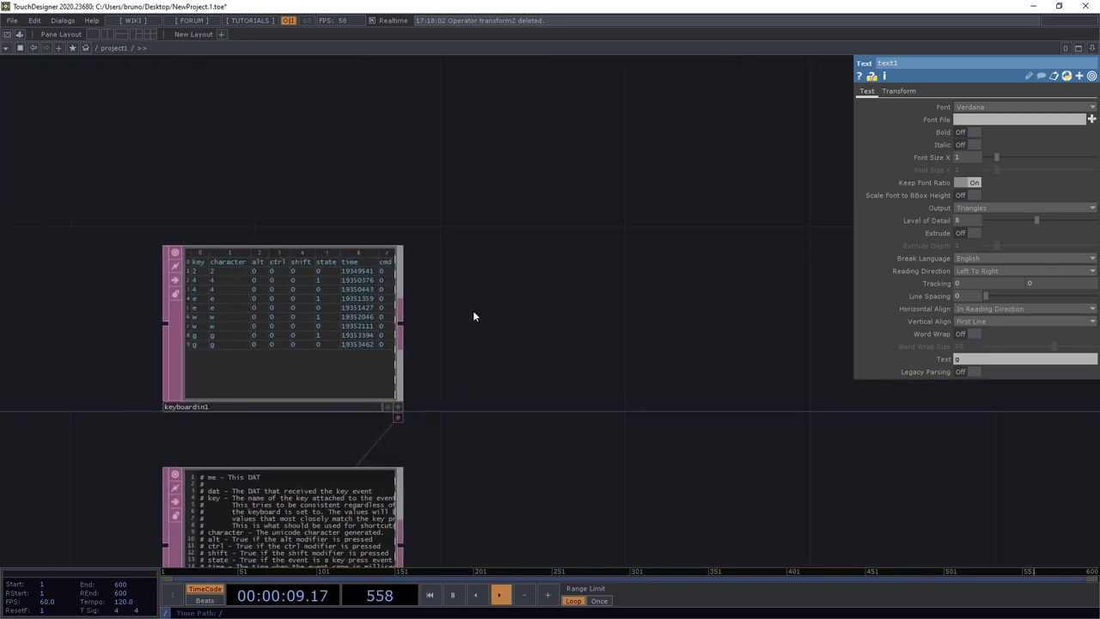
Create a Sort DAT, sort1, wired from keyboardin1's output
scroll(473, 310, "up", 2)
left_click(376, 328)
key("Tab")
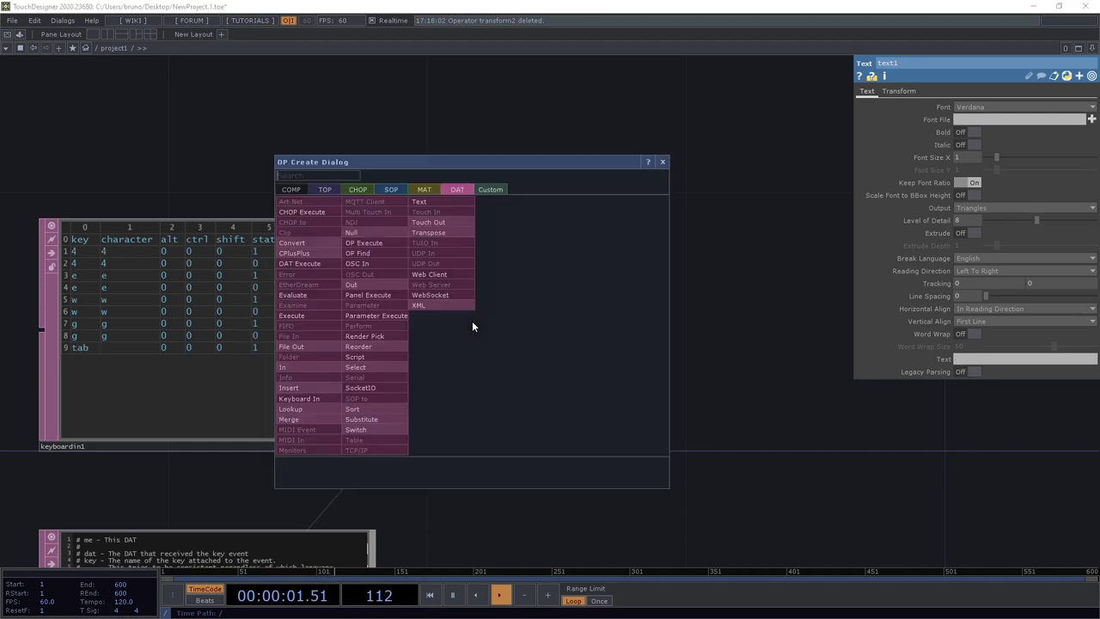
type("sort")
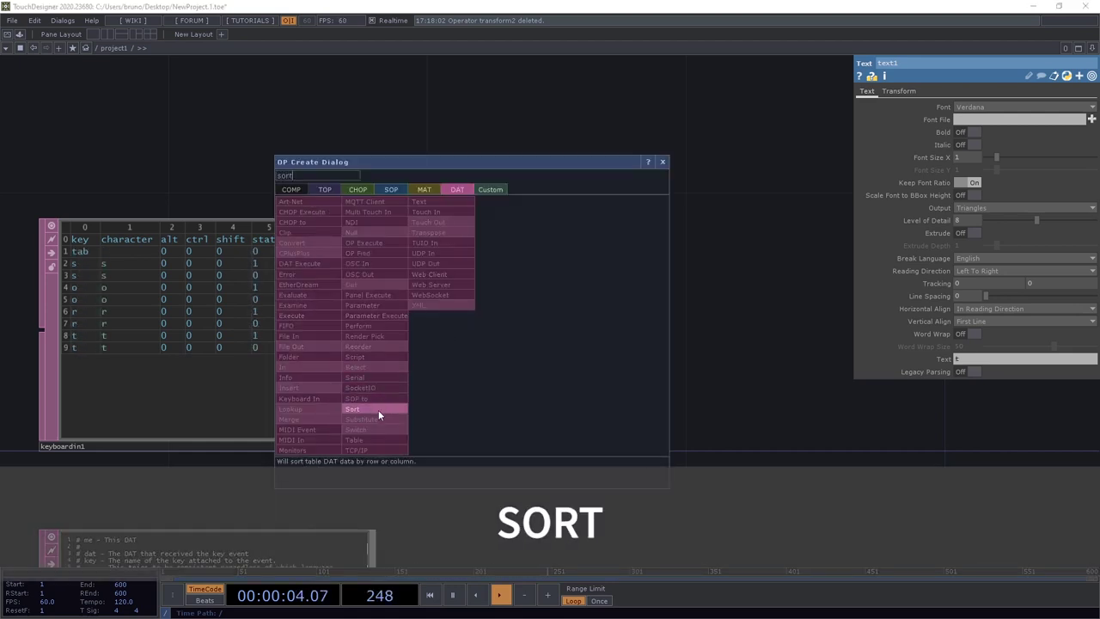
left_click(378, 409)
left_click(632, 337)
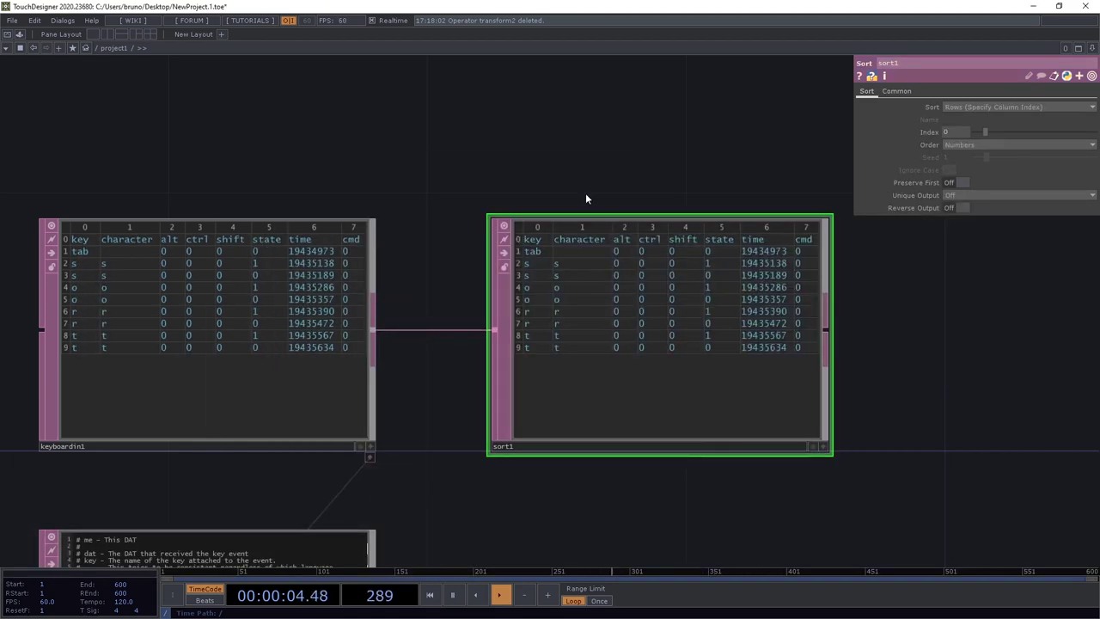
Log q, 2, e, r key presses and set sort1 to Alphabetical order with Preserve First on
key("q")
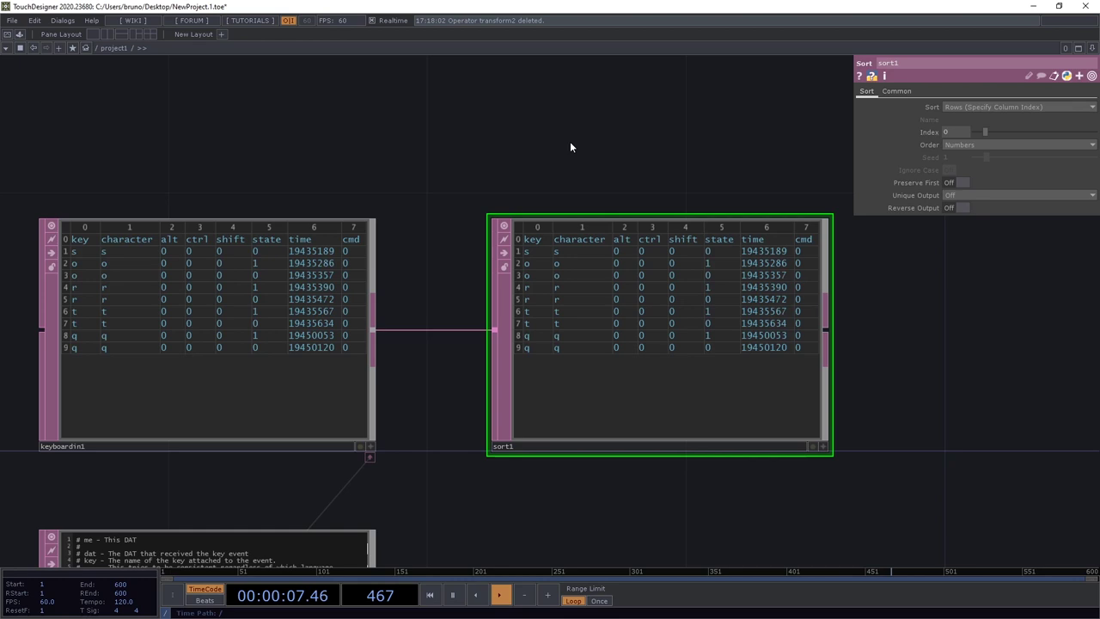
key("2")
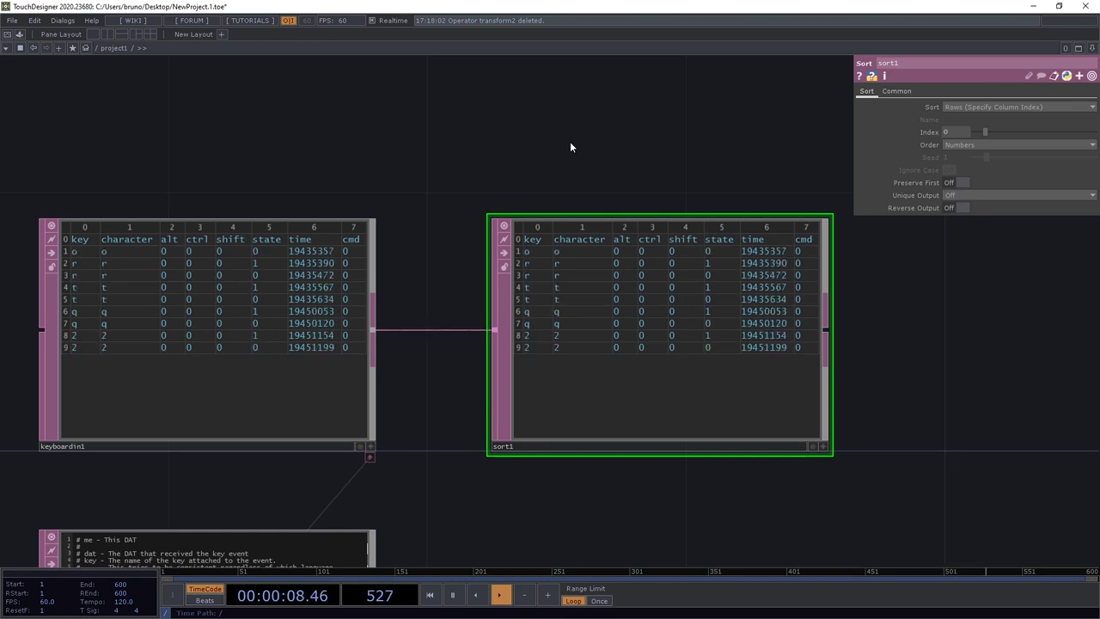
key("e")
key("r")
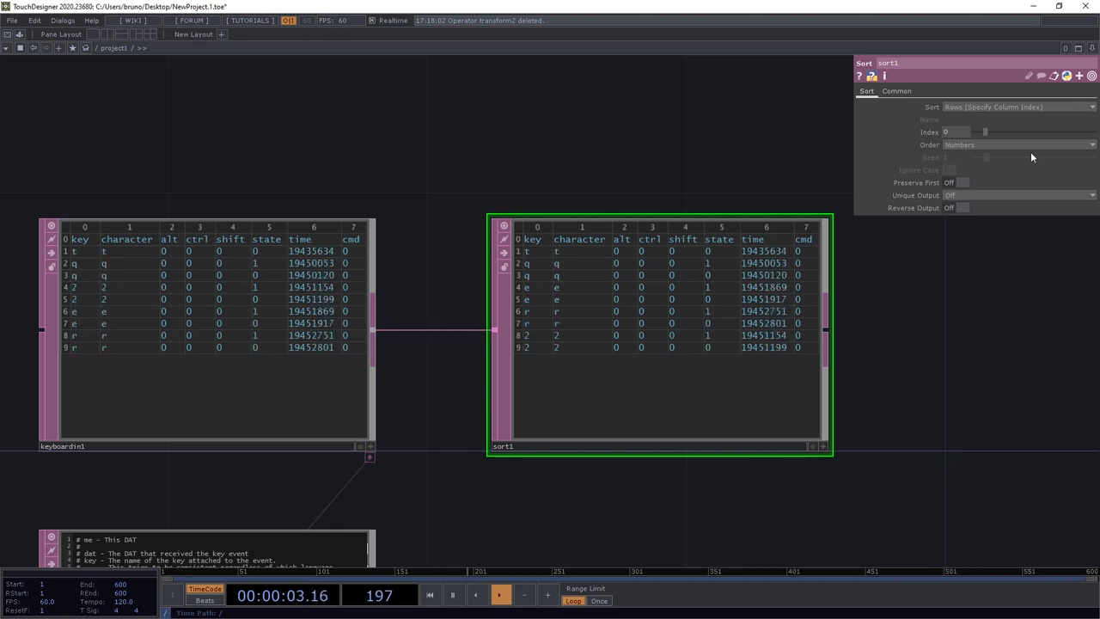
left_click(1055, 145)
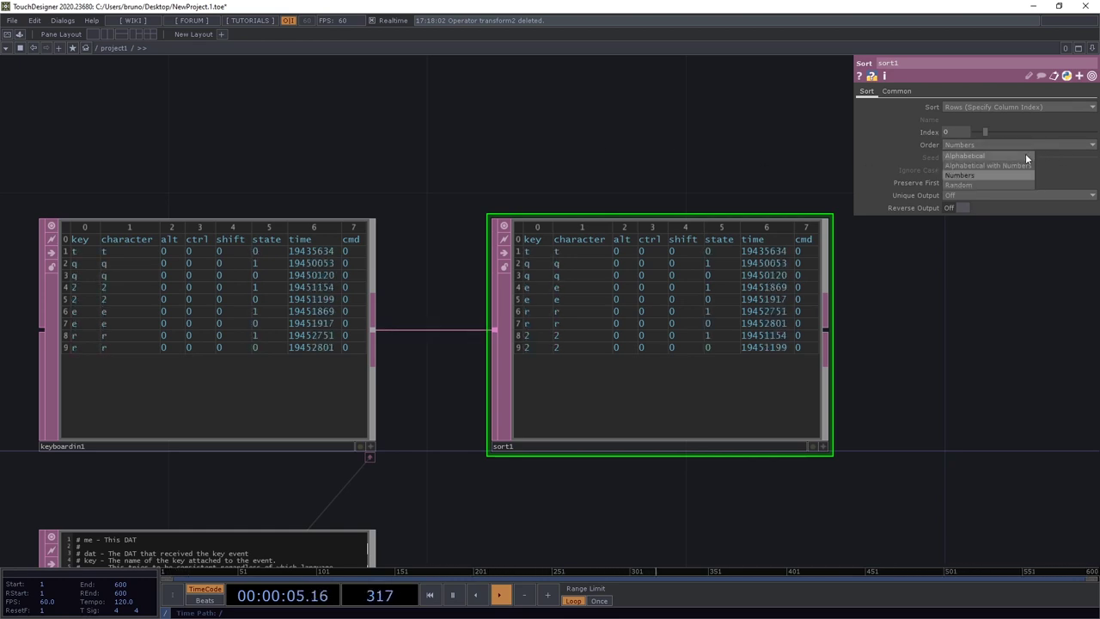
left_click(1024, 153)
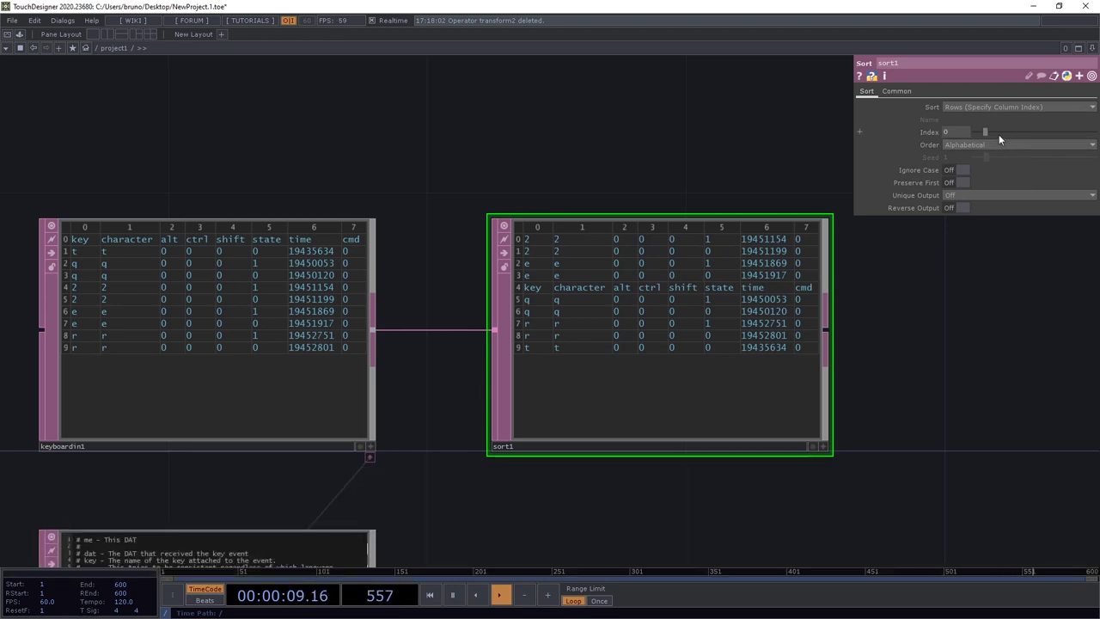
left_click(962, 182)
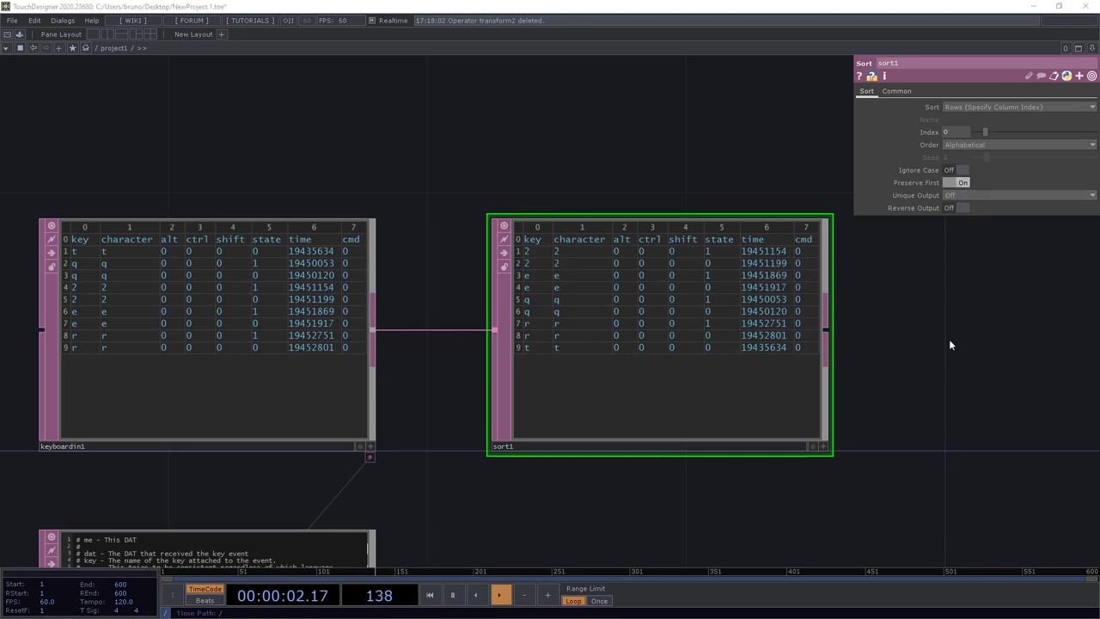
Browse the COMP and MAT operator lists in the OP Create Dialog
scroll(948, 338, "down", 6)
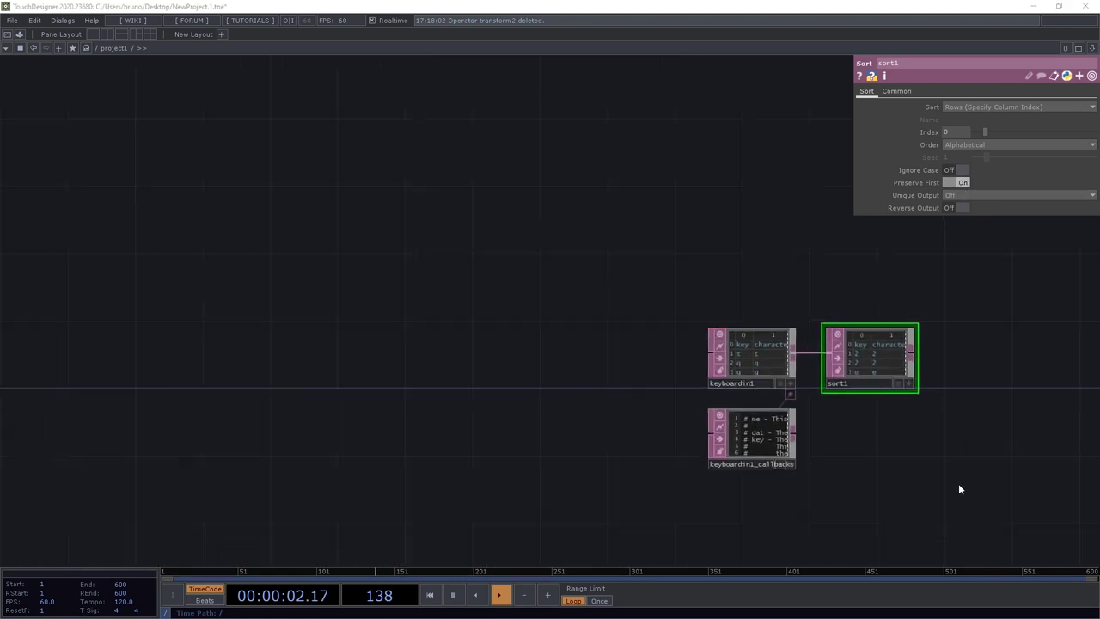
left_click_drag(958, 483, 348, 309)
scroll(407, 329, "down", 5)
left_click_drag(796, 363, 555, 300)
scroll(555, 300, "up", 1)
scroll(376, 412, "down", 5)
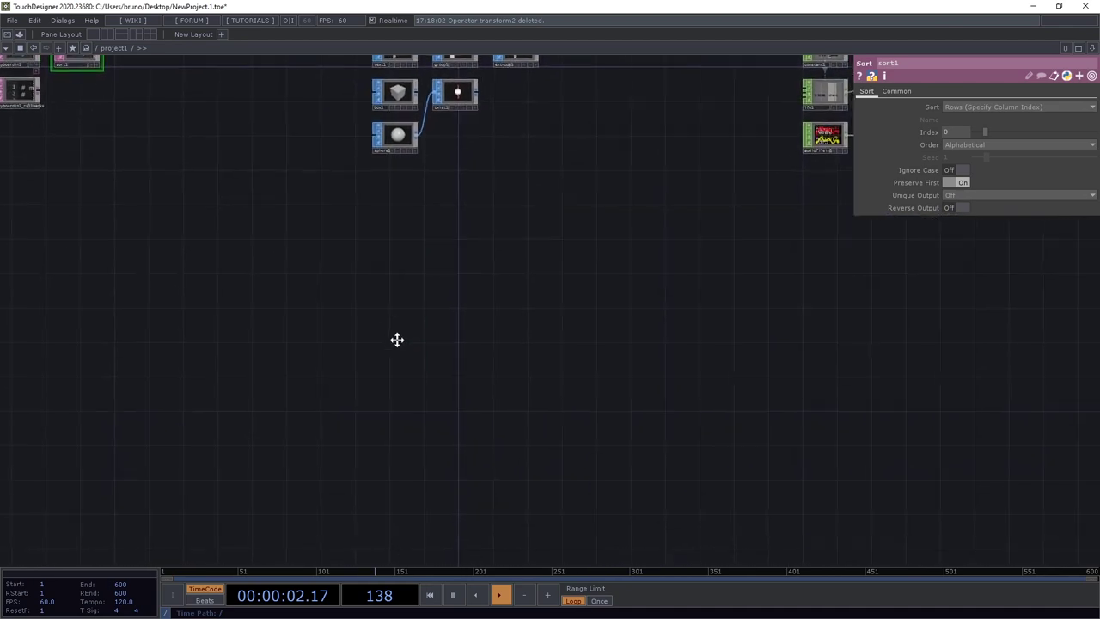
key("Tab")
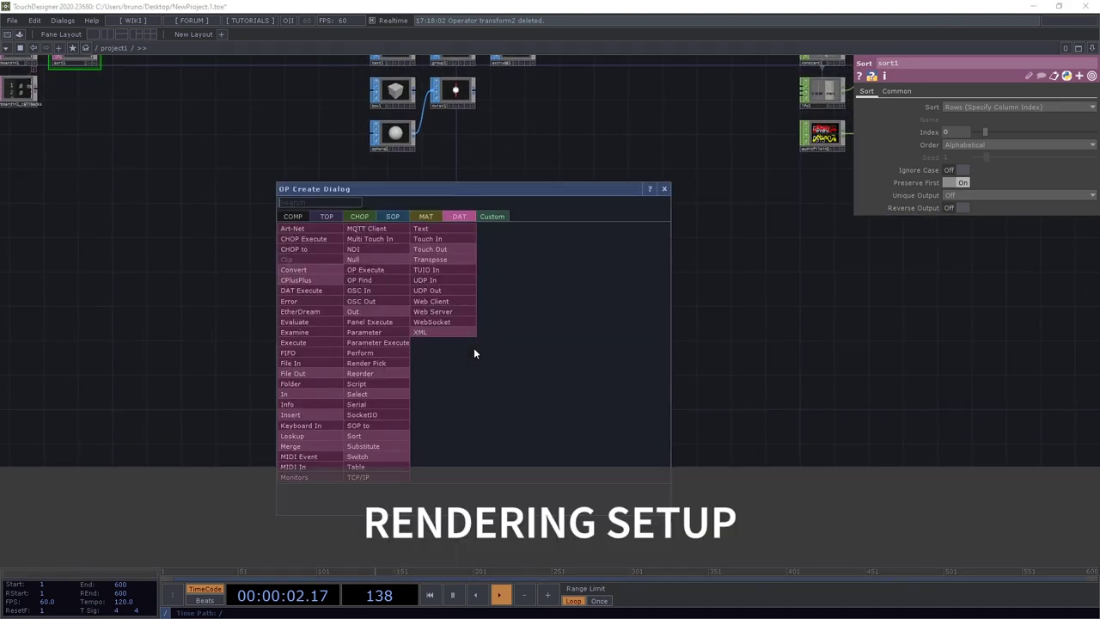
left_click(302, 216)
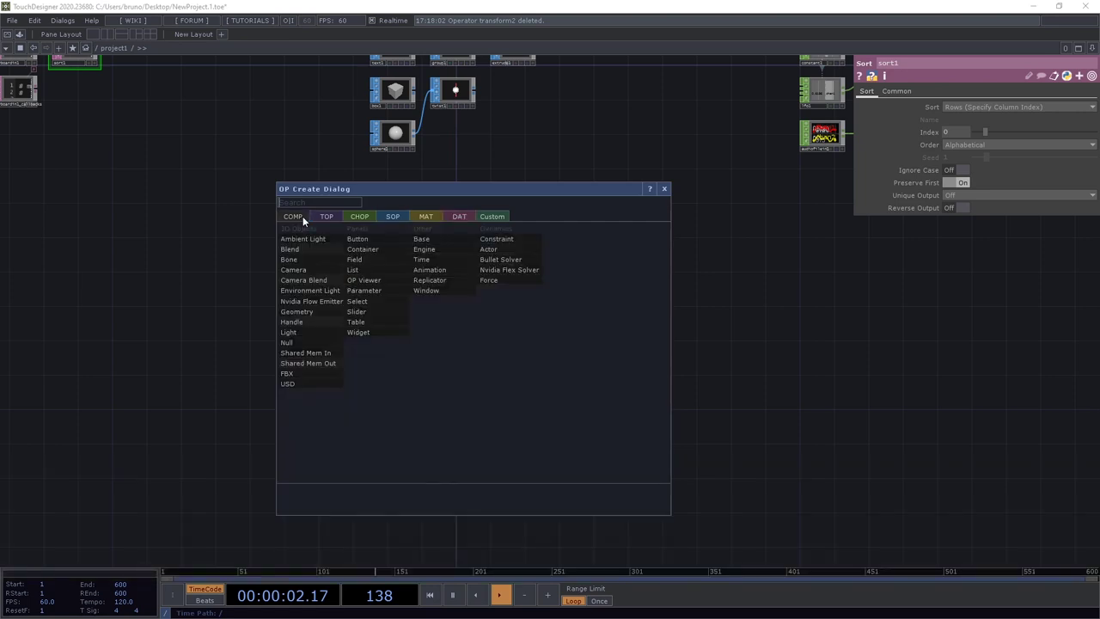
left_click(426, 217)
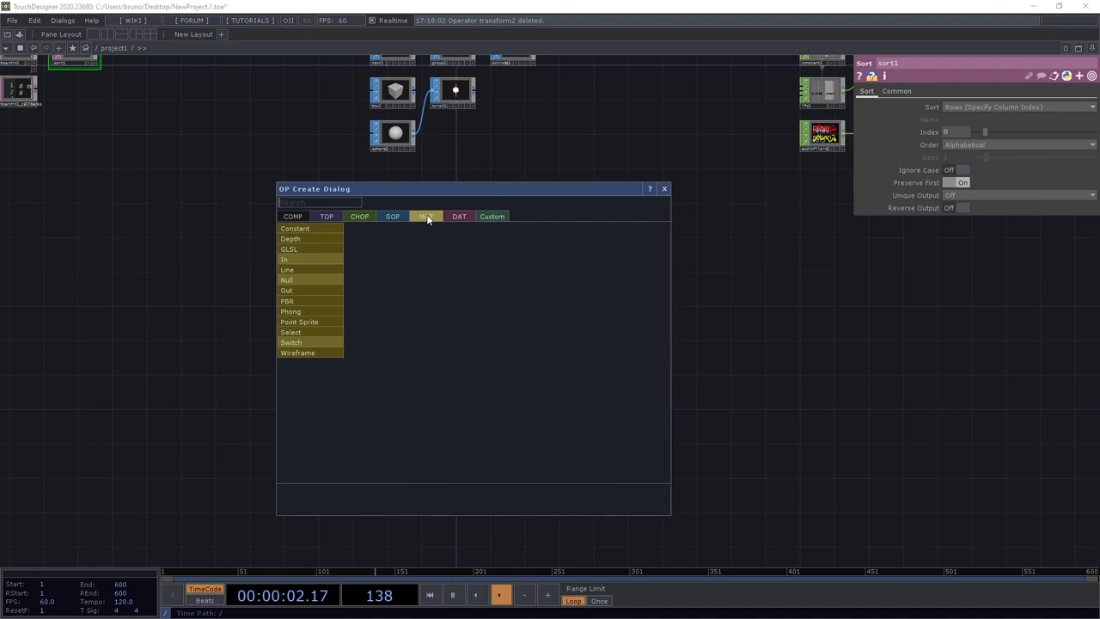
left_click(296, 217)
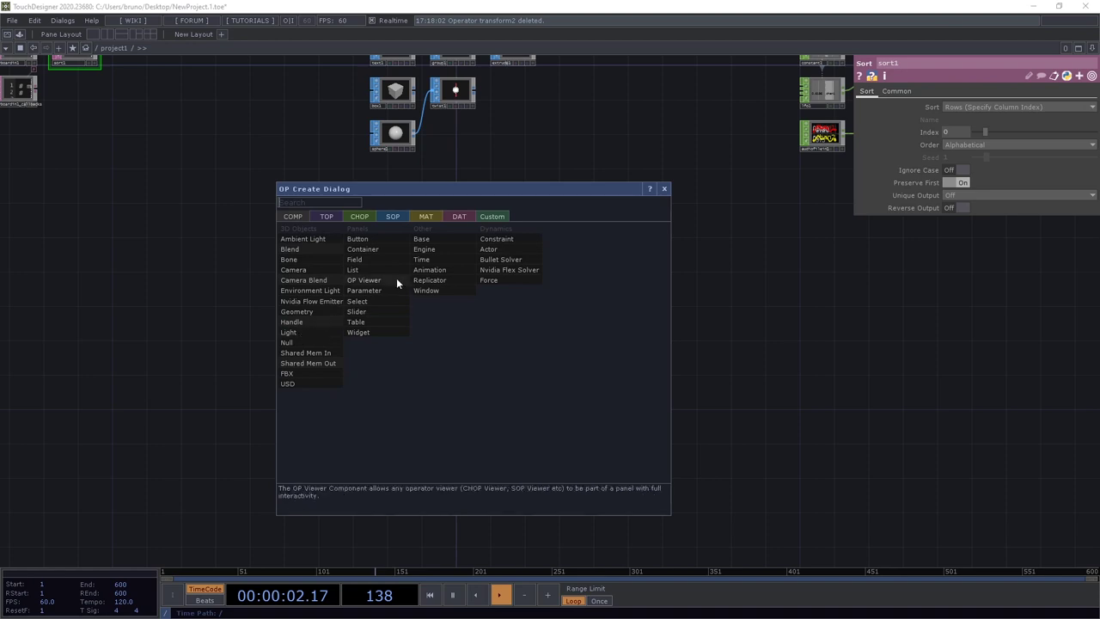
From the SOP list, search 'selet' and place a Select SOP, select2
left_click(388, 213)
type("sele")
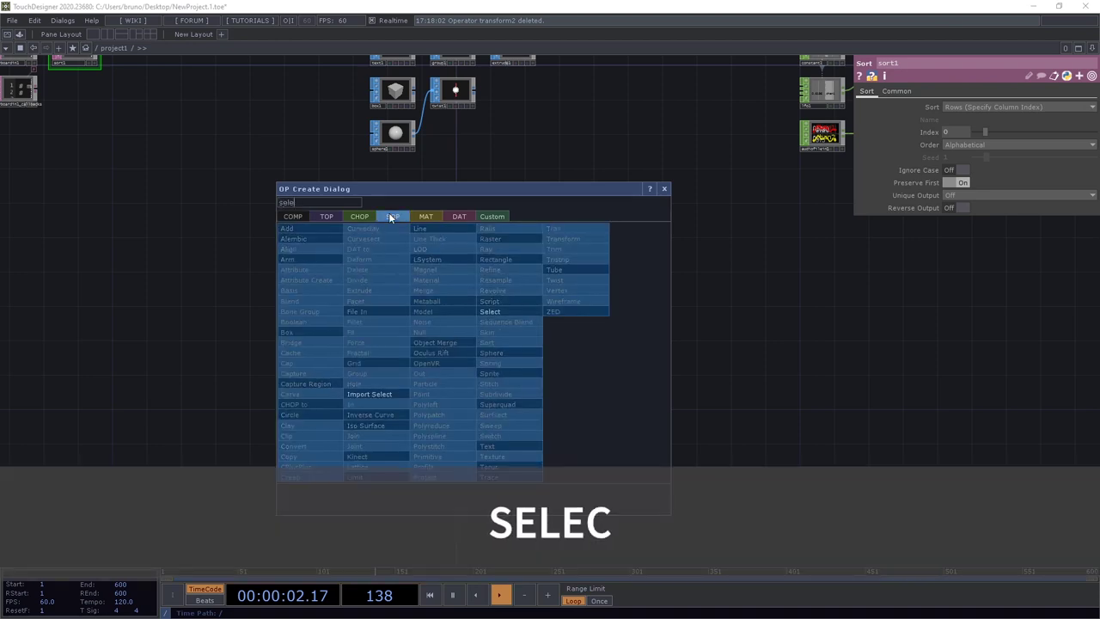
type("t")
left_click(515, 309)
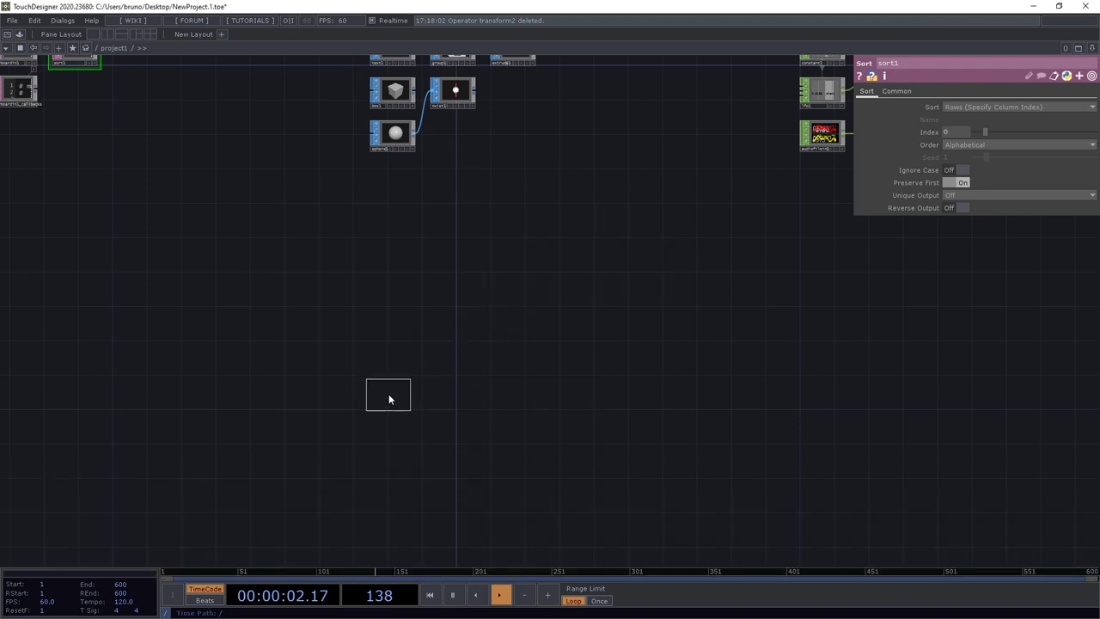
left_click(389, 397)
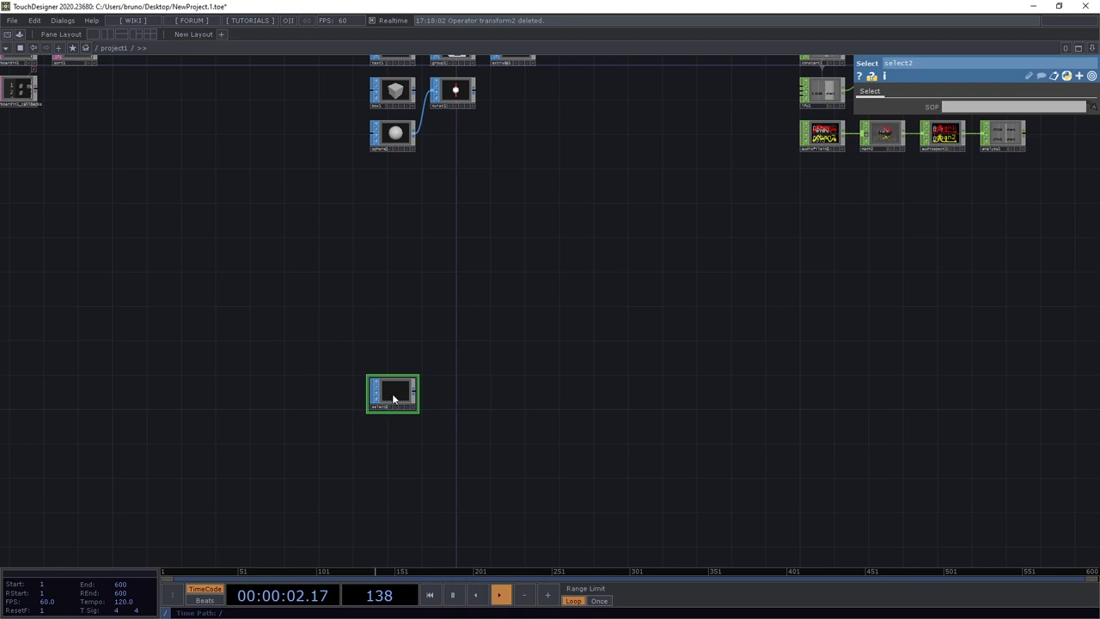
Make select2 reference twist1 and position it beneath twist1
mouse_move(456, 97)
left_mouse_down()
mouse_move(414, 241)
mouse_move(389, 396)
left_mouse_up()
left_click_drag(390, 396, 456, 394)
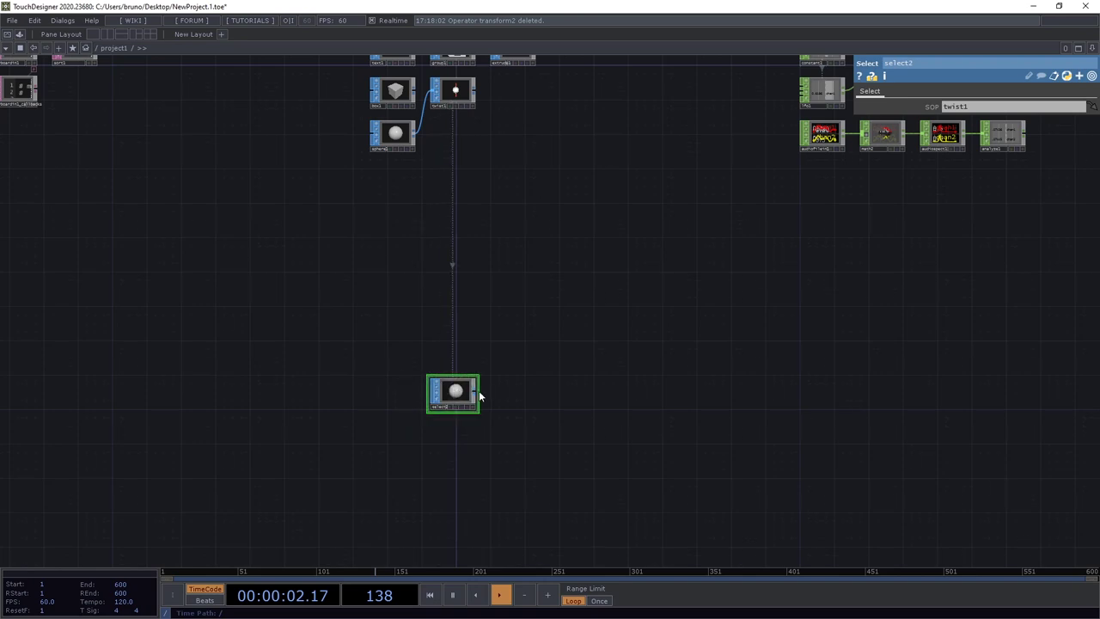
scroll(498, 397, "up", 10)
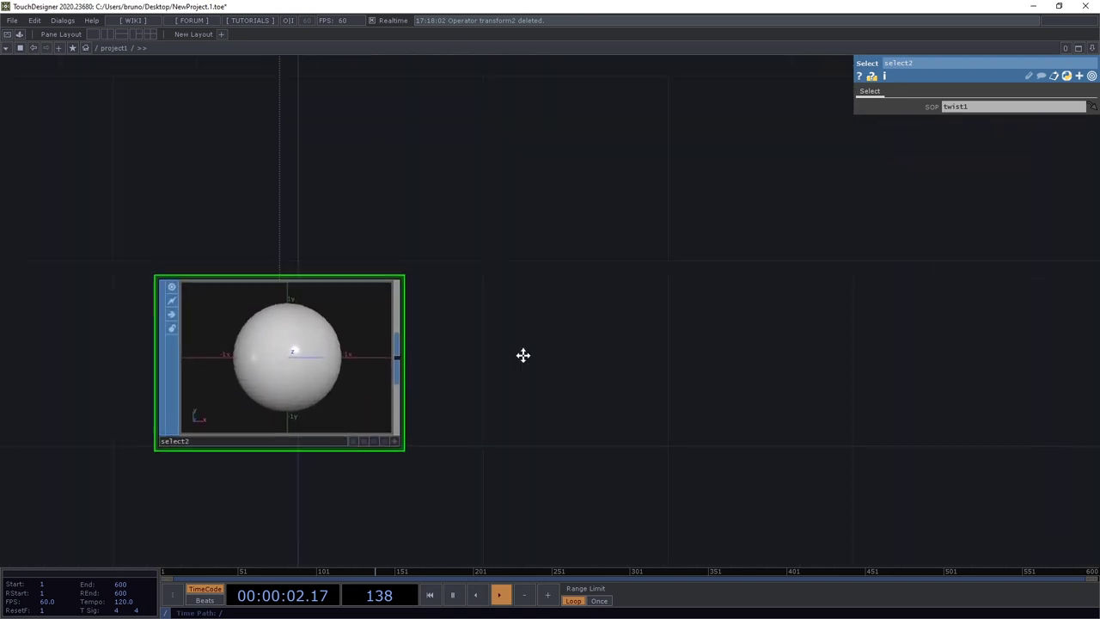
Create a Geometry COMP, geo1, wired after select2
key("Tab")
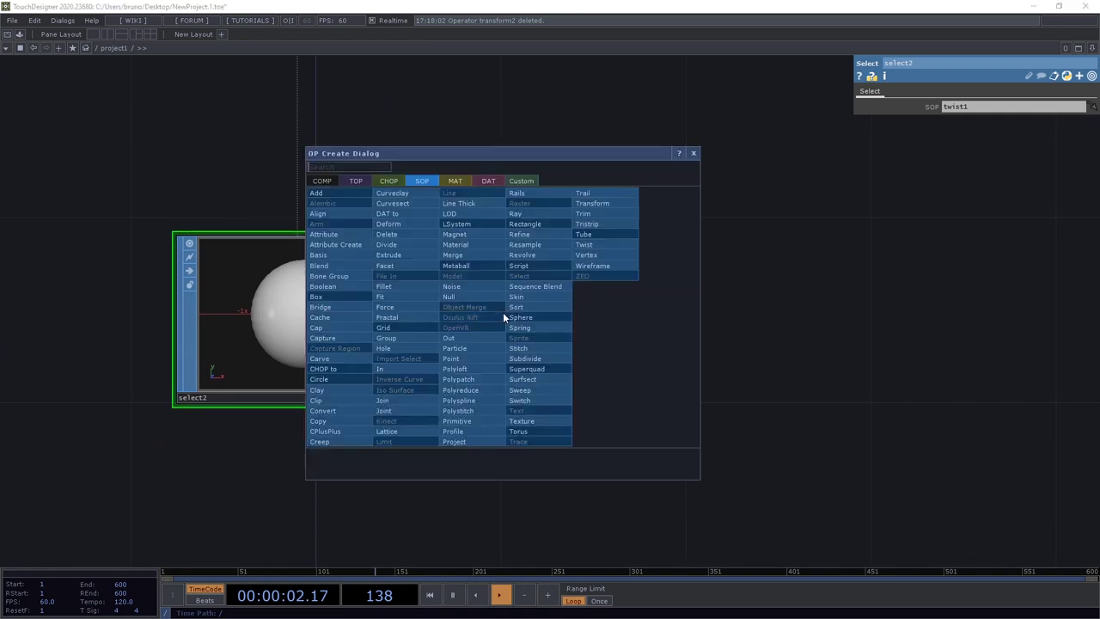
type("geome")
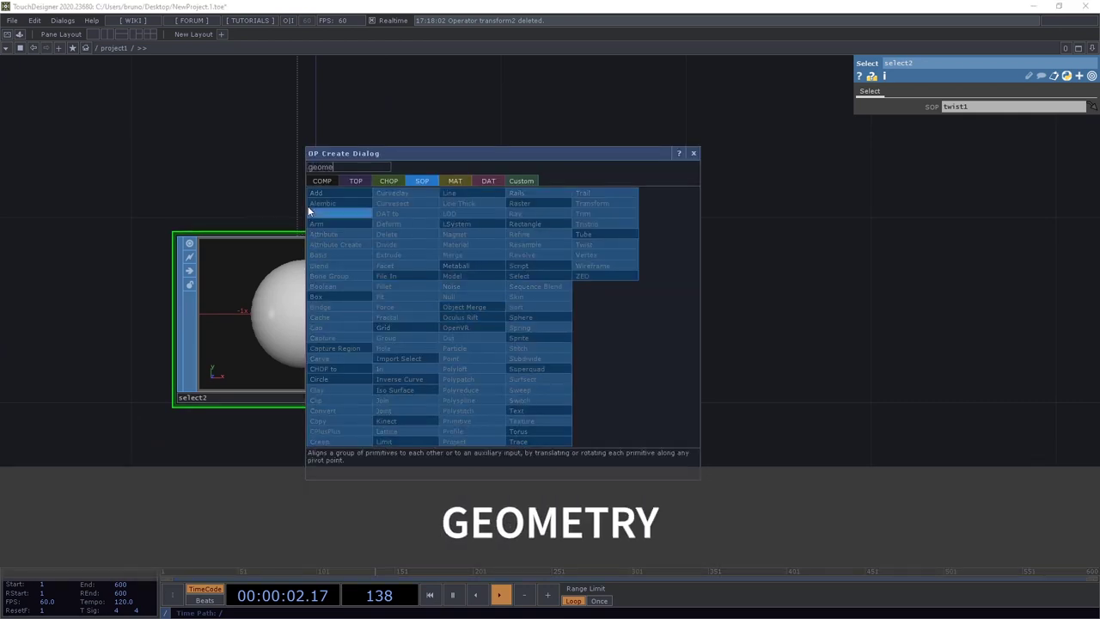
left_click(320, 180)
left_click(335, 273)
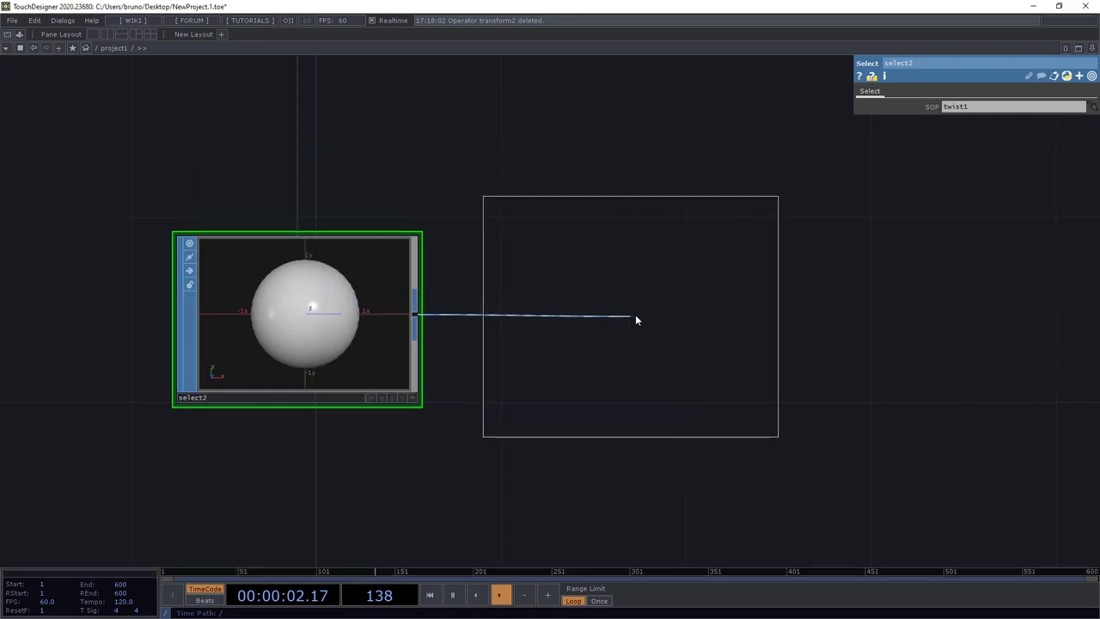
left_click(635, 314)
left_click_drag(639, 177, 453, 323)
scroll(432, 180, "down", 3)
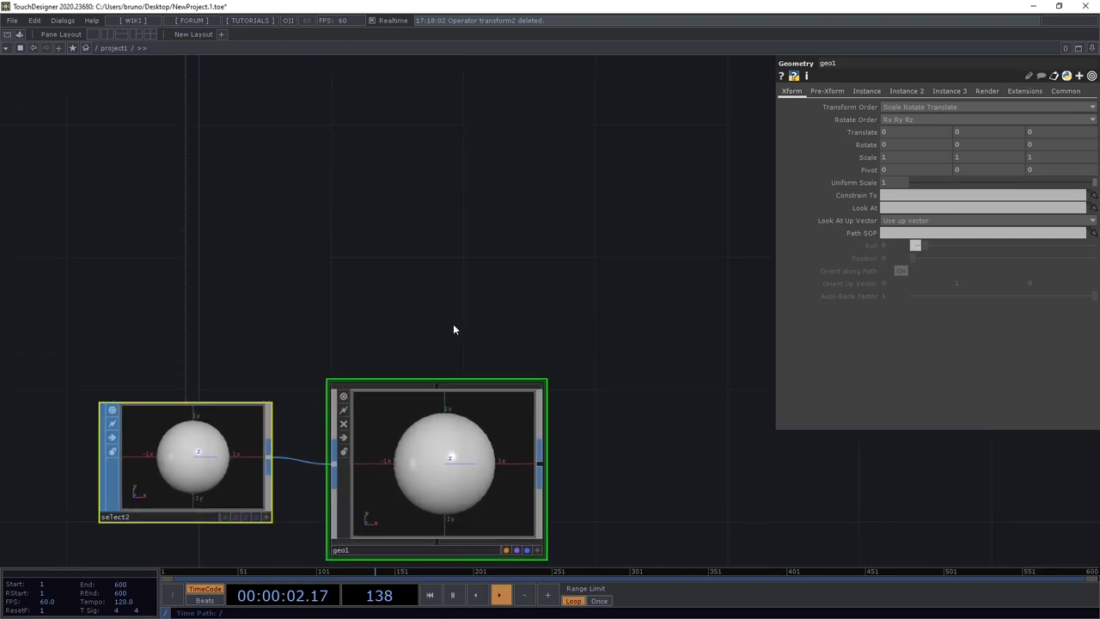
Add a Camera COMP, cam1, above geo1
key("Tab")
type("camera")
left_click(279, 246)
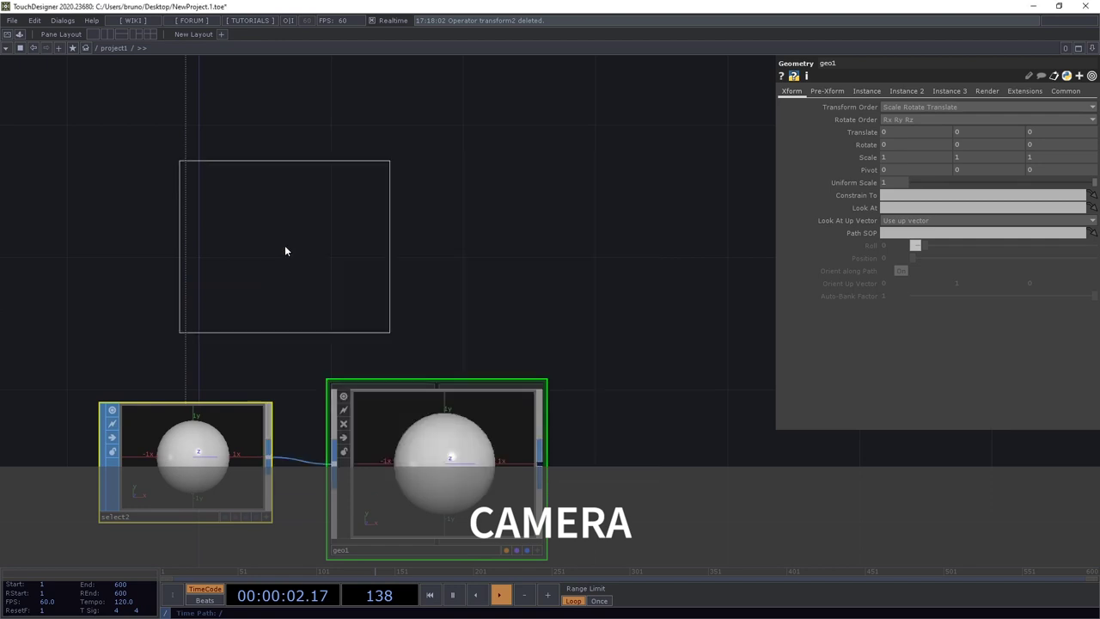
left_click(434, 252)
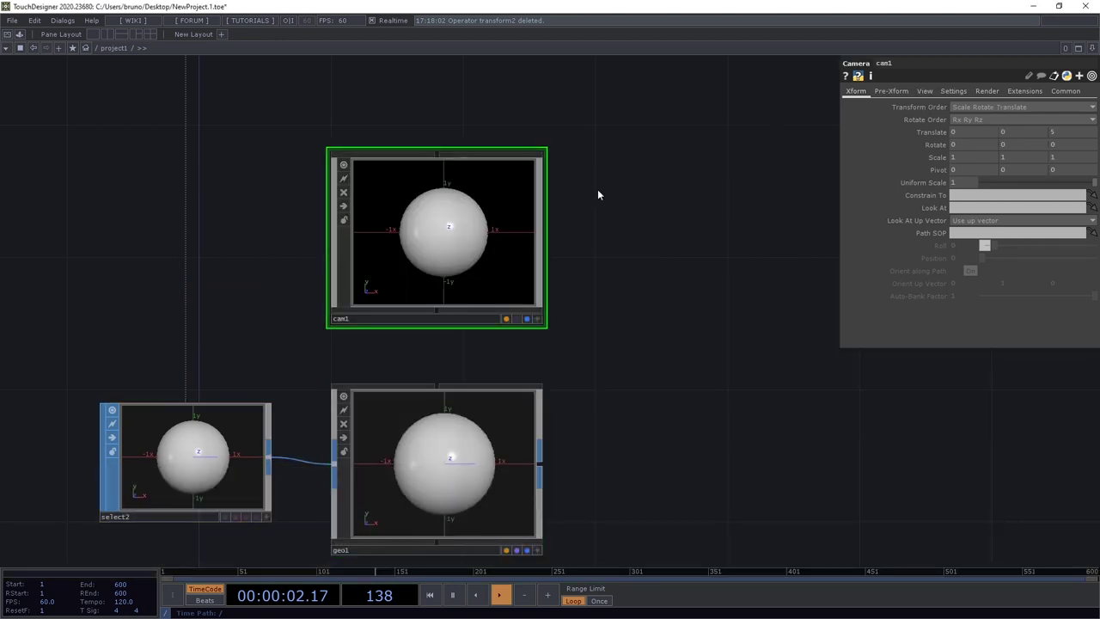
left_click_drag(598, 189, 585, 417)
Add a Light COMP, light1, above cam1
key("Tab")
type("light")
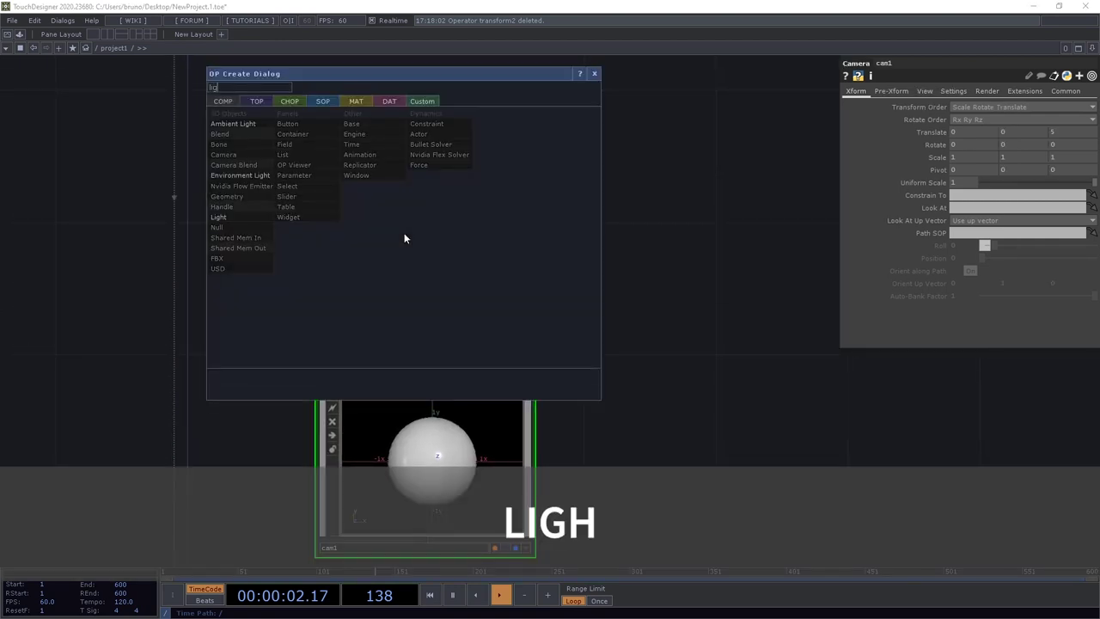
left_click(253, 217)
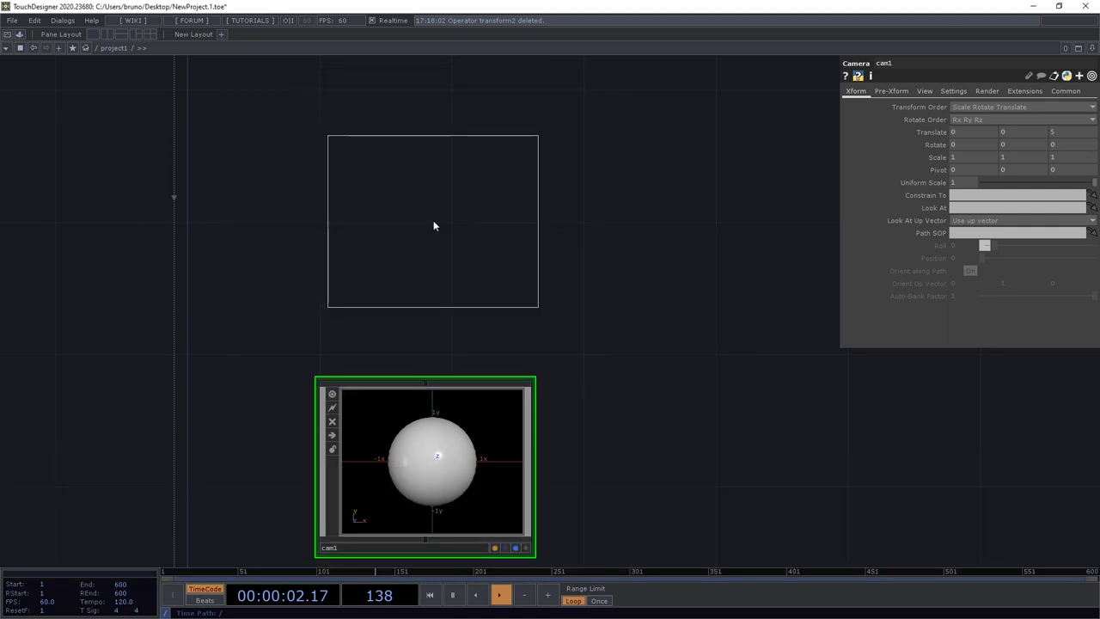
left_click(423, 237)
scroll(628, 405, "down", 2)
left_click_drag(684, 485, 628, 334)
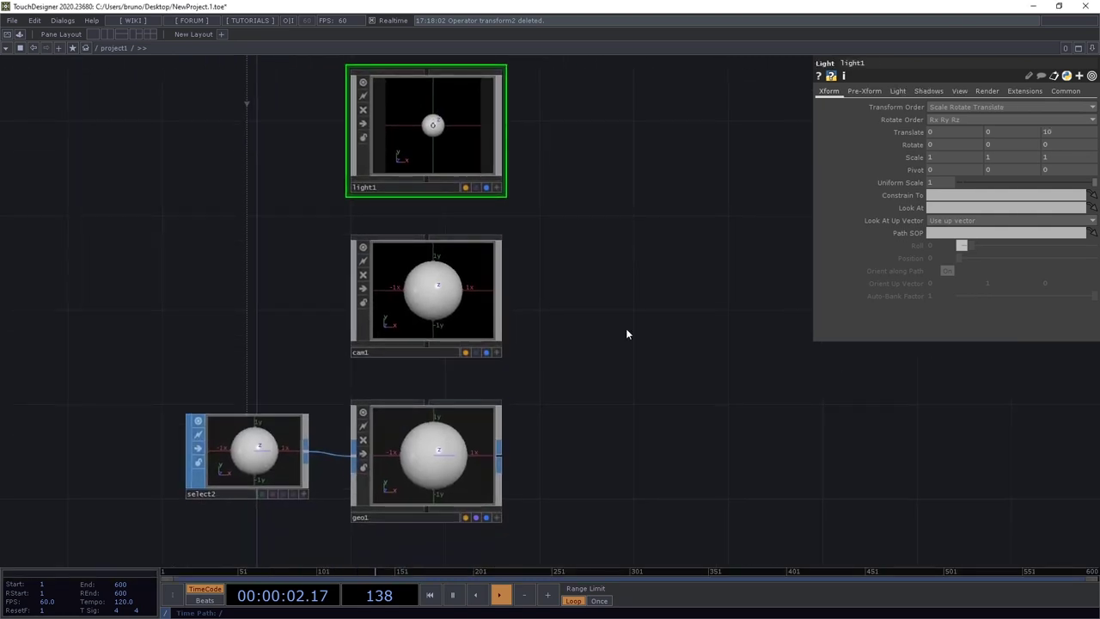
Place a Render TOP, render1, right of geo1, rendering the sphere through cam1
key("Tab")
type("render")
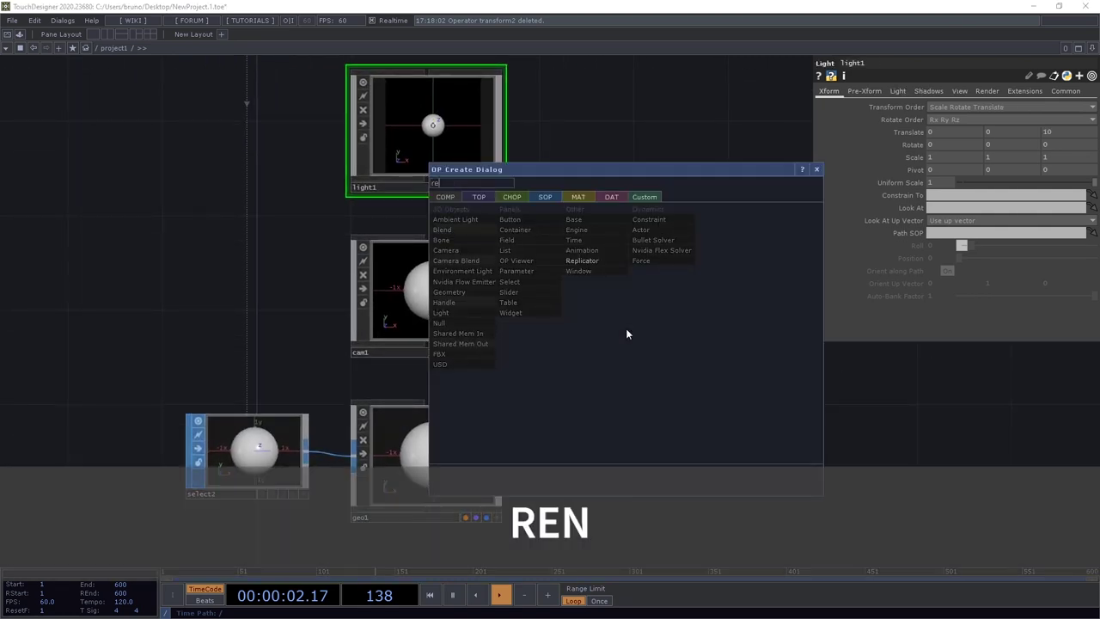
left_click(486, 200)
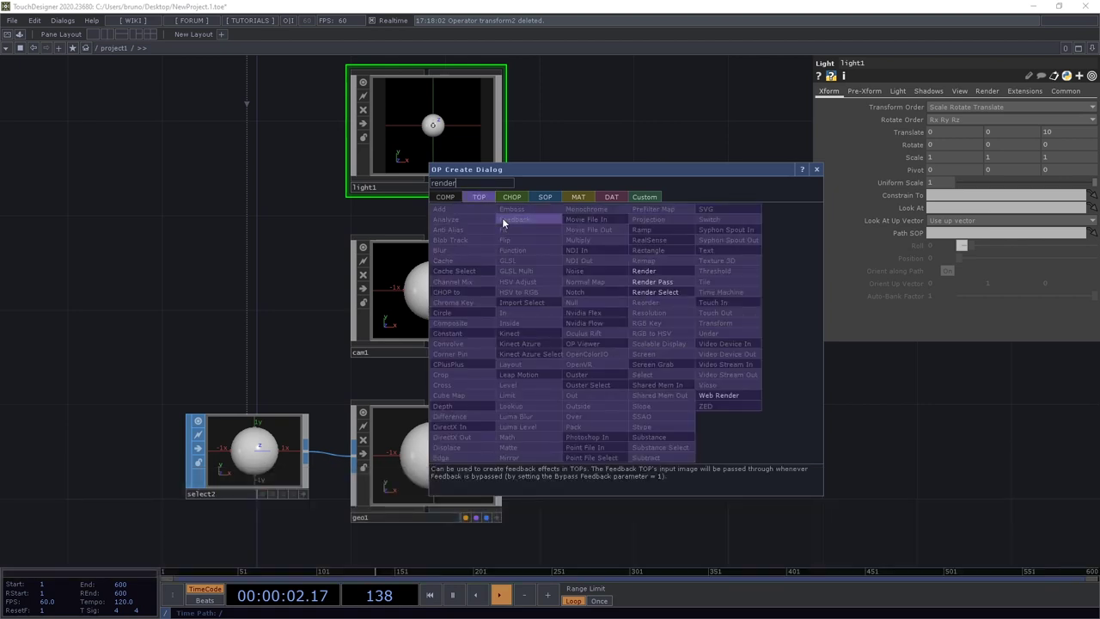
left_click(502, 218)
left_click(722, 467)
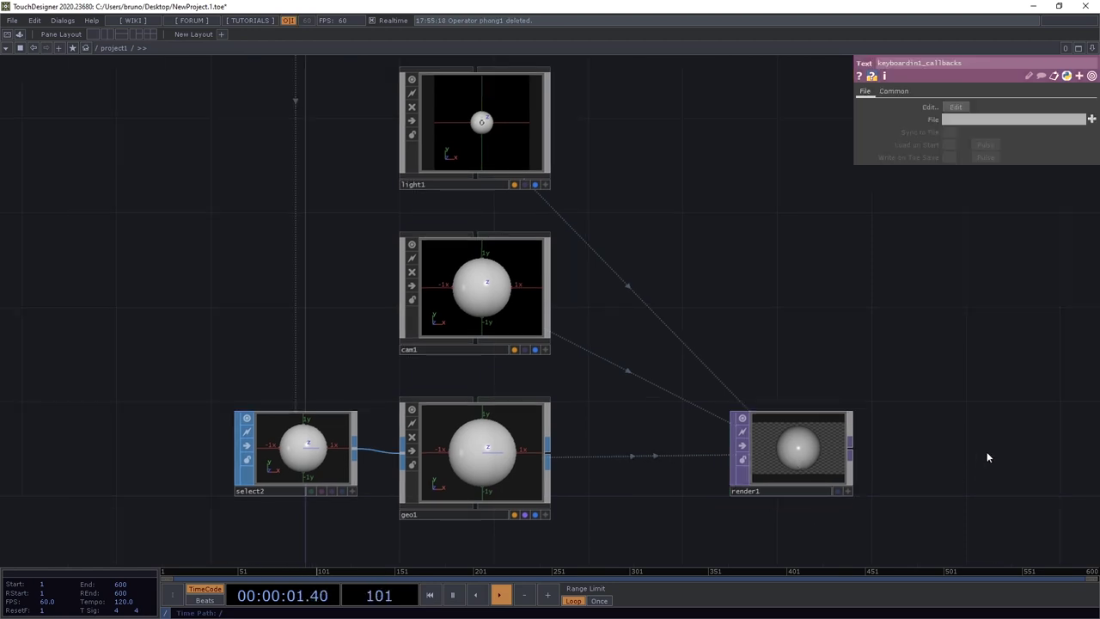
left_click_drag(945, 451, 600, 444)
Wire render1 into a new Out TOP, out1, and turn on out1's Display flag
left_click(487, 440)
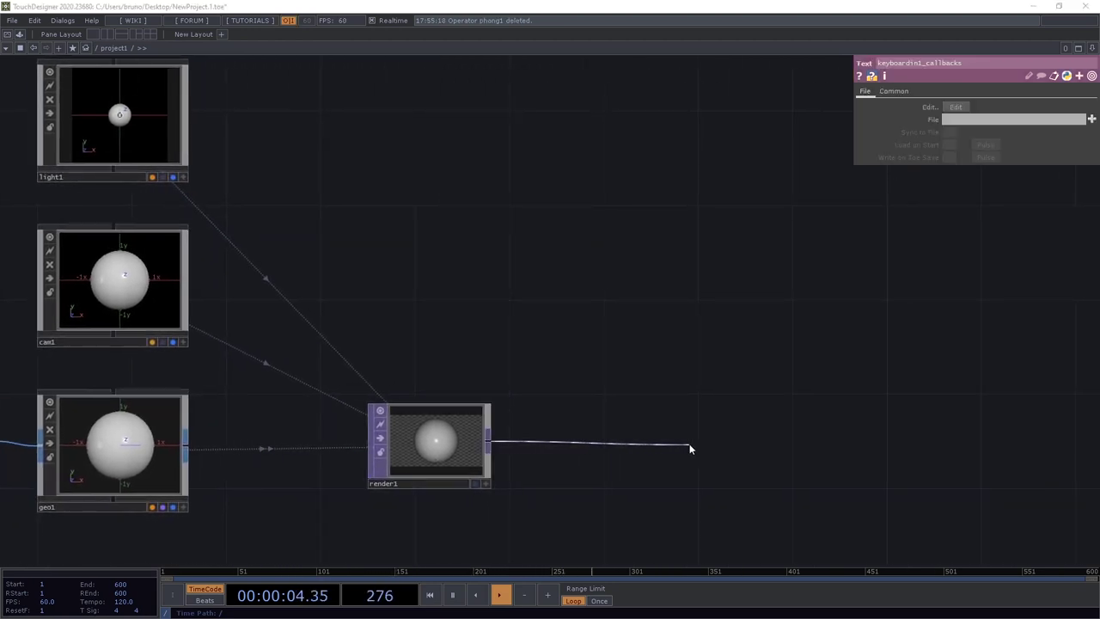
left_click(689, 444)
type("out")
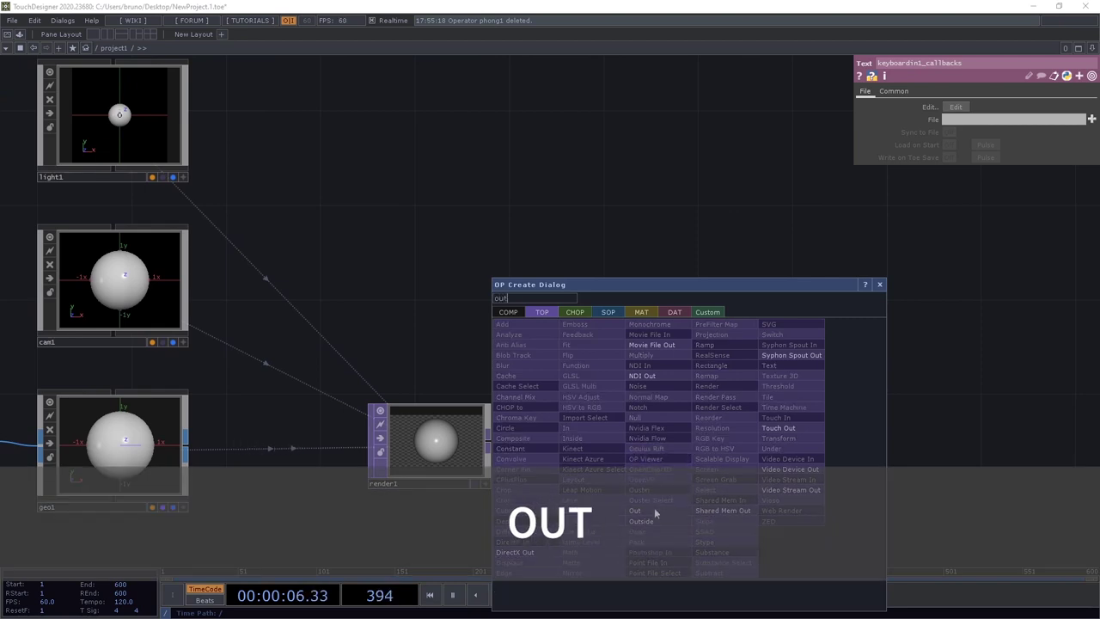
left_click(654, 510)
left_click(698, 446)
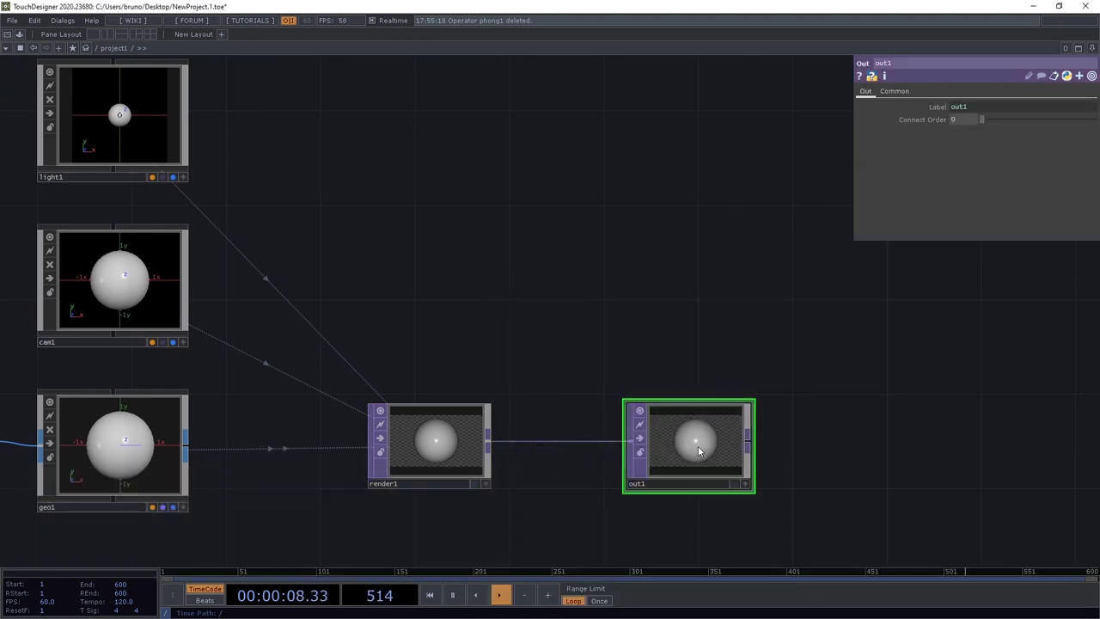
left_click(736, 479)
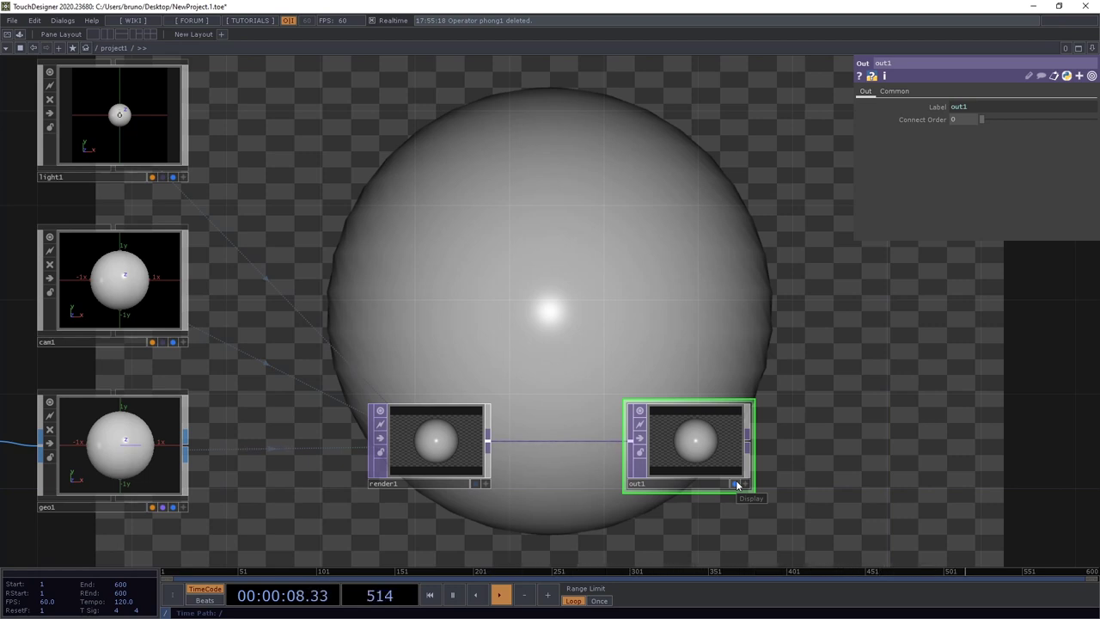
Create a Phong MAT, phong1, and assign it as geo1's material
left_click_drag(545, 390, 465, 421)
key("Tab")
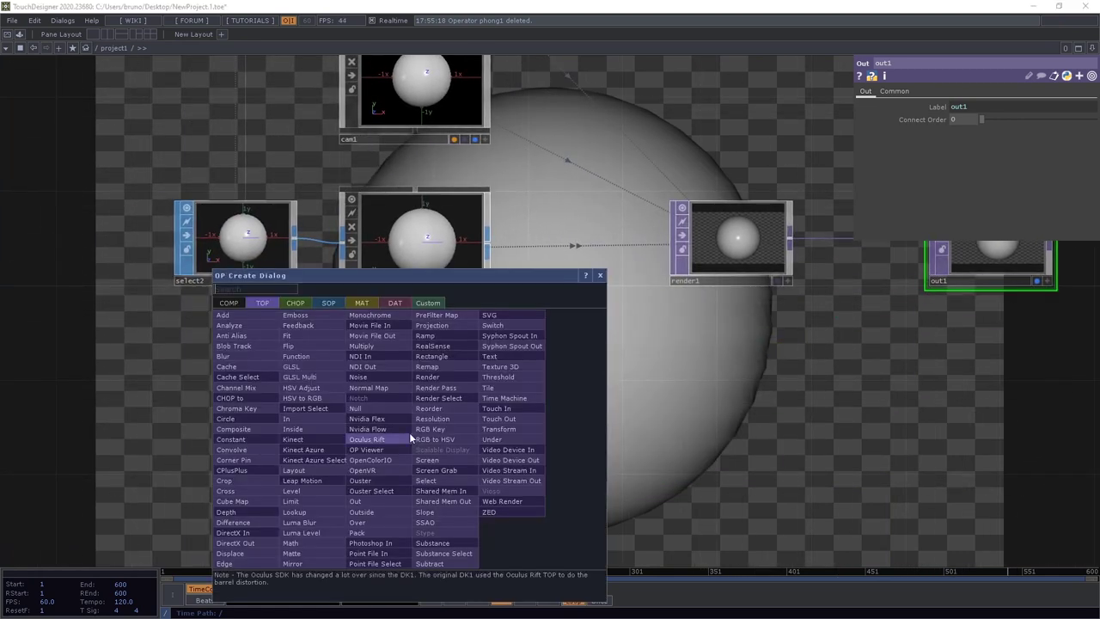
left_click(362, 303)
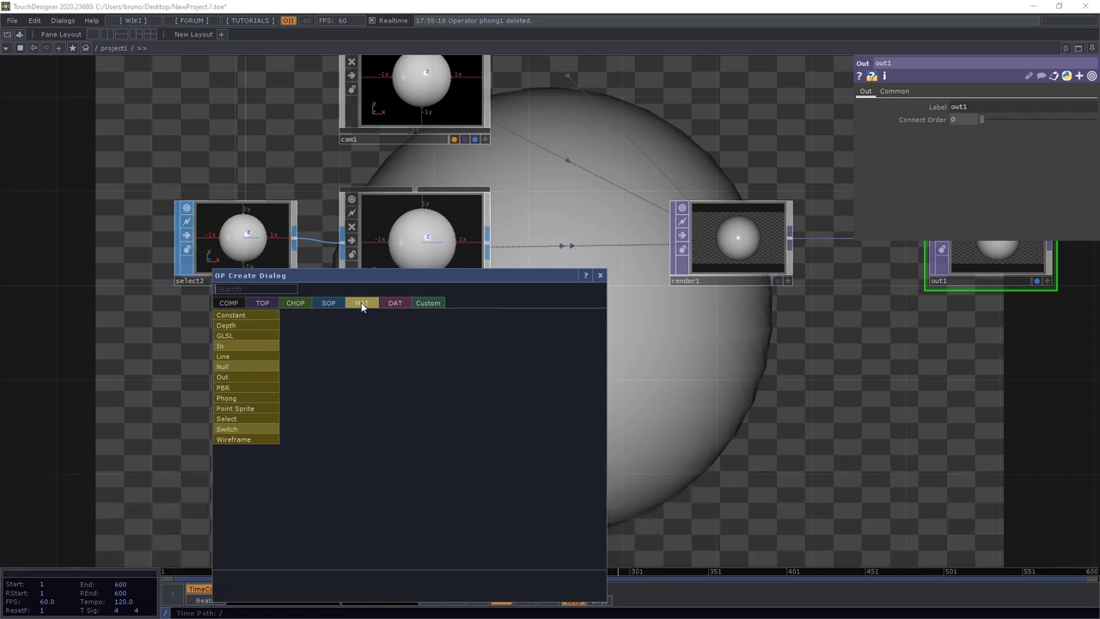
left_click(244, 398)
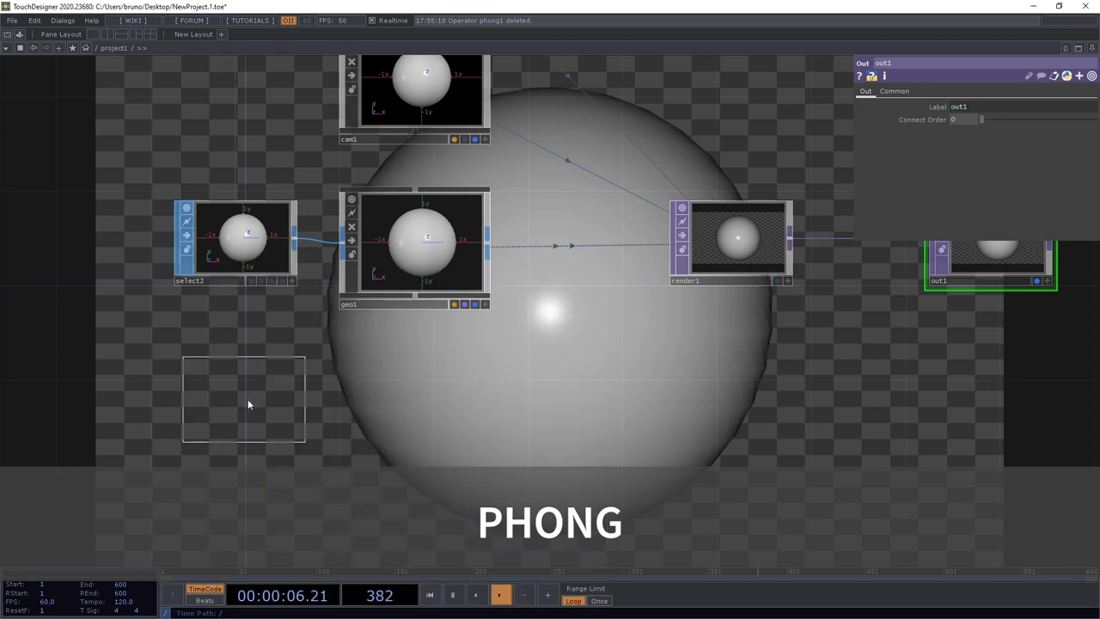
left_click(418, 413)
left_click_drag(423, 427, 424, 248)
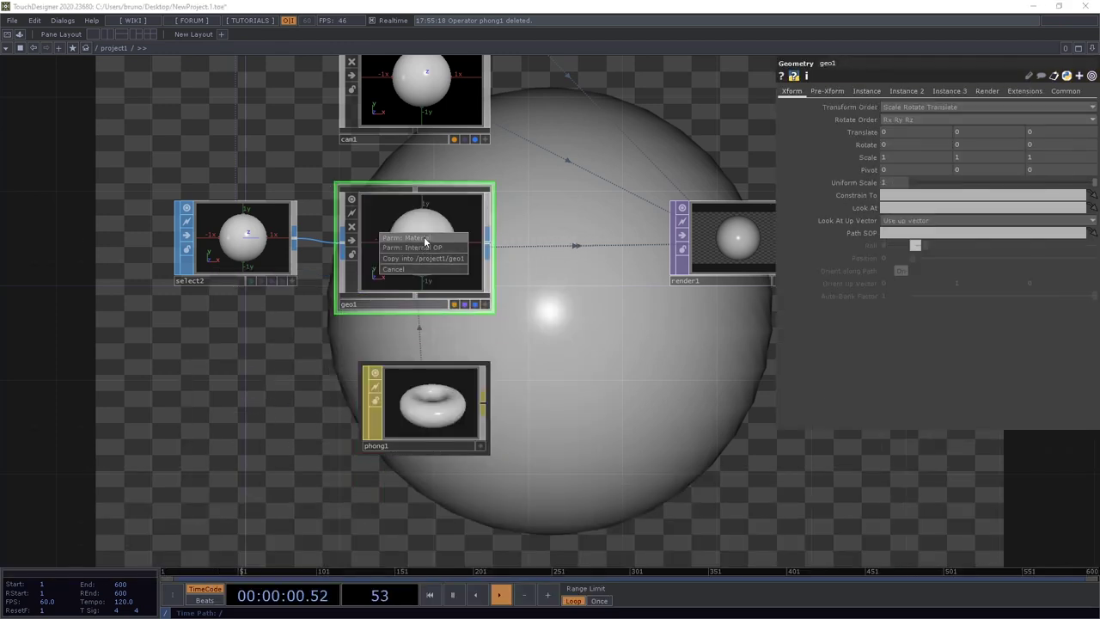
left_click(426, 238)
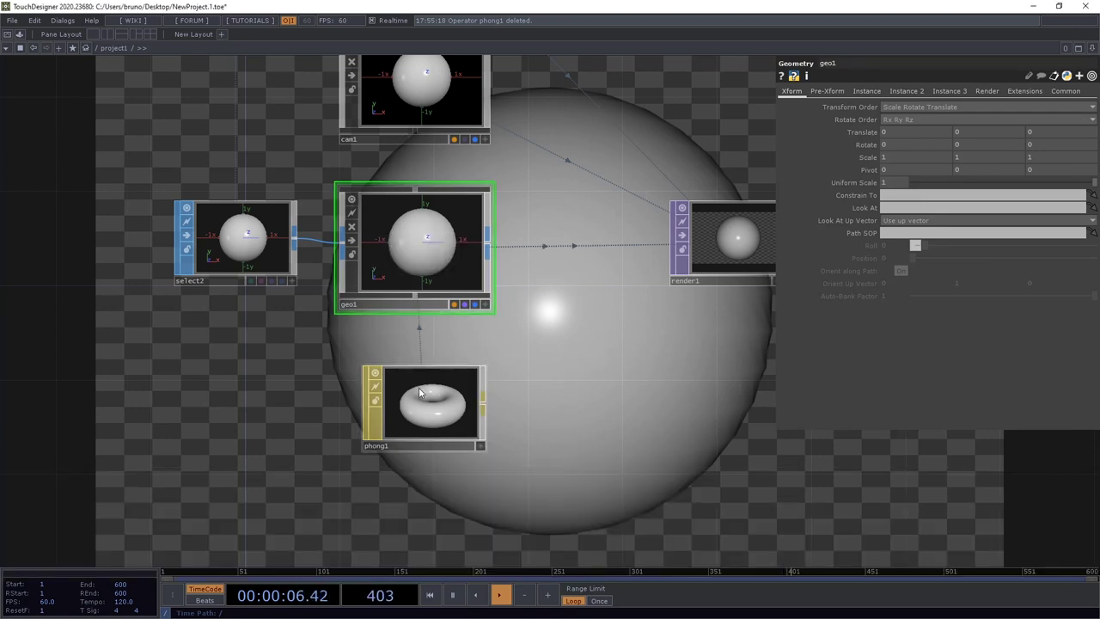
Set phong1's Diffuse colour to bright green (0, 1, 0.176)
left_click(425, 396)
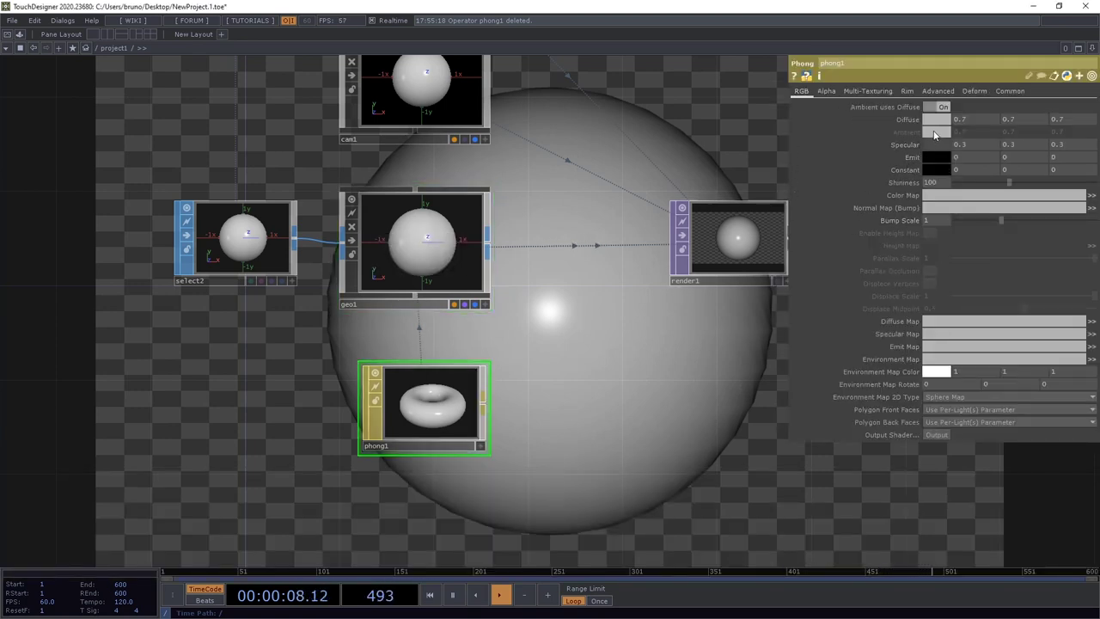
left_click(939, 121)
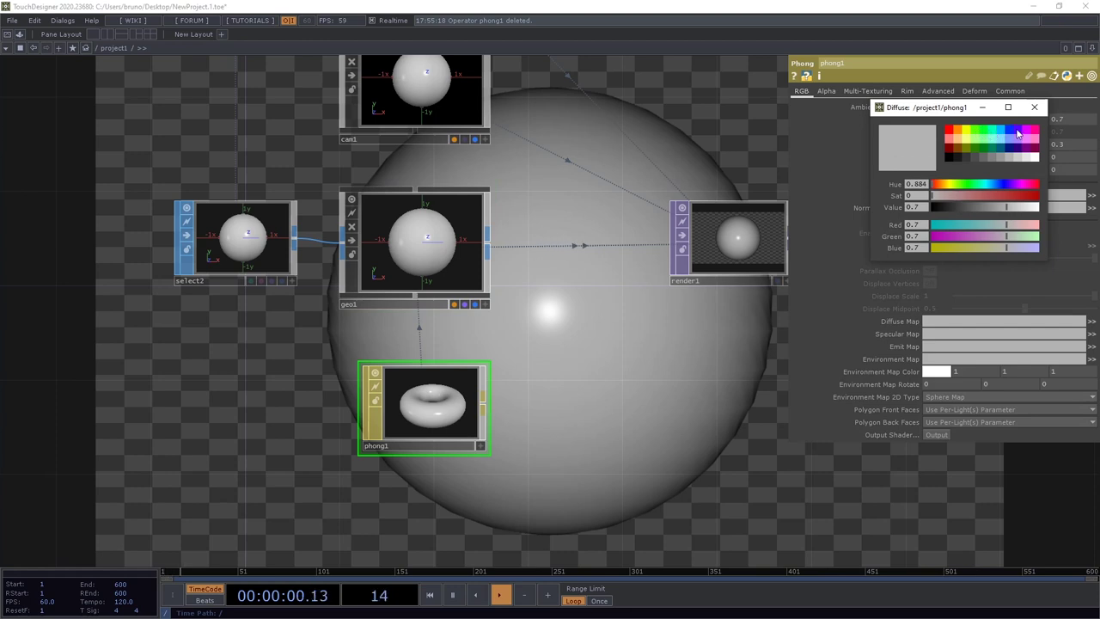
left_click(983, 132)
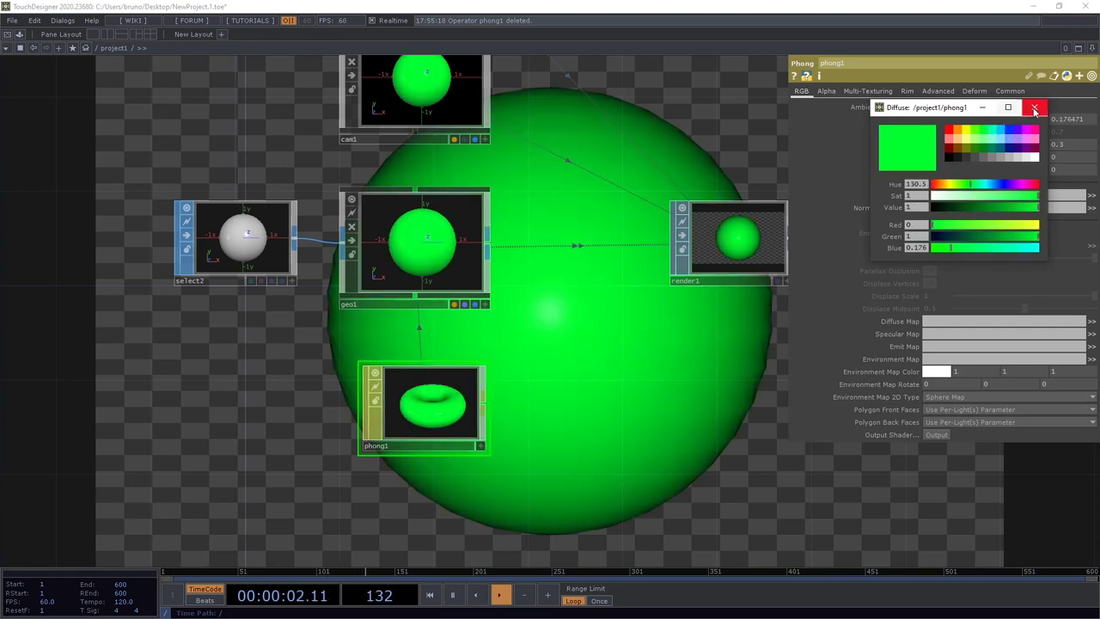
left_click(1034, 109)
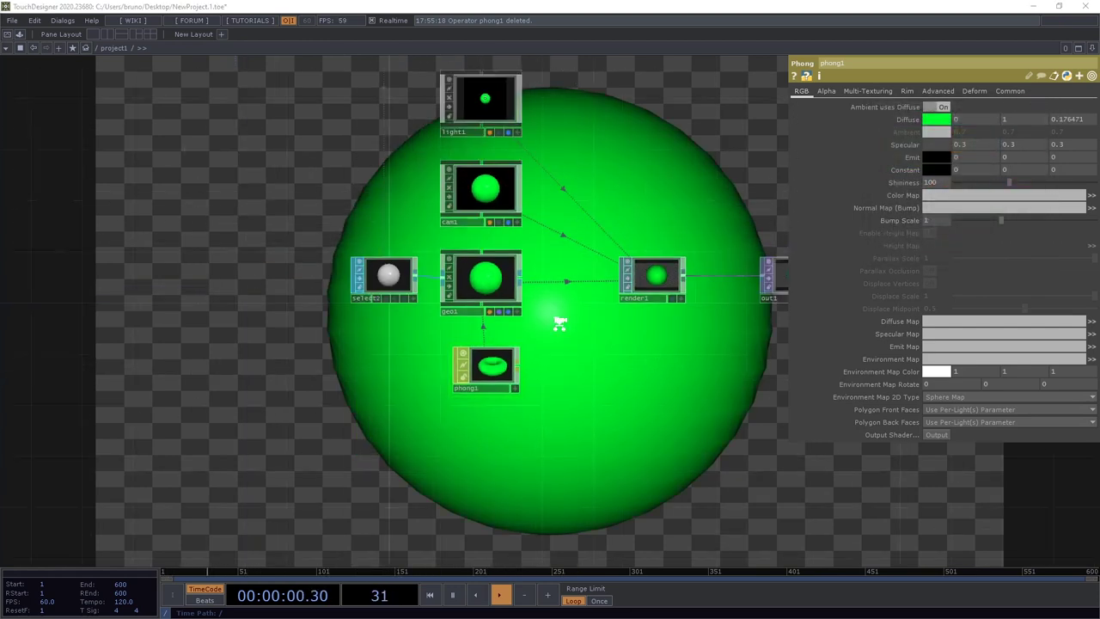
scroll(559, 316, "down", 3)
Add a Null TOP wired after transform2 in the butterfly chain
left_click_drag(651, 361, 187, 409)
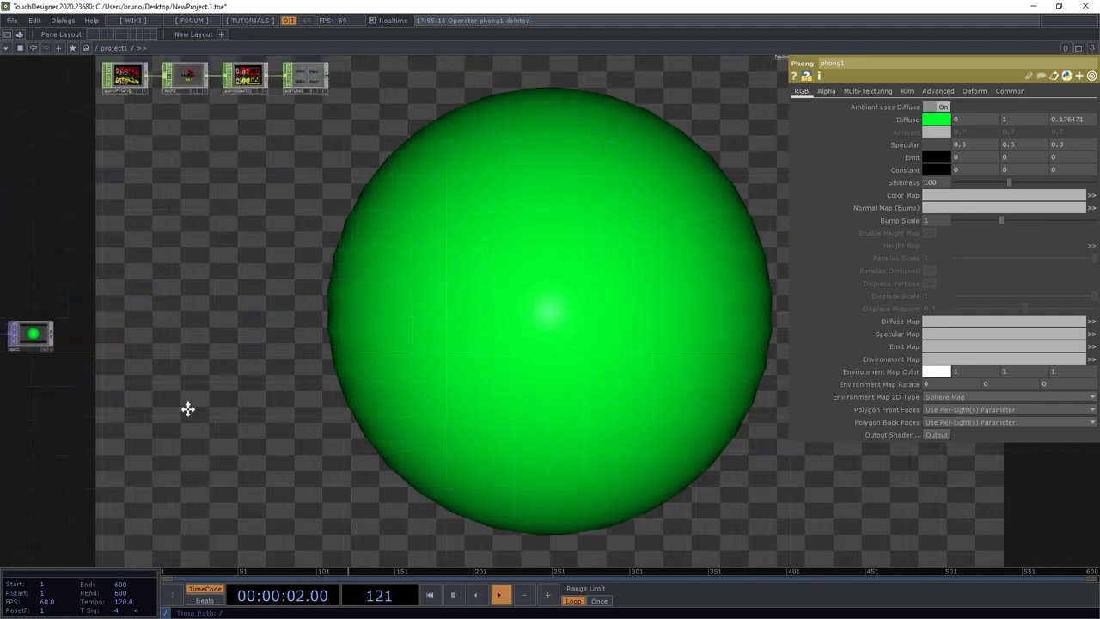
scroll(562, 398, "up", 3)
left_click_drag(575, 282, 523, 380)
scroll(523, 380, "up", 2)
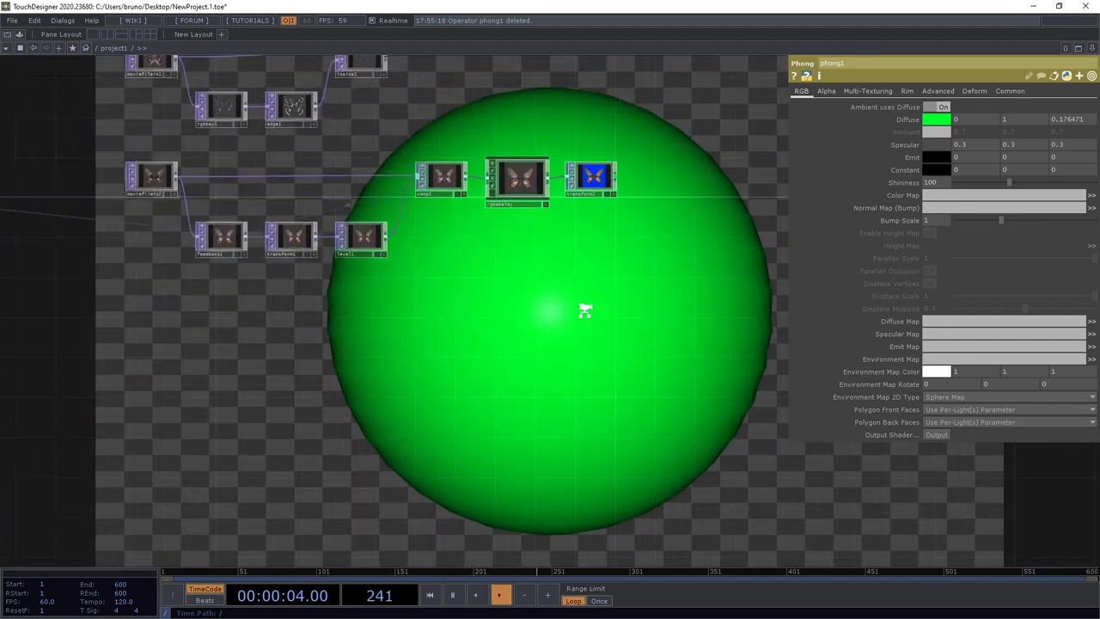
scroll(584, 311, "up", 2)
left_click_drag(644, 204, 585, 318)
scroll(584, 319, "up", 2)
left_click_drag(621, 241, 578, 291)
left_click_drag(505, 280, 605, 290)
type("null")
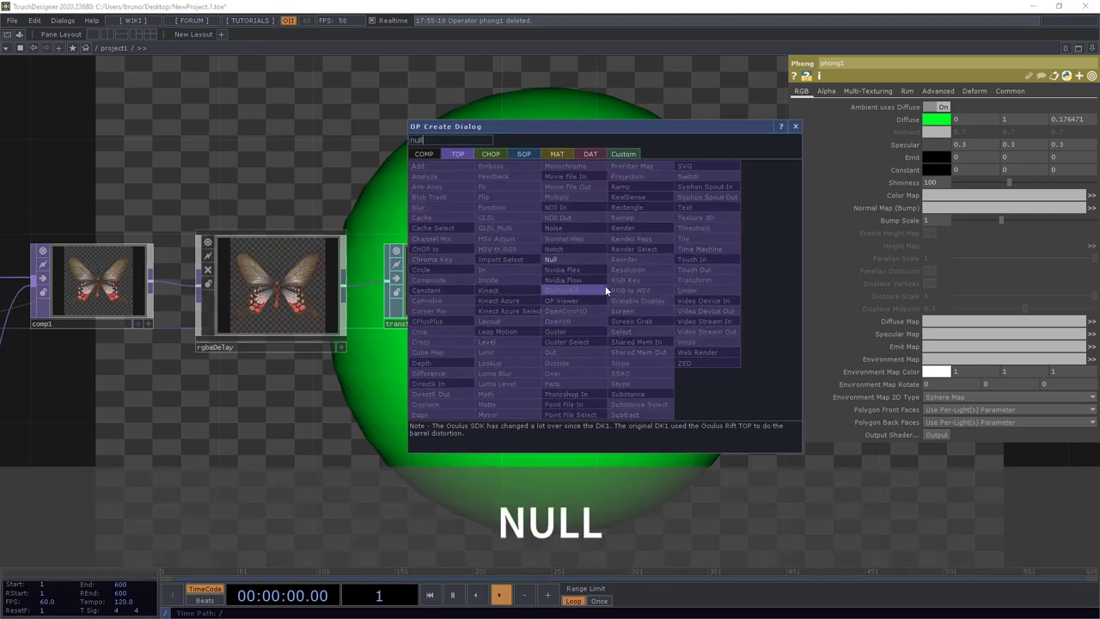
left_click(586, 259)
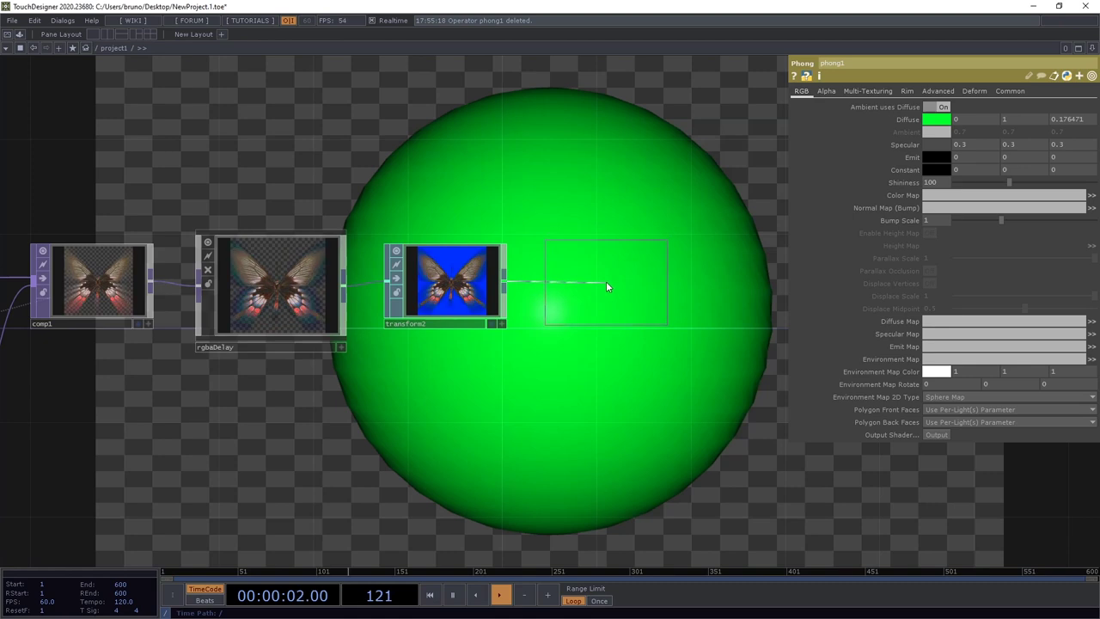
left_click(606, 286)
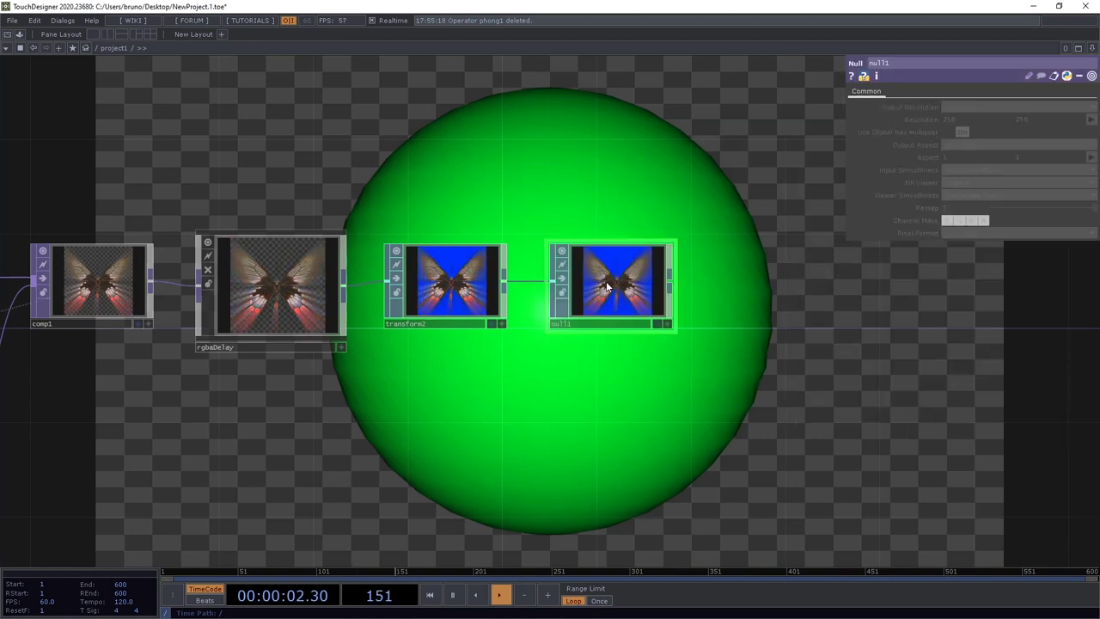
Rename the new null1 node to rgb
left_click(913, 67)
type("rgb")
key("Return")
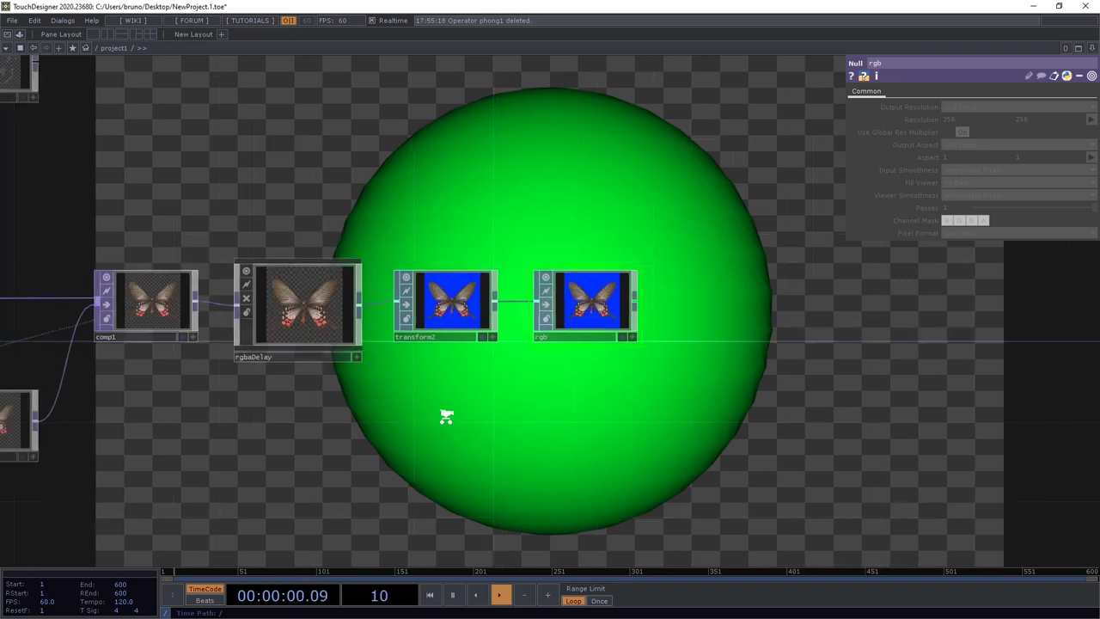
Change phong1's Diffuse colour to white
scroll(481, 432, "down", 3)
scroll(540, 398, "up", 4)
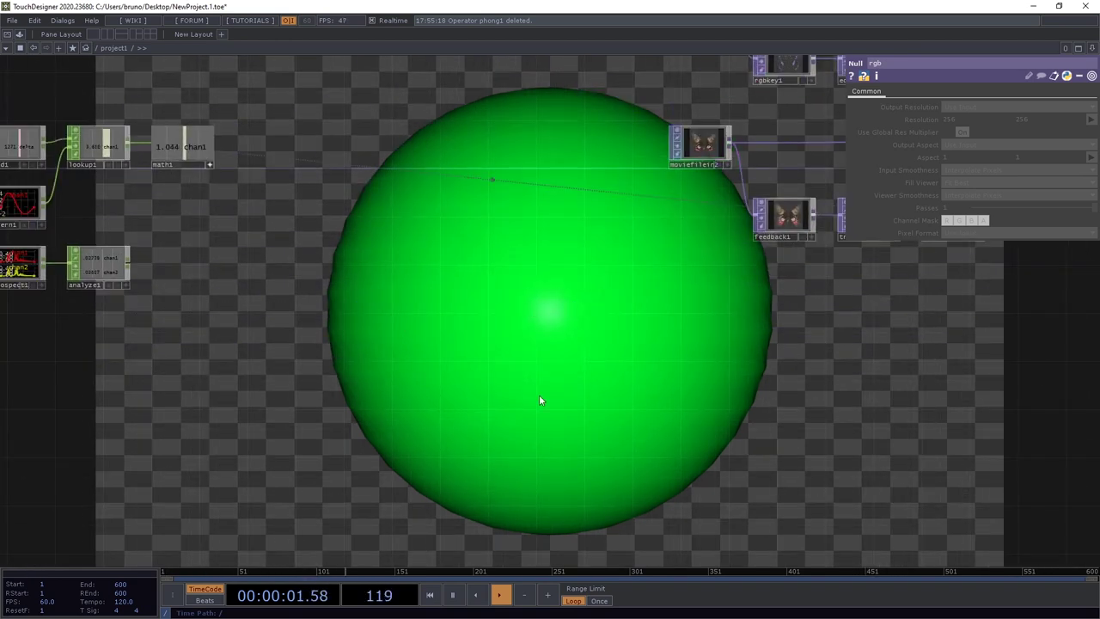
left_click_drag(487, 371, 476, 437)
scroll(433, 384, "up", 3)
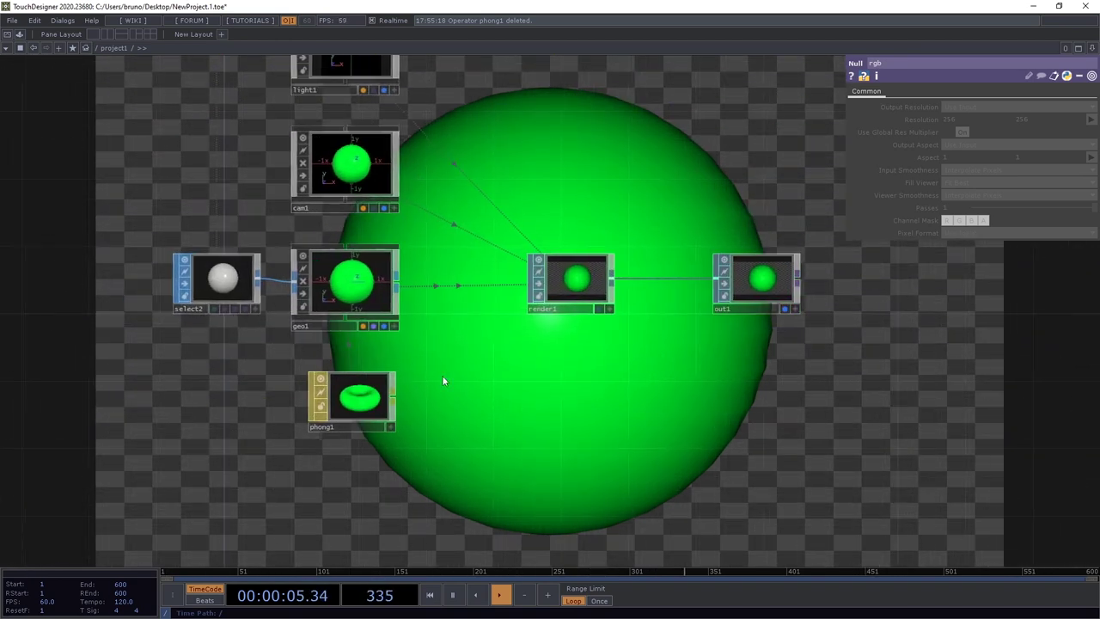
left_click(386, 399)
left_click(980, 120)
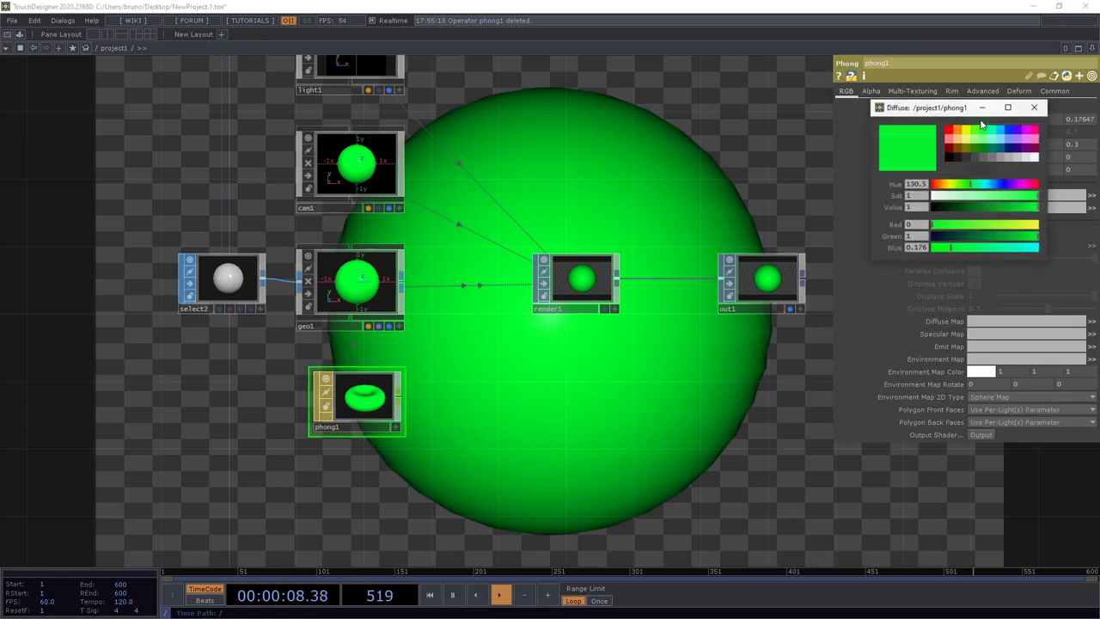
left_click(1034, 161)
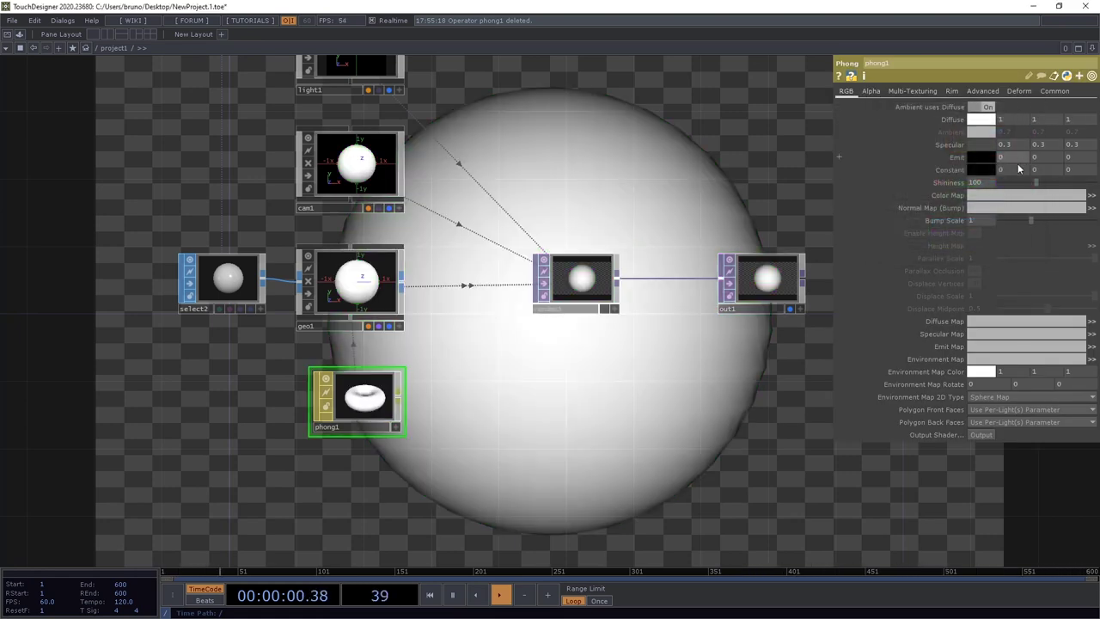
Set phong1's Color Map to rgb, then shift select2 left to make room
left_click(985, 196)
type("rgb")
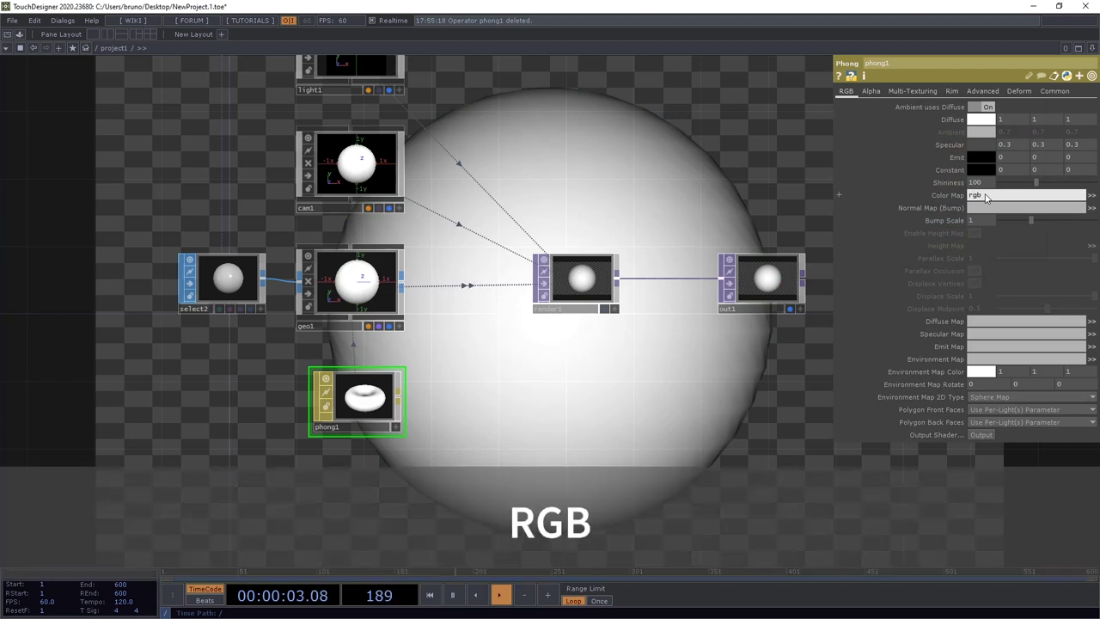
key("Return")
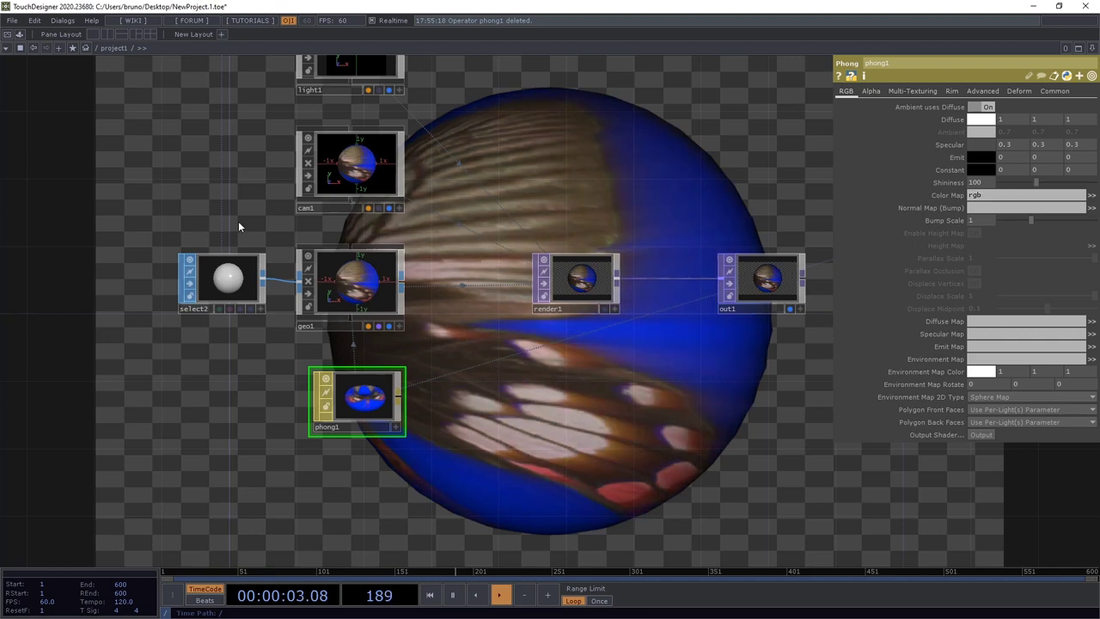
left_click_drag(239, 226, 512, 256)
left_click_drag(494, 309, 387, 309)
Insert a Texture SOP (texture1) on the wire between select2 and geo1
right_click(491, 316)
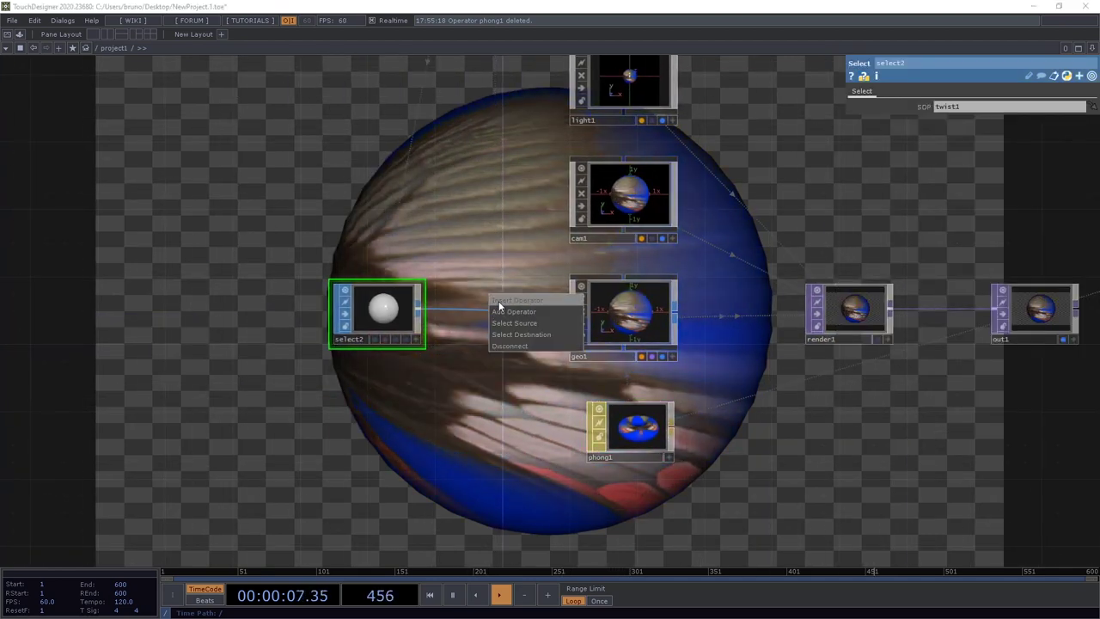
left_click(494, 311)
type("texture")
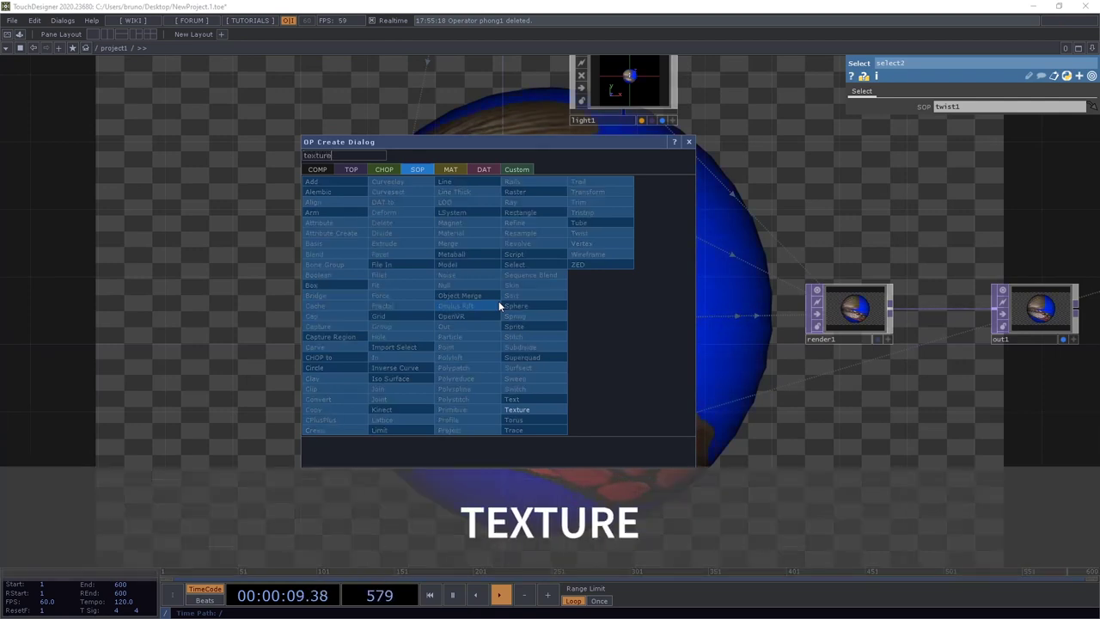
left_click(537, 408)
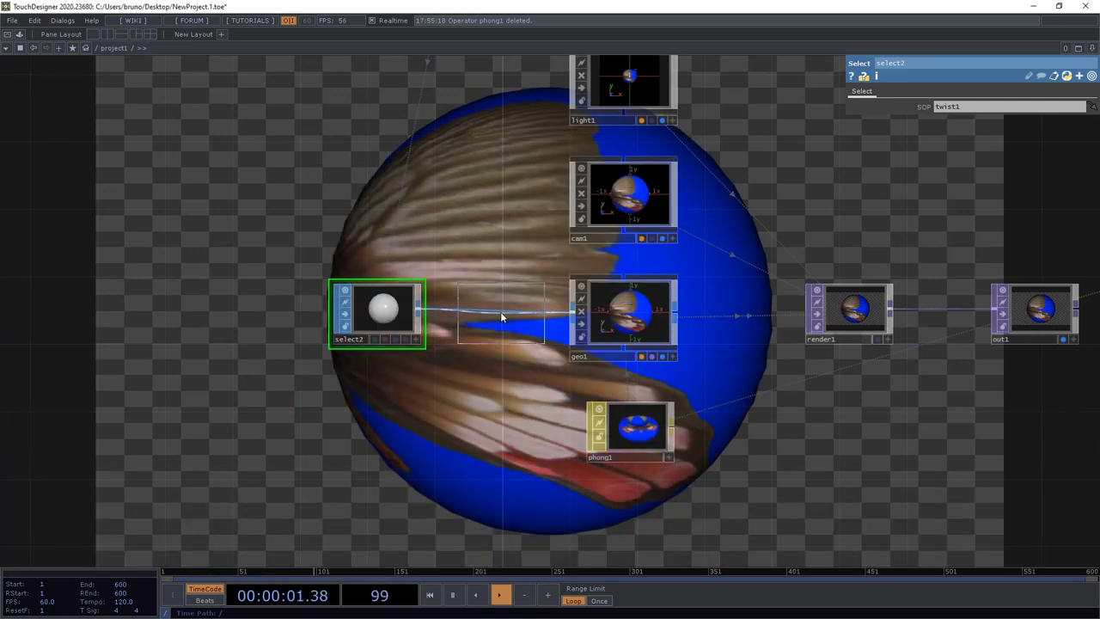
left_click(499, 316)
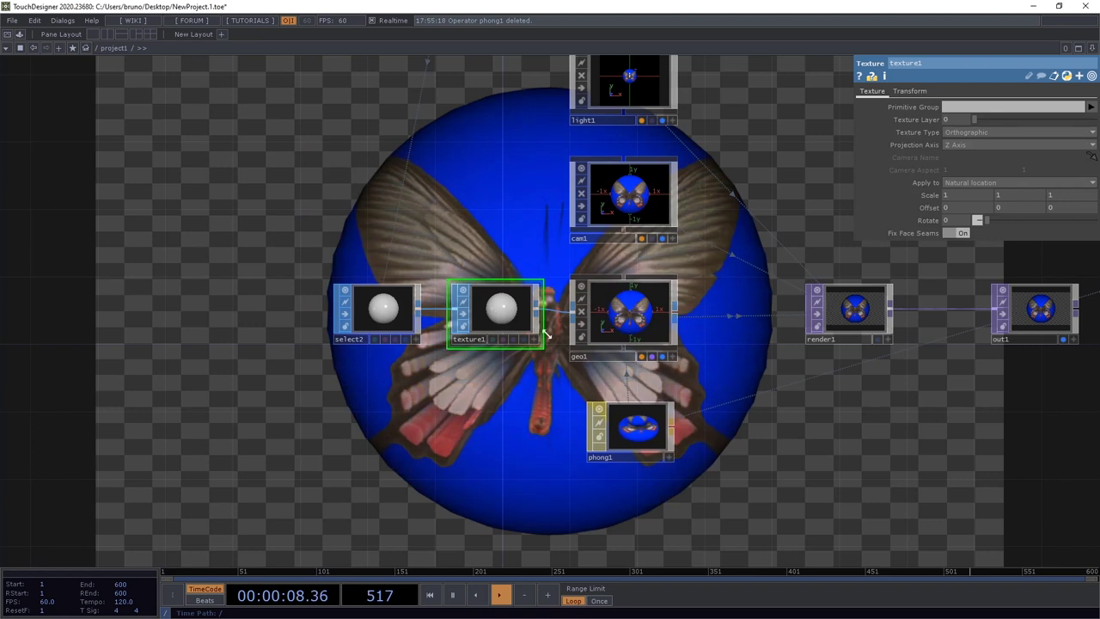
Rotate the cam1 and light1 viewers until the butterfly faces the sphere's front
left_click(671, 238)
mouse_move(658, 212)
left_mouse_down()
mouse_move(644, 199)
mouse_move(621, 203)
mouse_move(663, 229)
left_mouse_up()
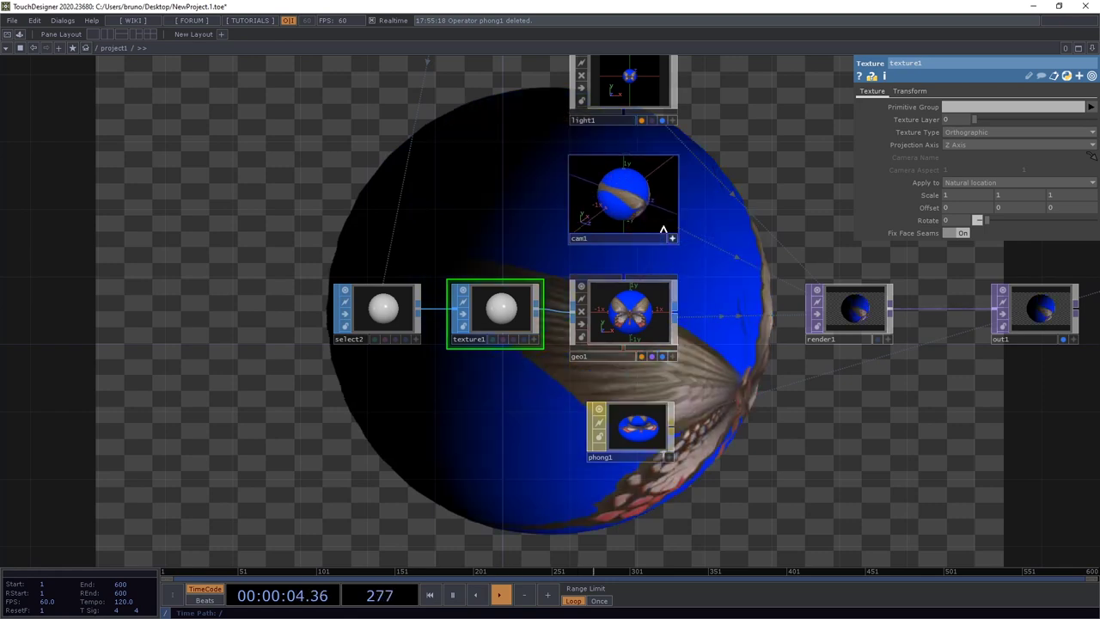
left_click(672, 241)
left_click(672, 120)
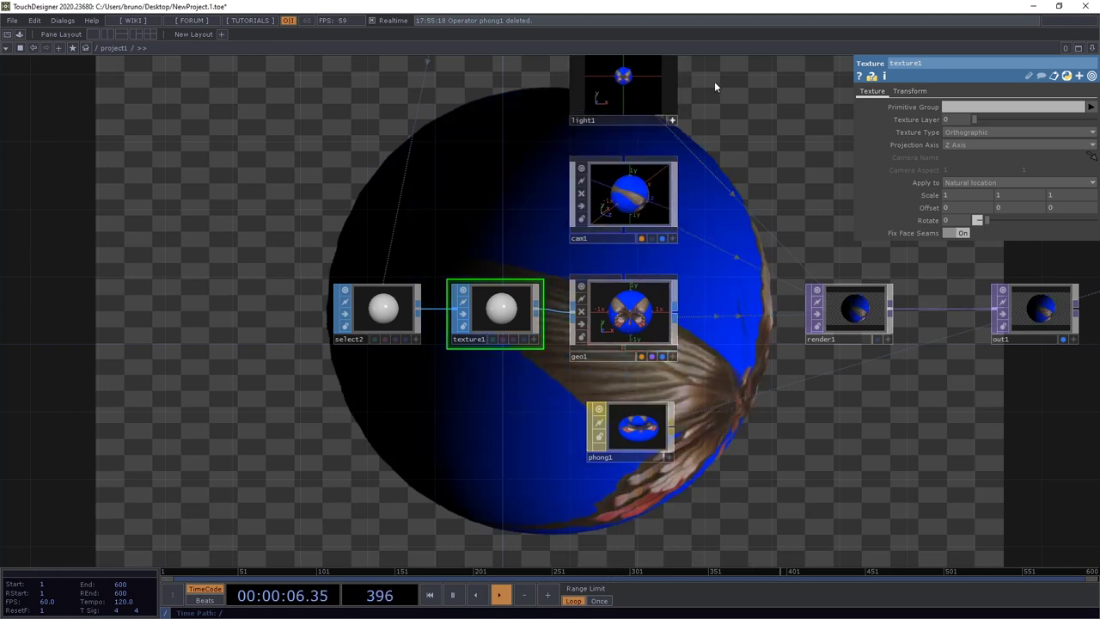
left_click_drag(709, 109, 672, 198)
left_click_drag(593, 172, 590, 166)
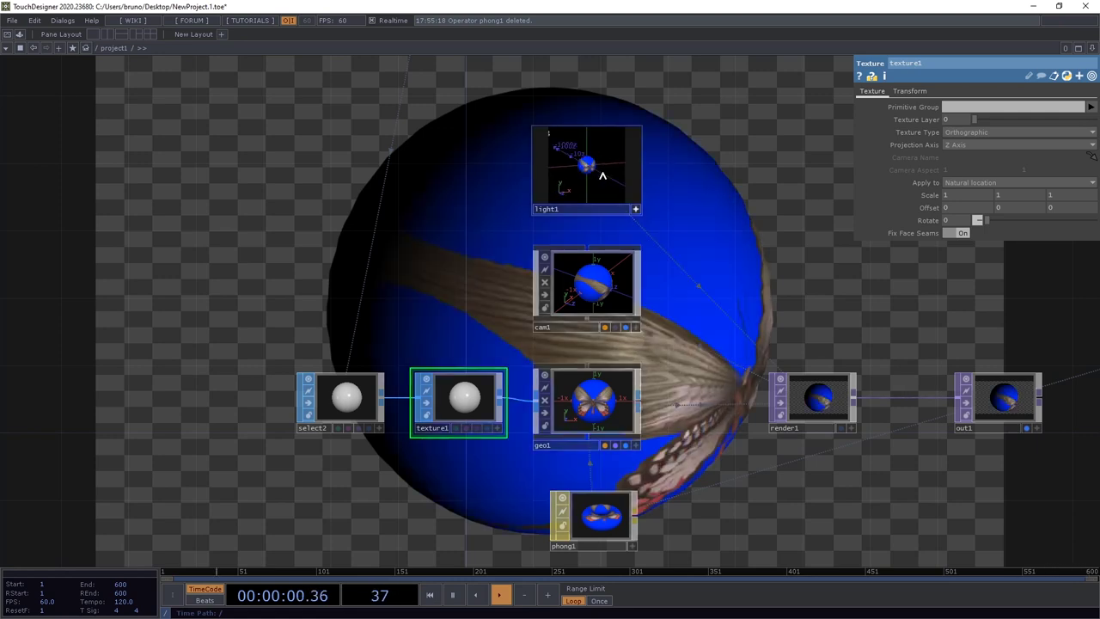
left_click(635, 208)
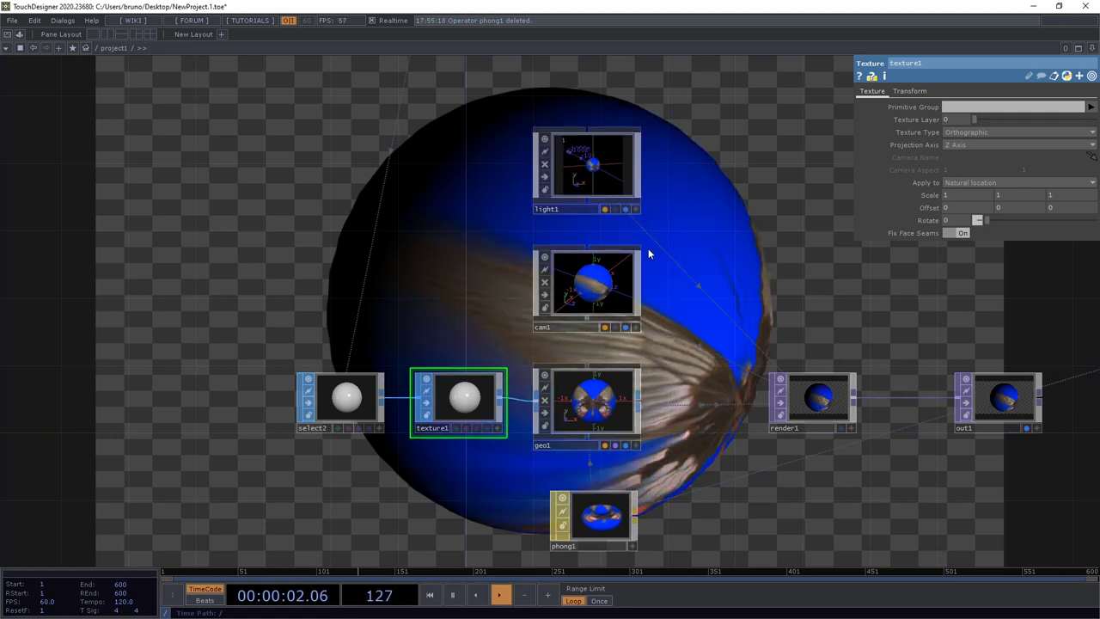
left_click(636, 327)
left_click_drag(612, 307, 690, 288)
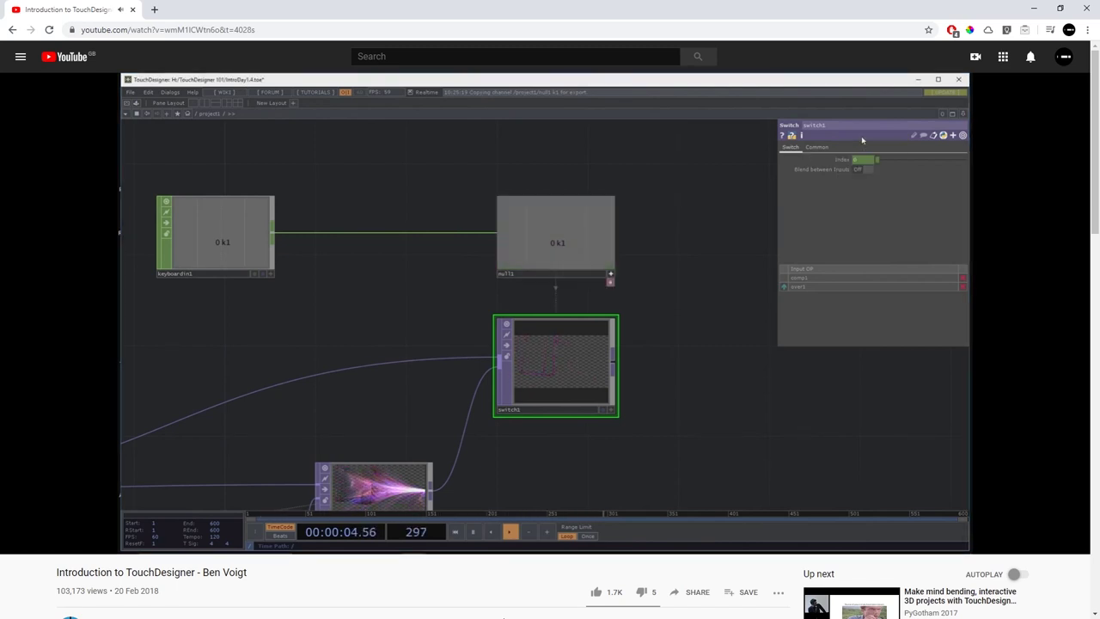
Go back to the creator's channel page listing TouchDesigner Tutorials
key("alt+Left")
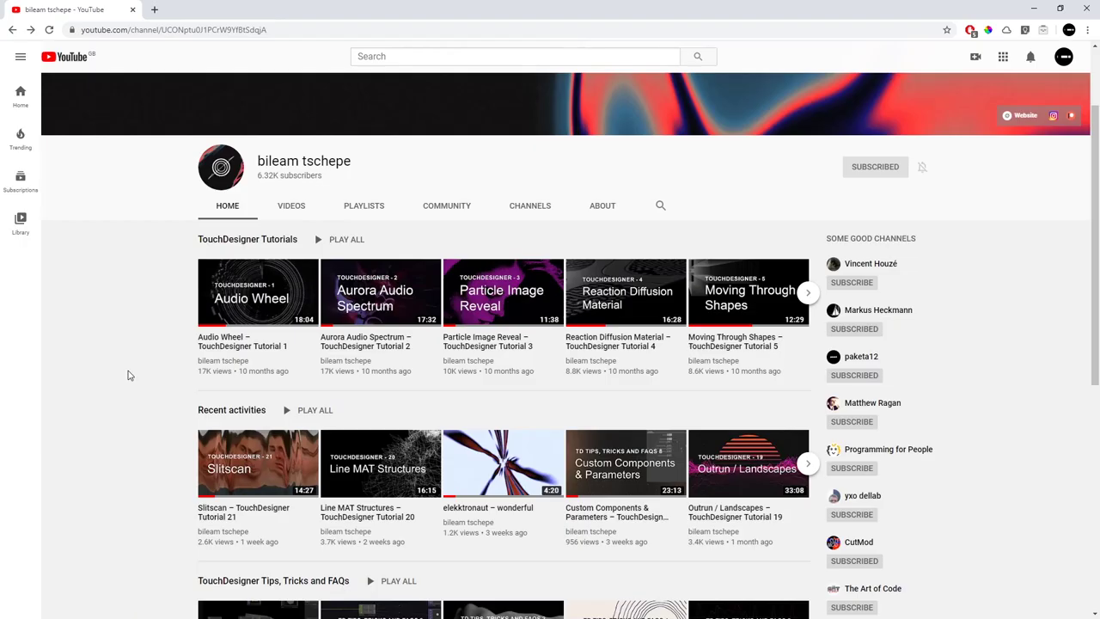
Play the Audio Wheel – TouchDesigner Tutorial 1 video
left_click(262, 305)
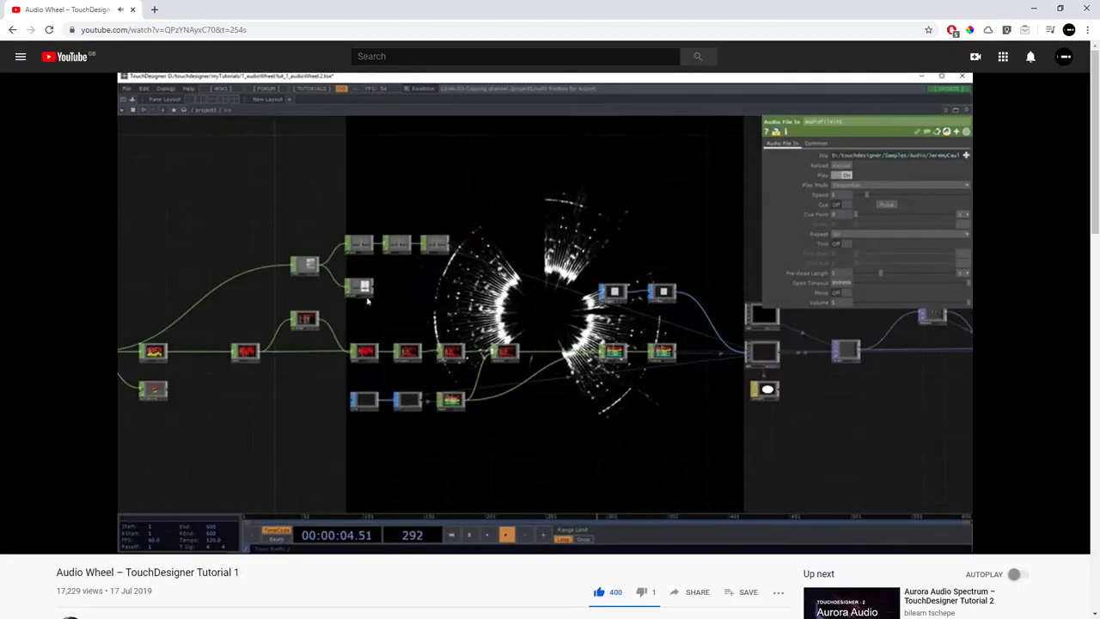